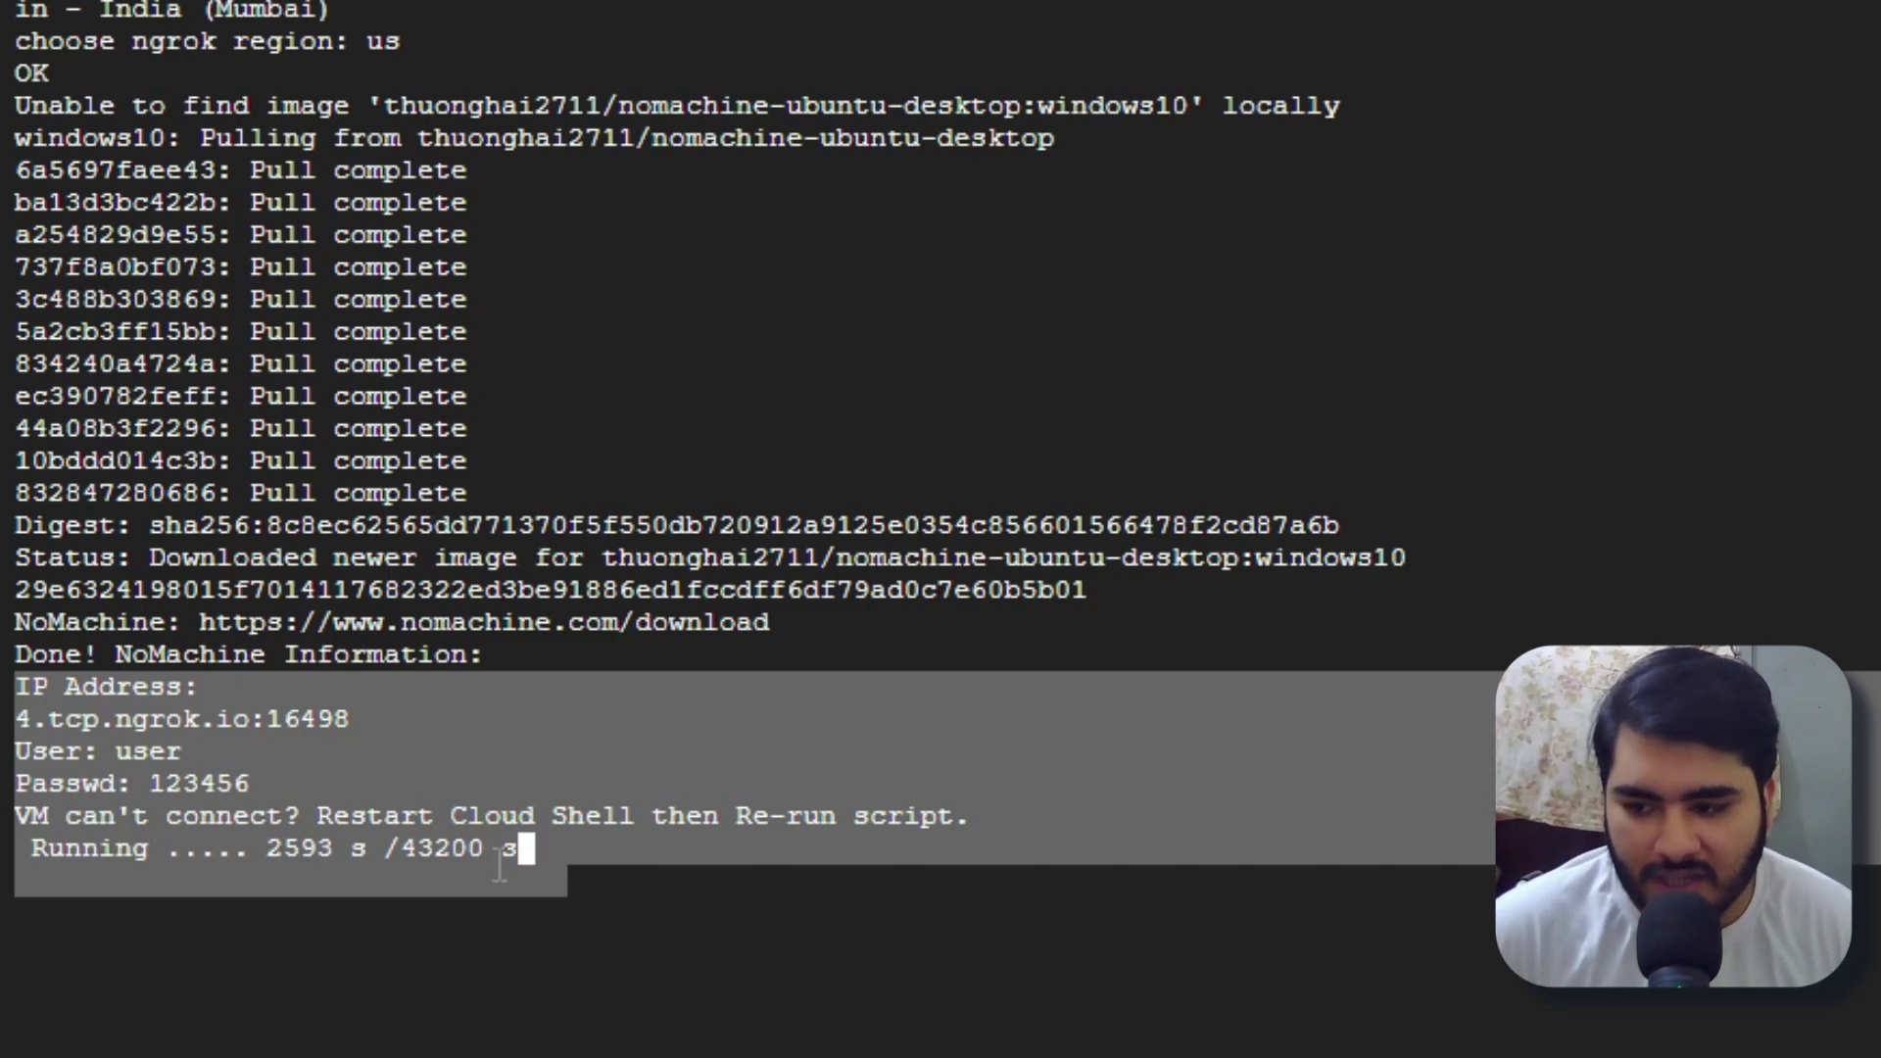
# - Search Google for "nomachine download" in a new browser tab
pyautogui.click(500, 867)
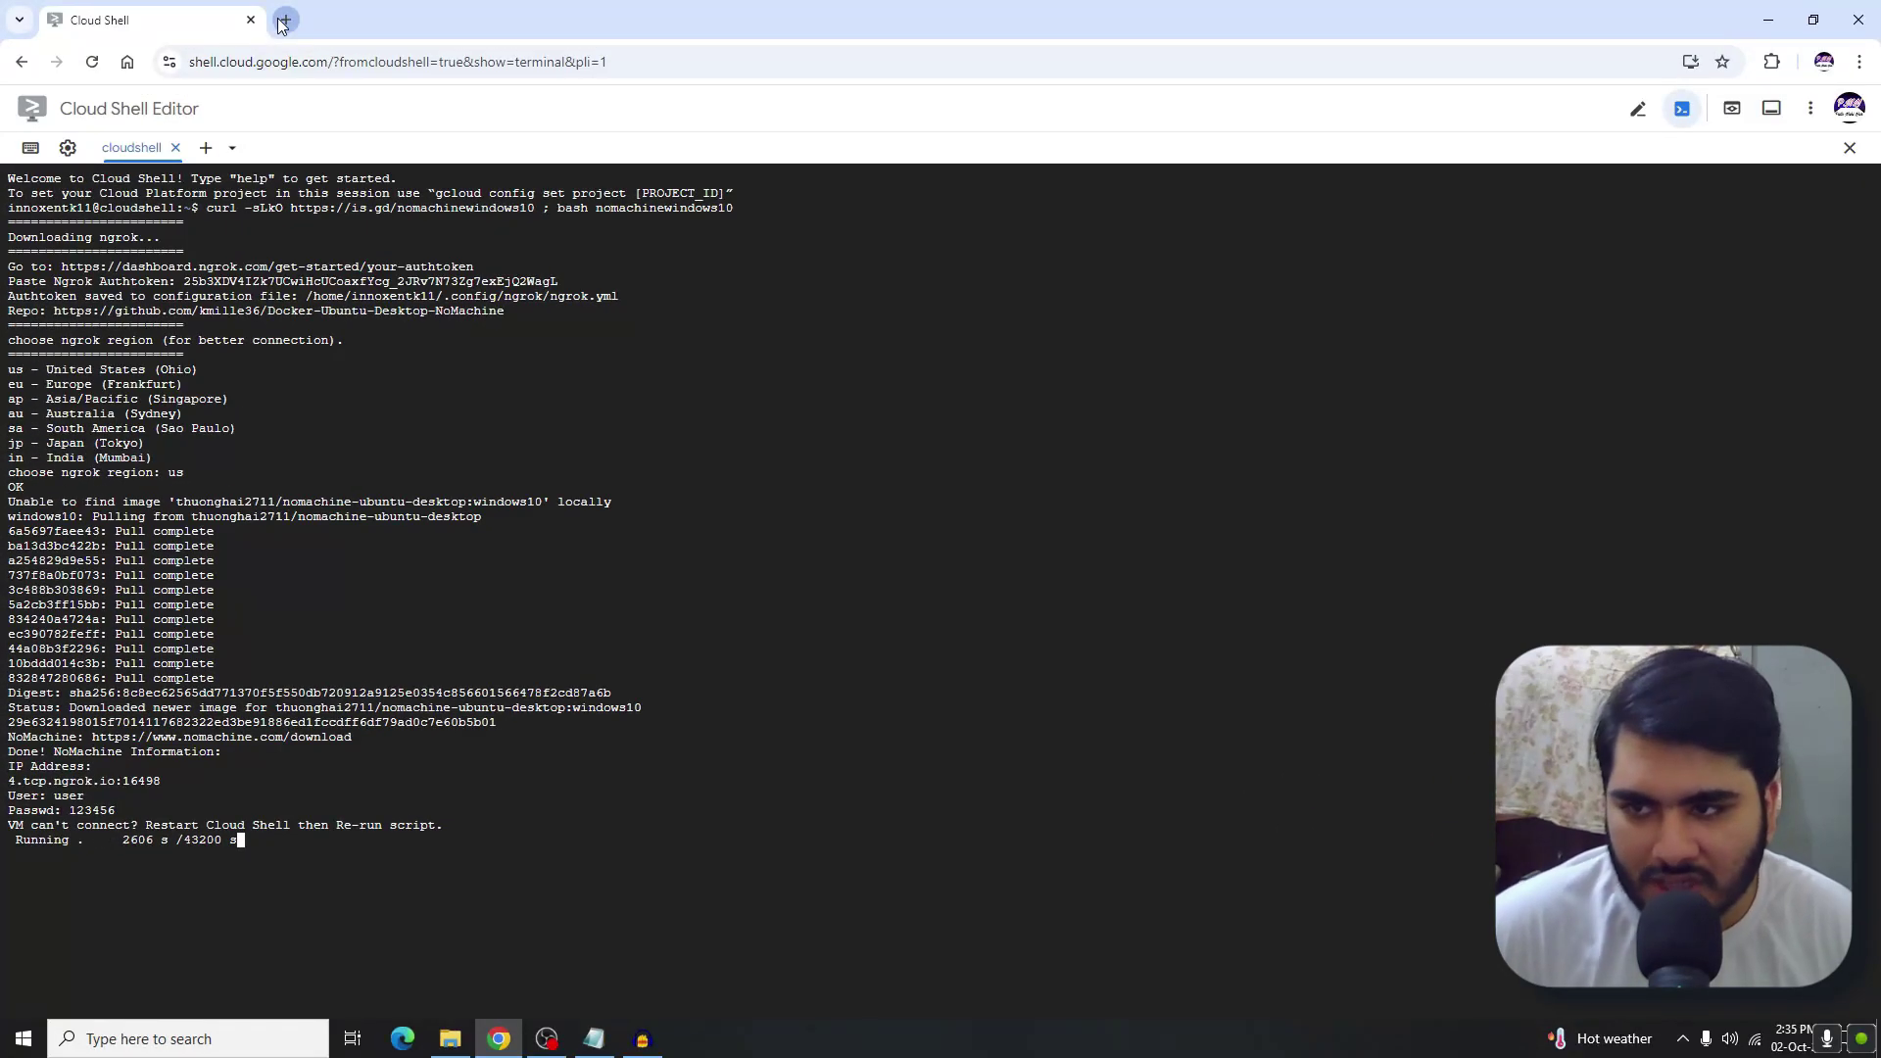
pyautogui.click(284, 21)
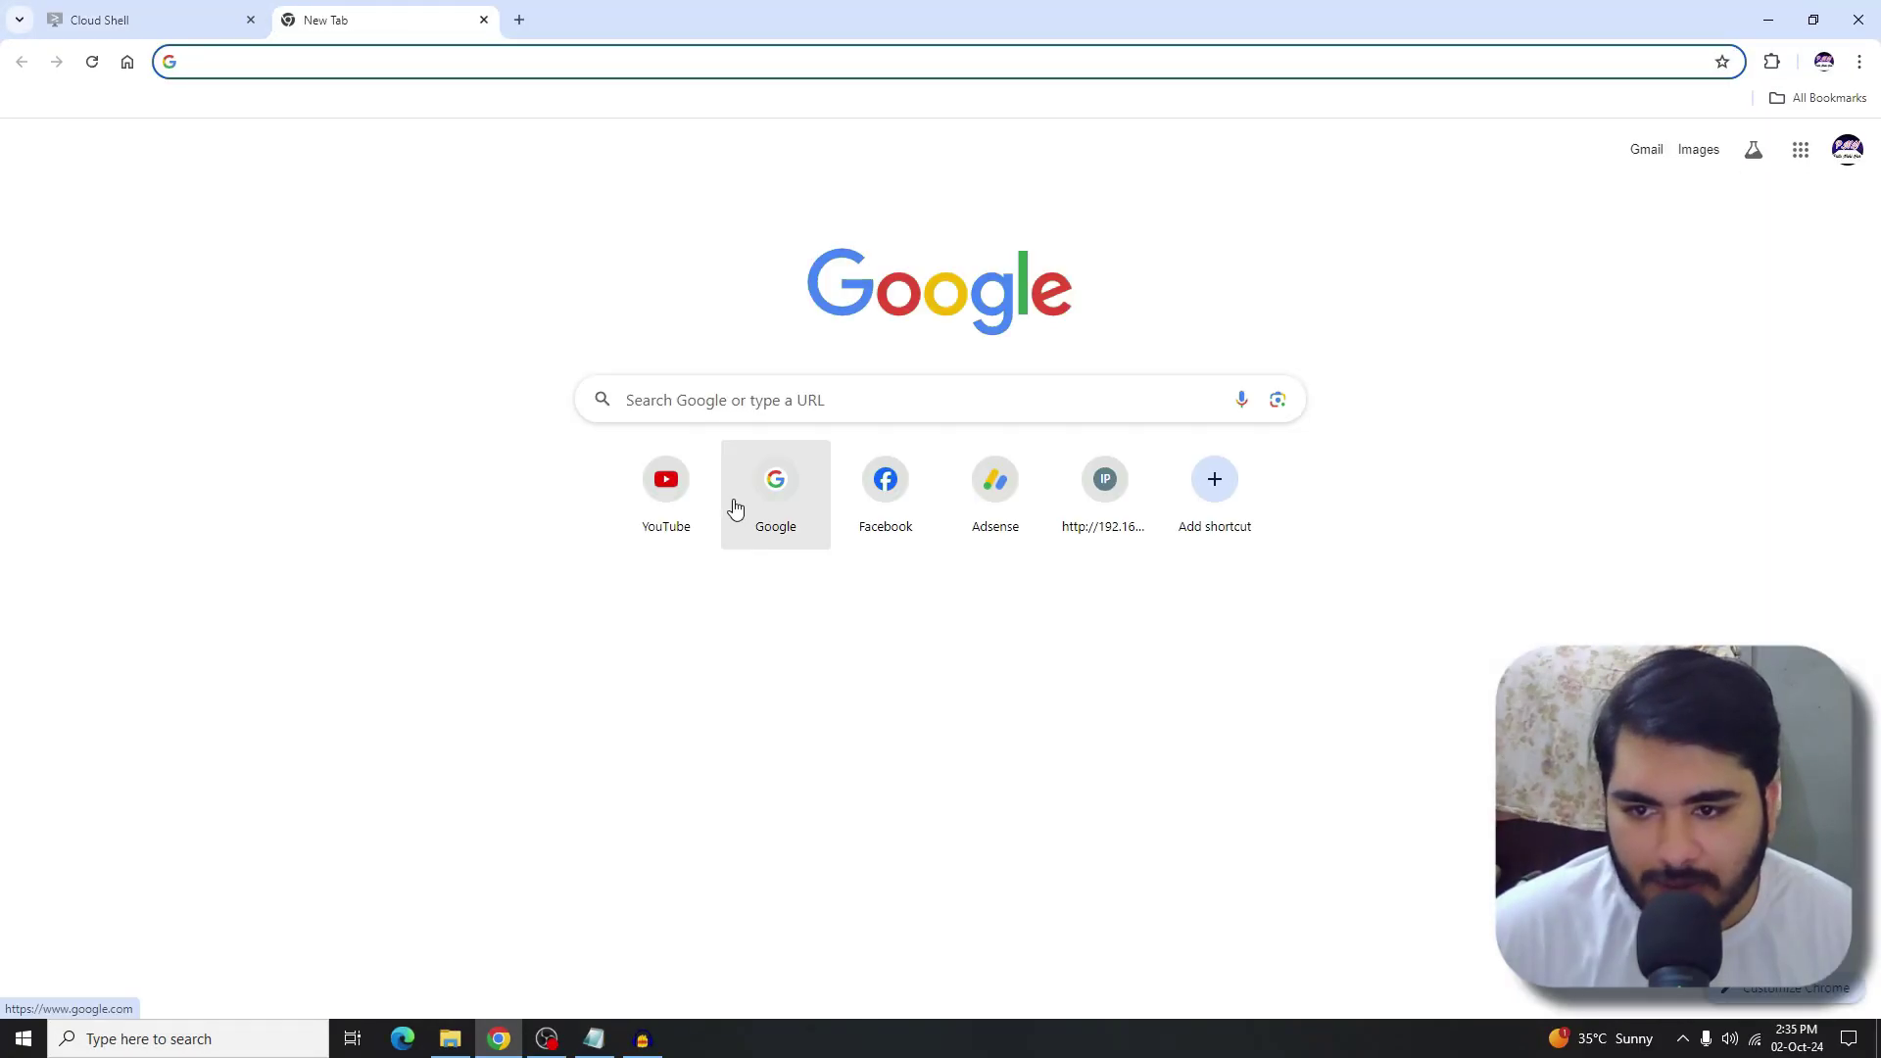
pyautogui.click(734, 501)
pyautogui.click(748, 494)
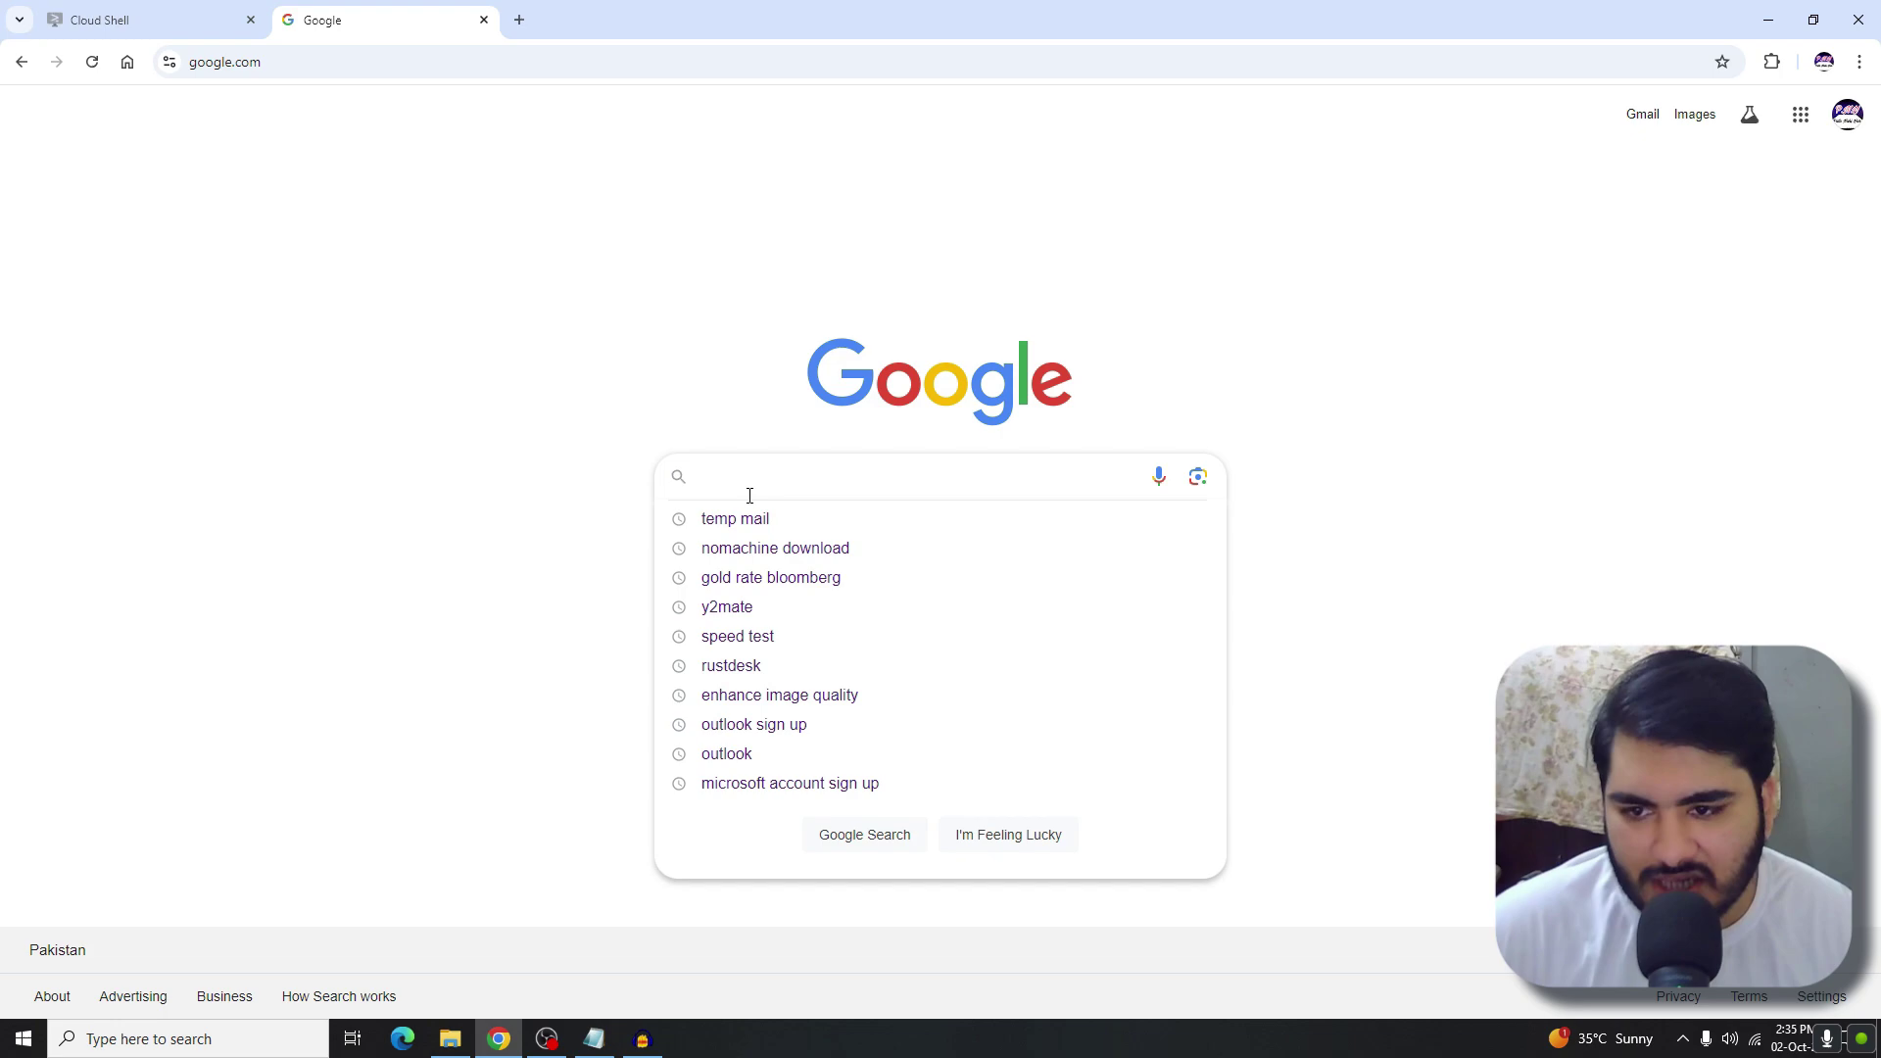
pyautogui.click(810, 548)
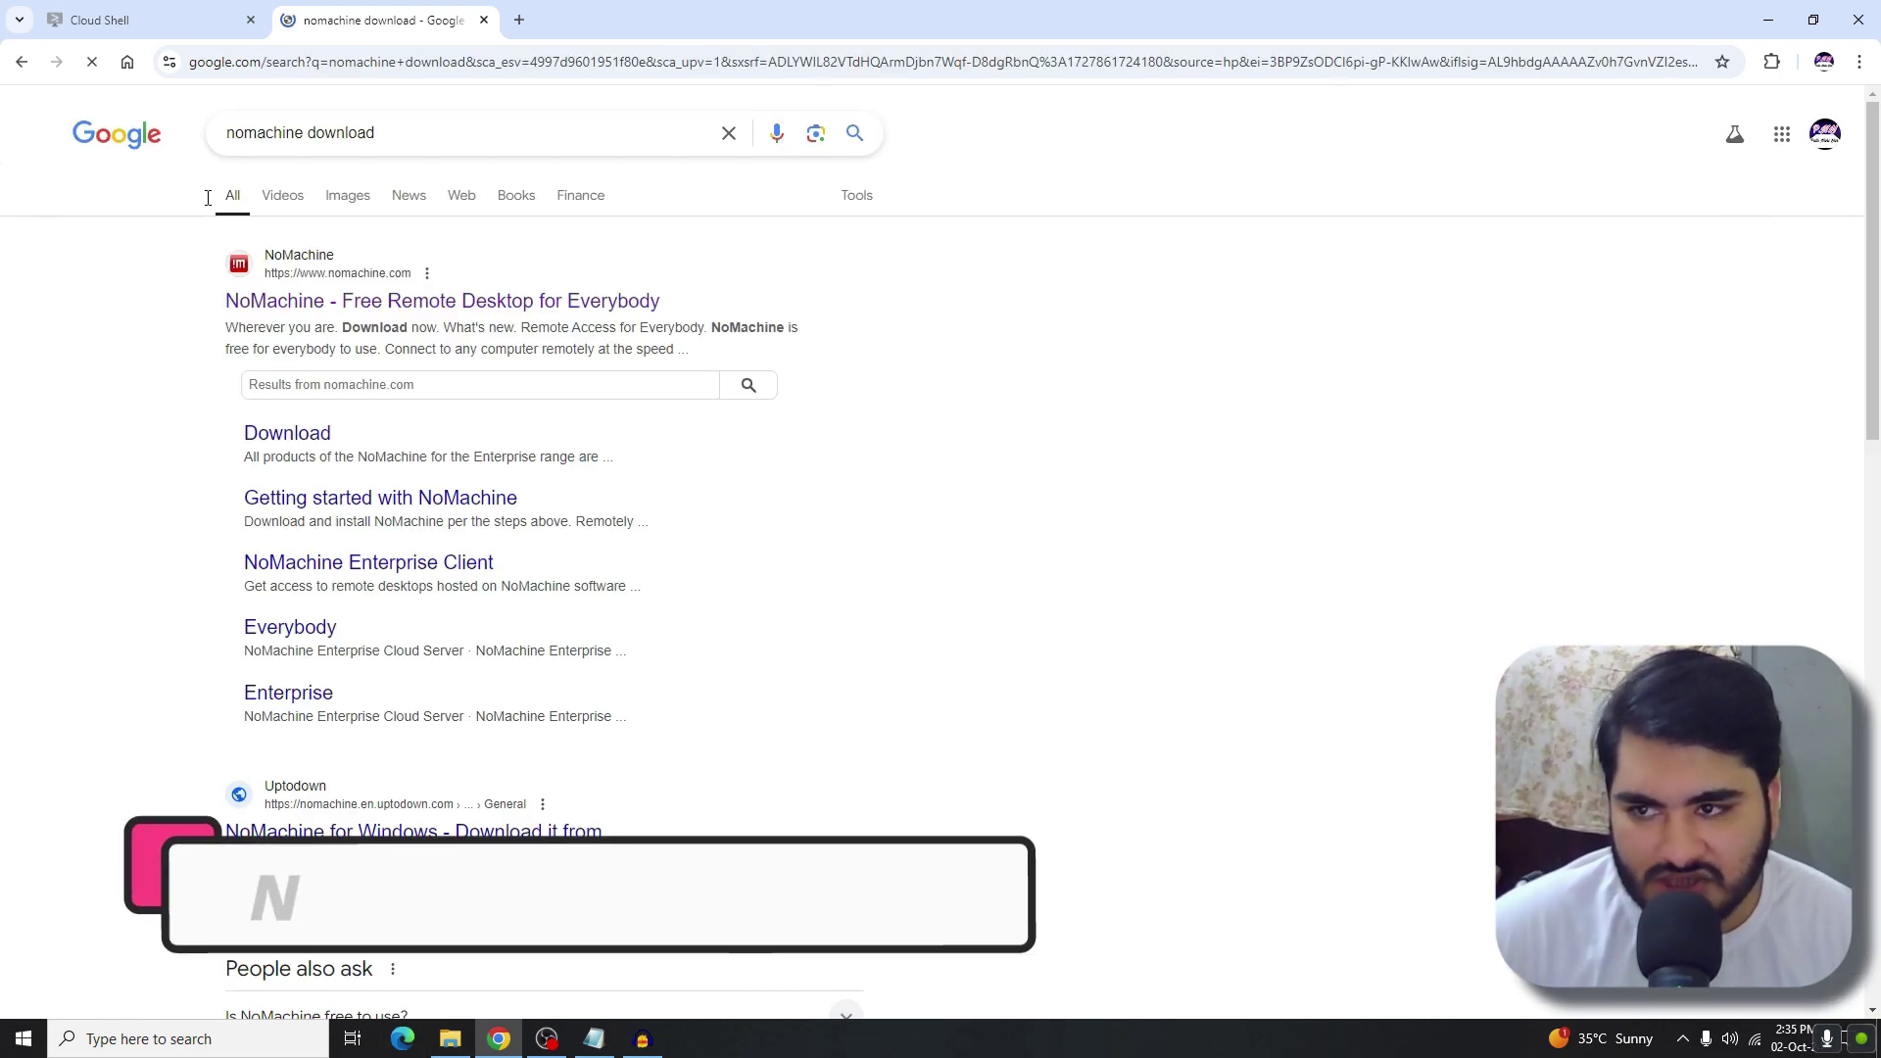
pyautogui.moveTo(302, 141); pyautogui.dragTo(210, 140)
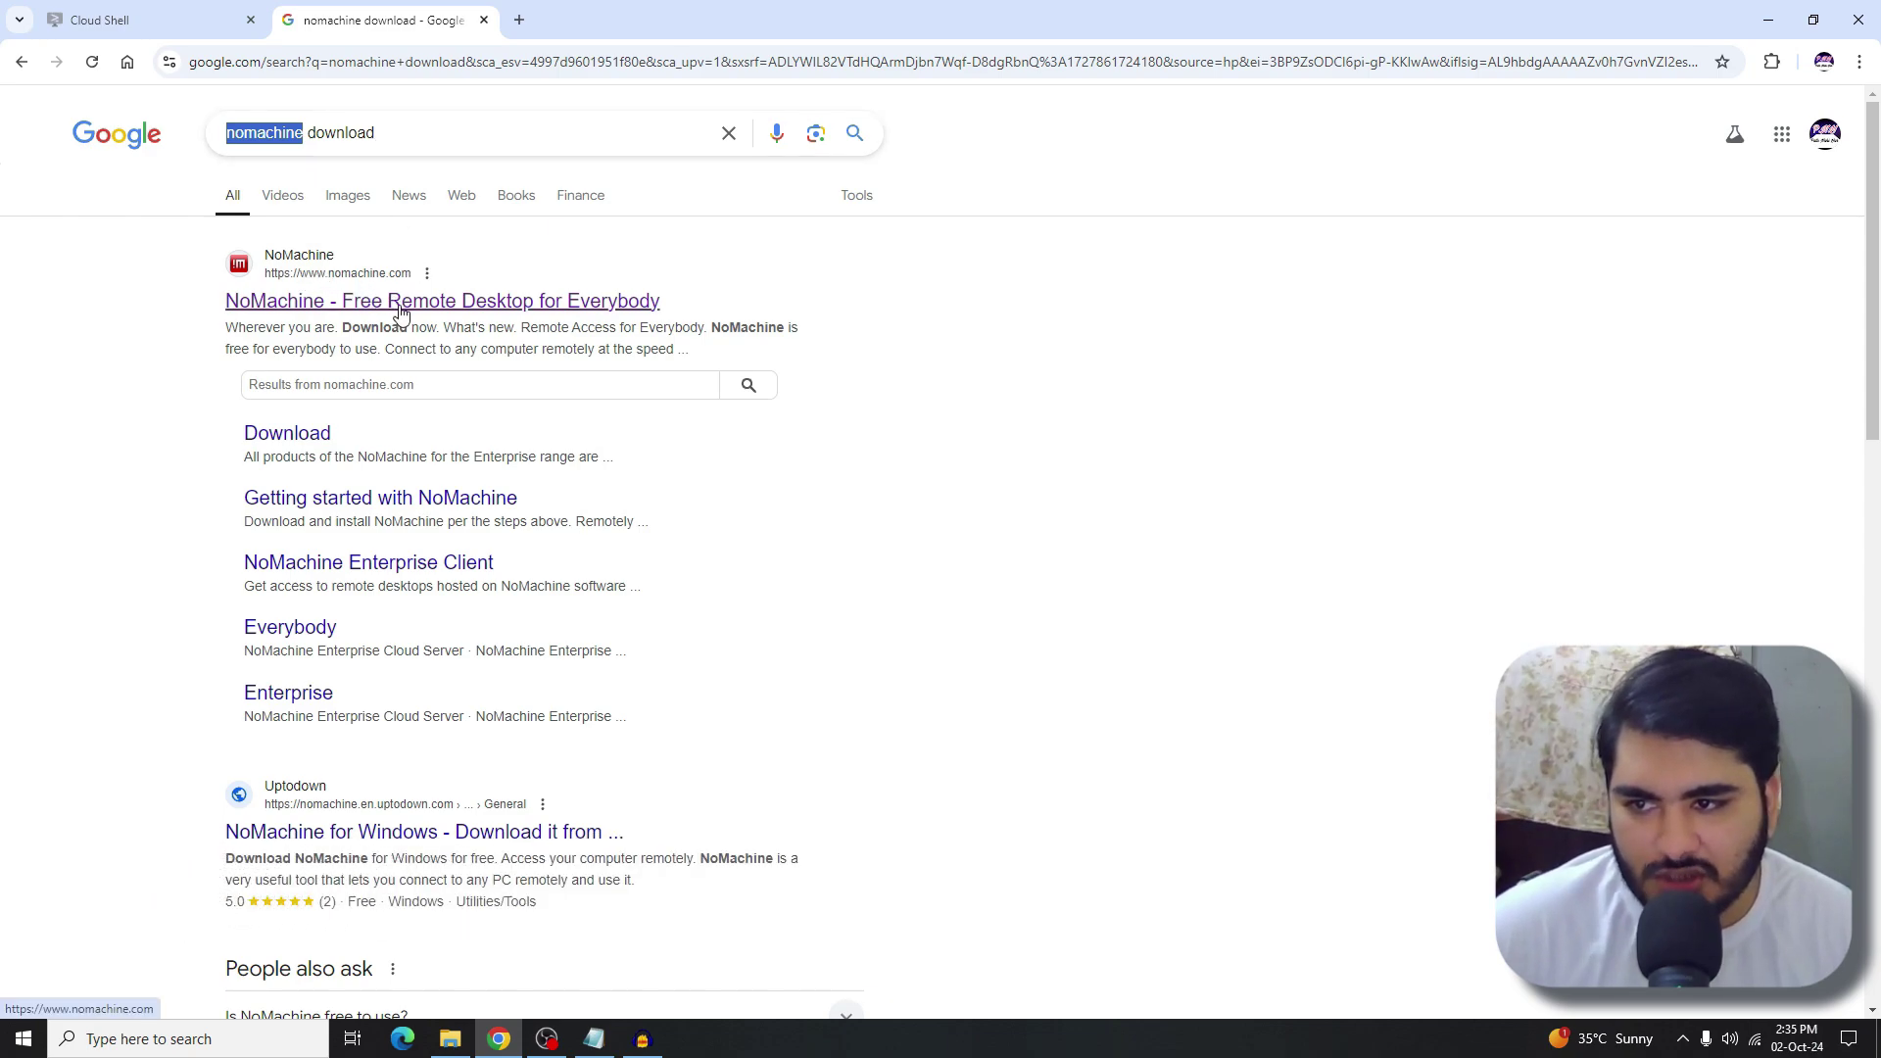
pyautogui.click(595, 1041)
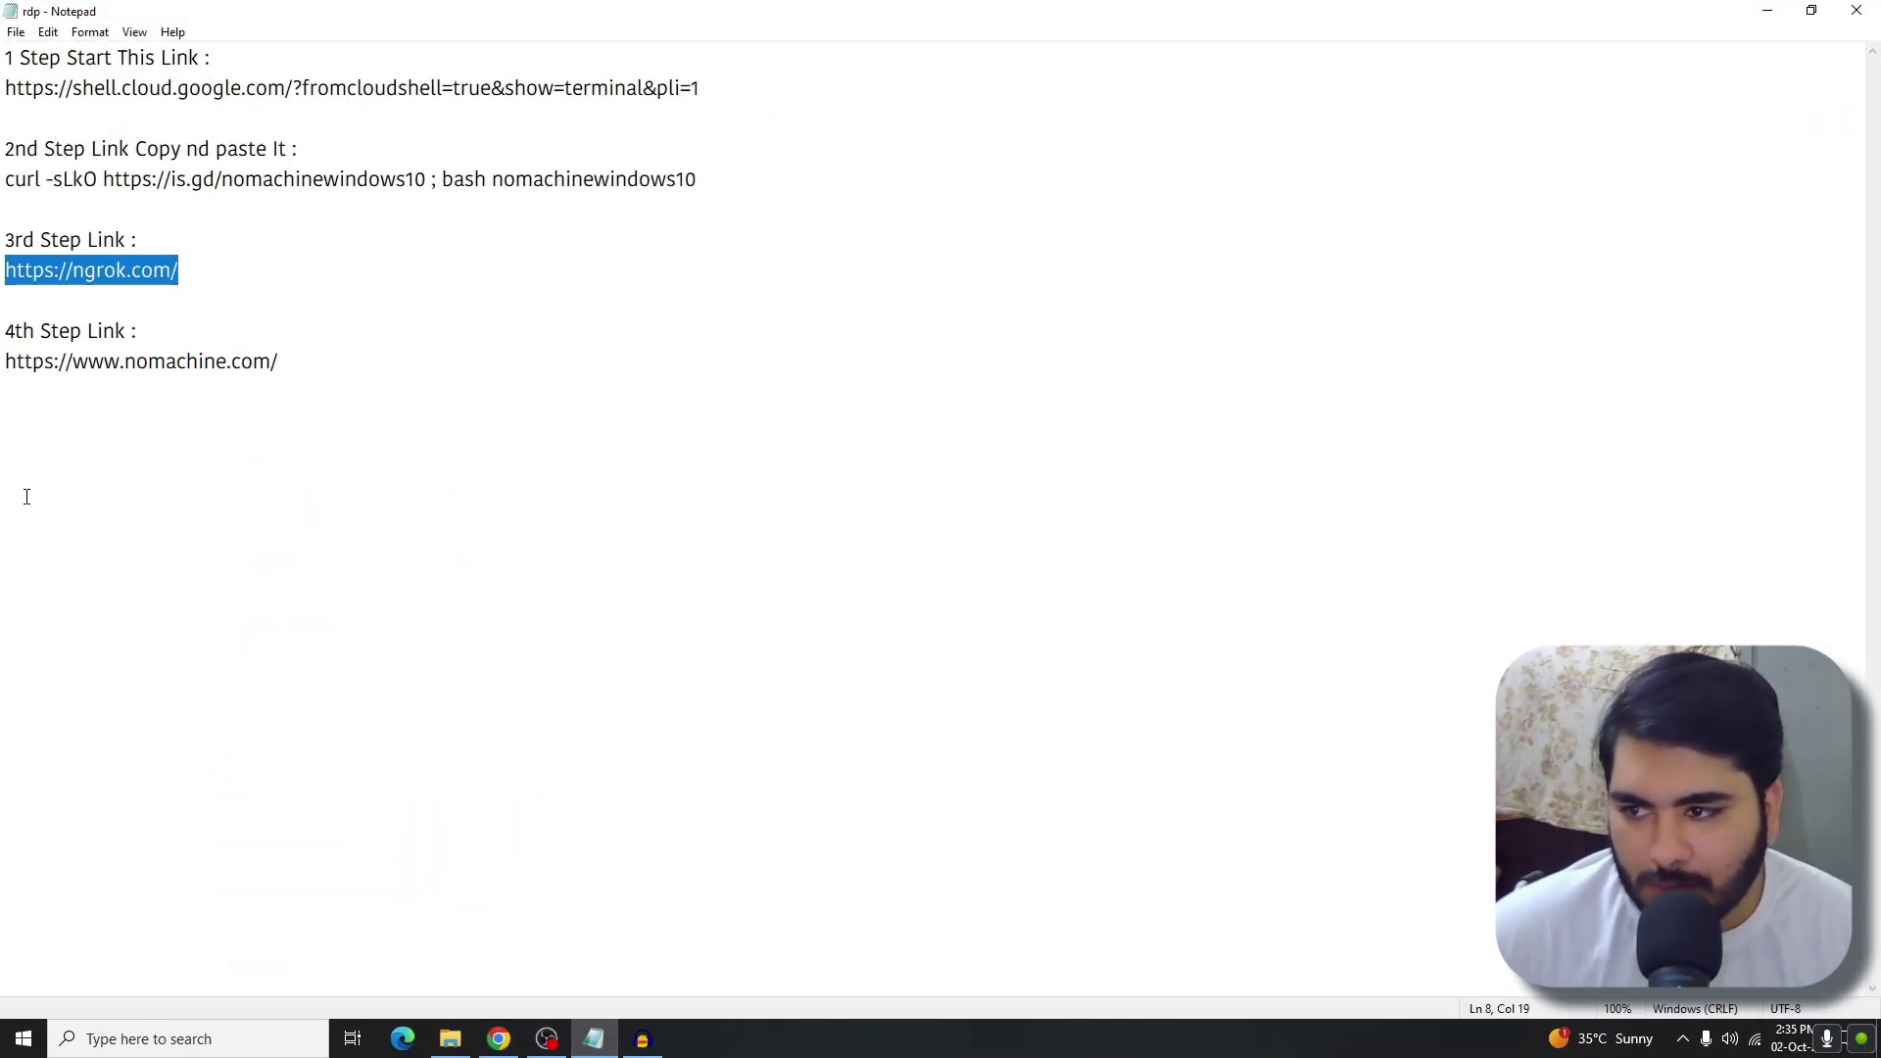
pyautogui.click(244, 378)
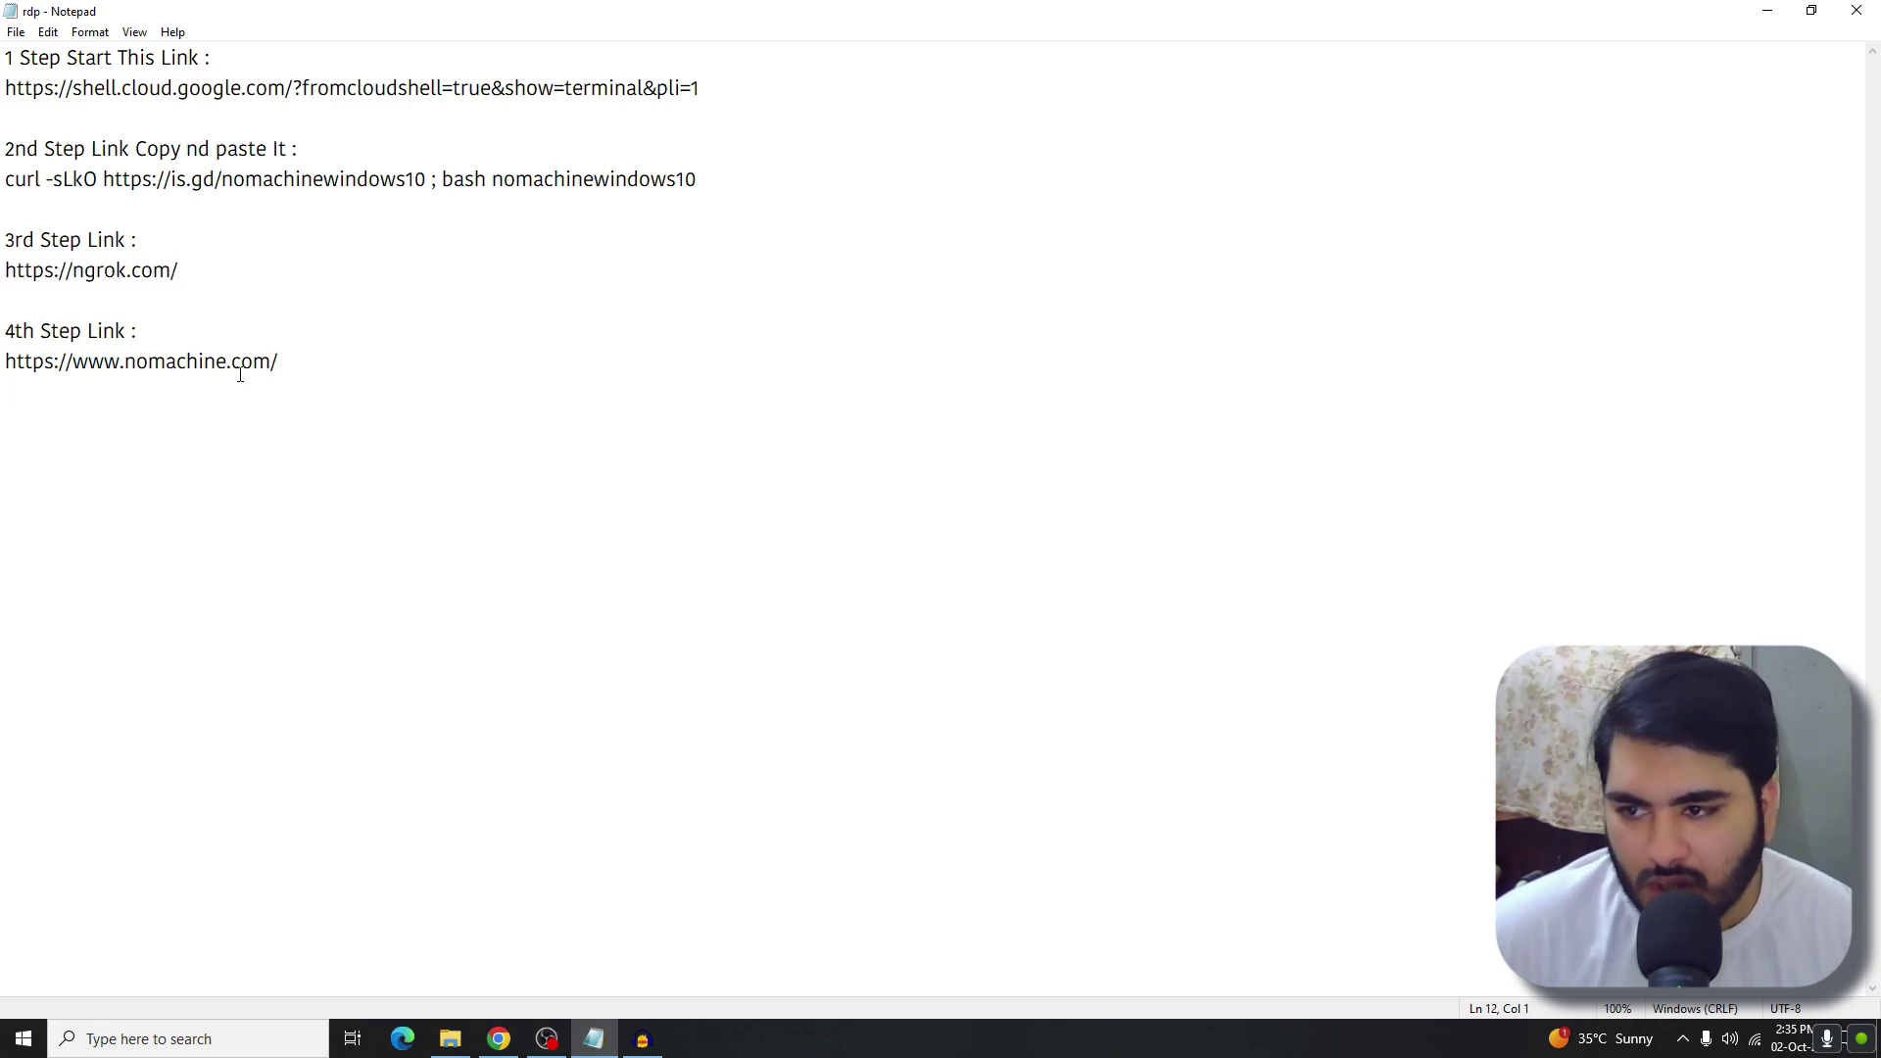
pyautogui.doubleClick(240, 373)
pyautogui.rightClick(239, 375)
pyautogui.click(325, 437)
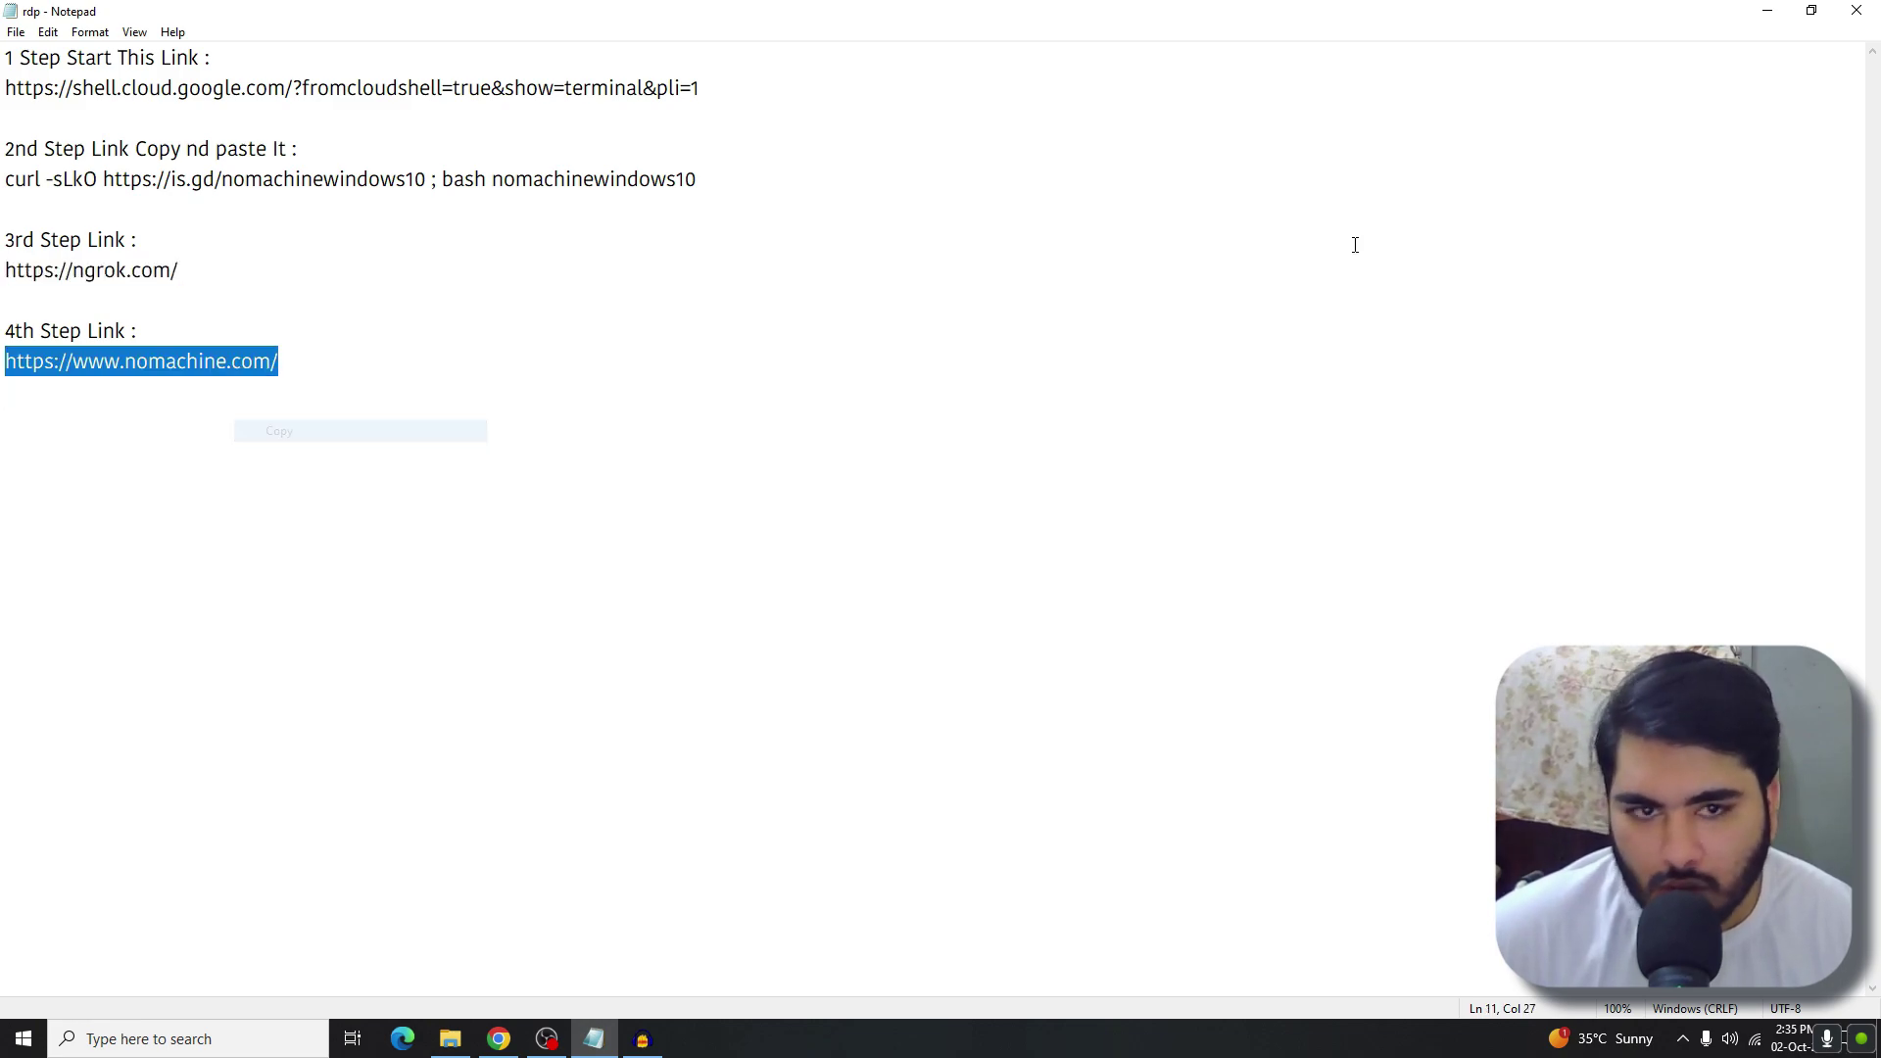
pyautogui.click(1754, 10)
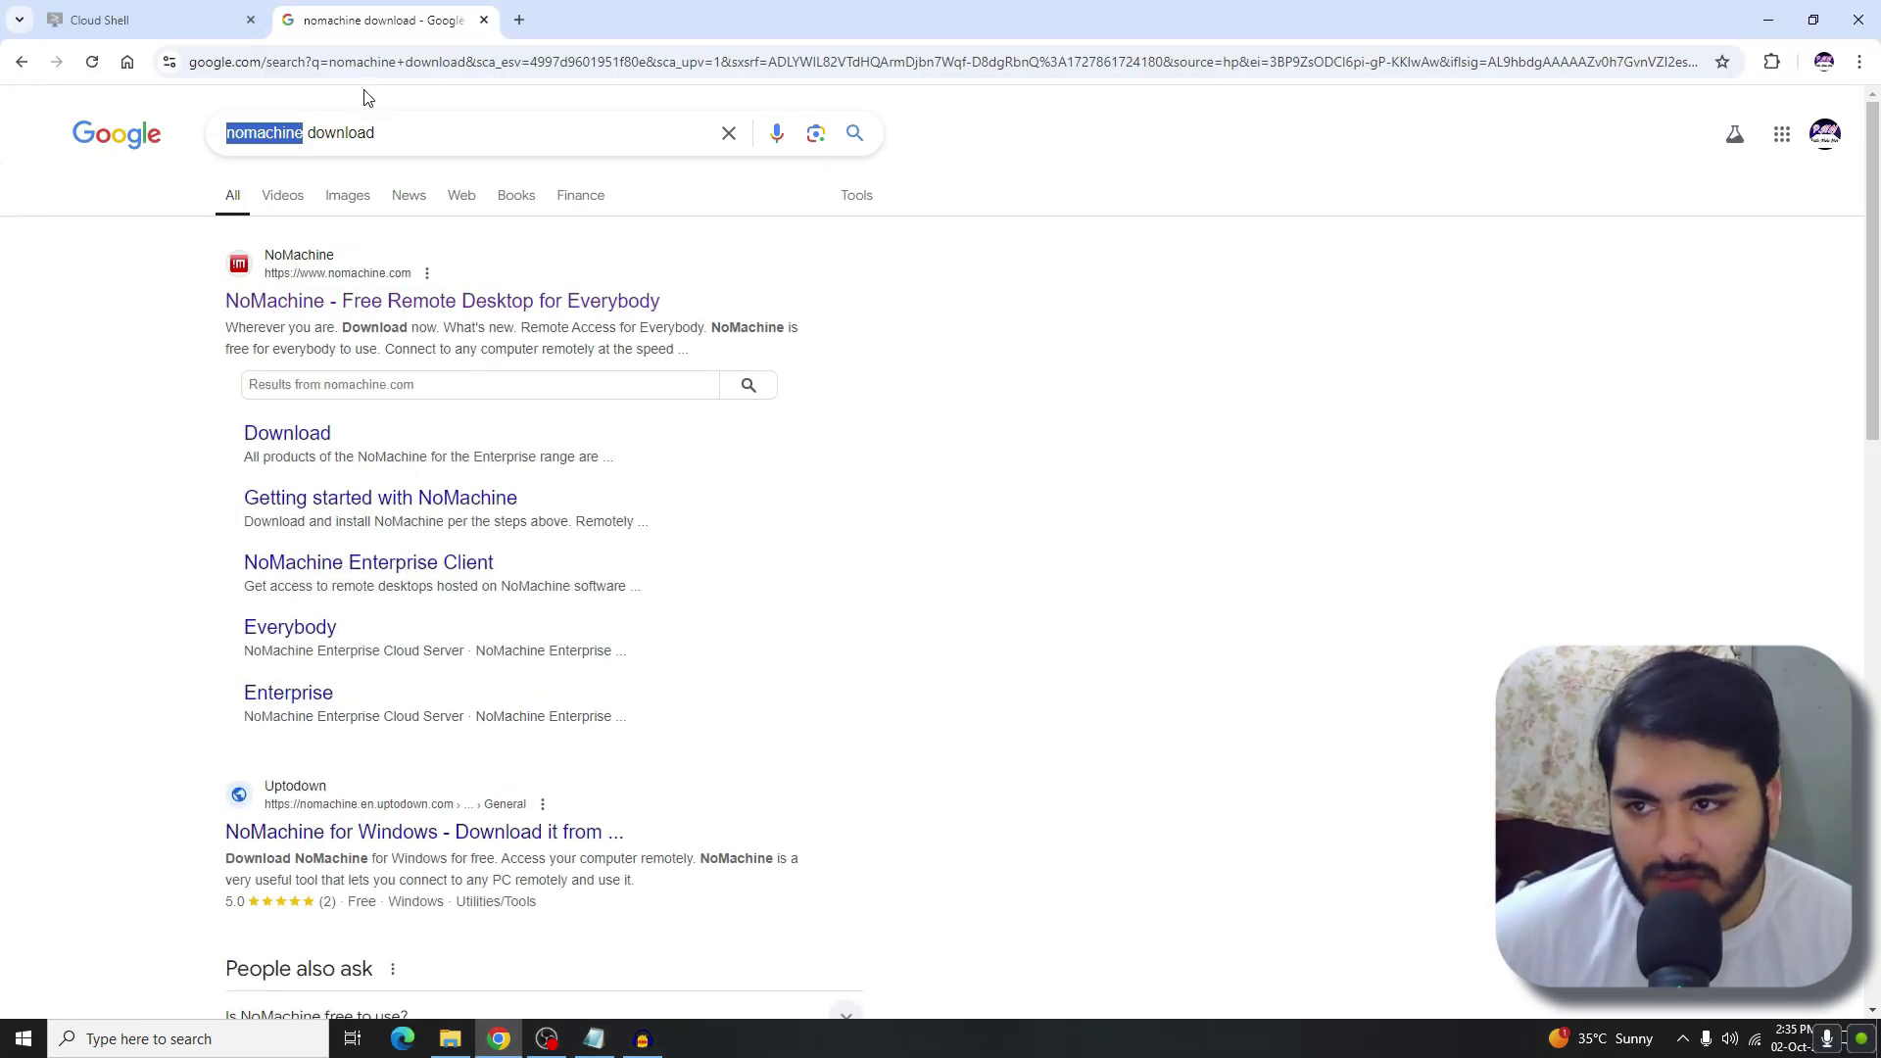
# - Load the copied NoMachine website link in the browser tab that holds the search results
pyautogui.click(480, 62)
pyautogui.rightClick(476, 65)
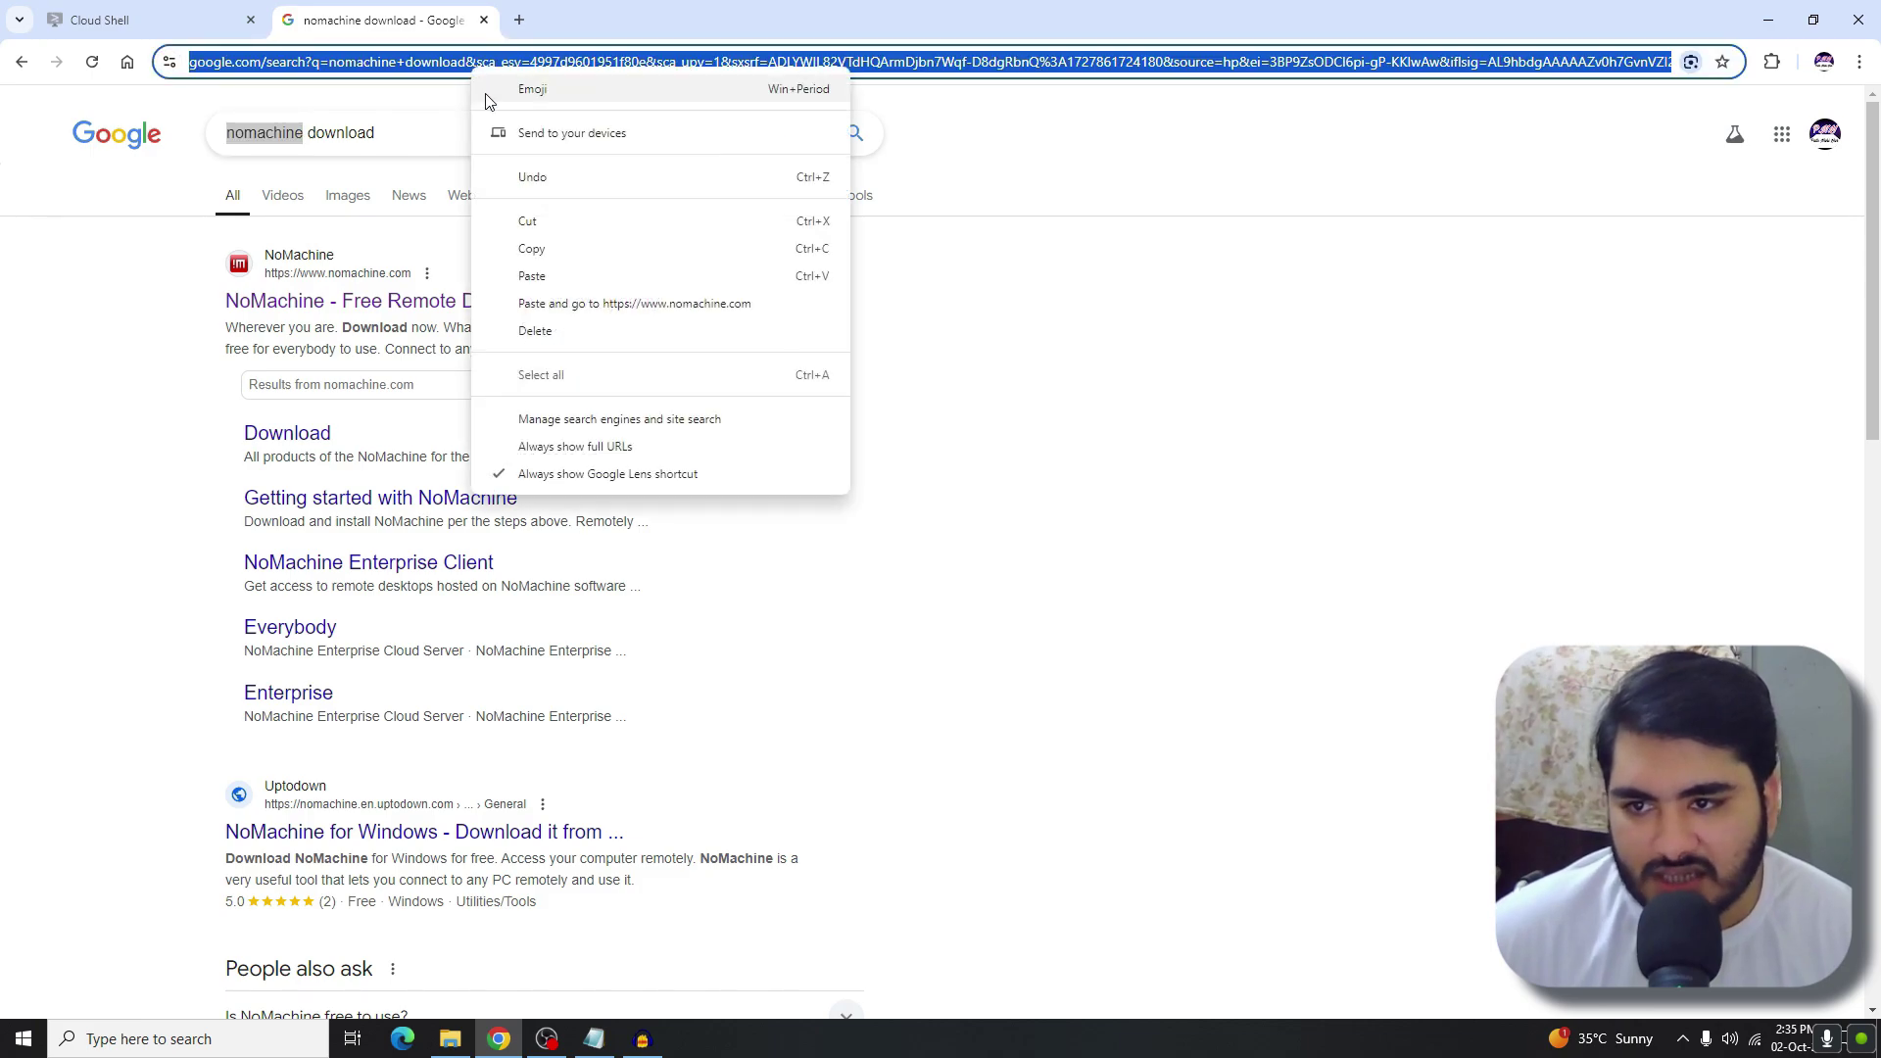
pyautogui.click(632, 328)
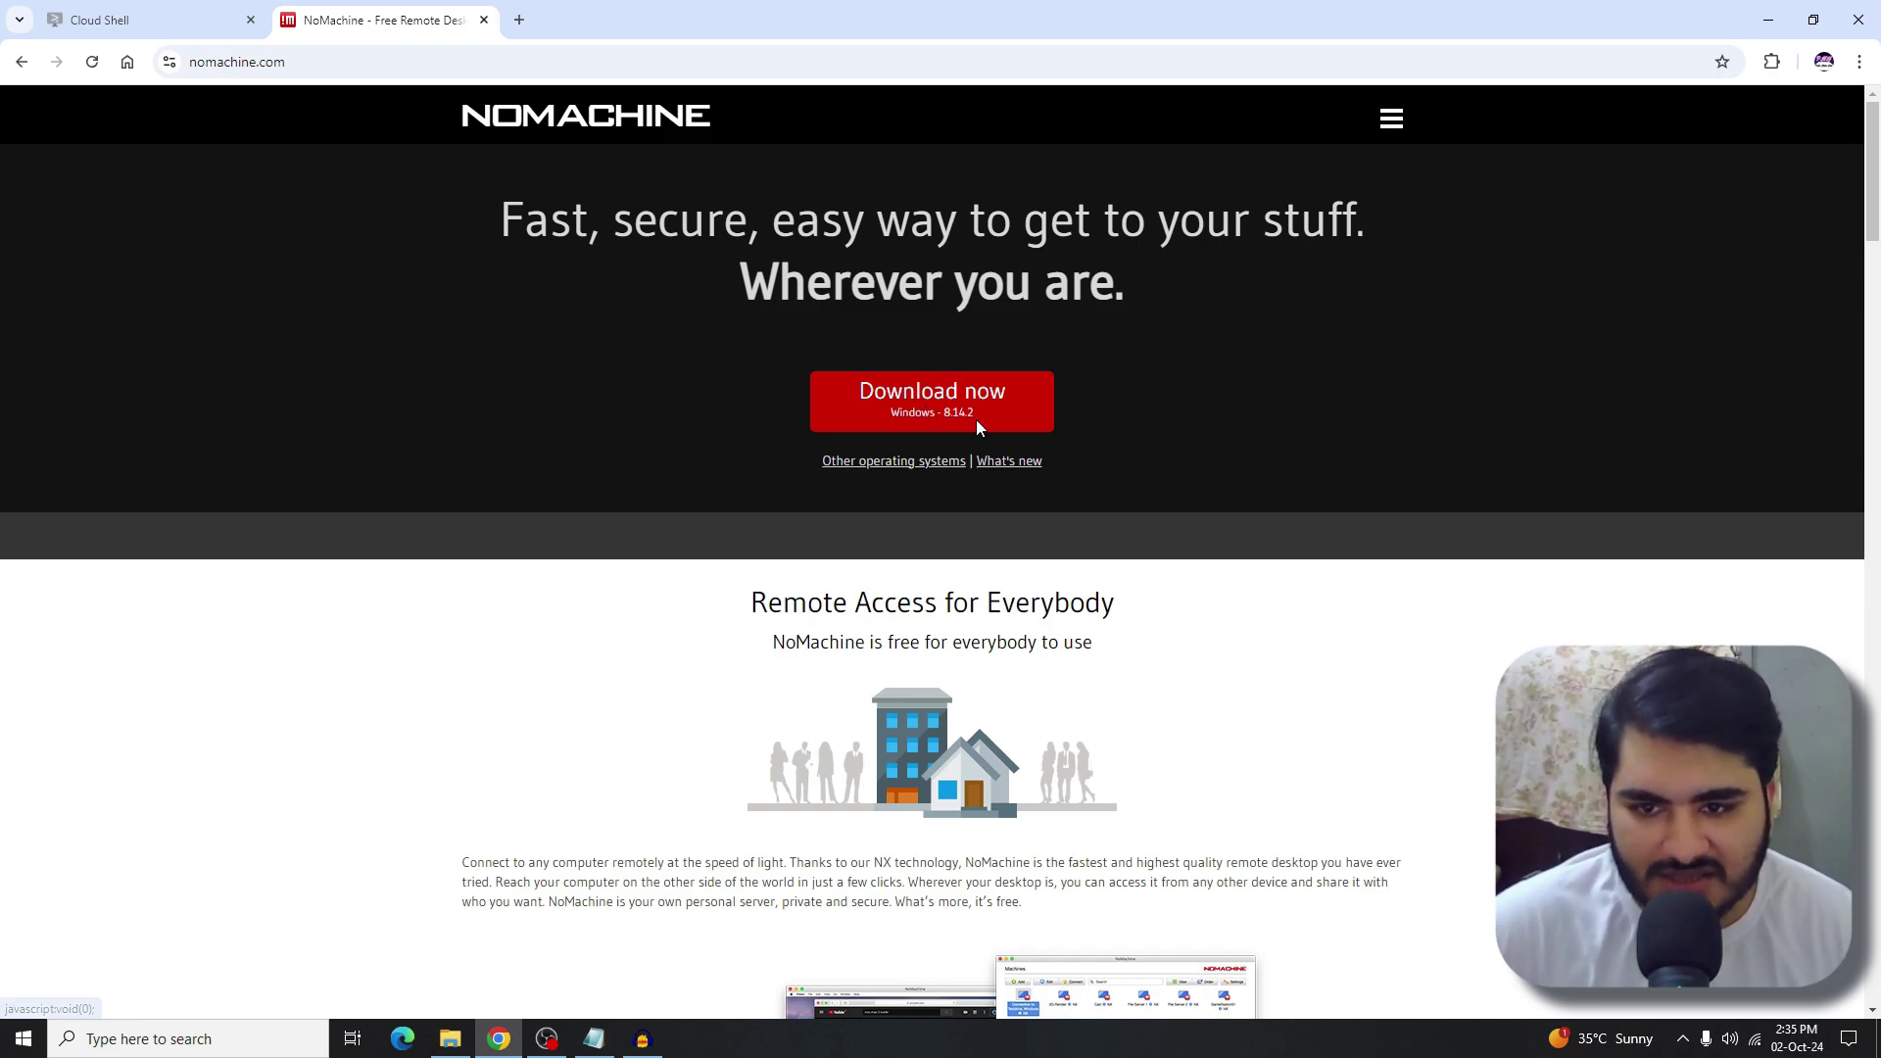
# - Request the NoMachine 8.14.2 download for Windows and cancel the duplicate download
pyautogui.click(941, 404)
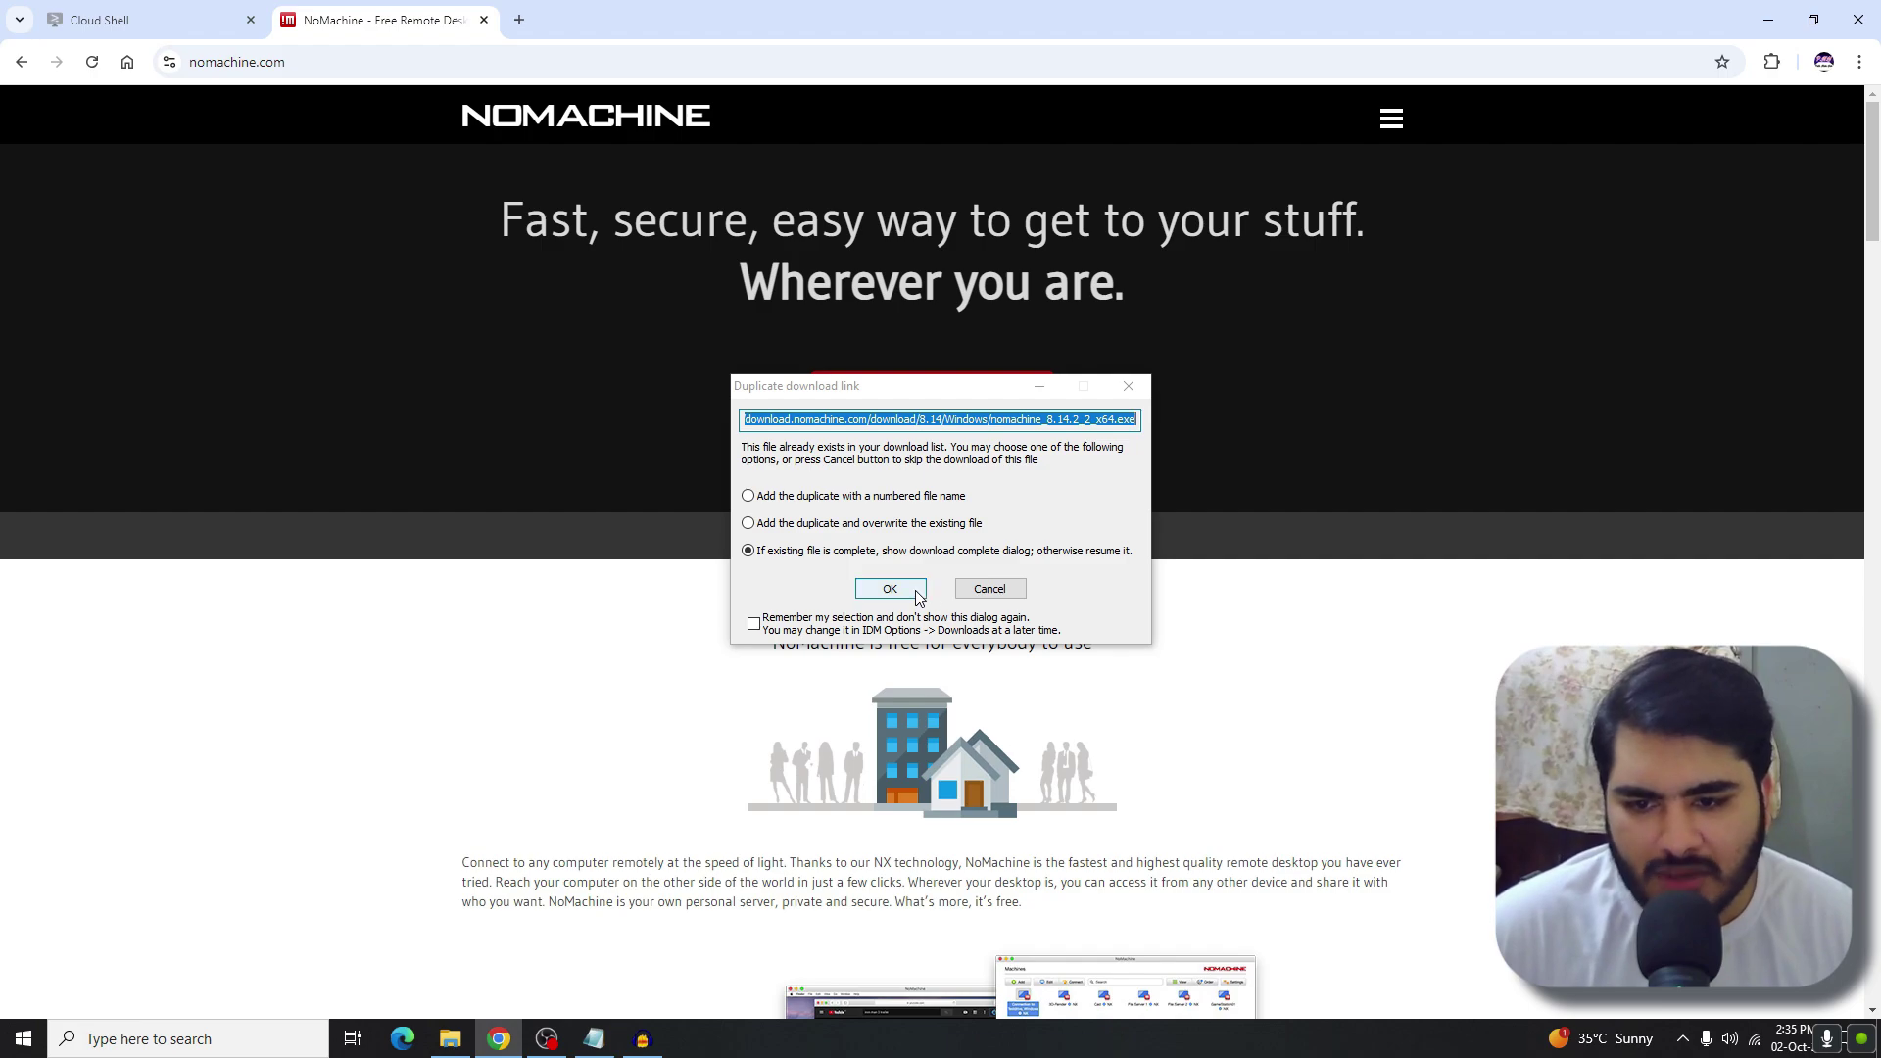
pyautogui.click(992, 589)
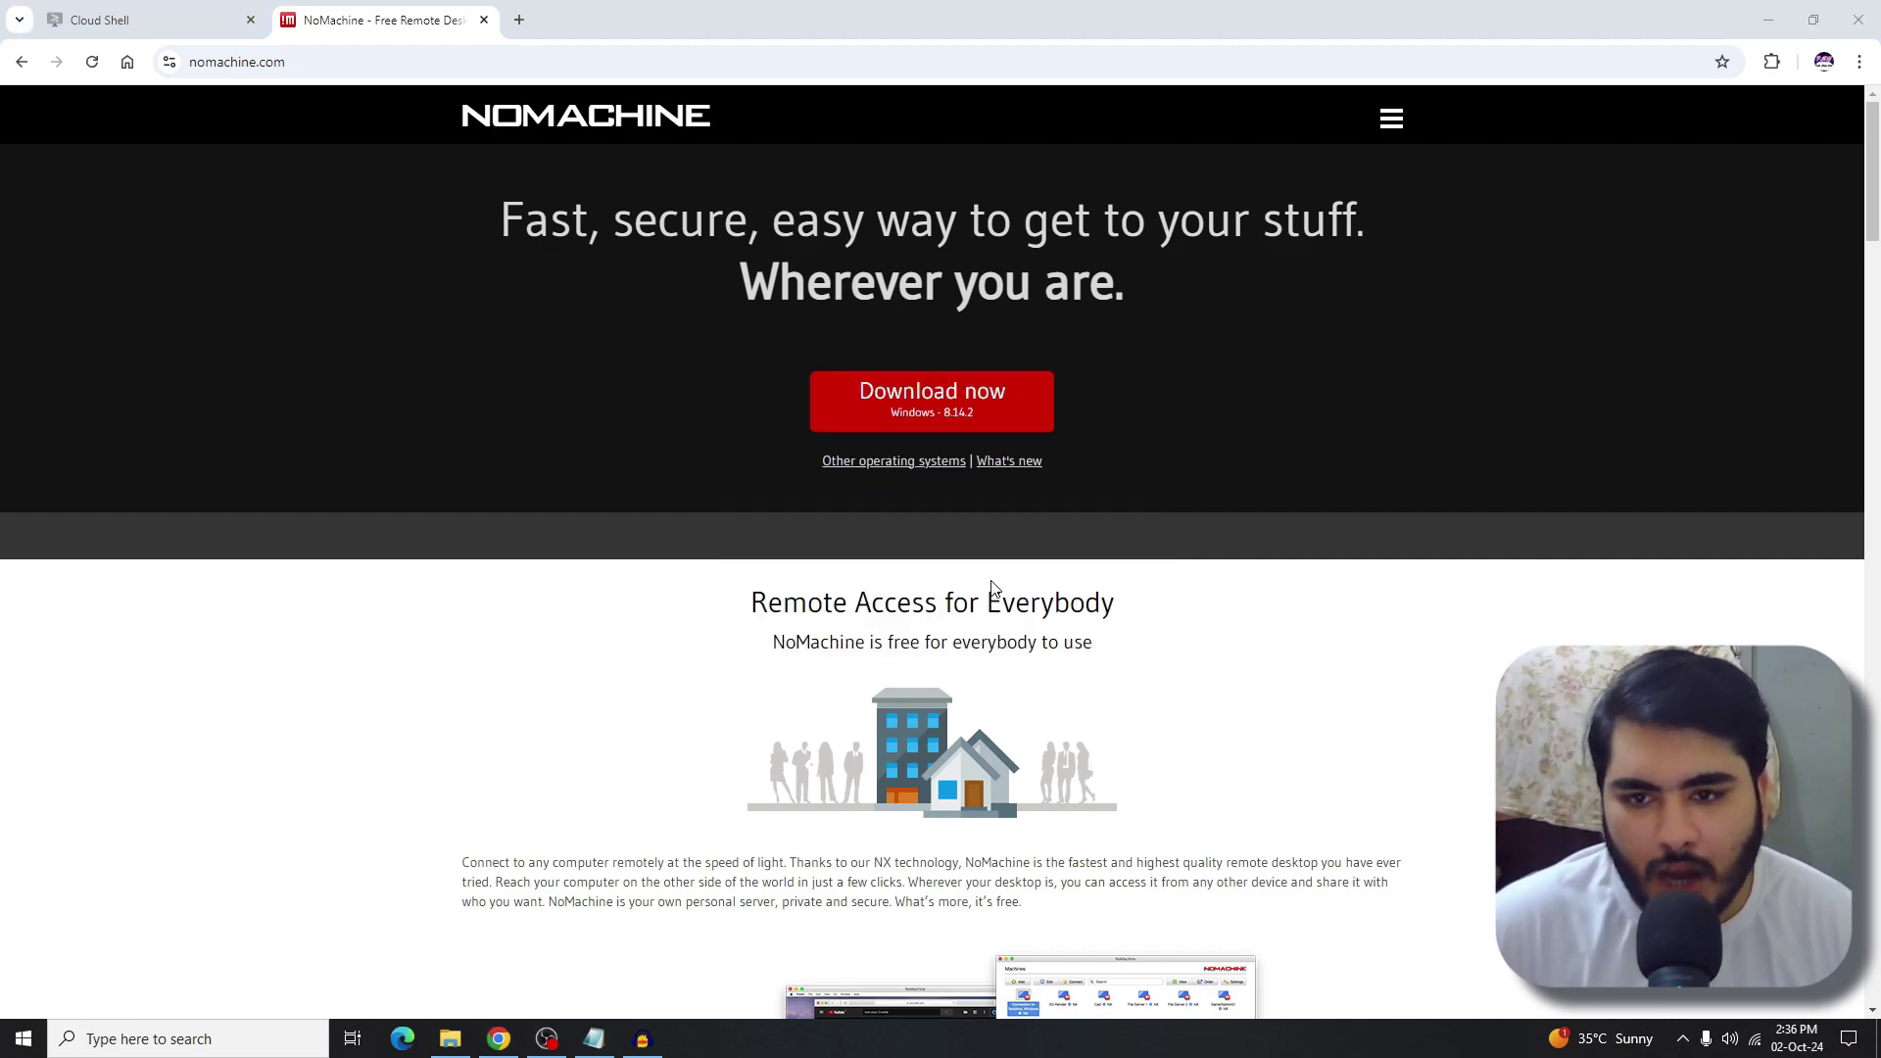
pyautogui.click(1755, 15)
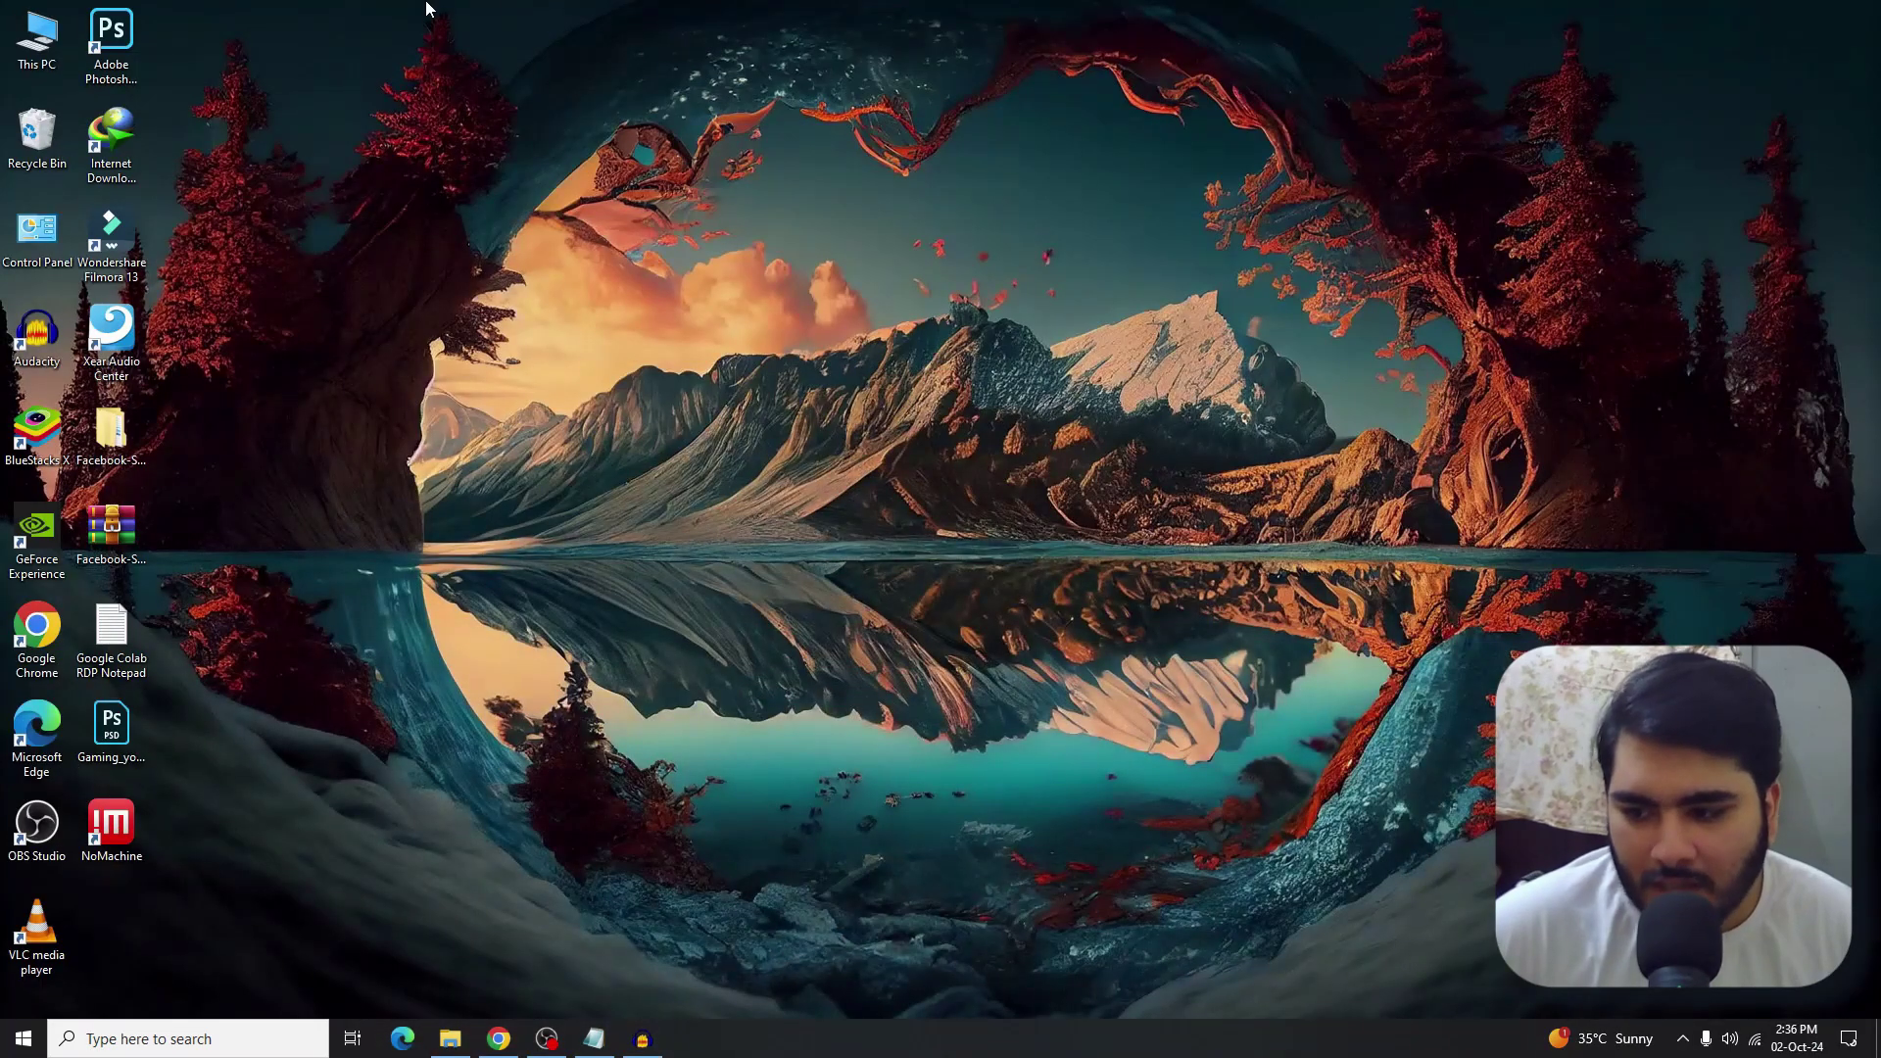
# - Locate the NoMachine installer nomachine_8.14.2_2_x64 in the Programs folder inside Downloads using File Explorer
pyautogui.click(449, 1039)
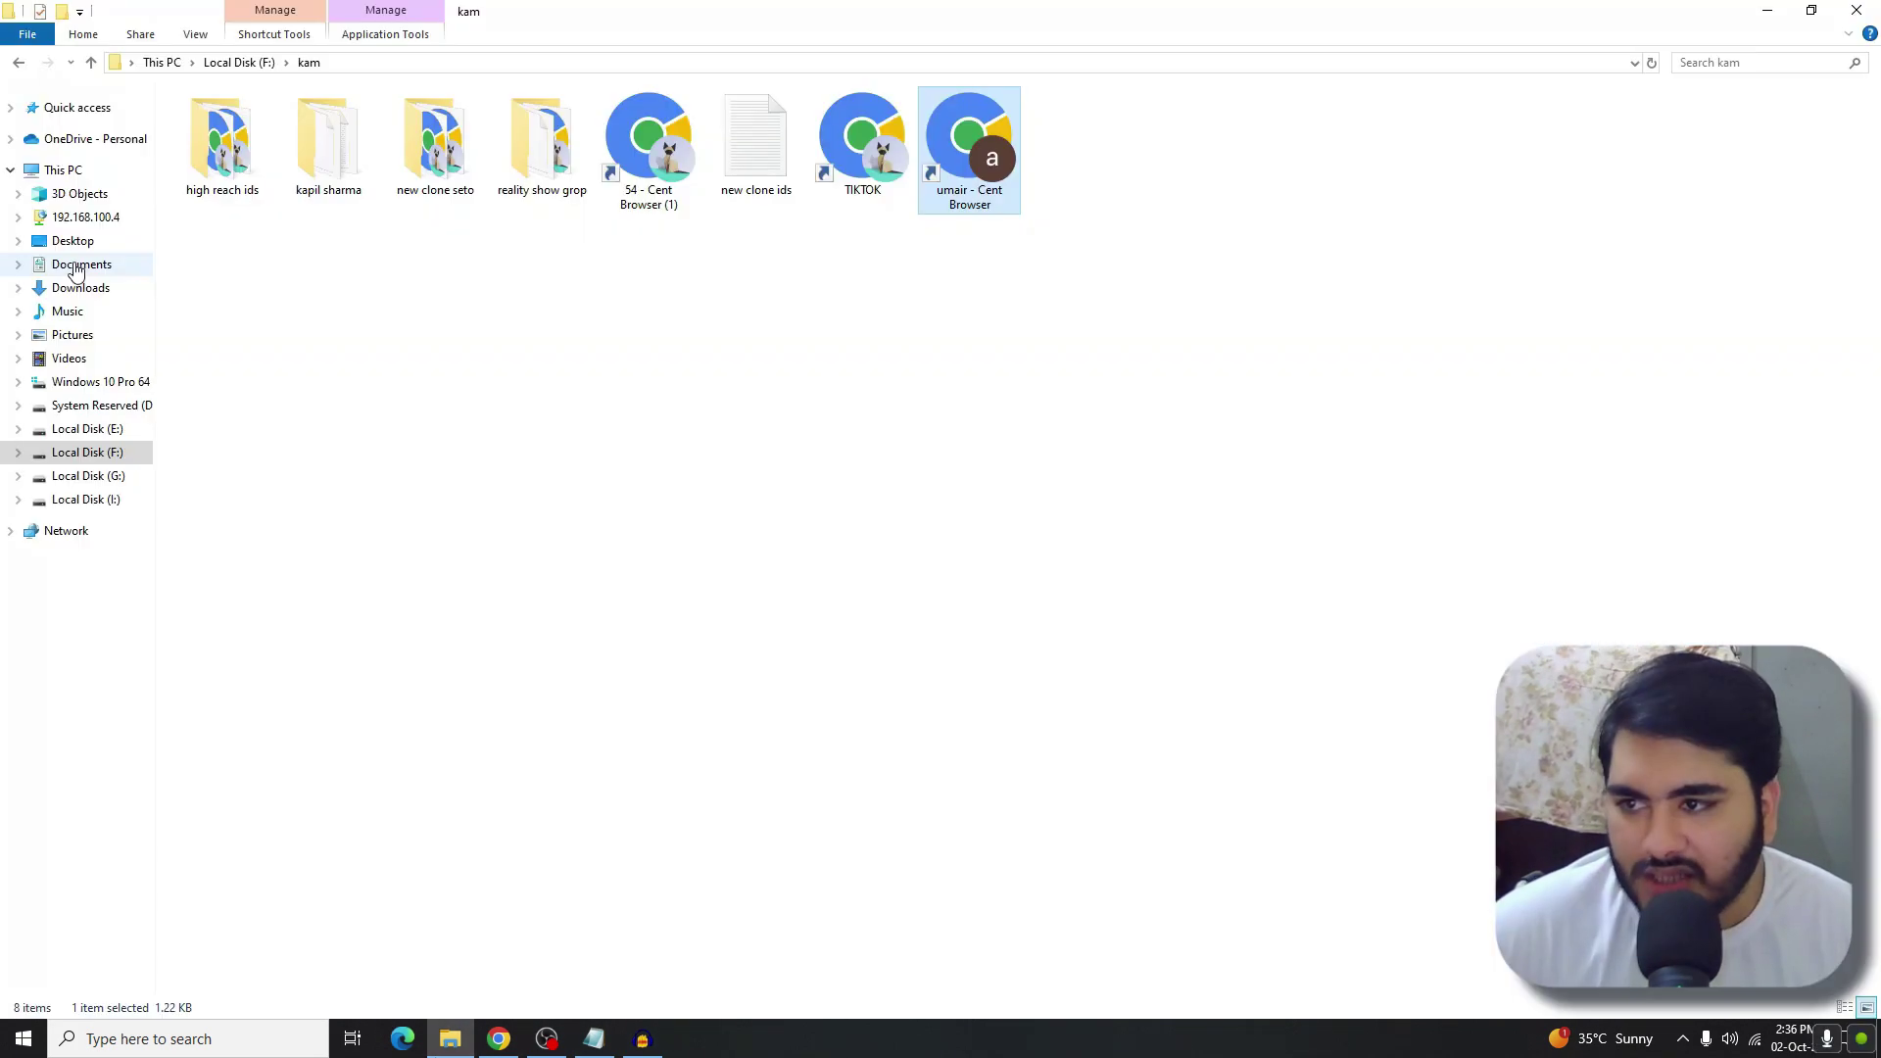
pyautogui.click(85, 290)
pyautogui.doubleClick(359, 196)
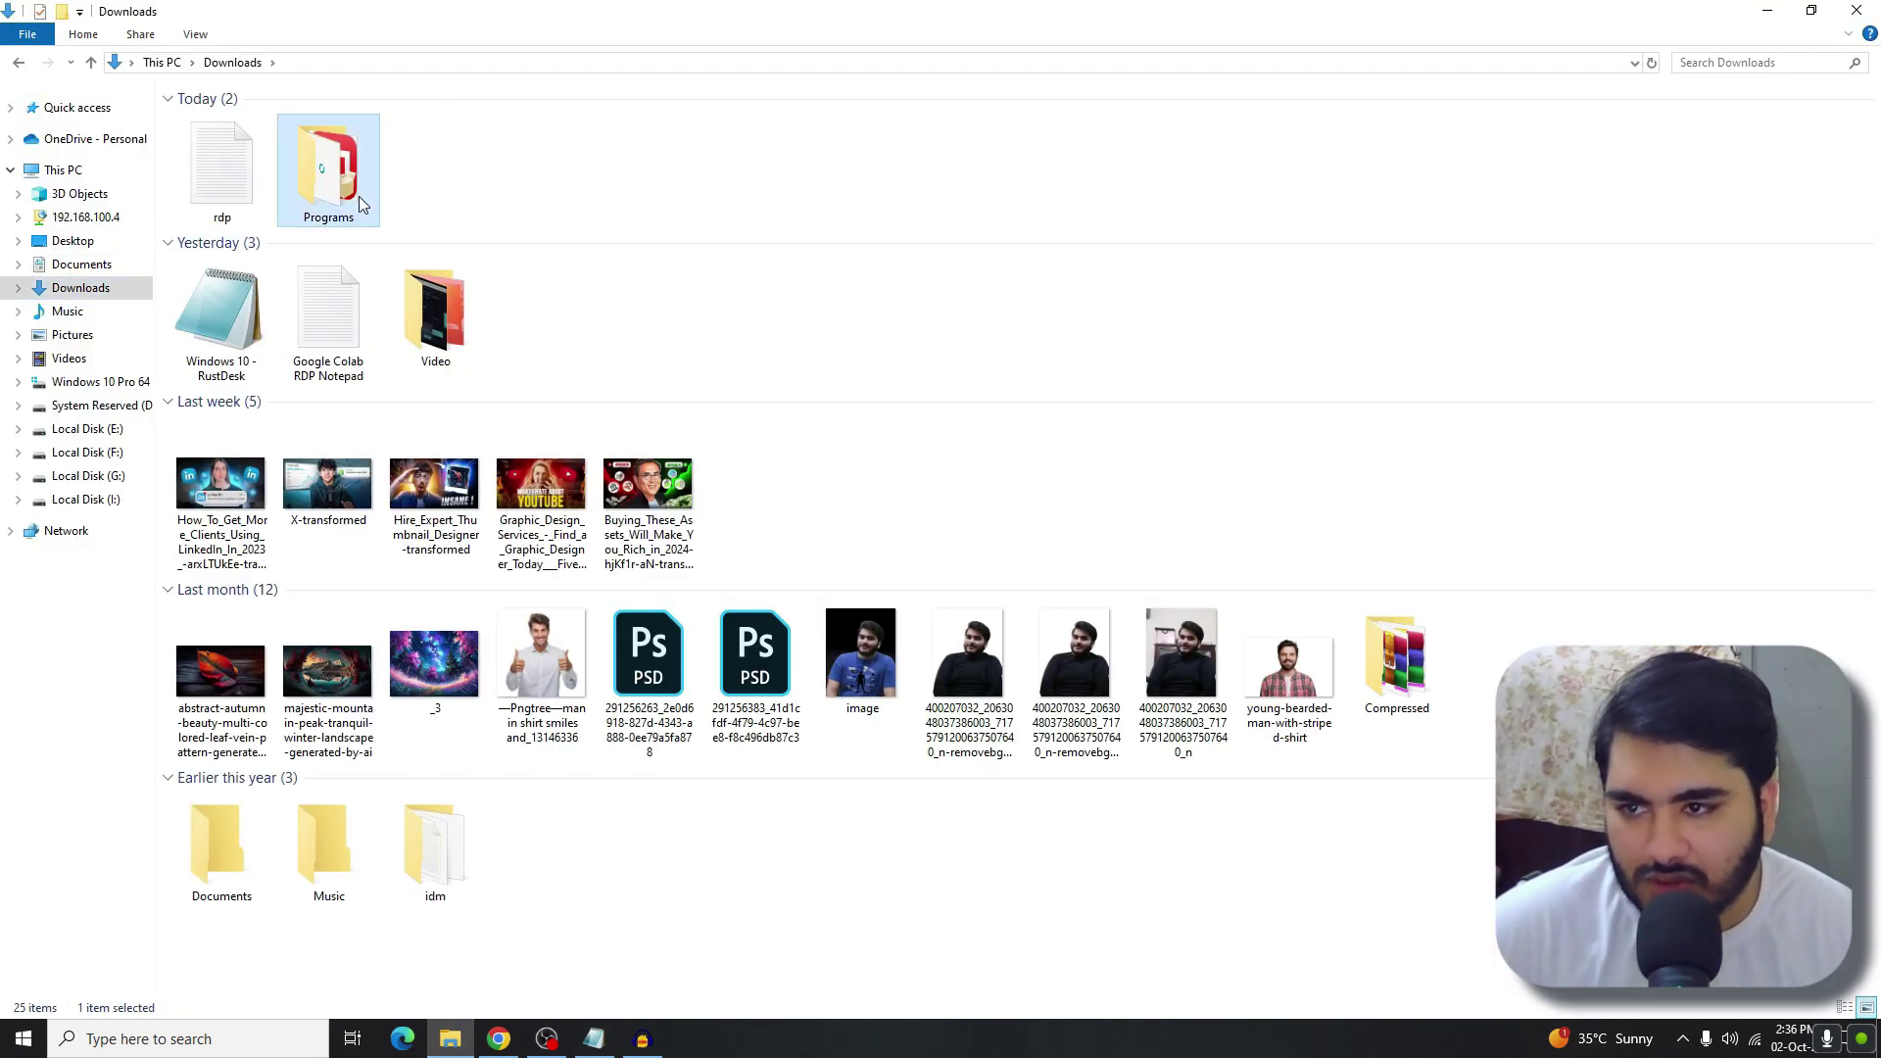
pyautogui.moveTo(437, 169); pyautogui.dragTo(481, 169)
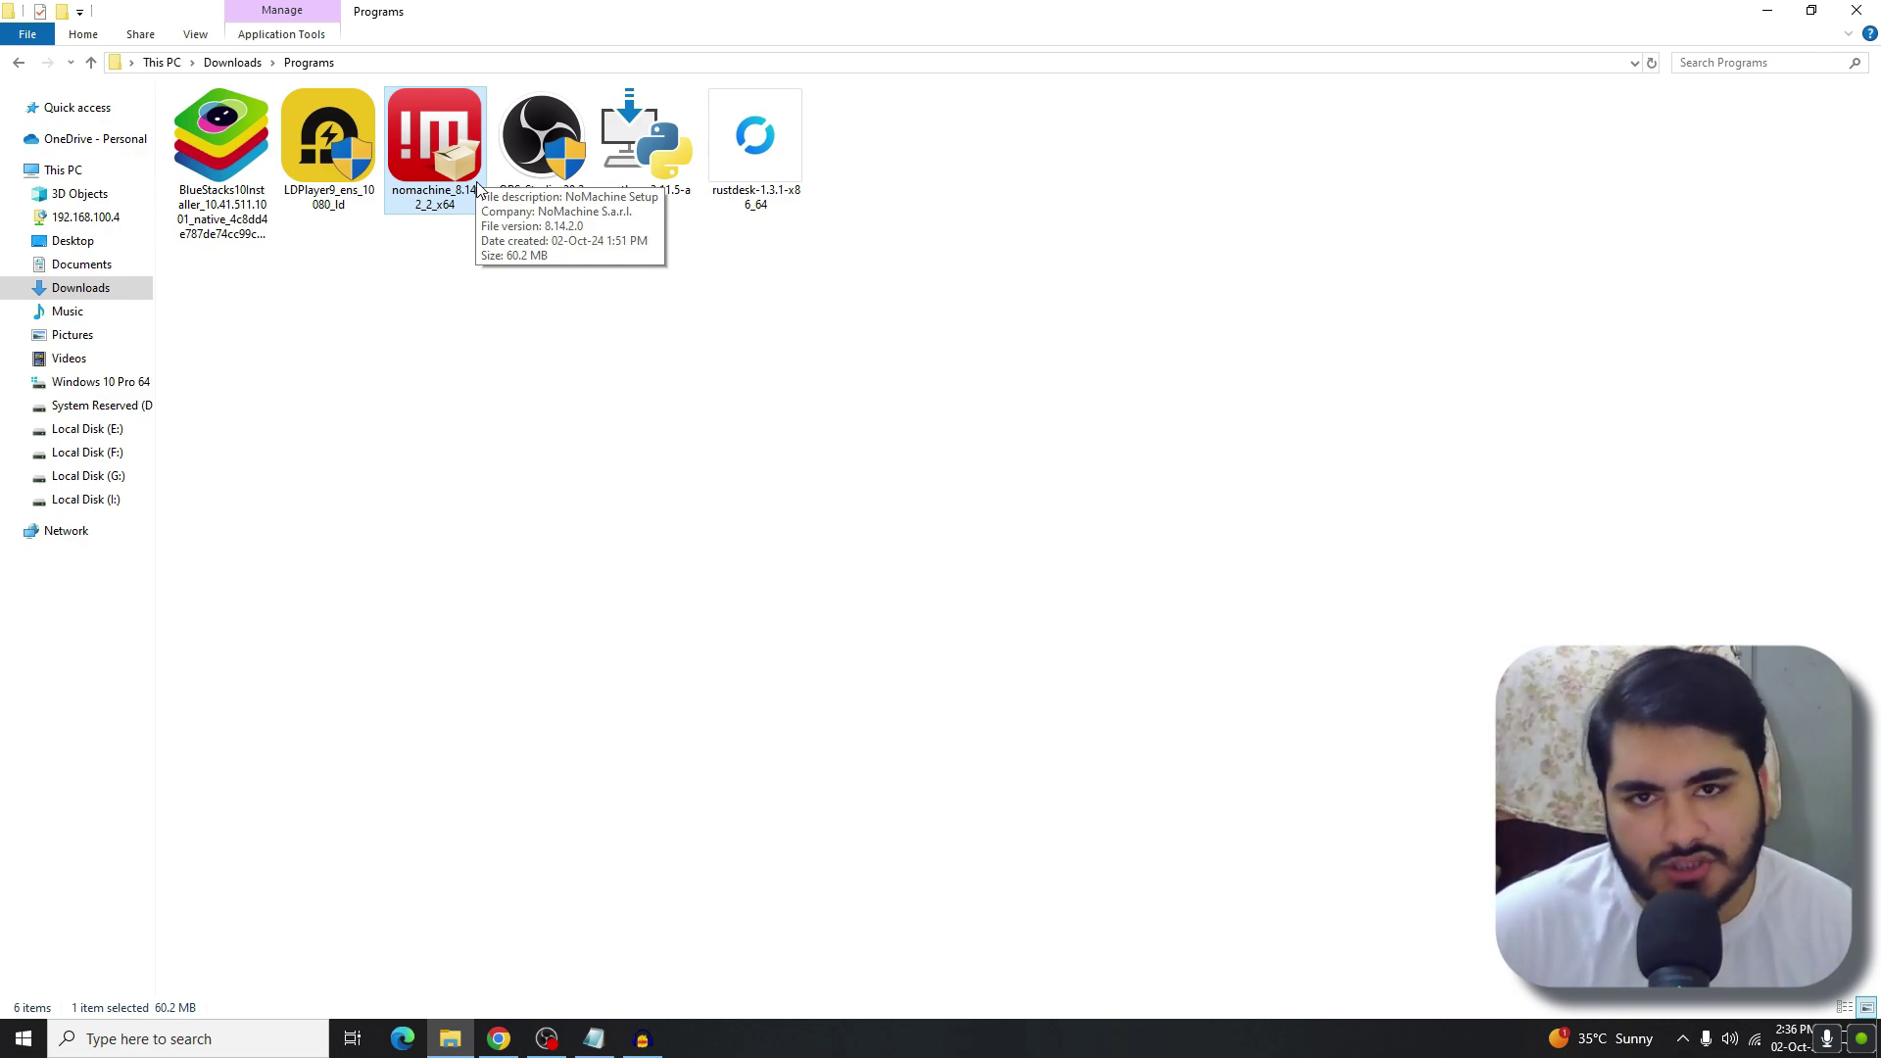
pyautogui.click(1775, 10)
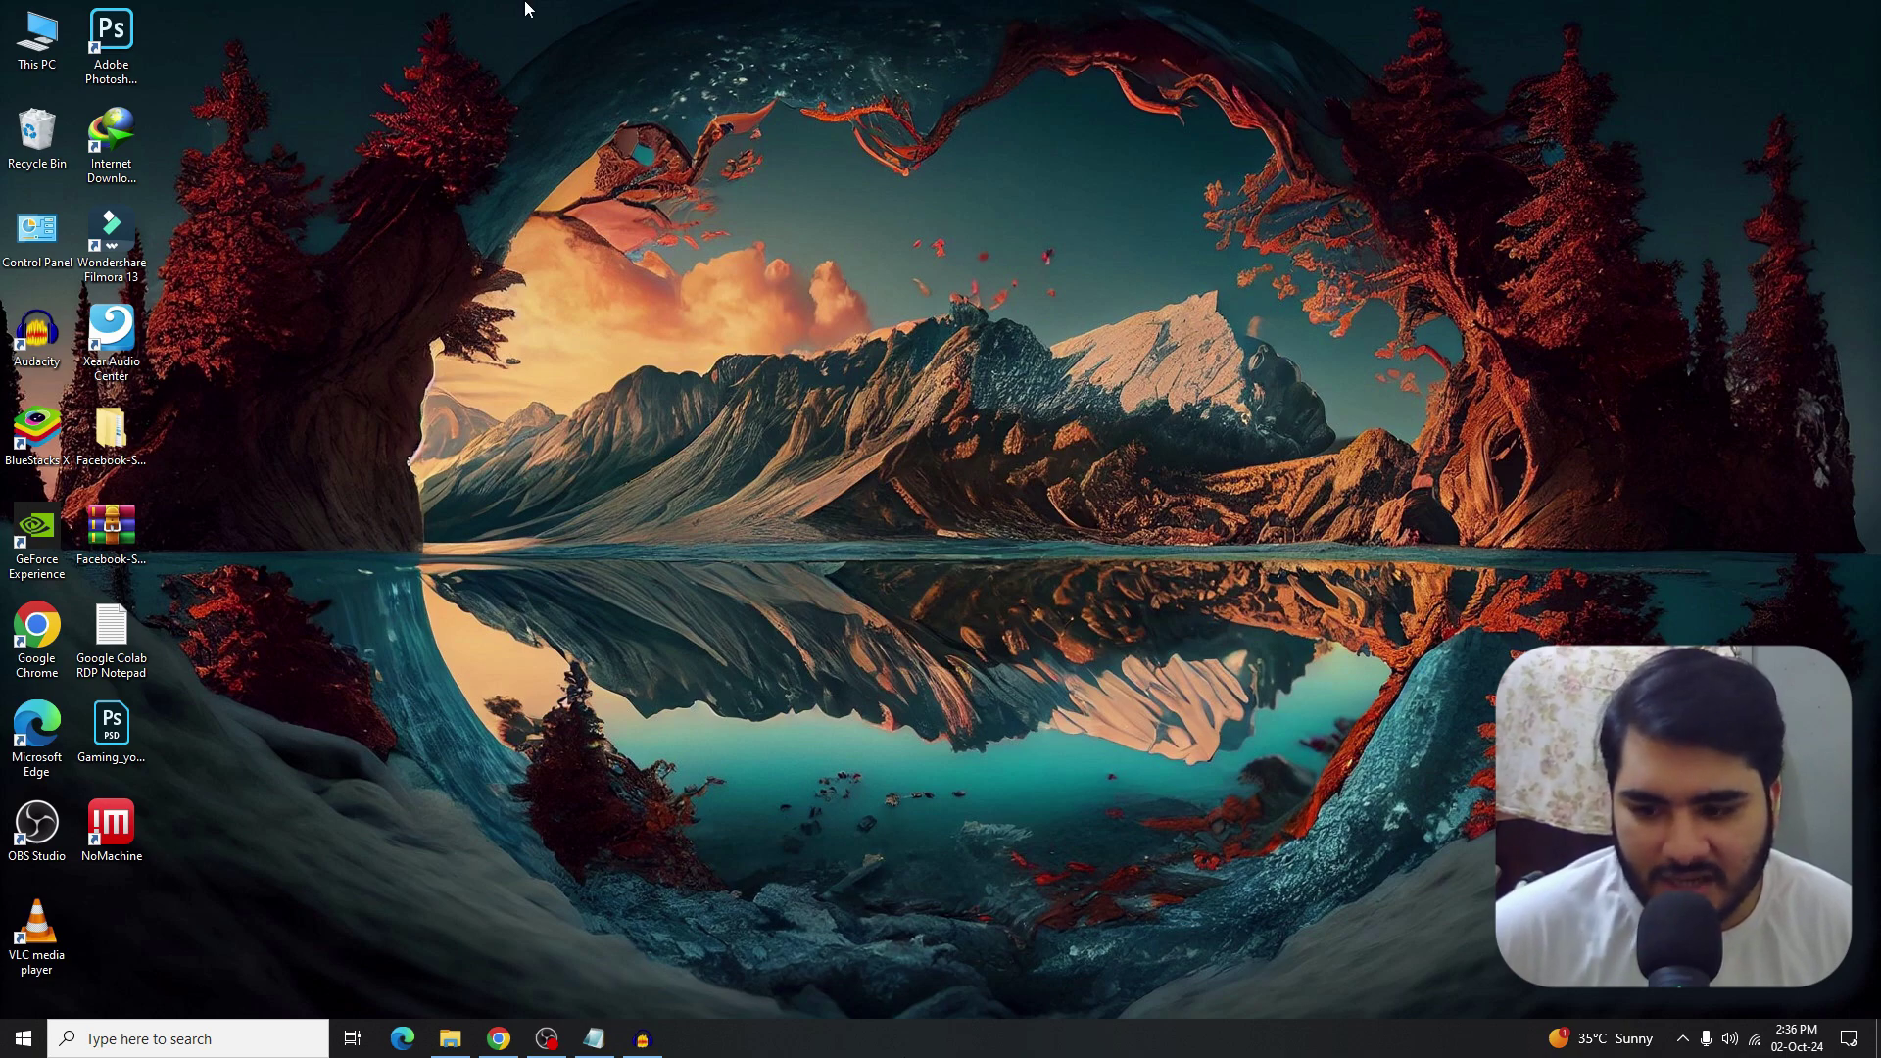
pyautogui.click(499, 1038)
pyautogui.hotkey('ctrl', 'Tab')
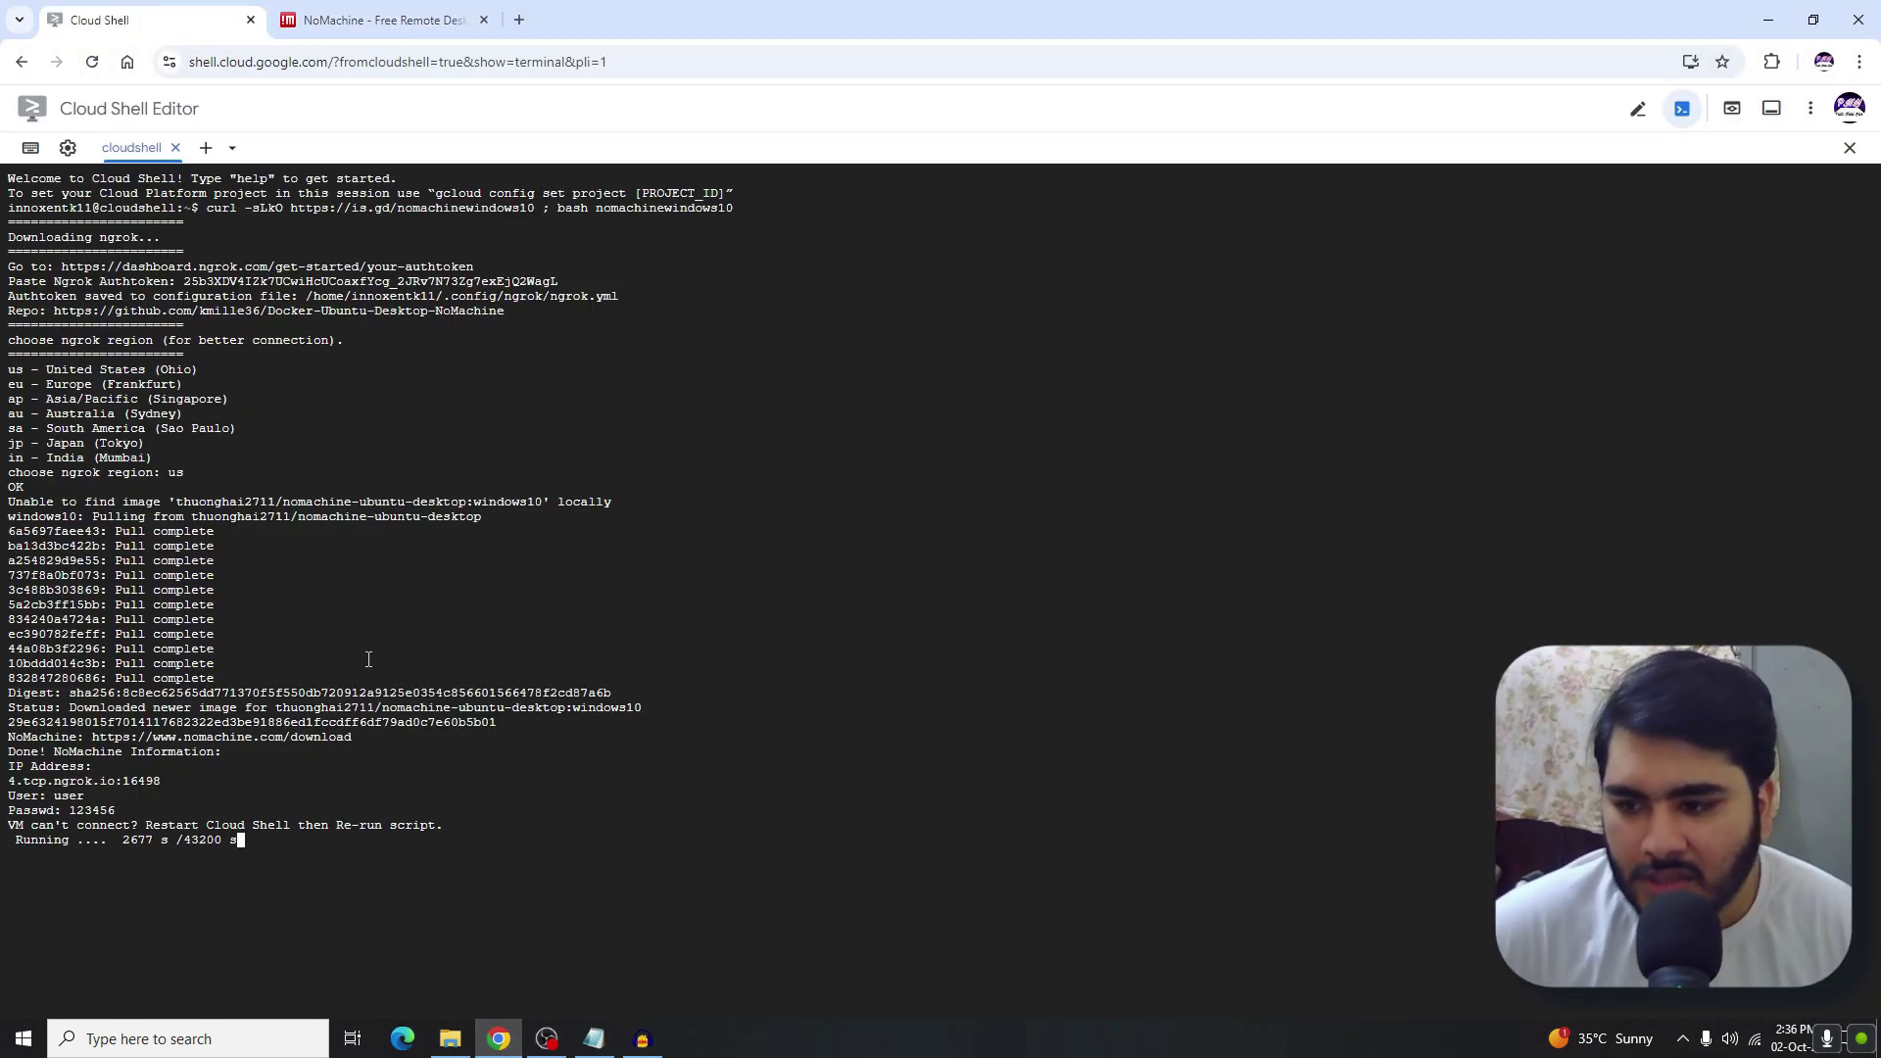
pyautogui.click(1767, 20)
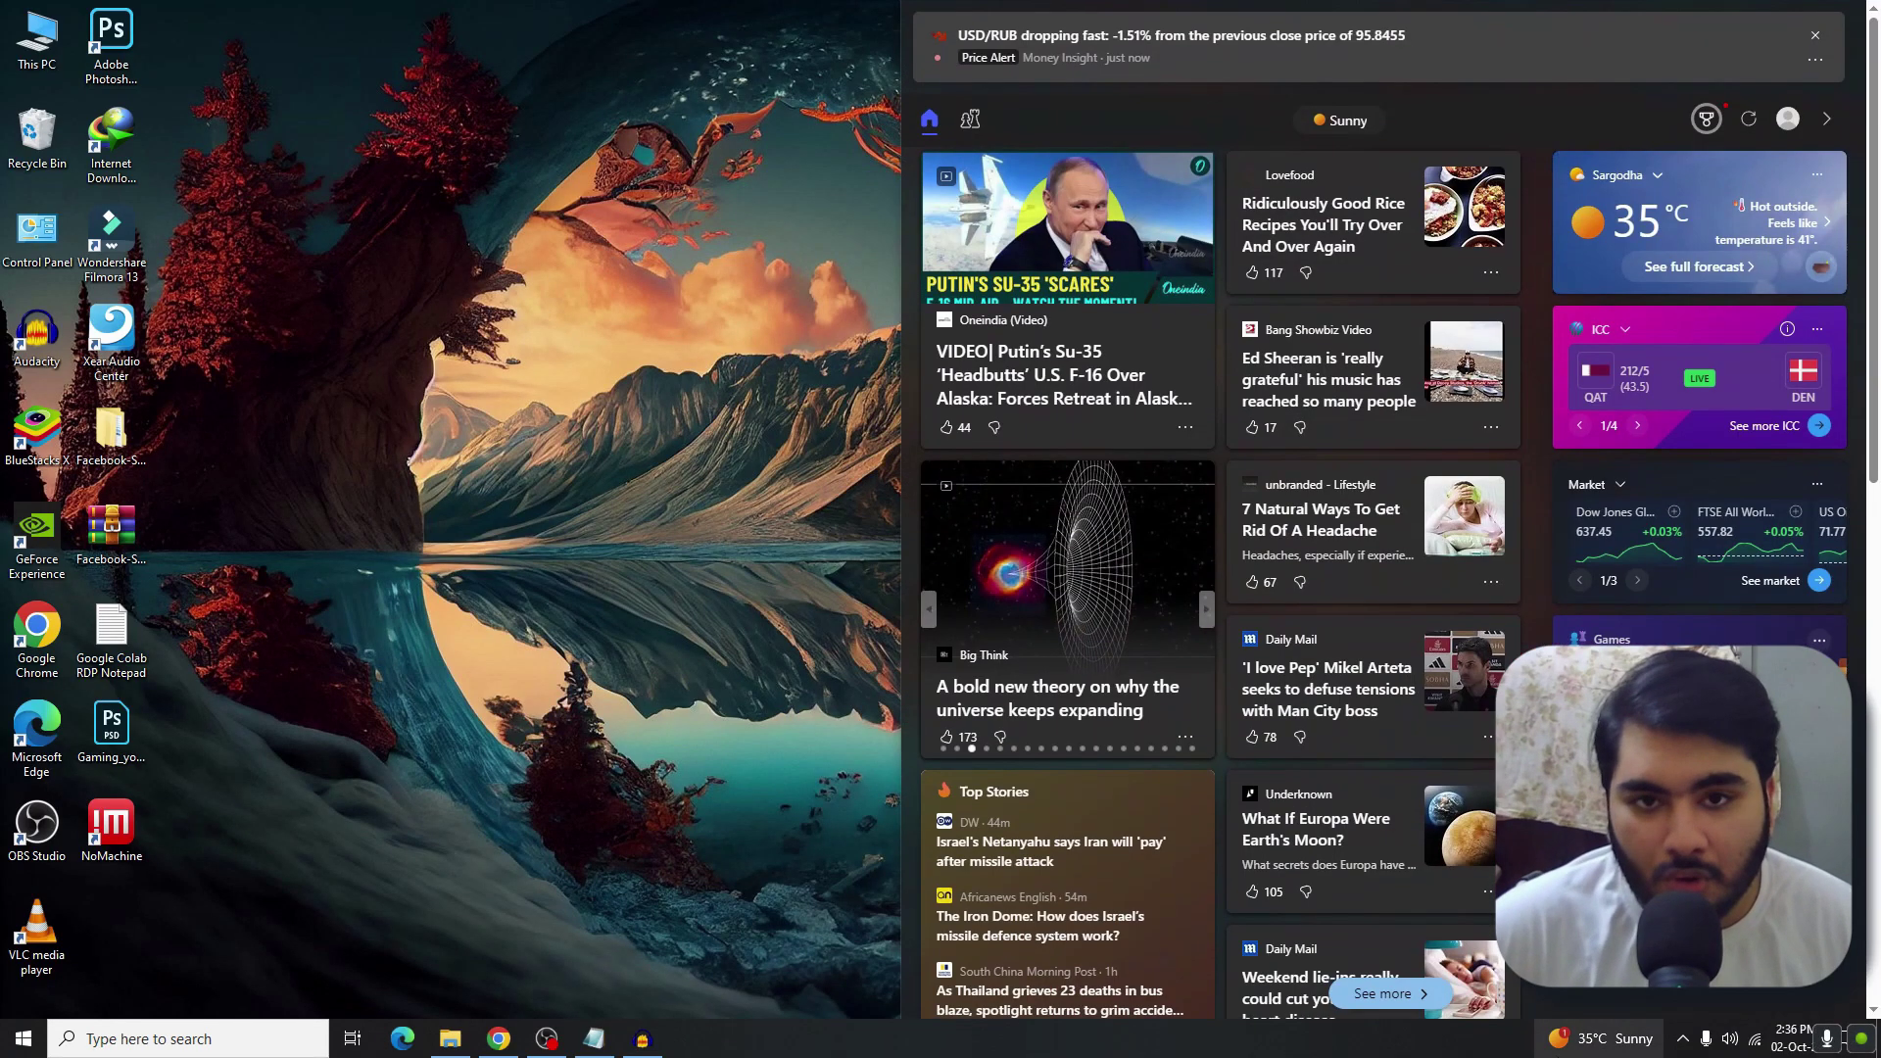
pyautogui.hotkey('alt', 'Tab')
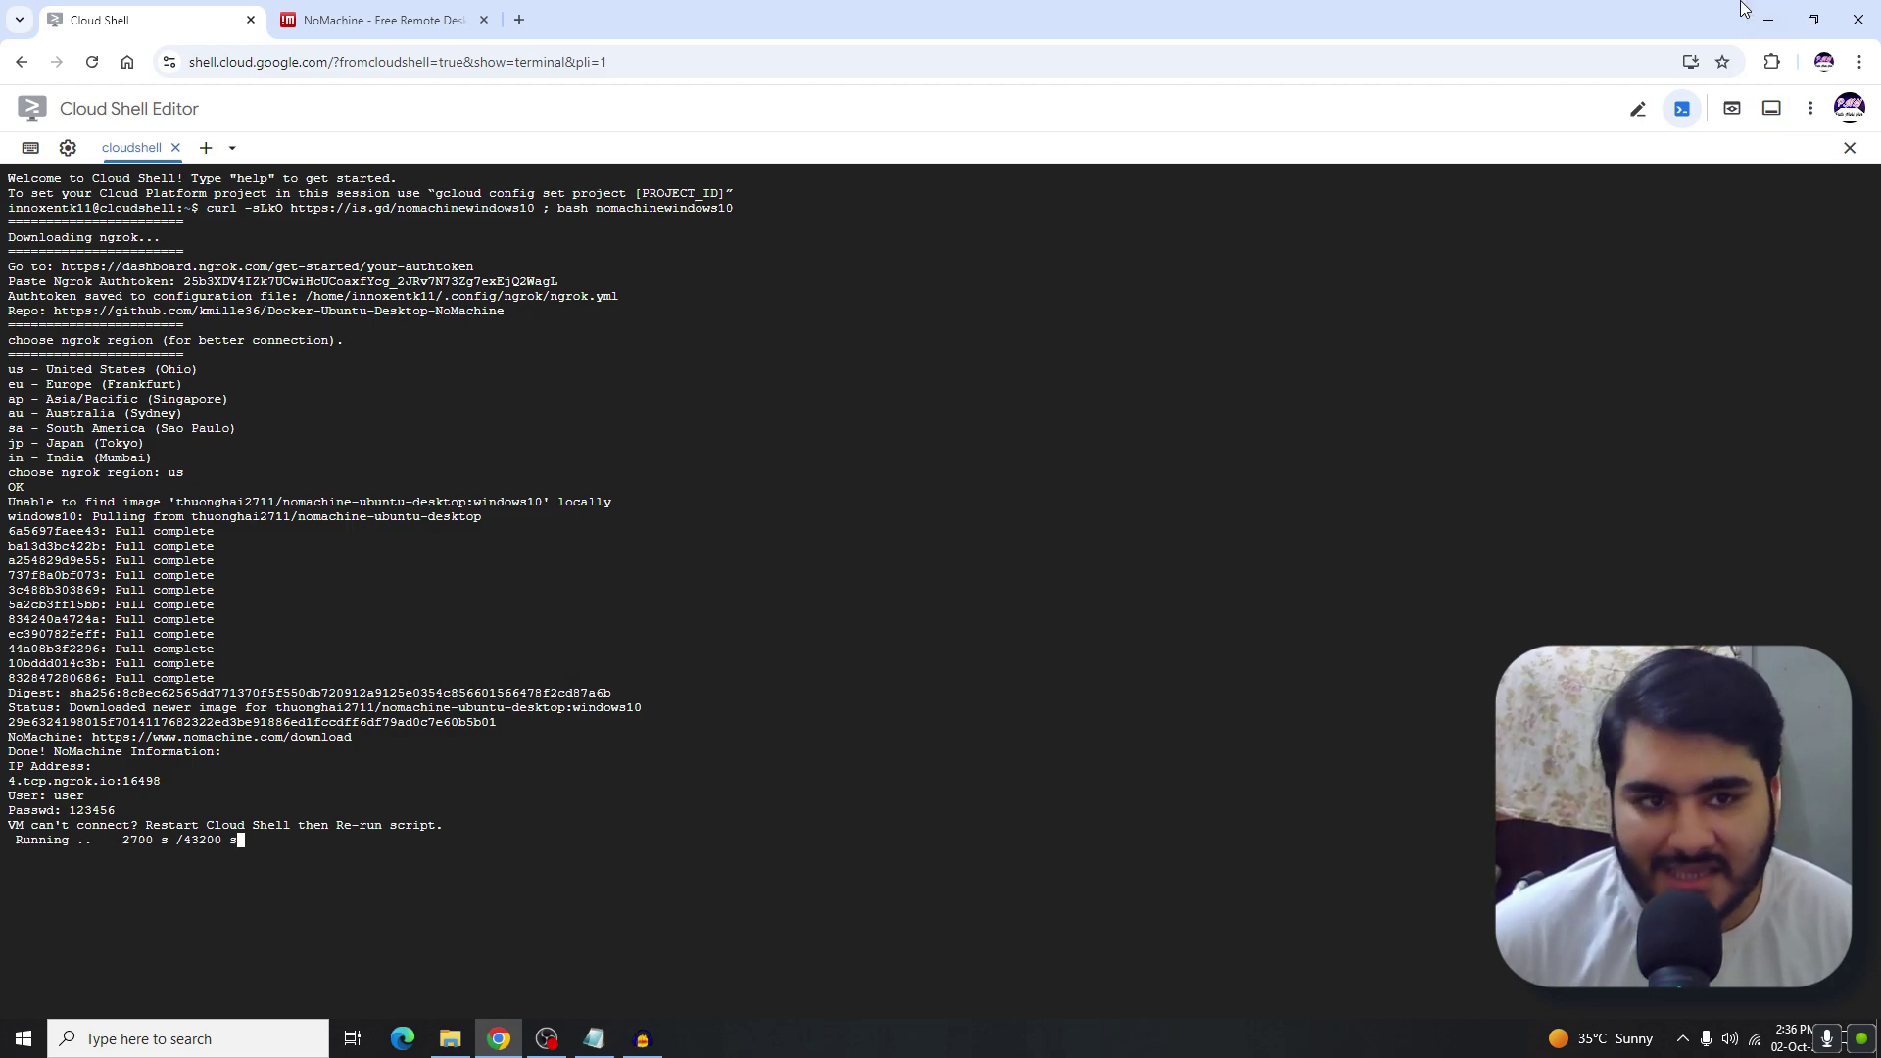
pyautogui.click(1769, 19)
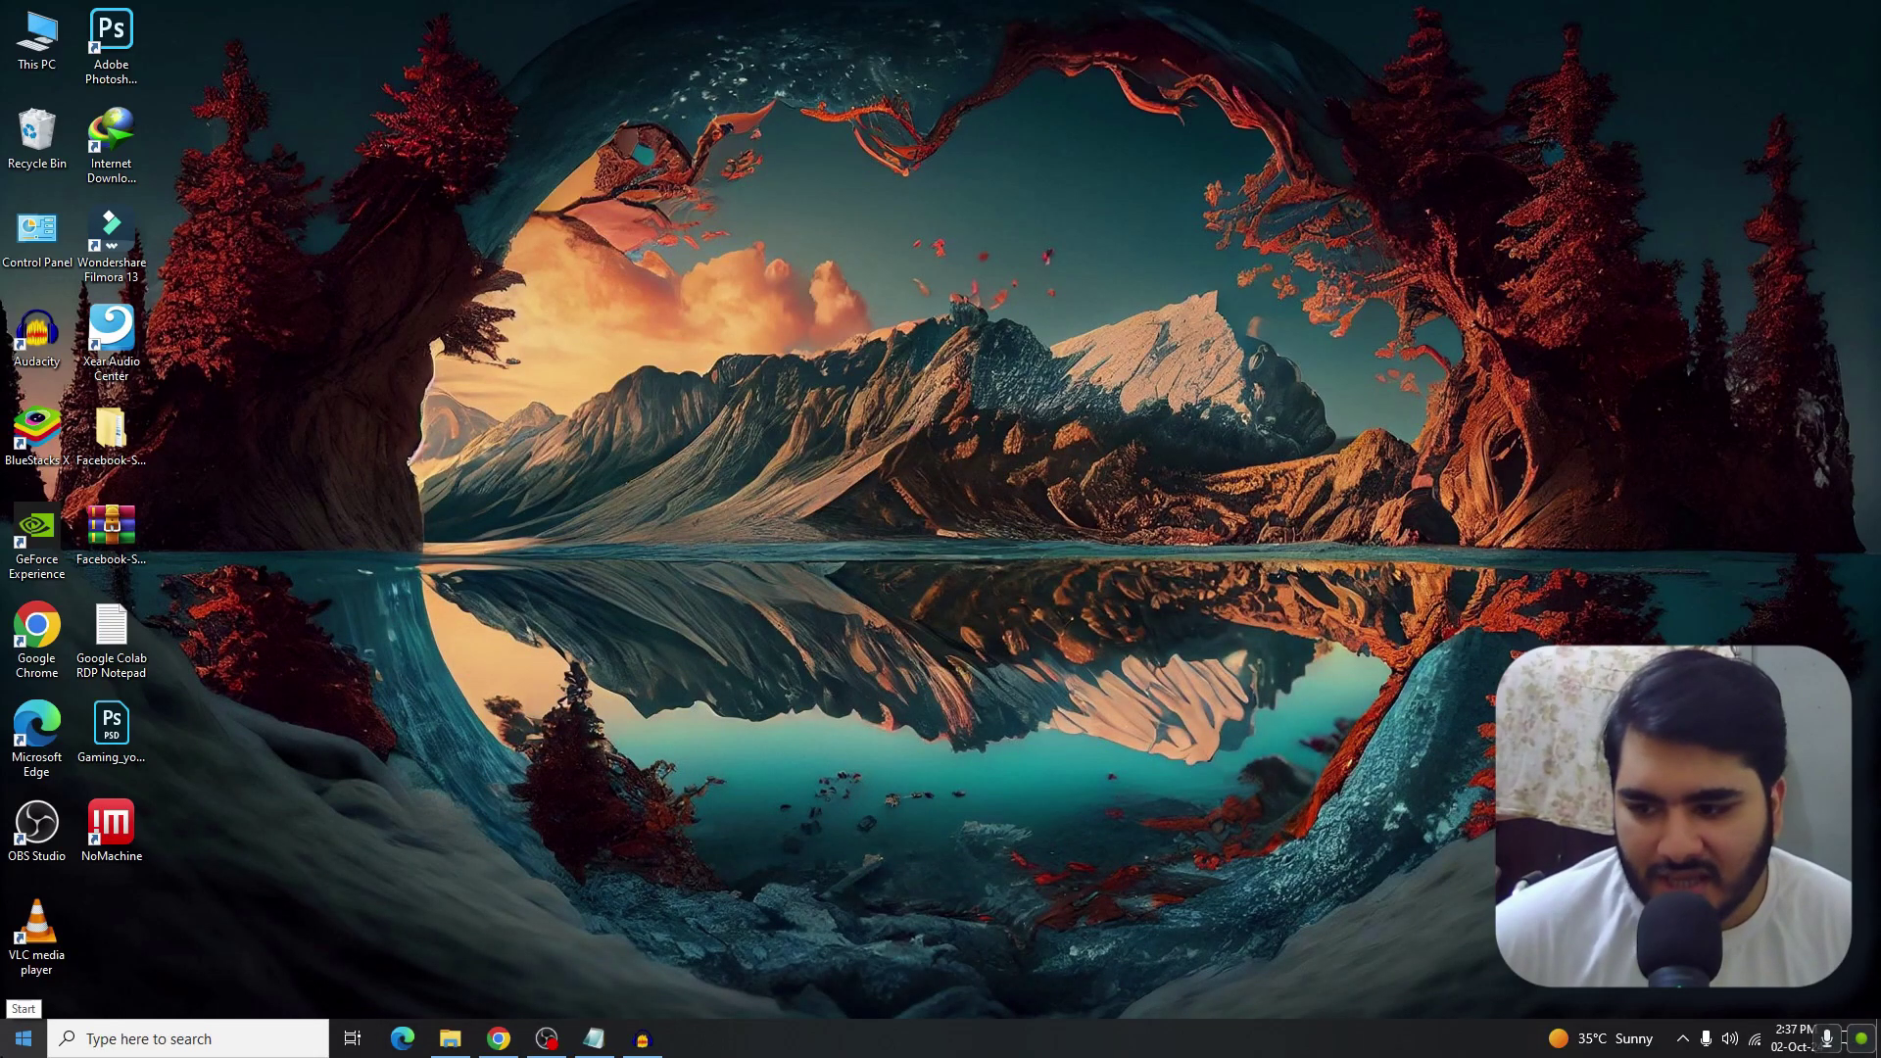
# - Launch NoMachine from the desktop, turn off its welcome dialog for future starts and accept the guest desktop sharing page
pyautogui.click(39, 931)
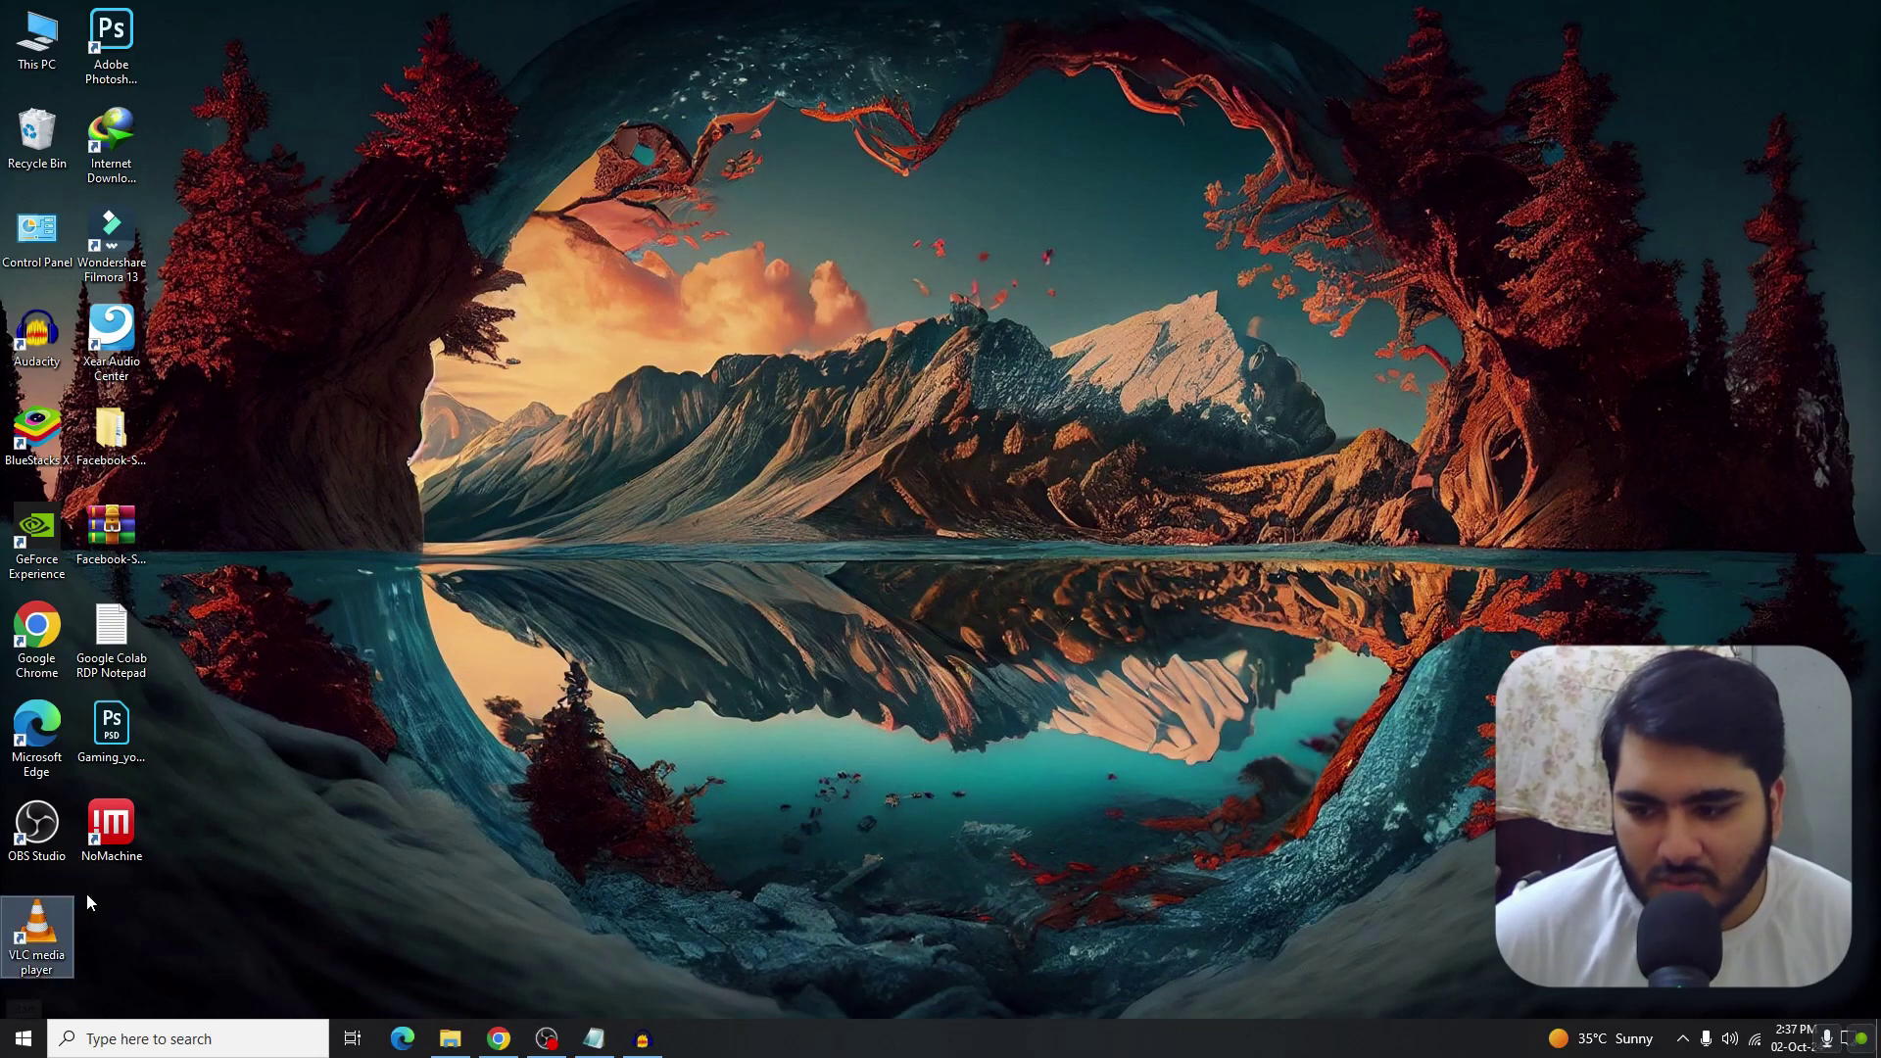
pyautogui.doubleClick(115, 821)
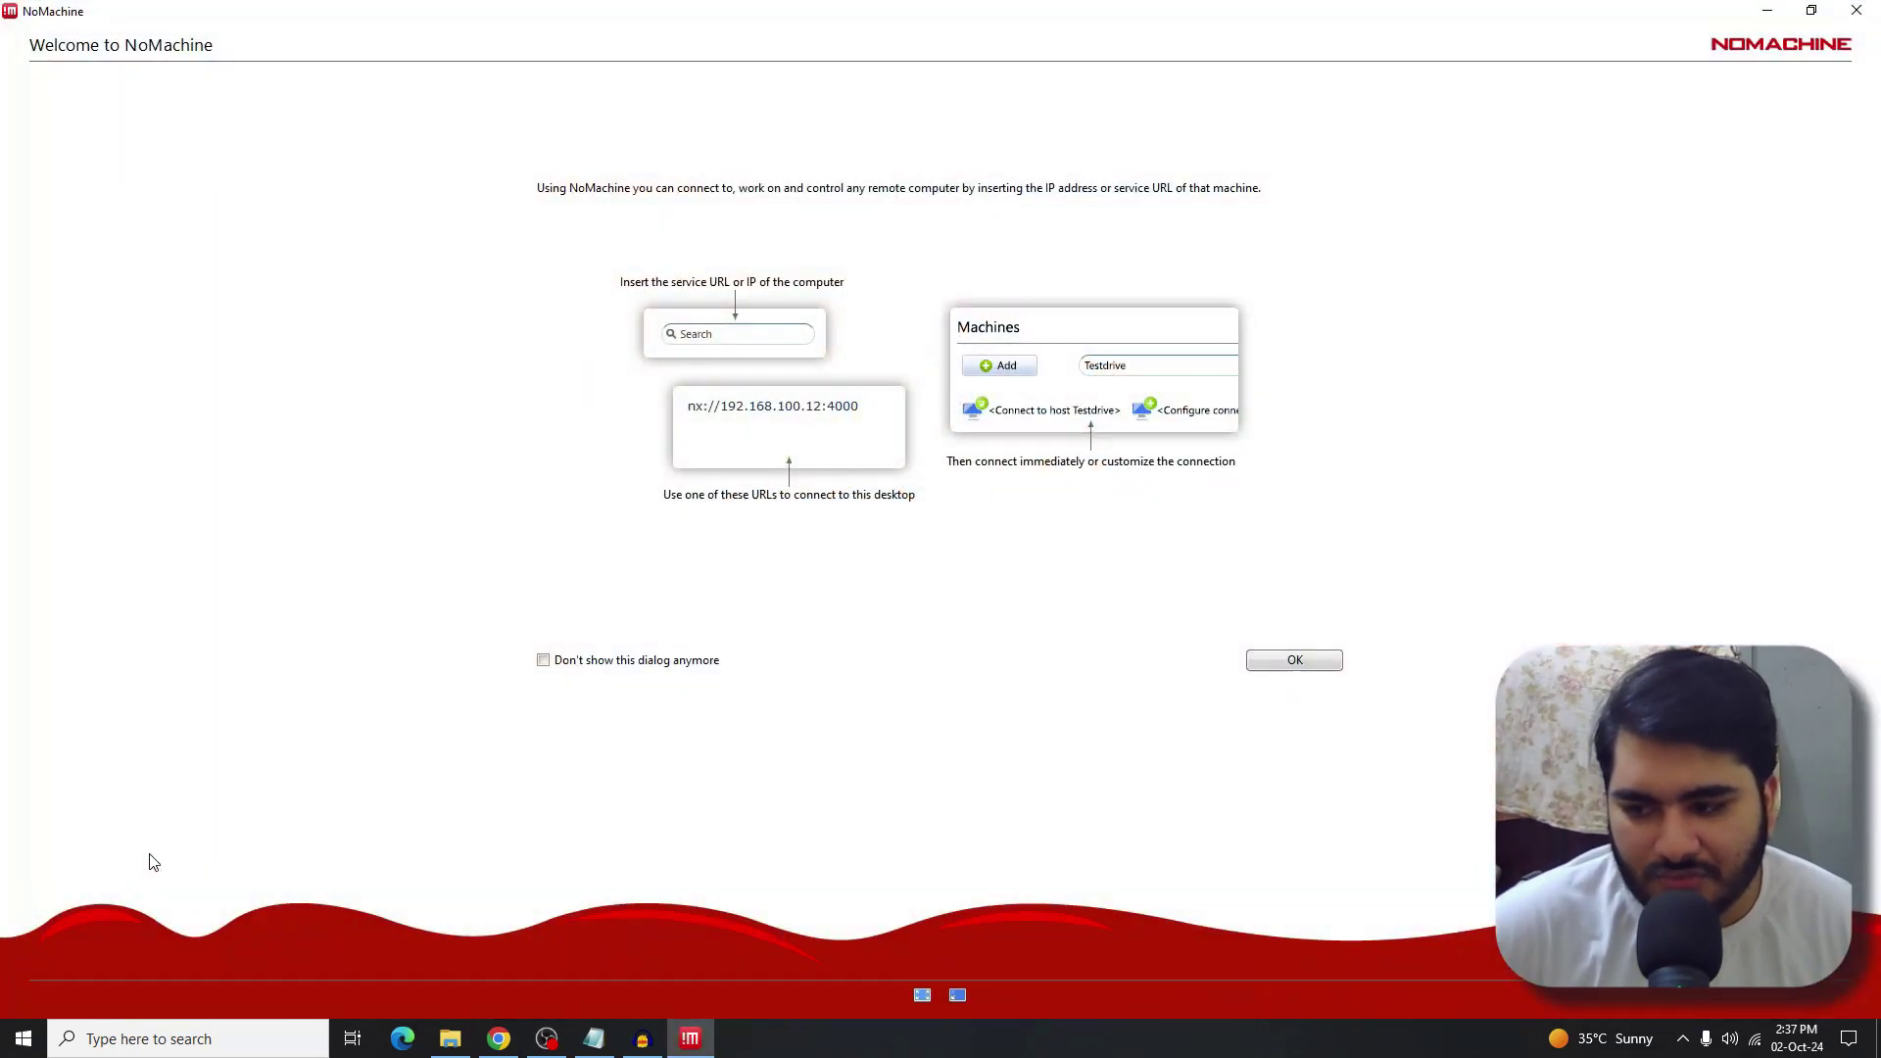
pyautogui.click(666, 662)
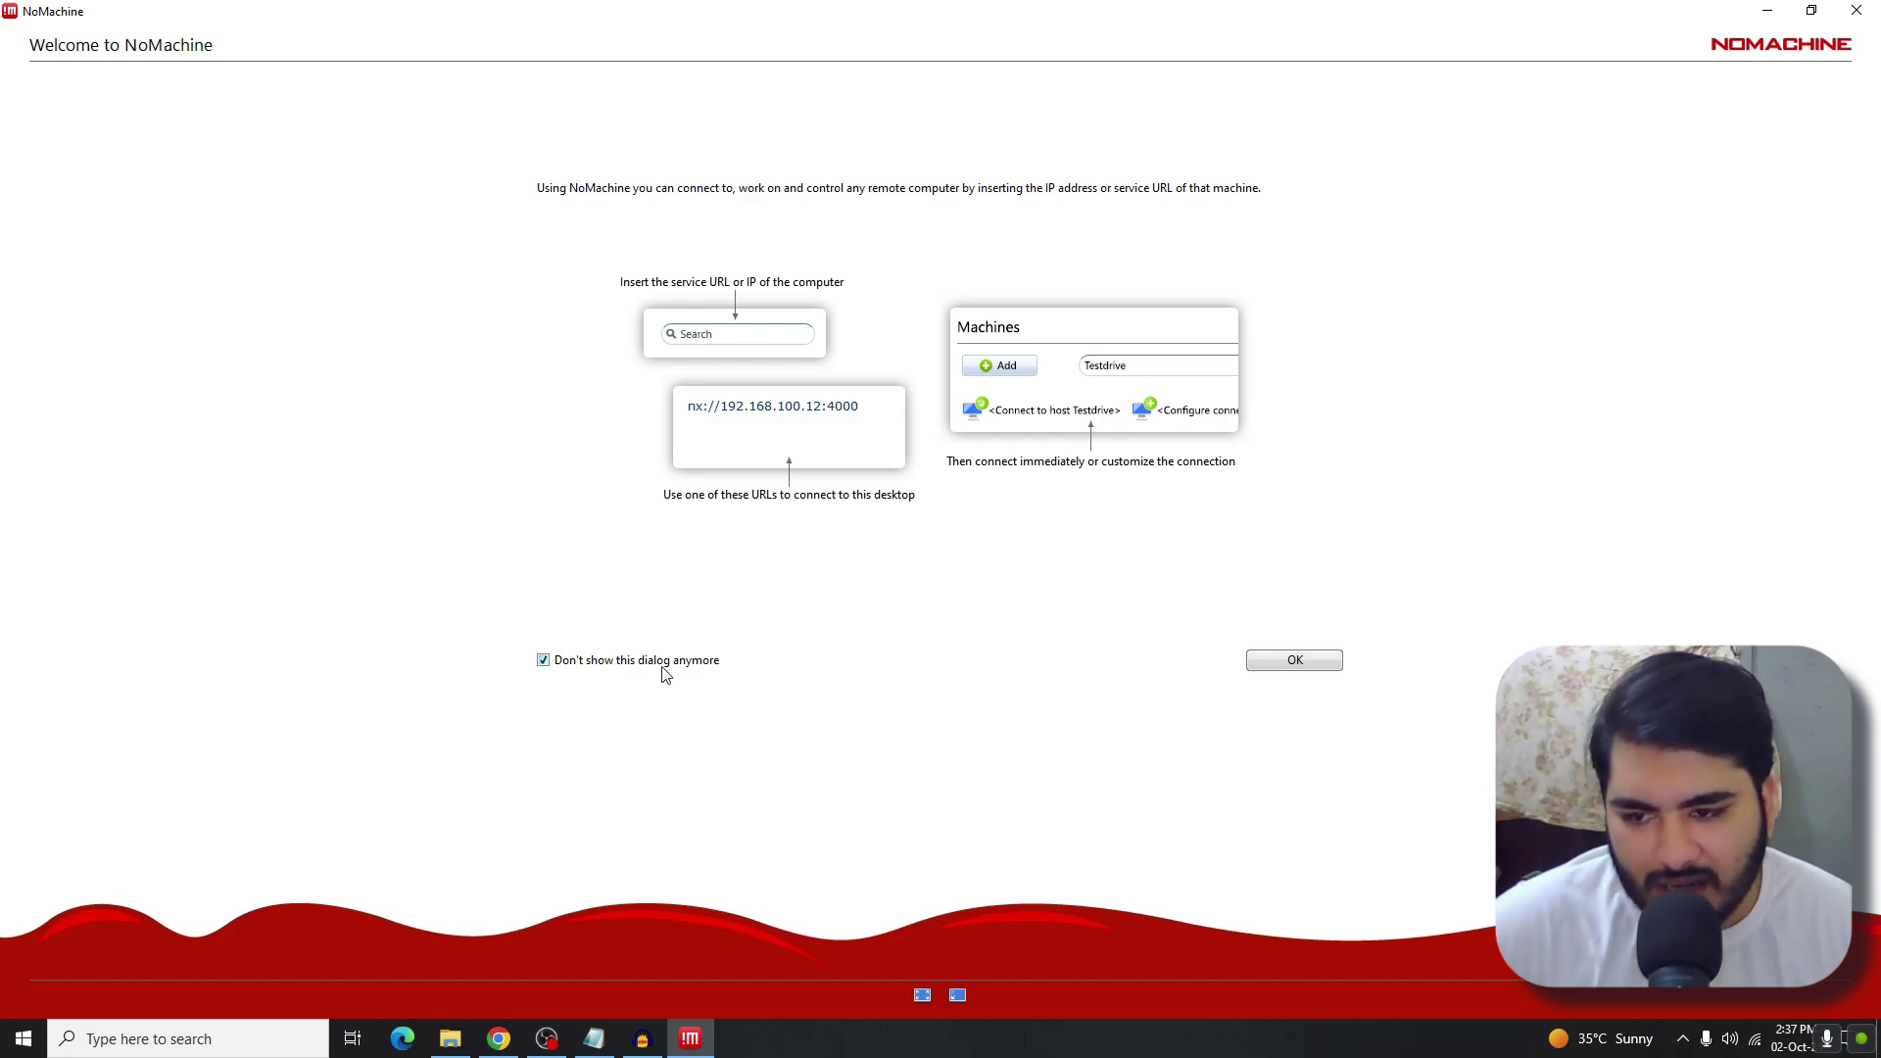
pyautogui.click(1287, 672)
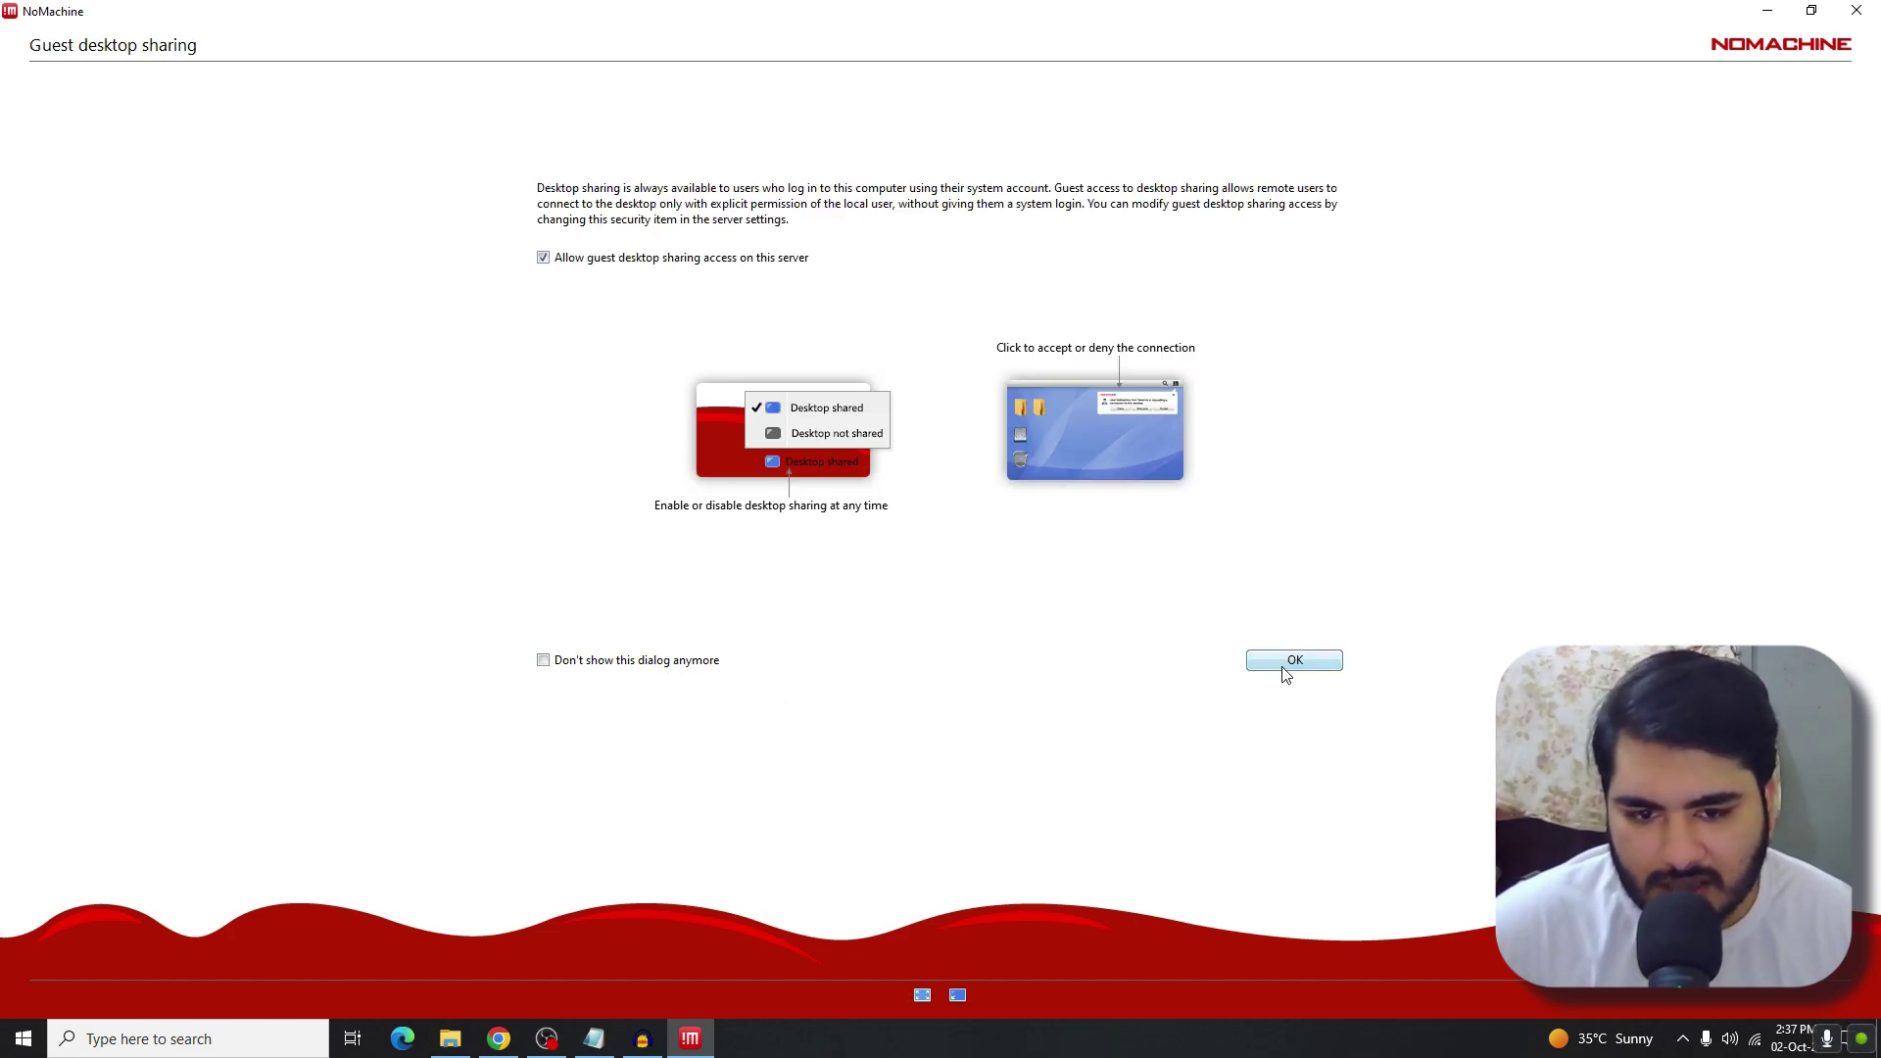
pyautogui.click(1287, 672)
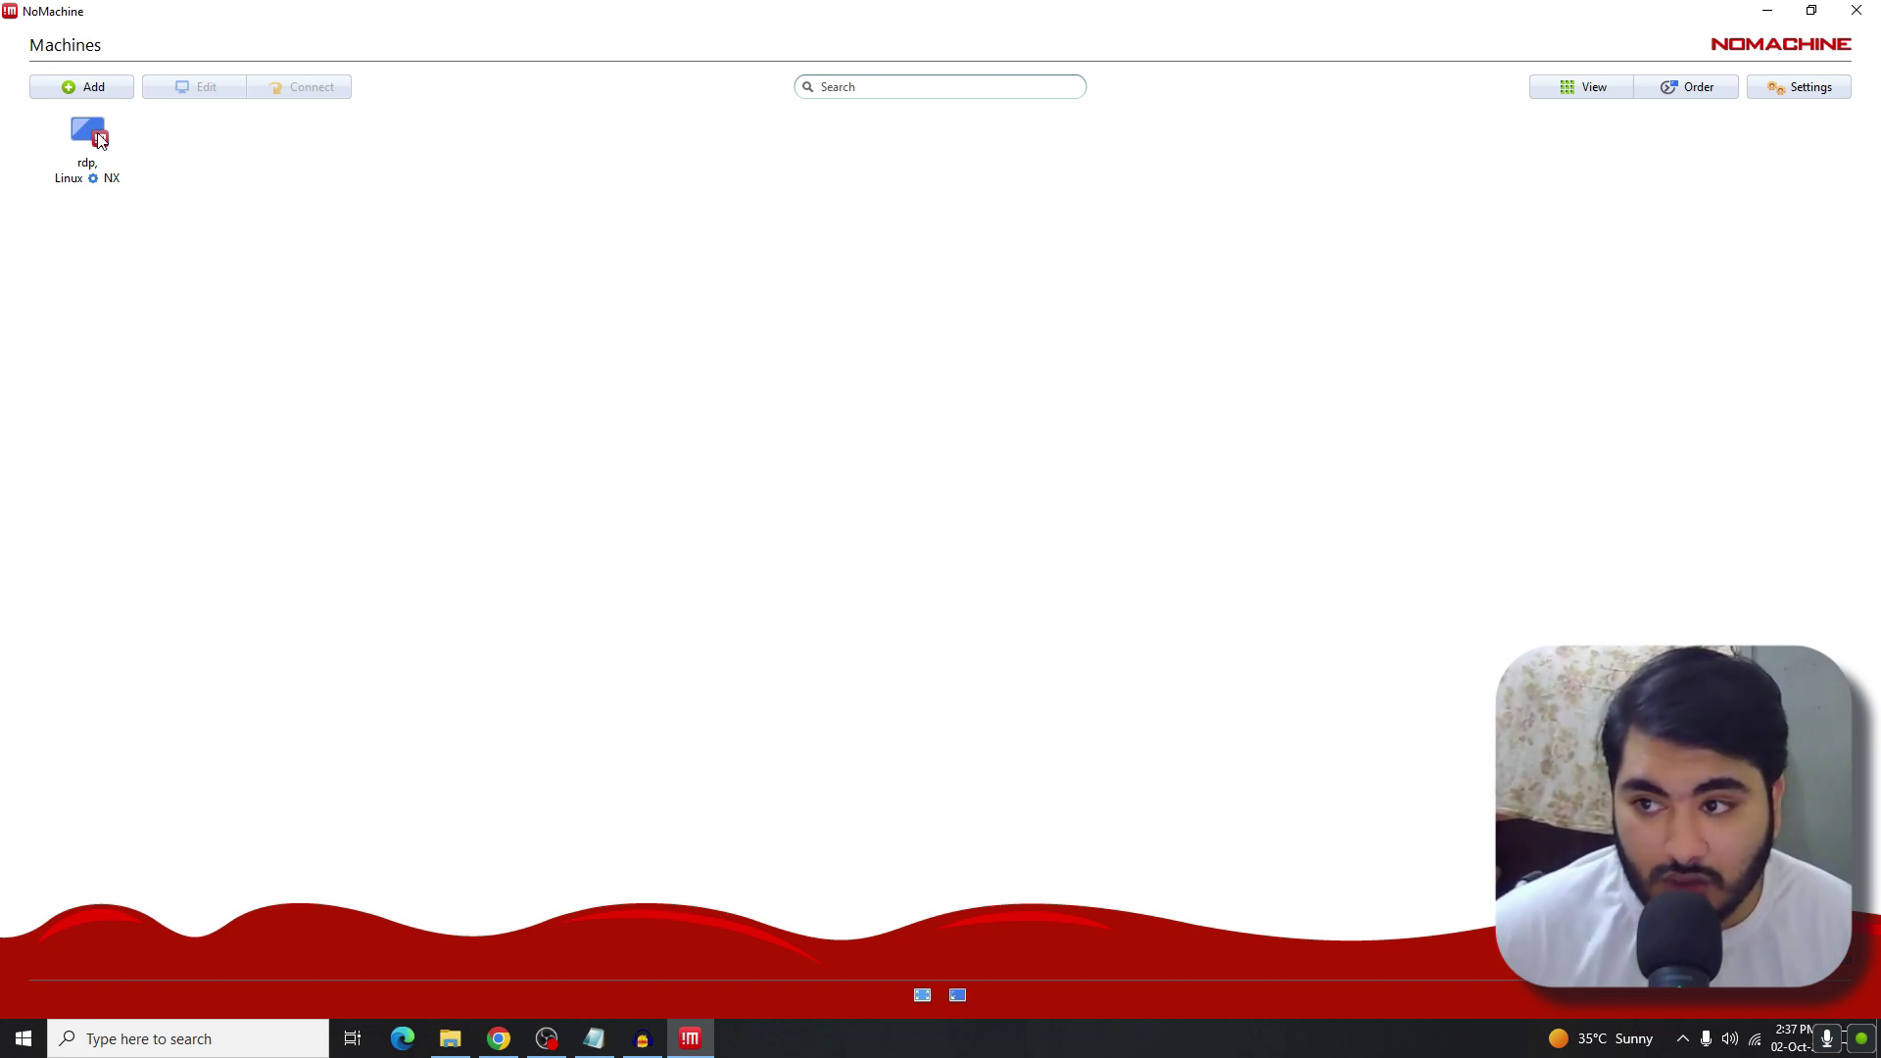
# - Start adding a new NoMachine connection and name it rdp12
pyautogui.click(89, 93)
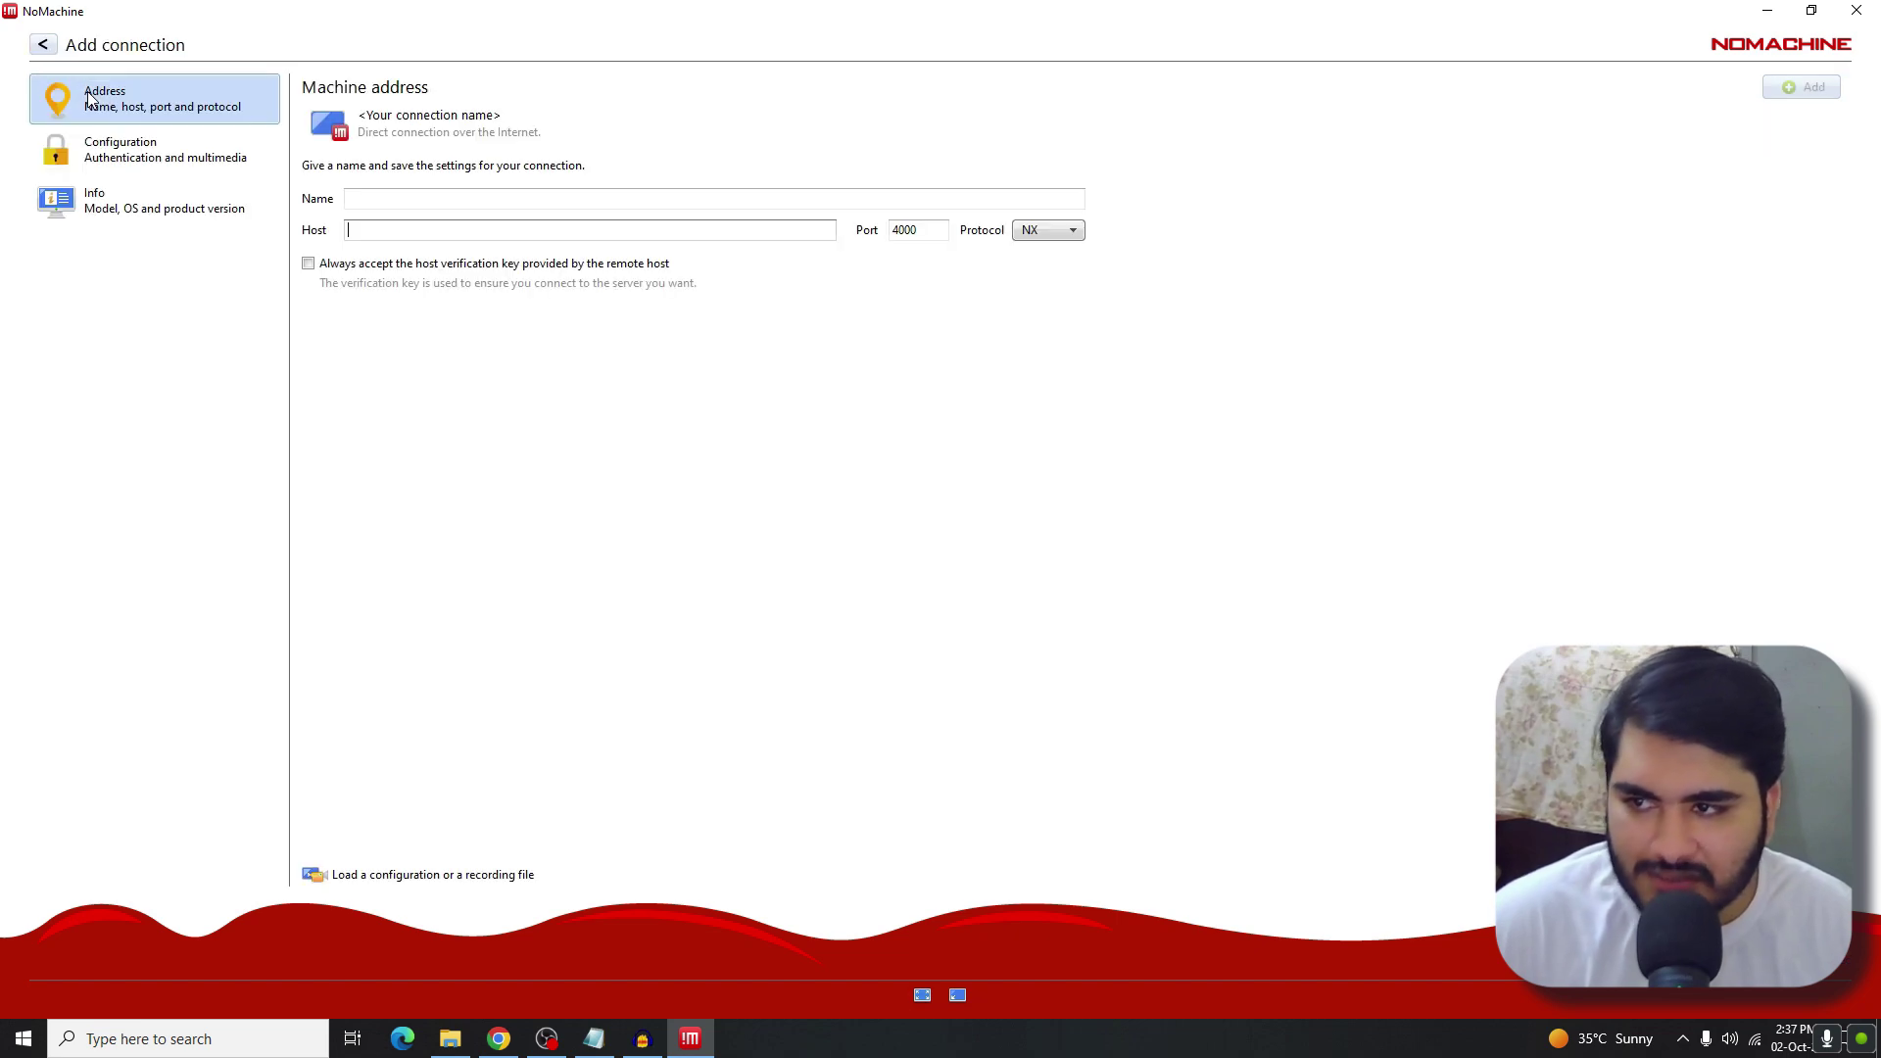
pyautogui.click(468, 205)
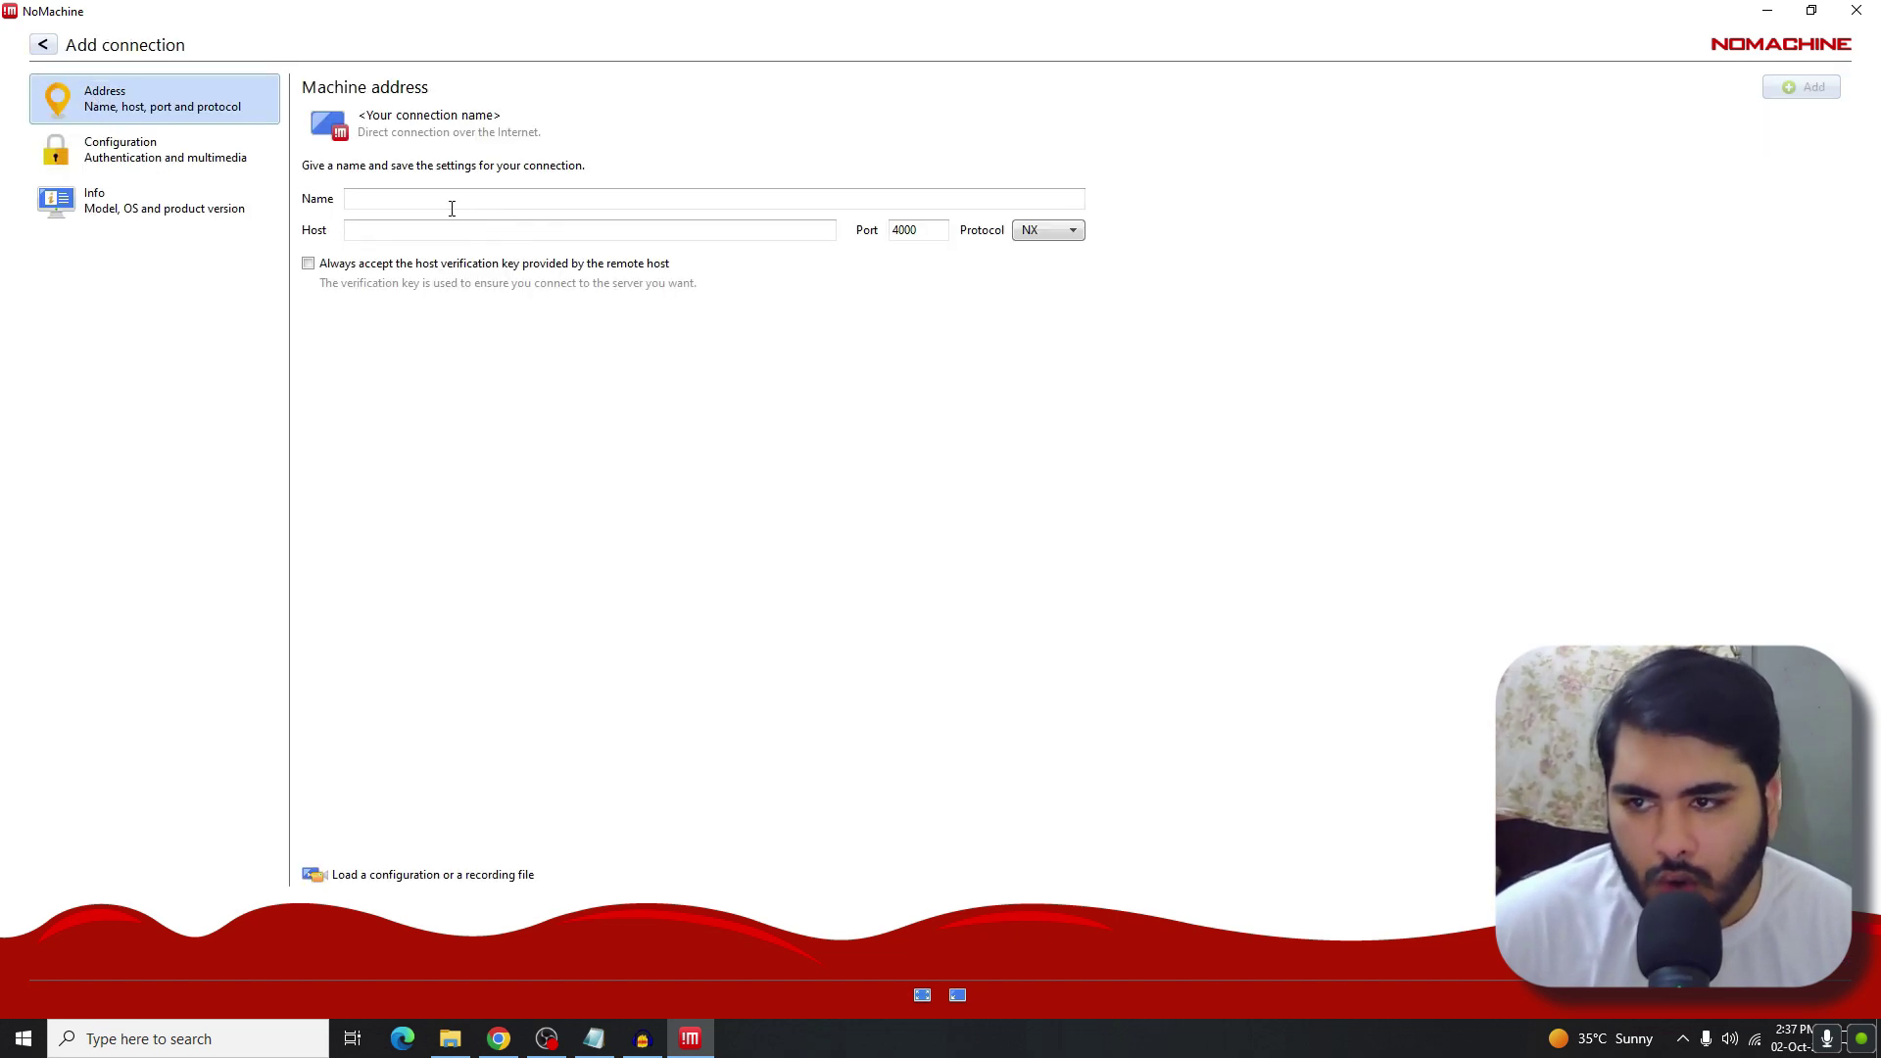
pyautogui.click(450, 208)
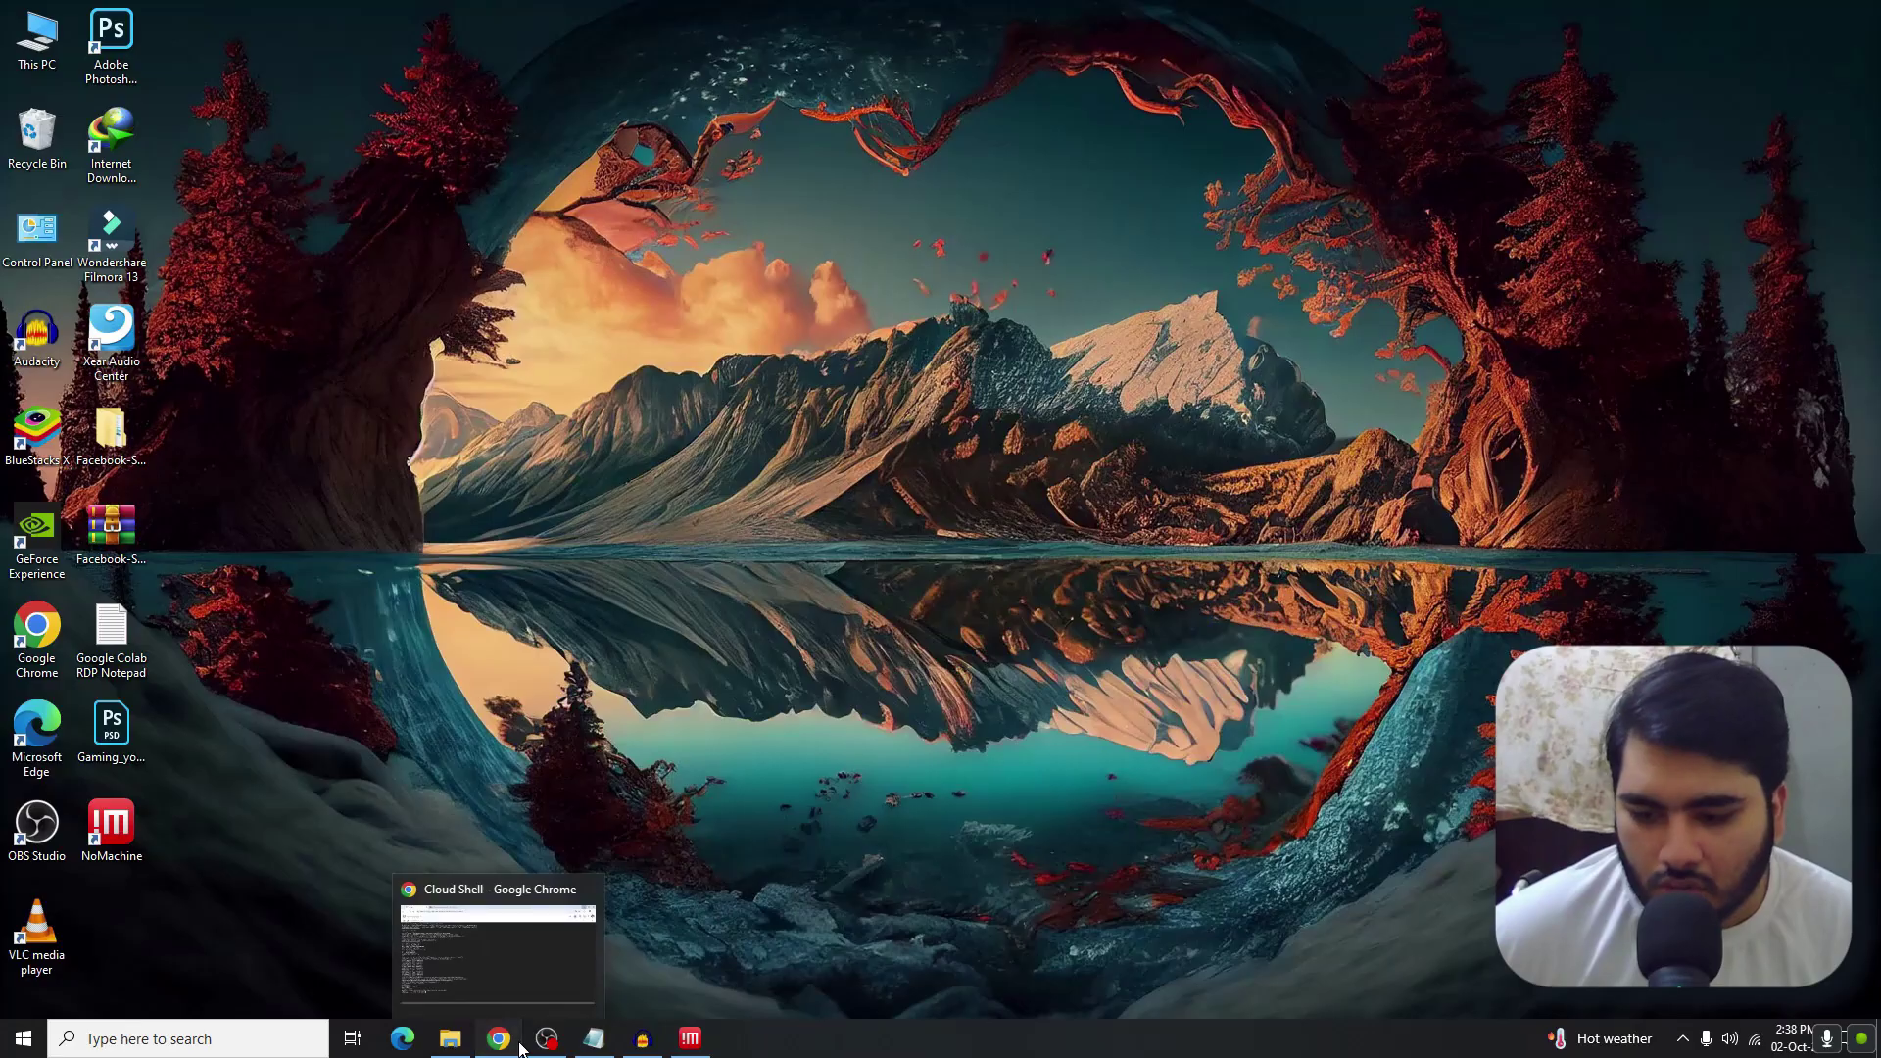
# - Switch to Cloud Shell in Chrome and copy the IP address 4.tcp.ngrok.io:16498 from the terminal output
pyautogui.click(529, 1029)
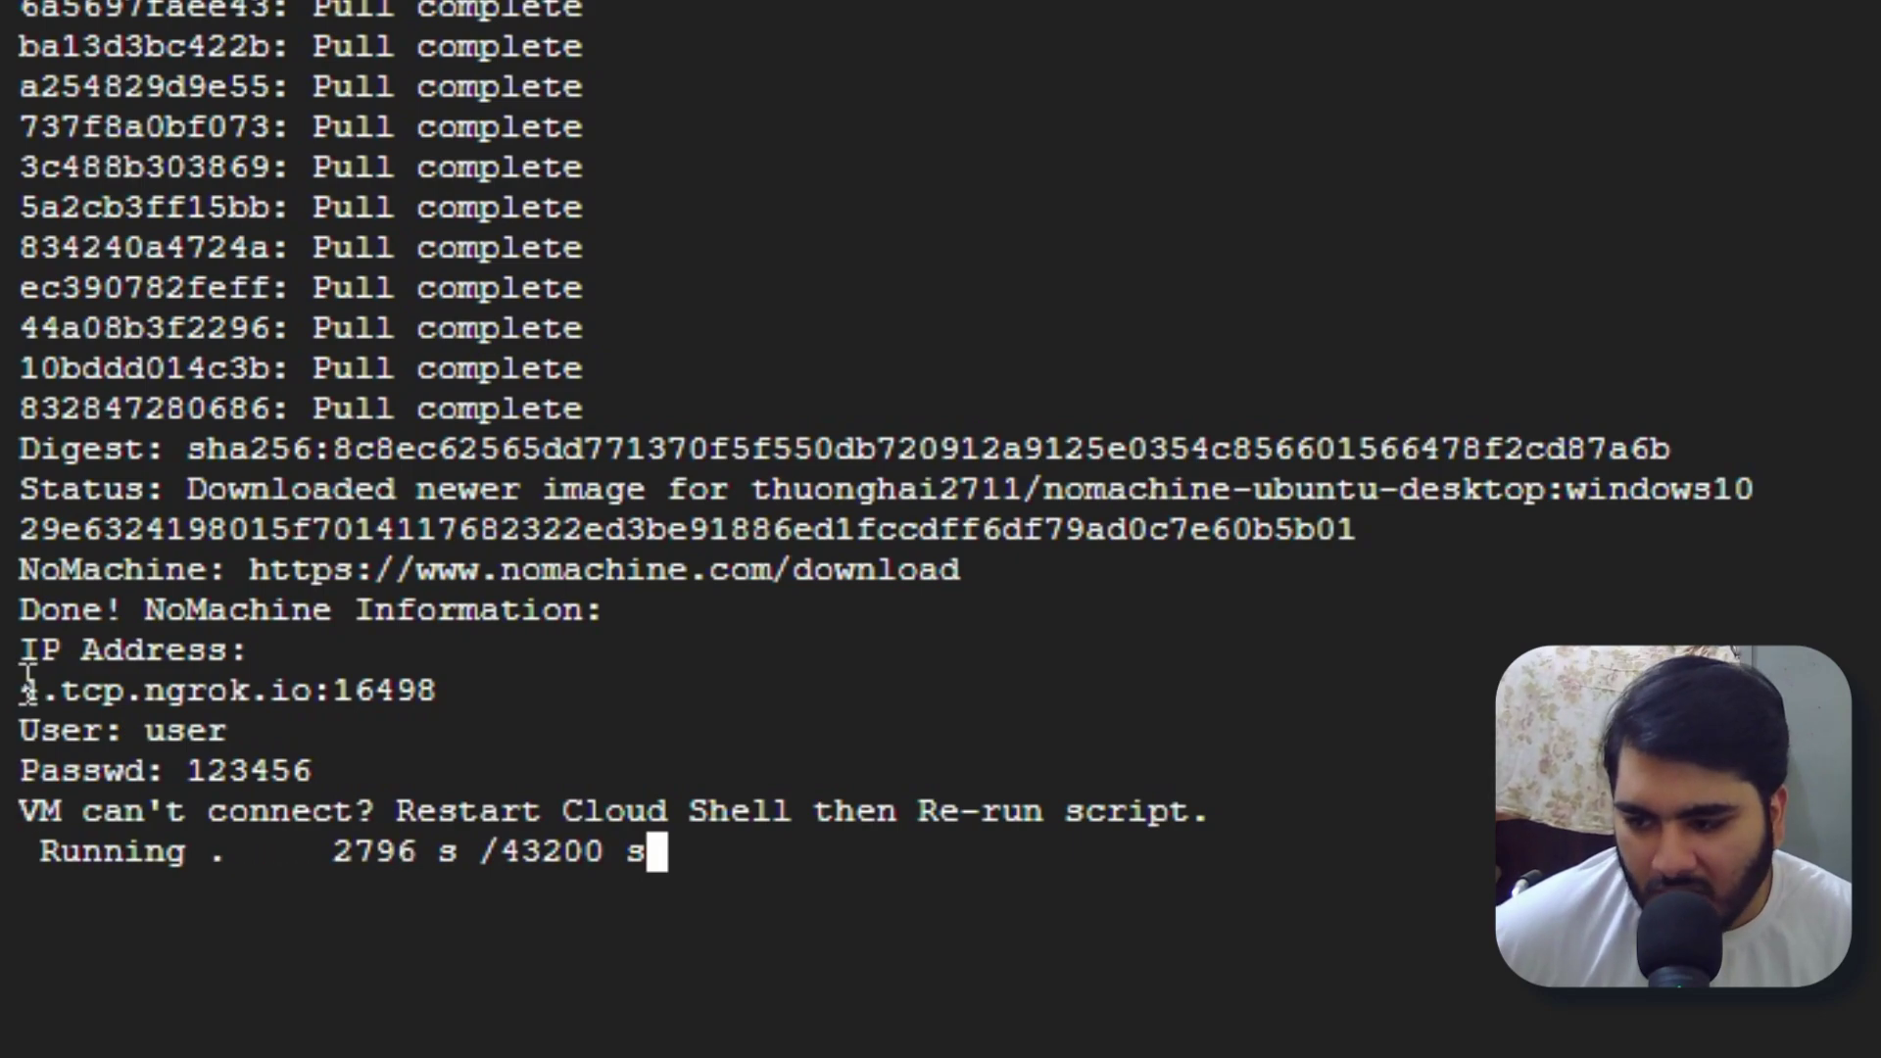
pyautogui.moveTo(19, 686); pyautogui.dragTo(448, 672)
pyautogui.hotkey('ctrl', 'c')
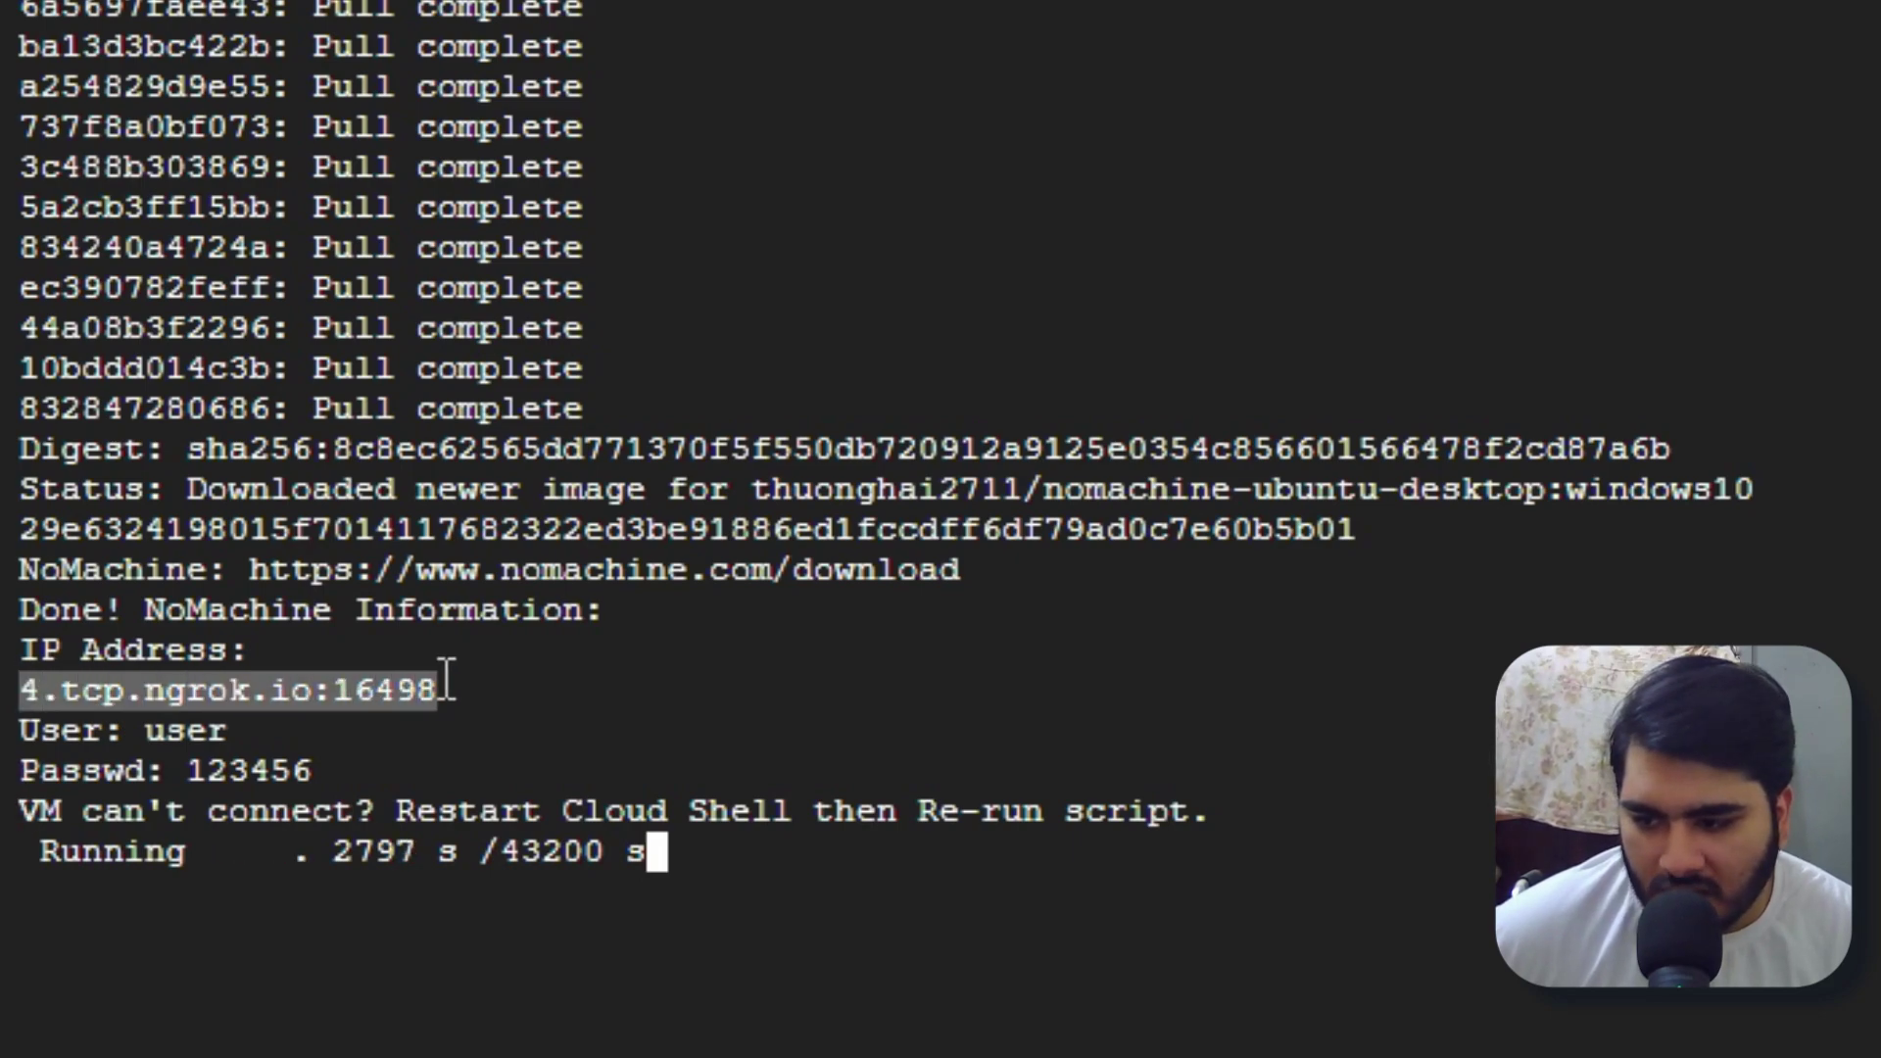
pyautogui.rightClick(390, 691)
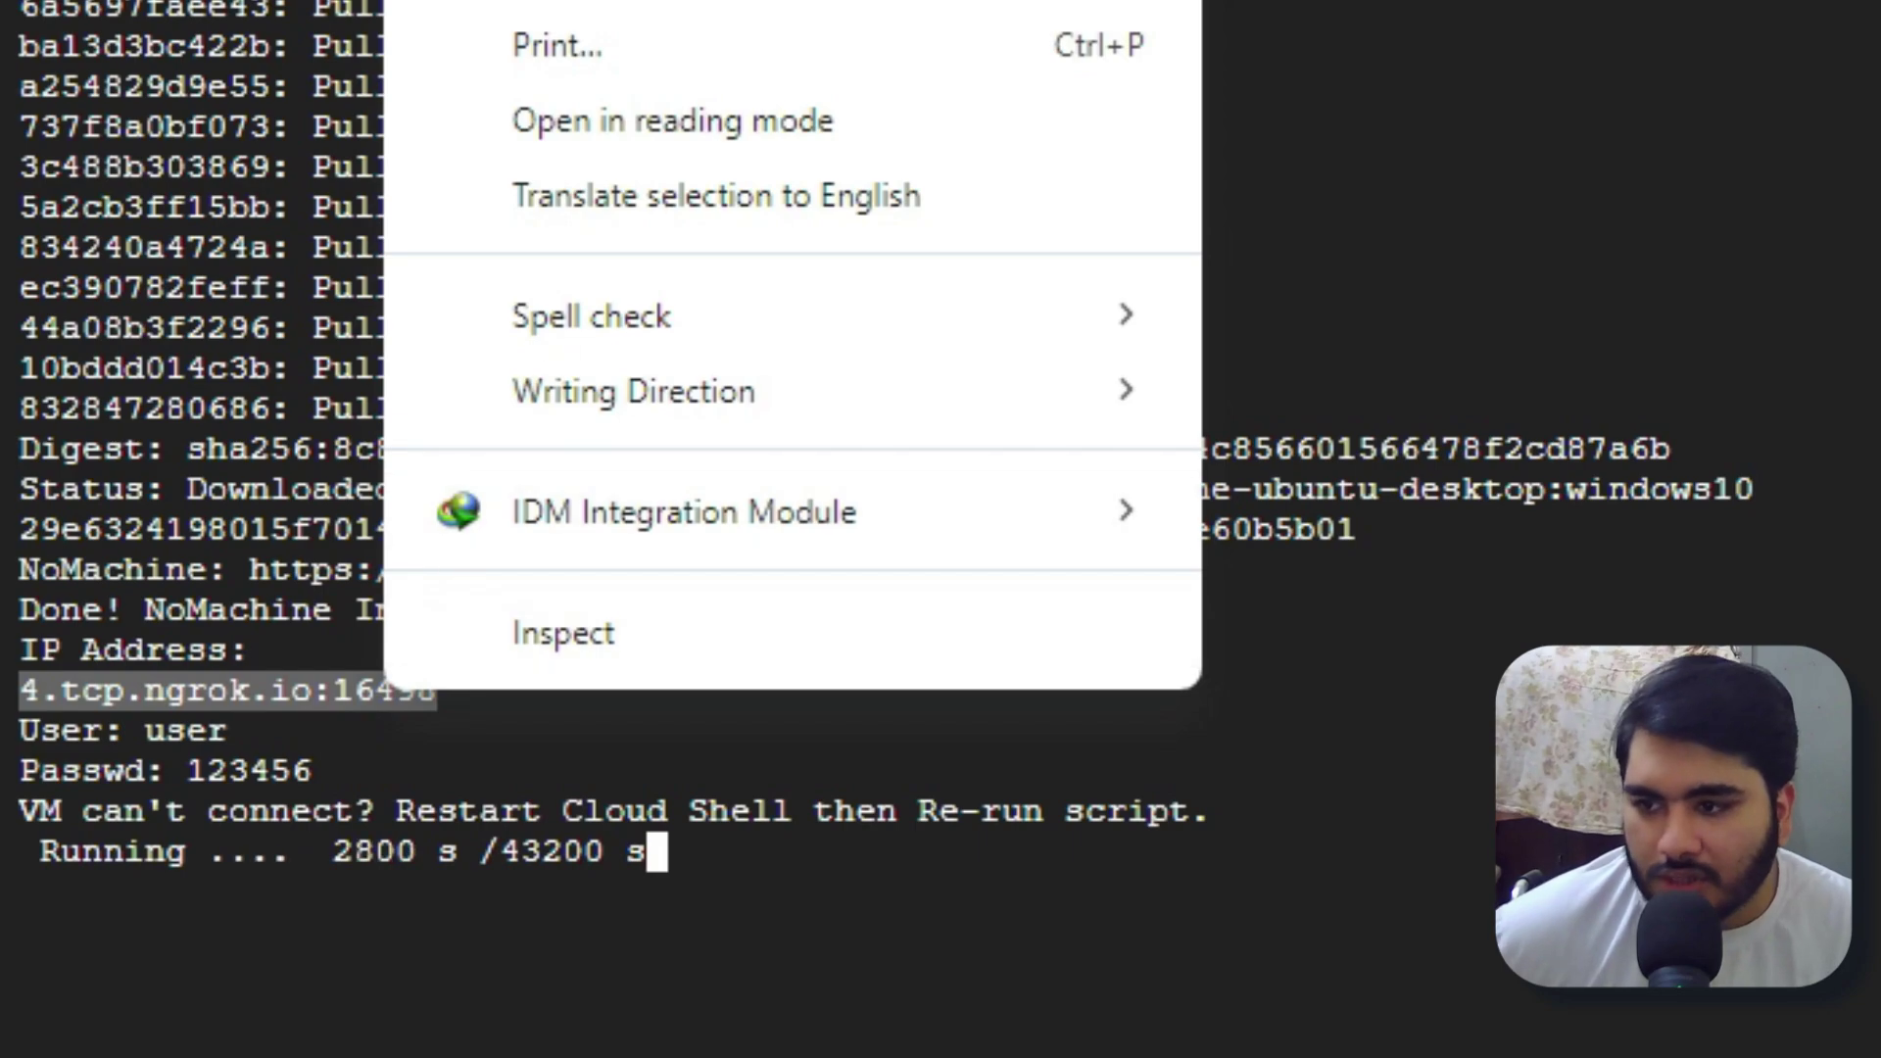
pyautogui.press('Escape')
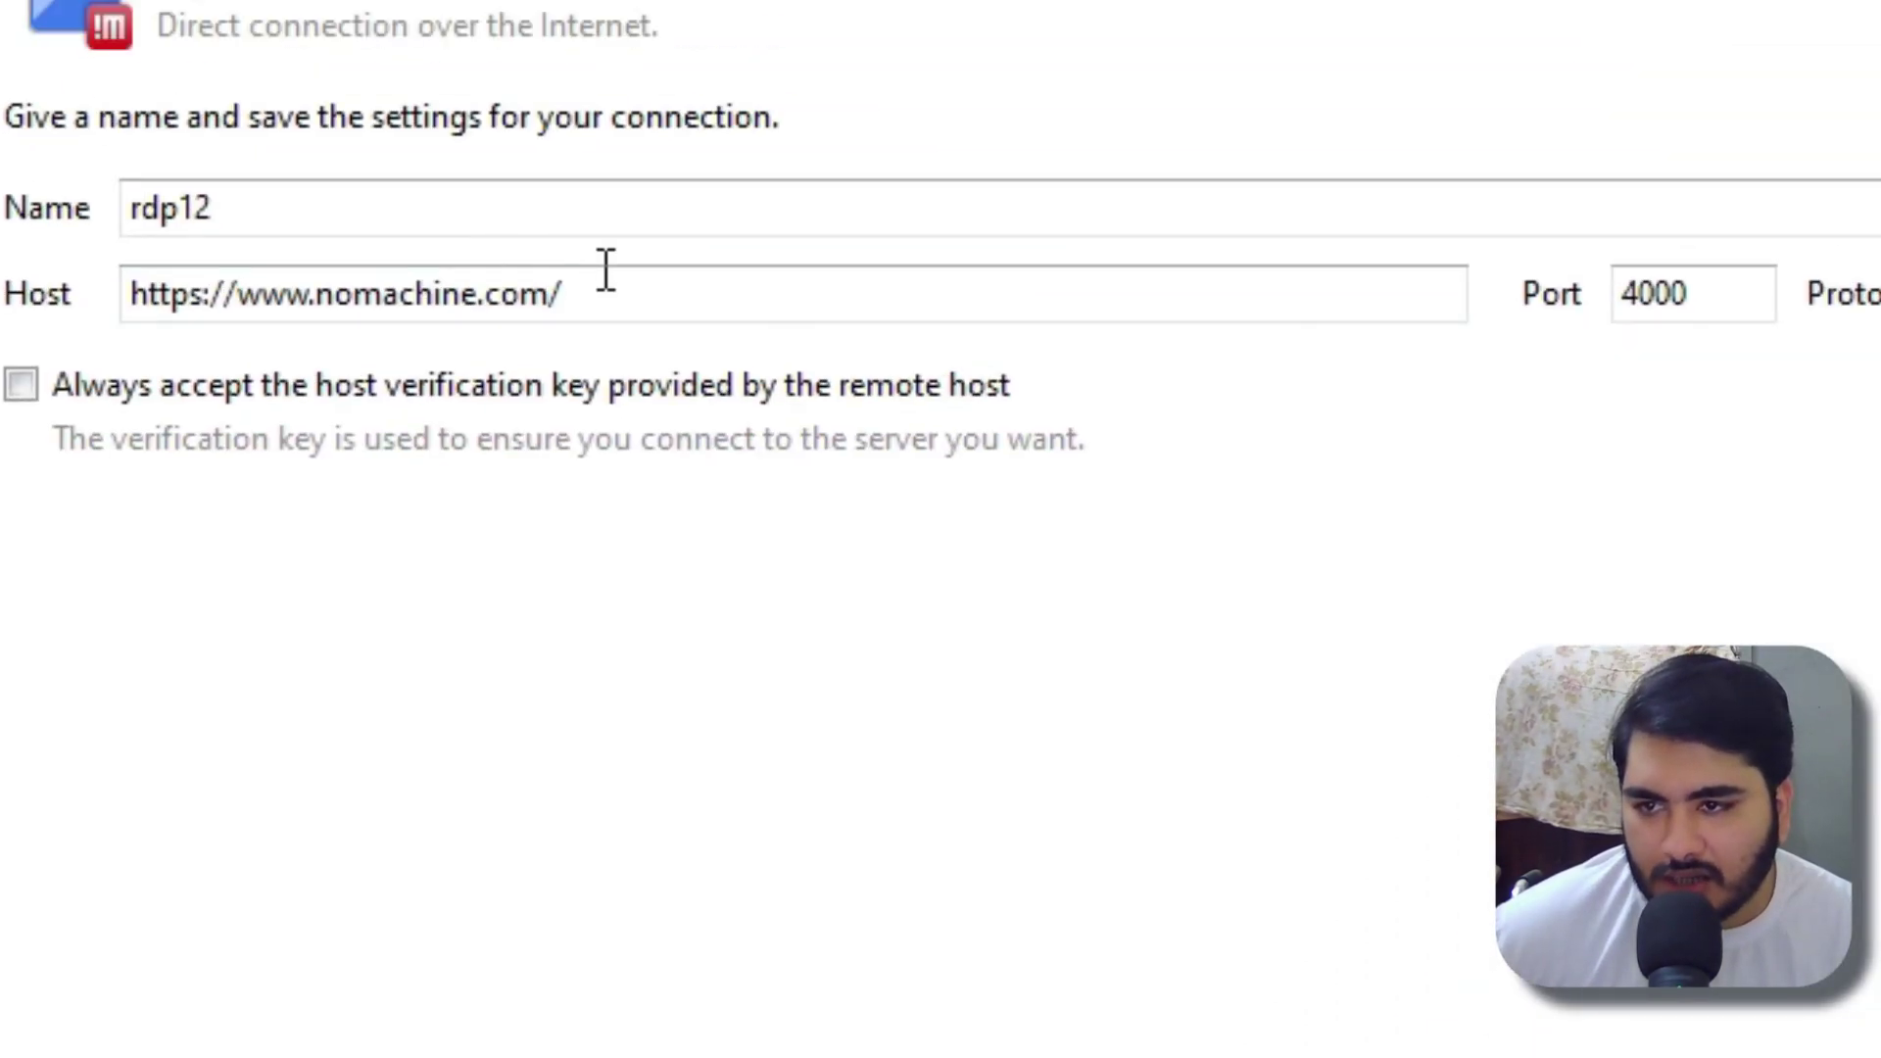
# - Paste the copied ngrok address over the connection's host and cut off the port number, leaving 4.tcp.ngrok.io
pyautogui.click(607, 270)
pyautogui.hotkey('ctrl', 'a')
pyautogui.rightClick(605, 270)
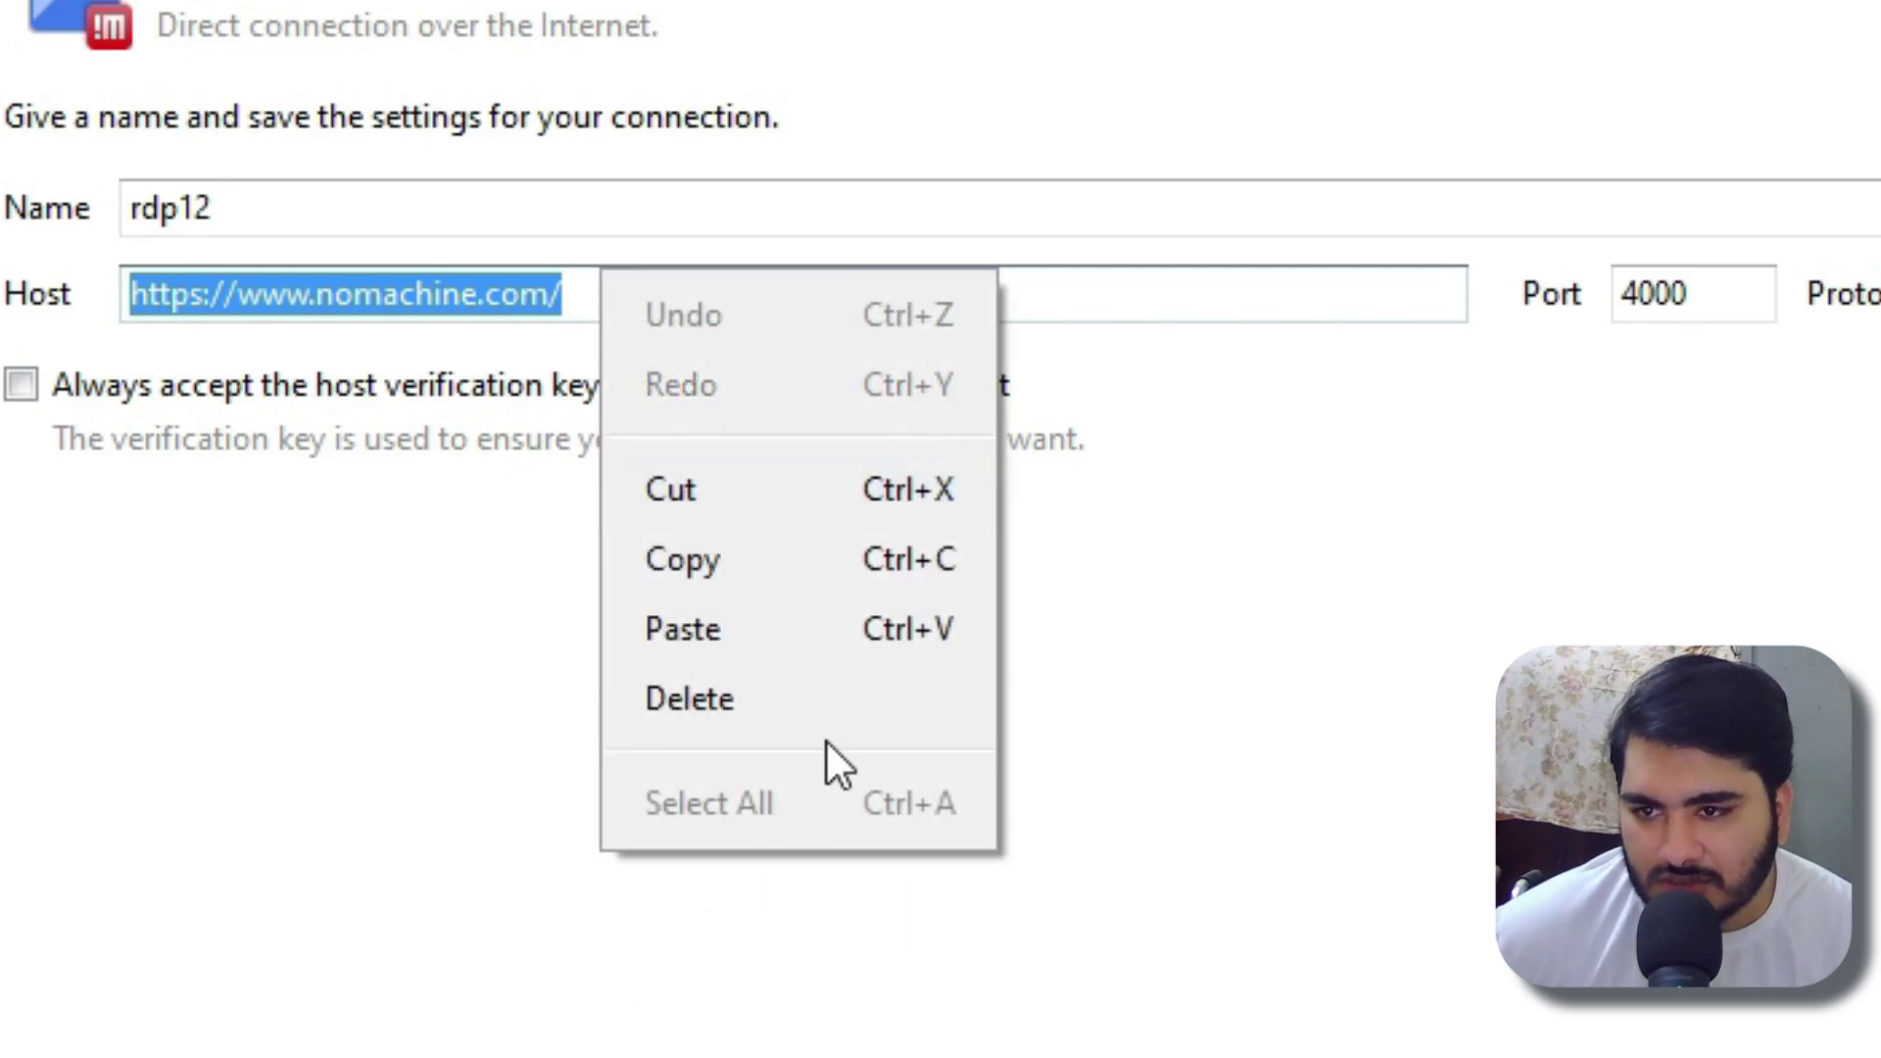
pyautogui.click(860, 626)
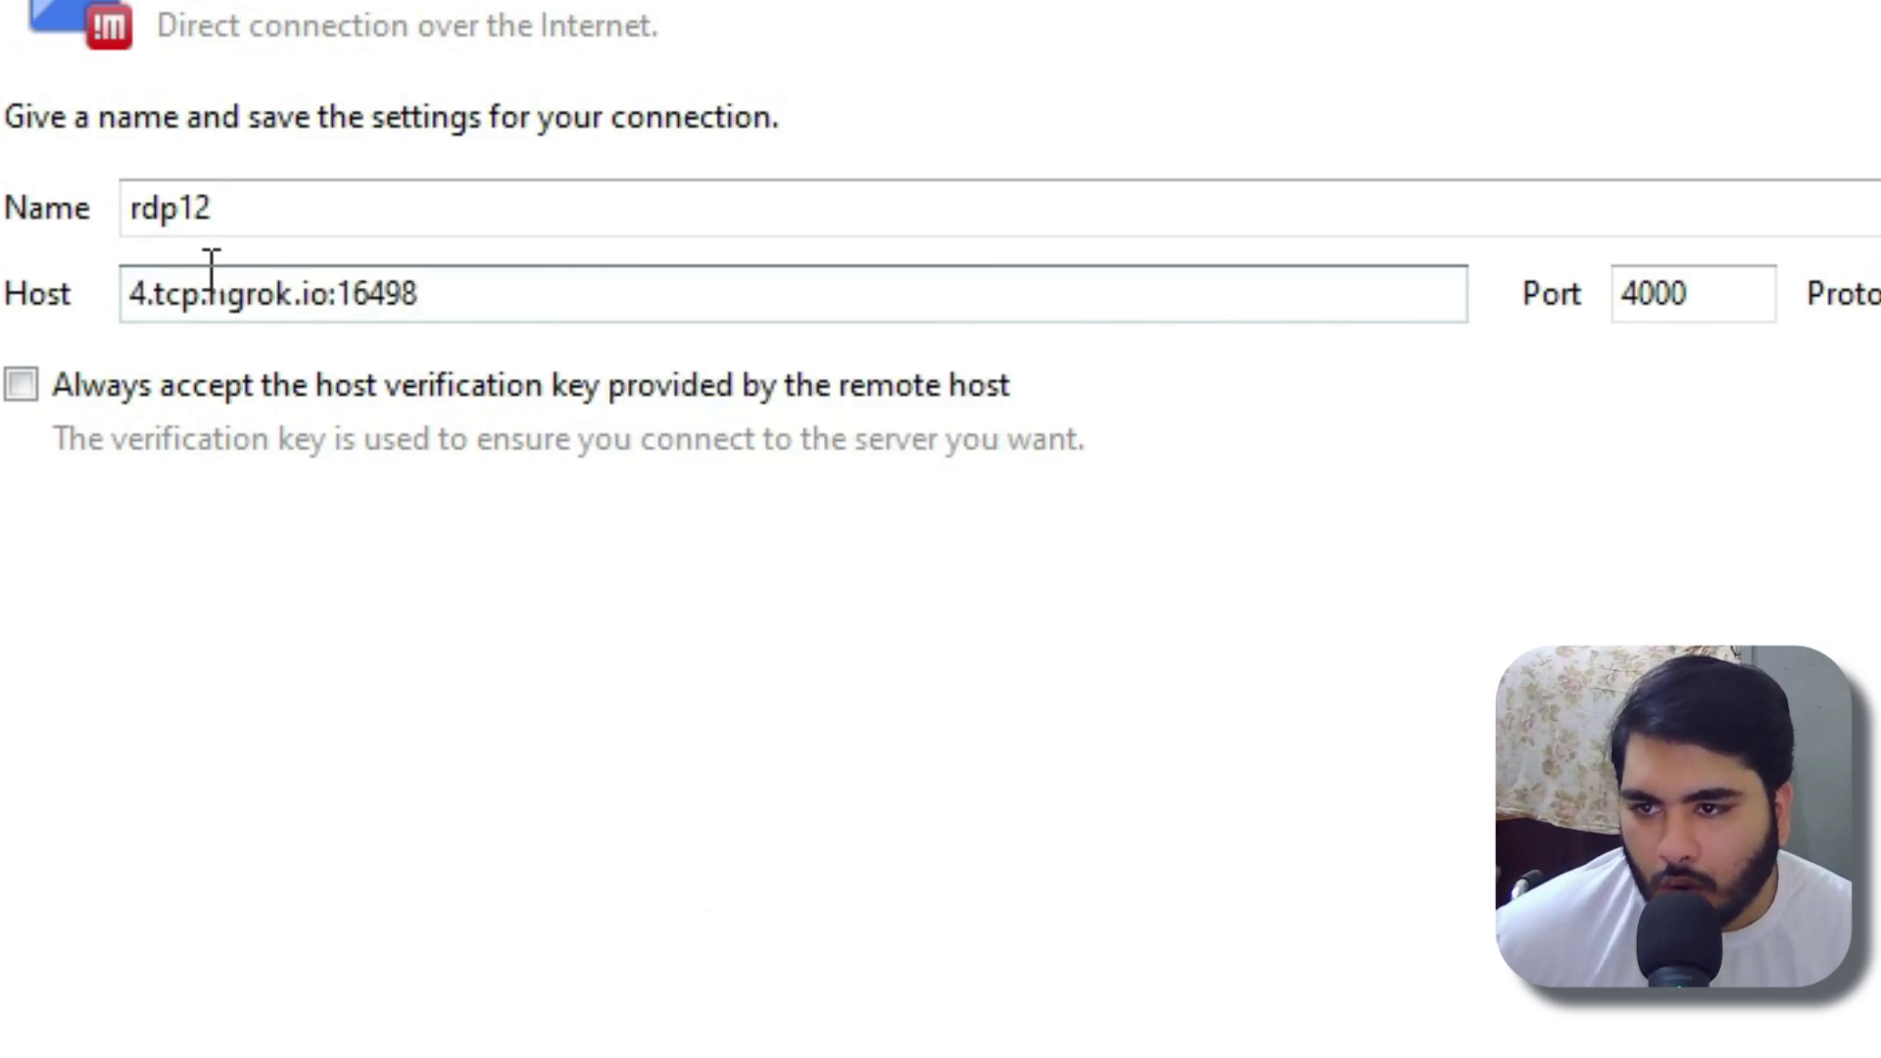
pyautogui.doubleClick(448, 296)
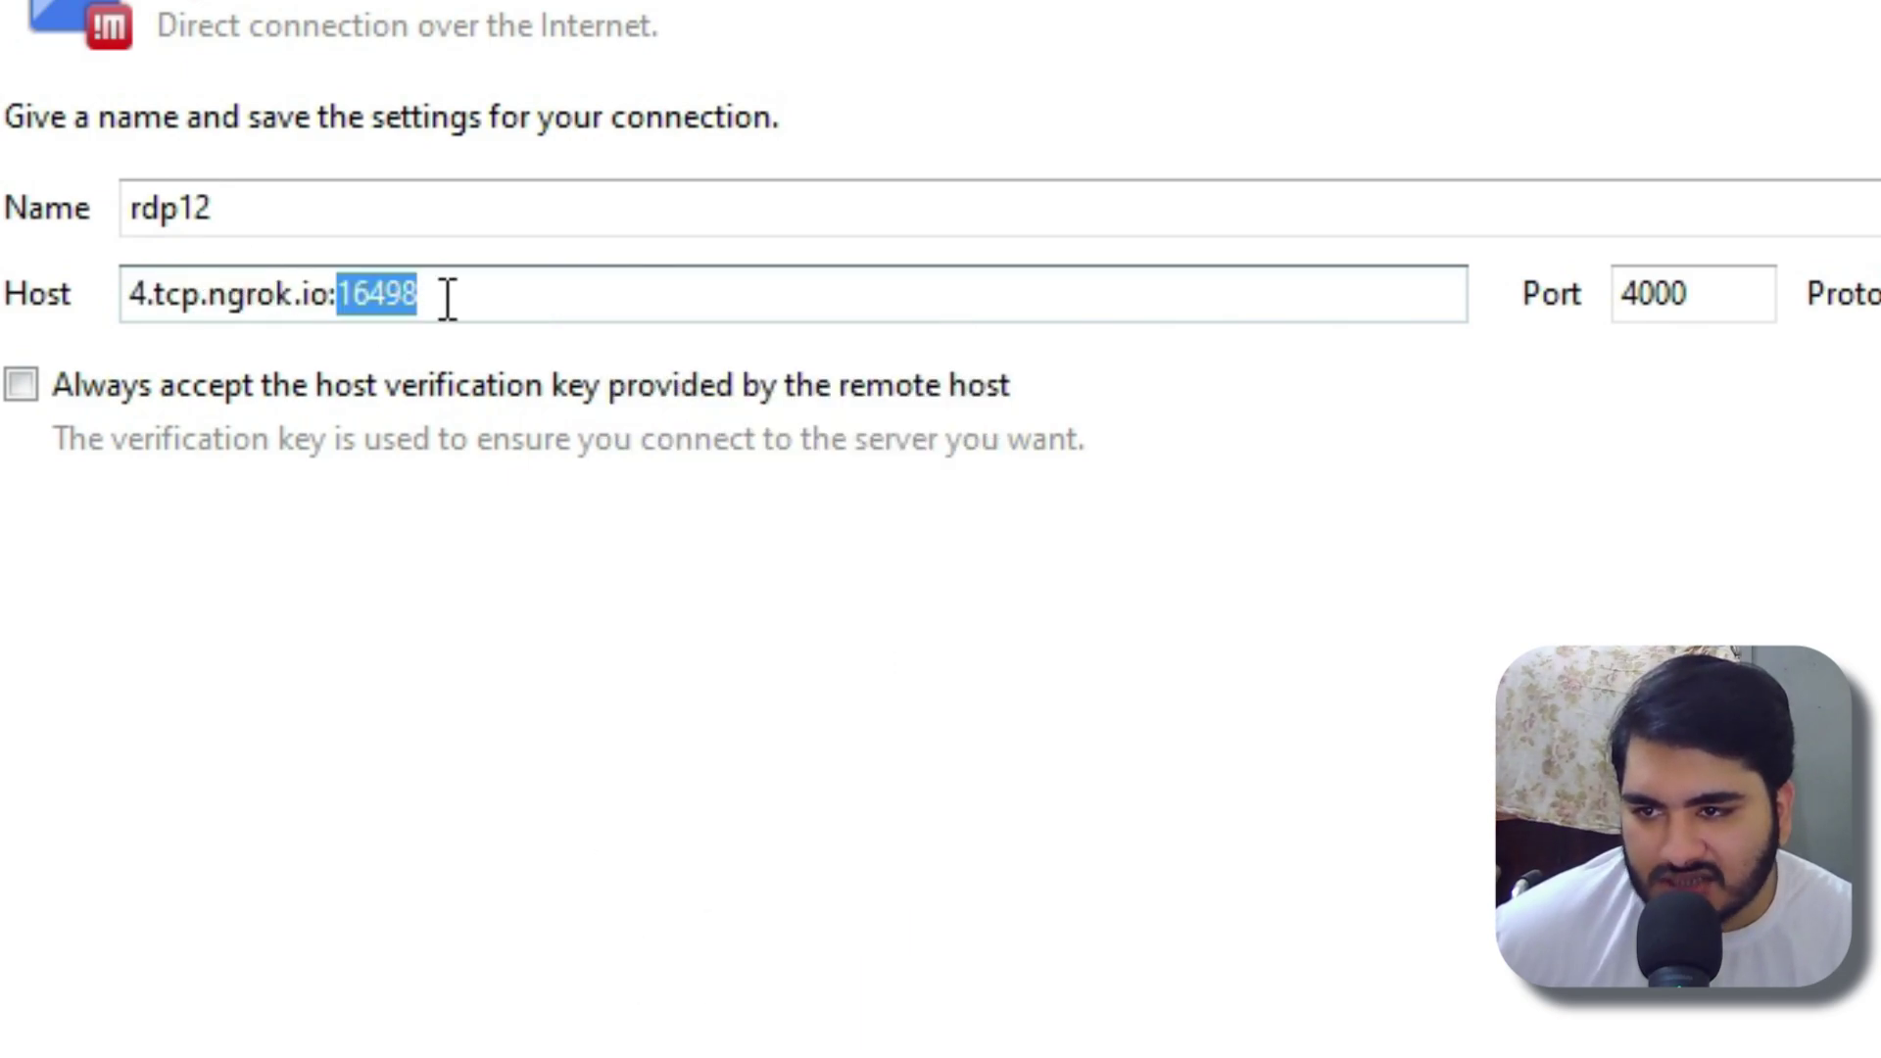
pyautogui.rightClick(388, 299)
pyautogui.click(656, 541)
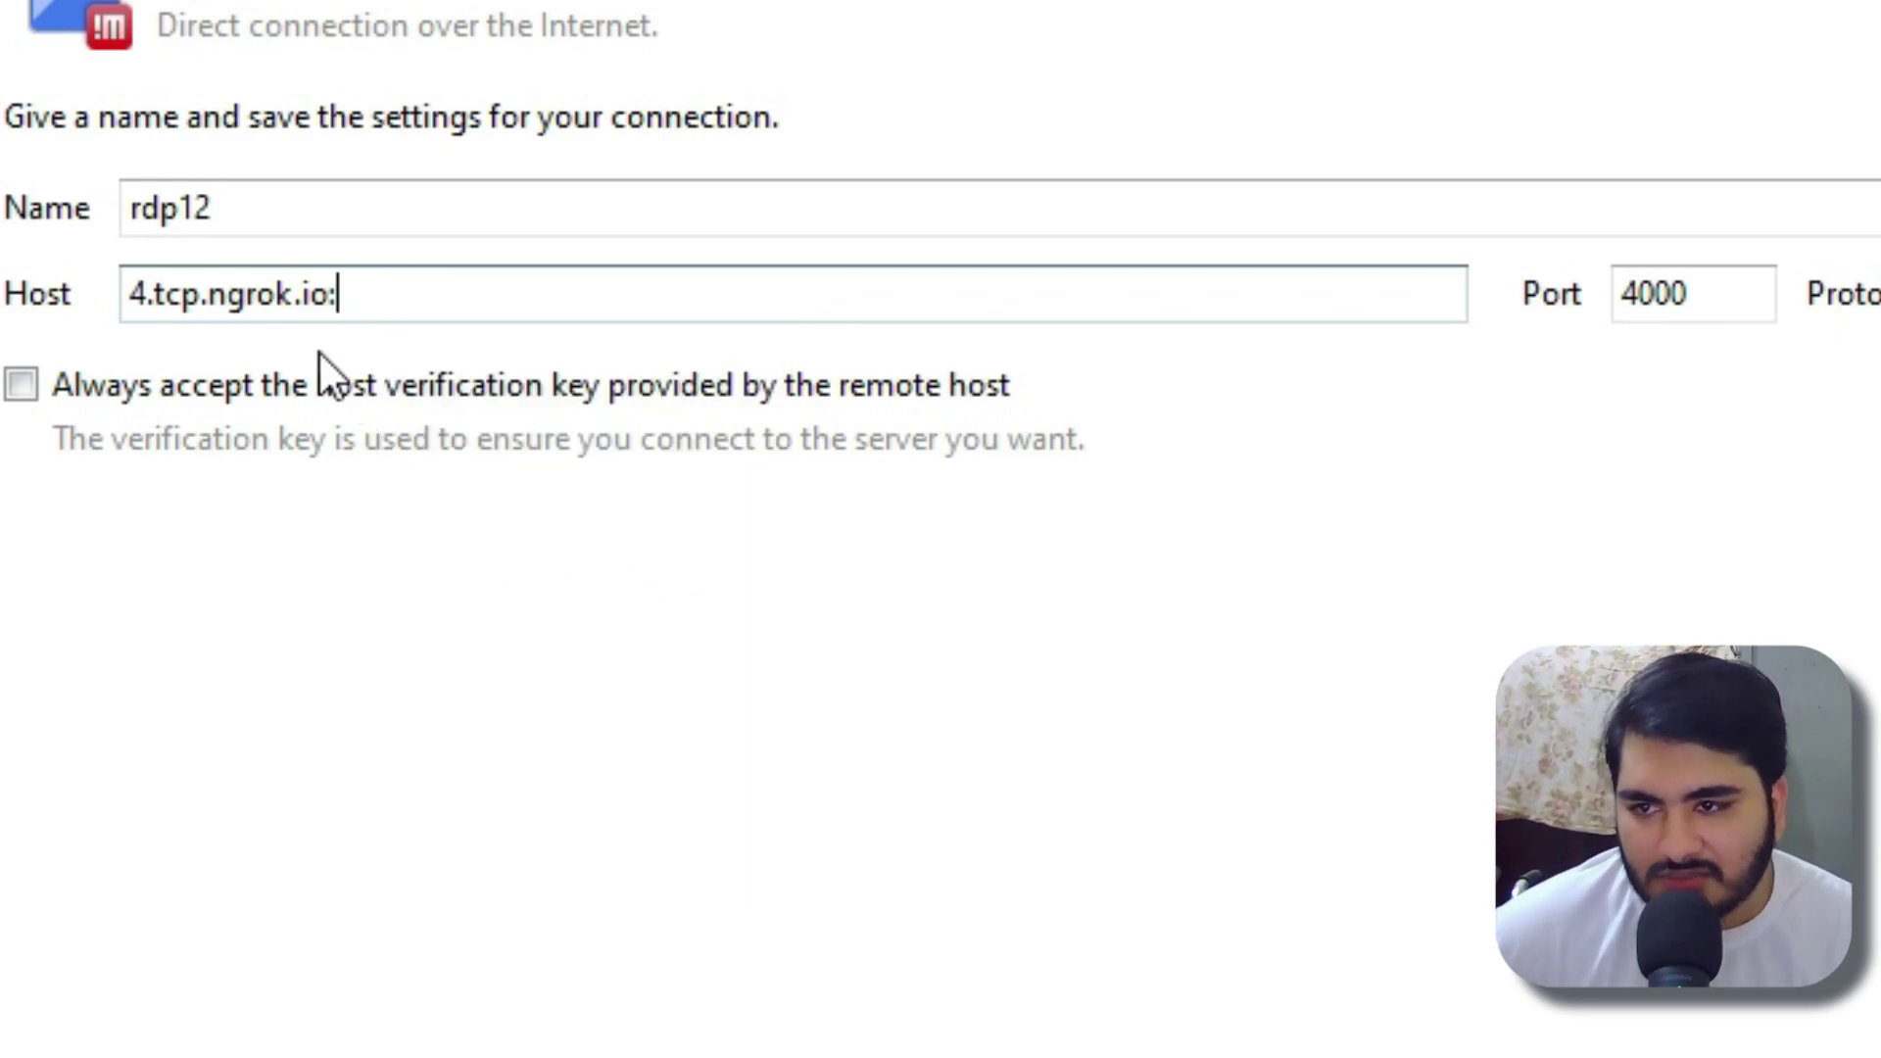
pyautogui.press('BackSpace')
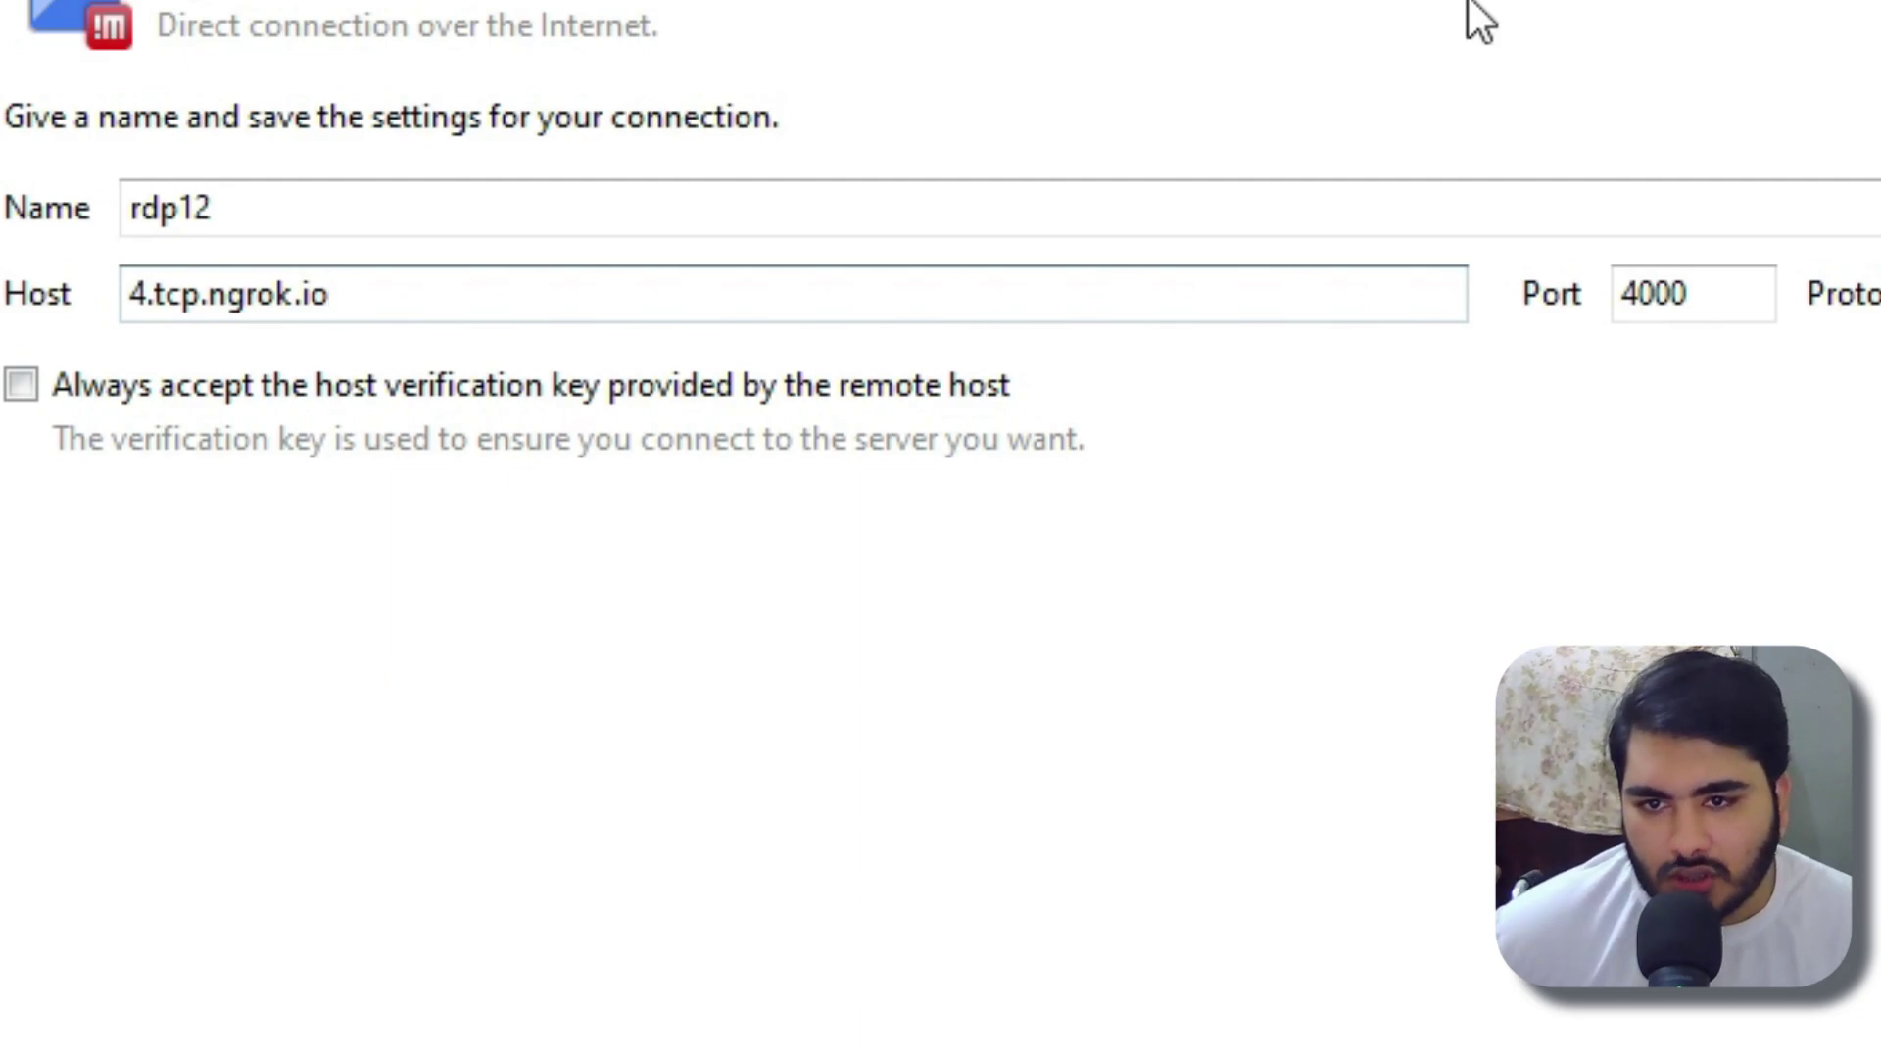
# - Replace the connection's port with the cut number 16498 and add the rdp12 connection
pyautogui.doubleClick(1717, 292)
pyautogui.rightClick(1716, 292)
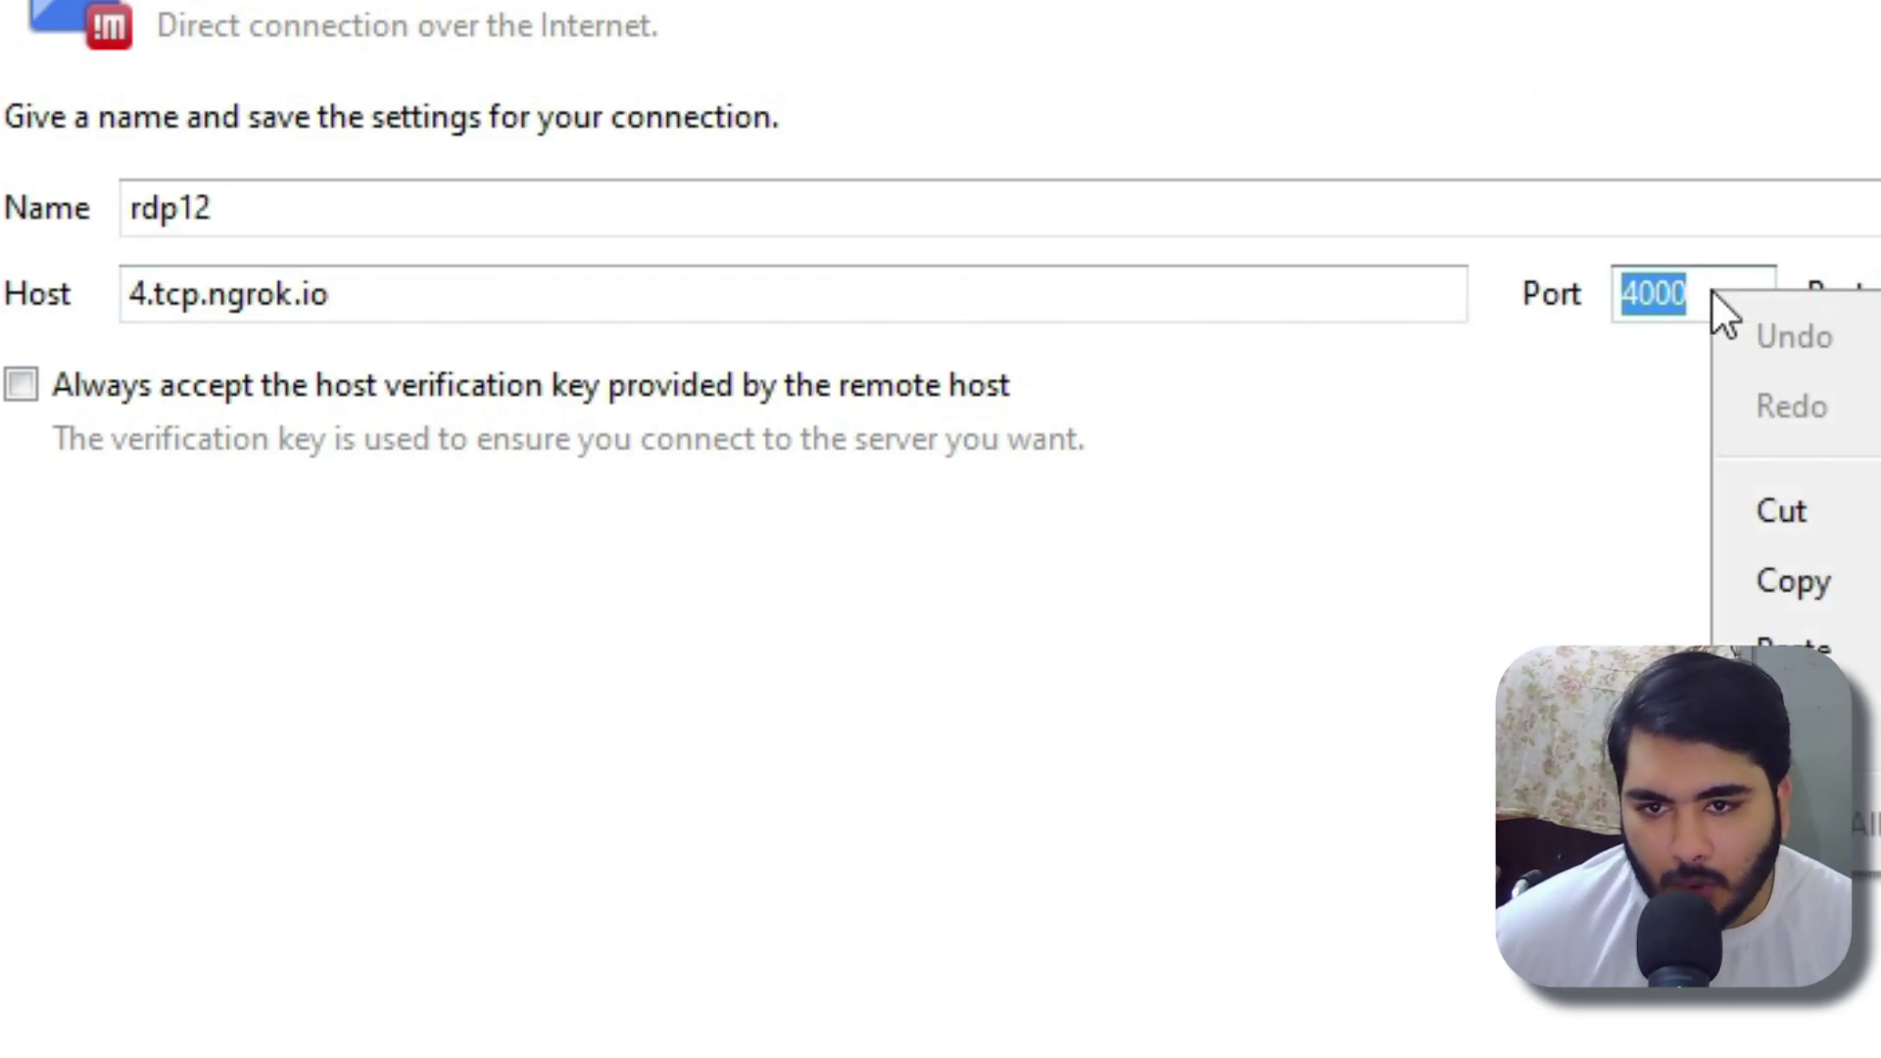
pyautogui.click(1798, 646)
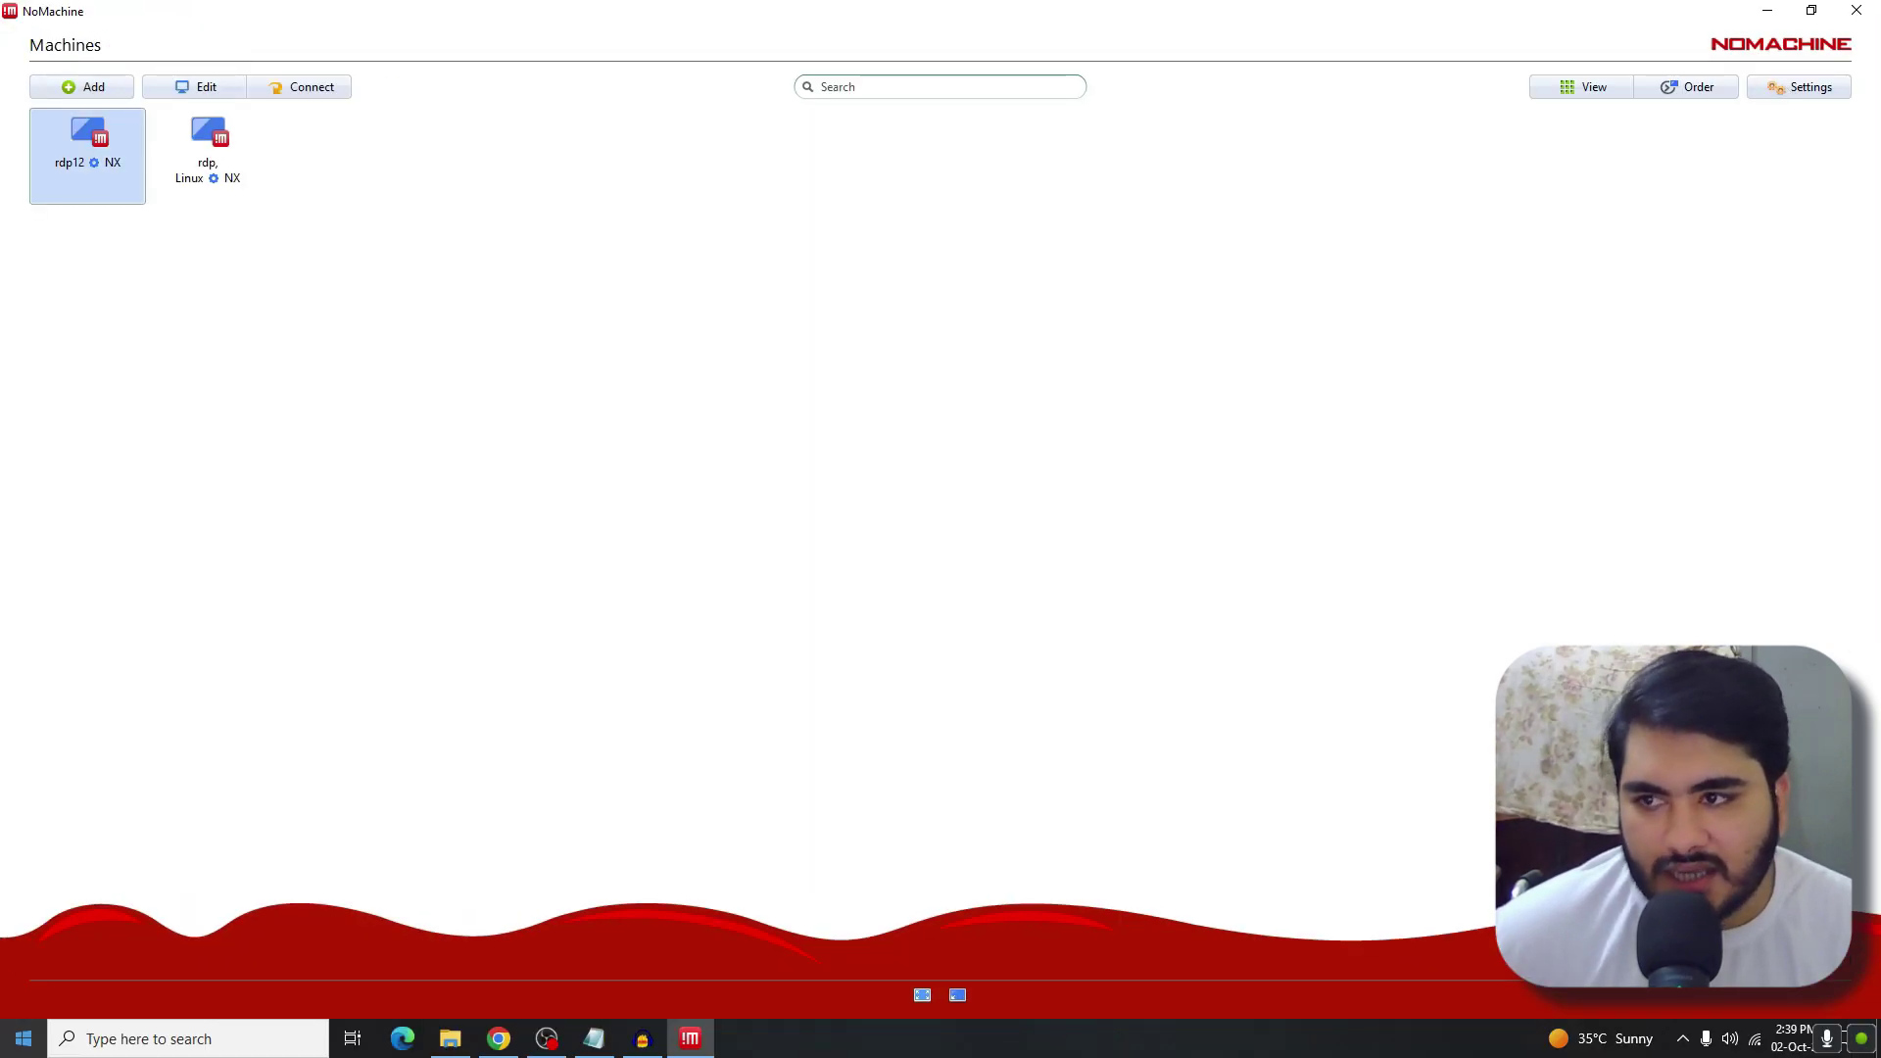
# - Open the rdp12 connection and fill in the username user, copied from the Cloud Shell output in Chrome
pyautogui.doubleClick(105, 149)
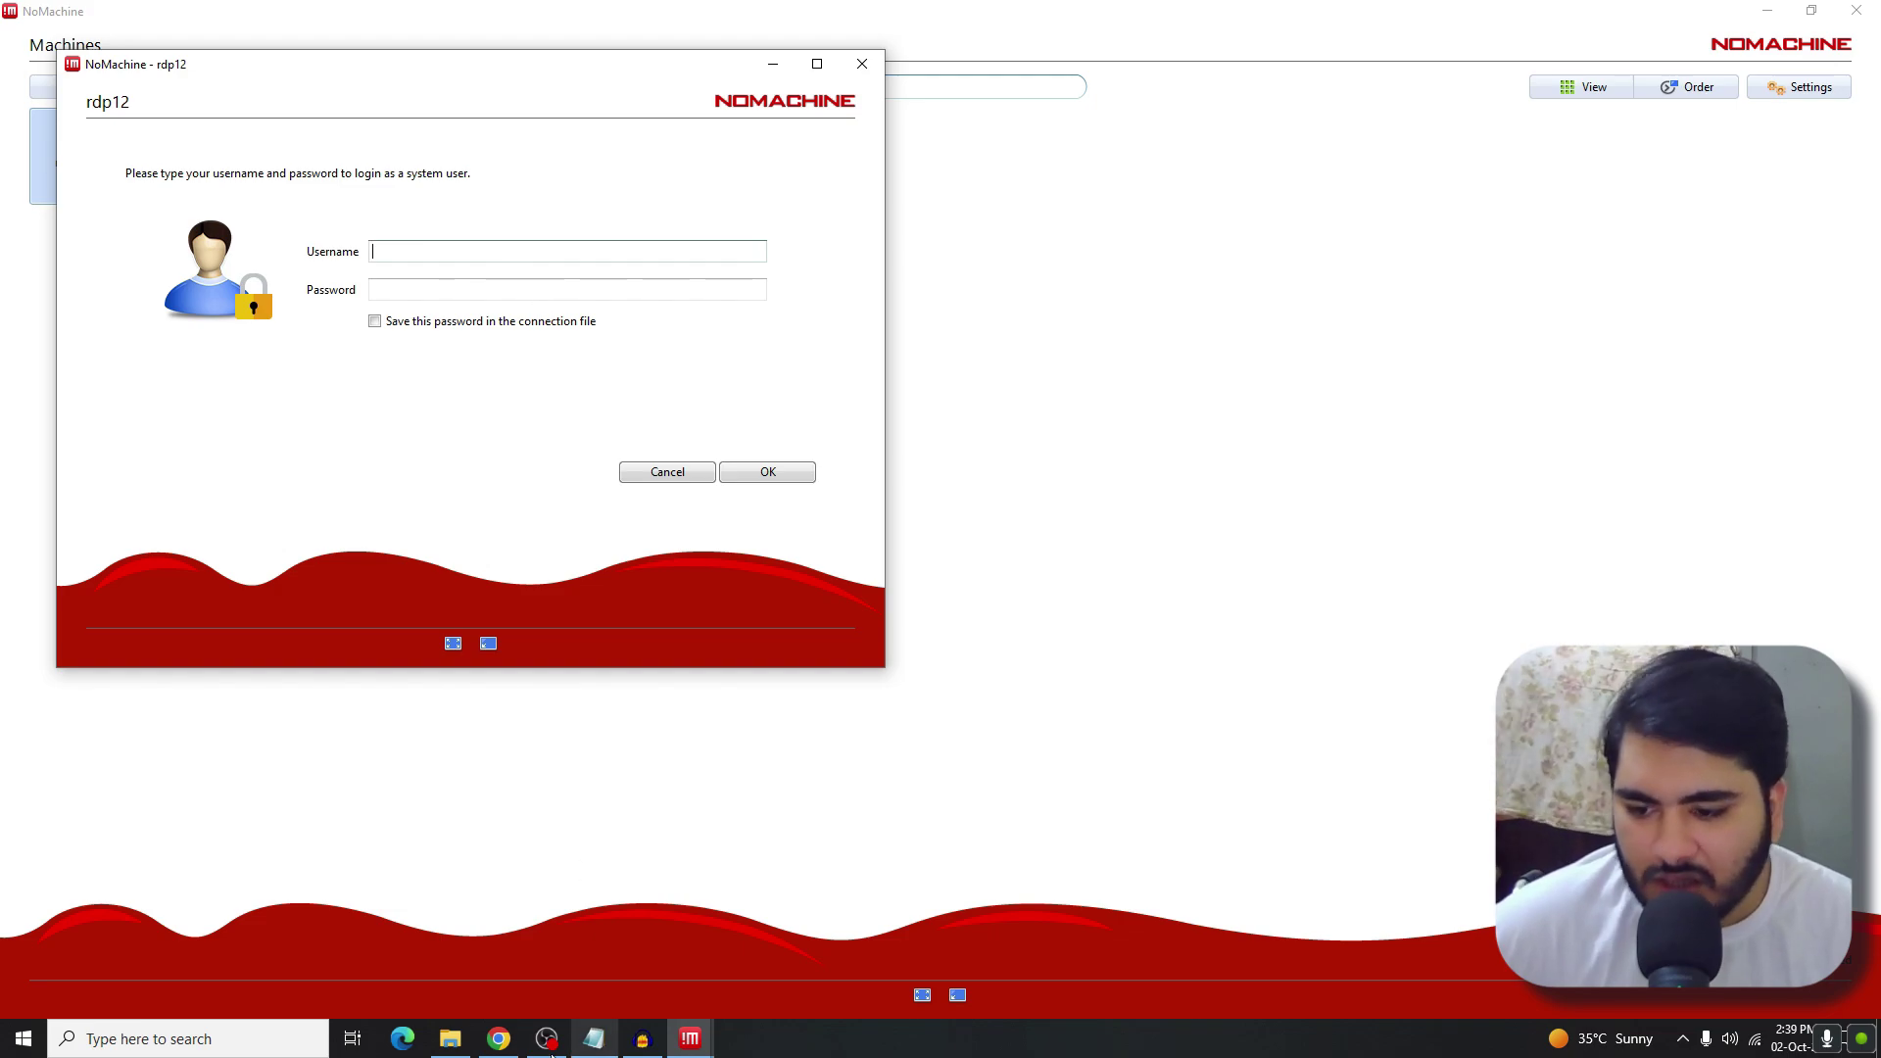
pyautogui.click(499, 1039)
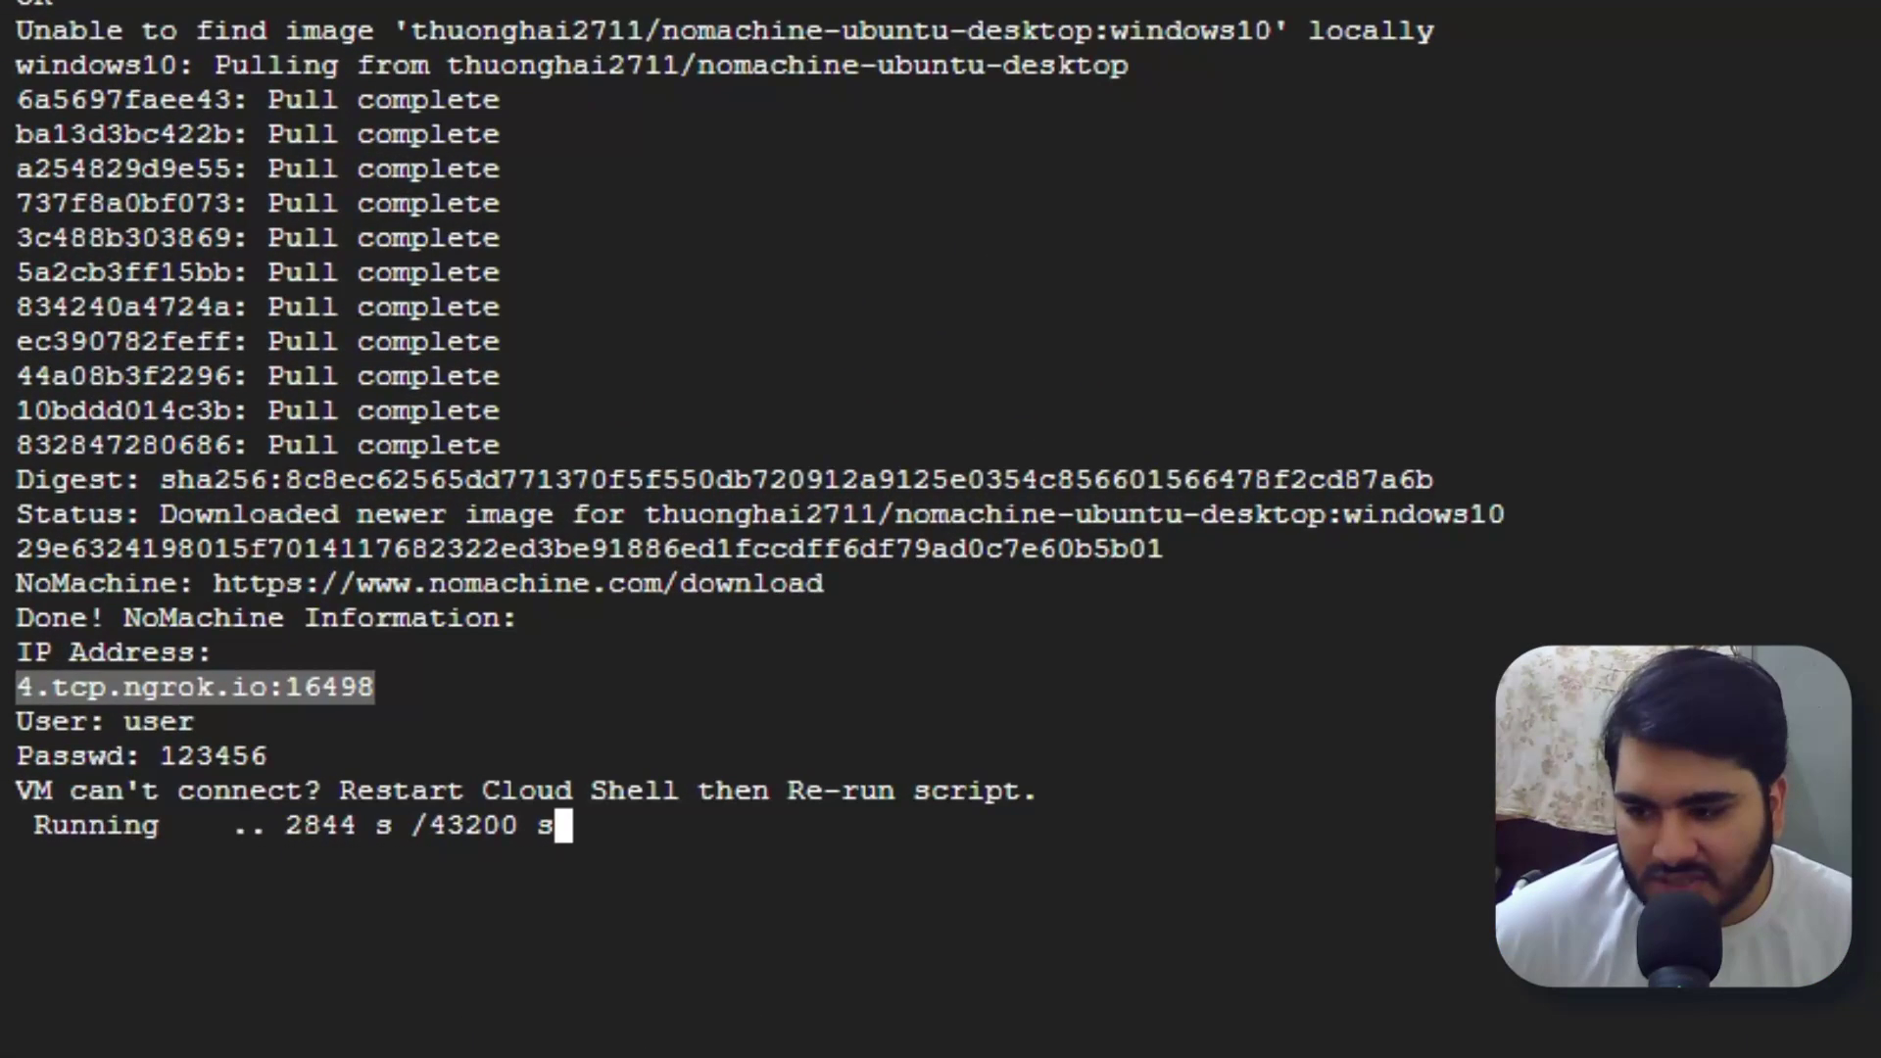
pyautogui.doubleClick(64, 795)
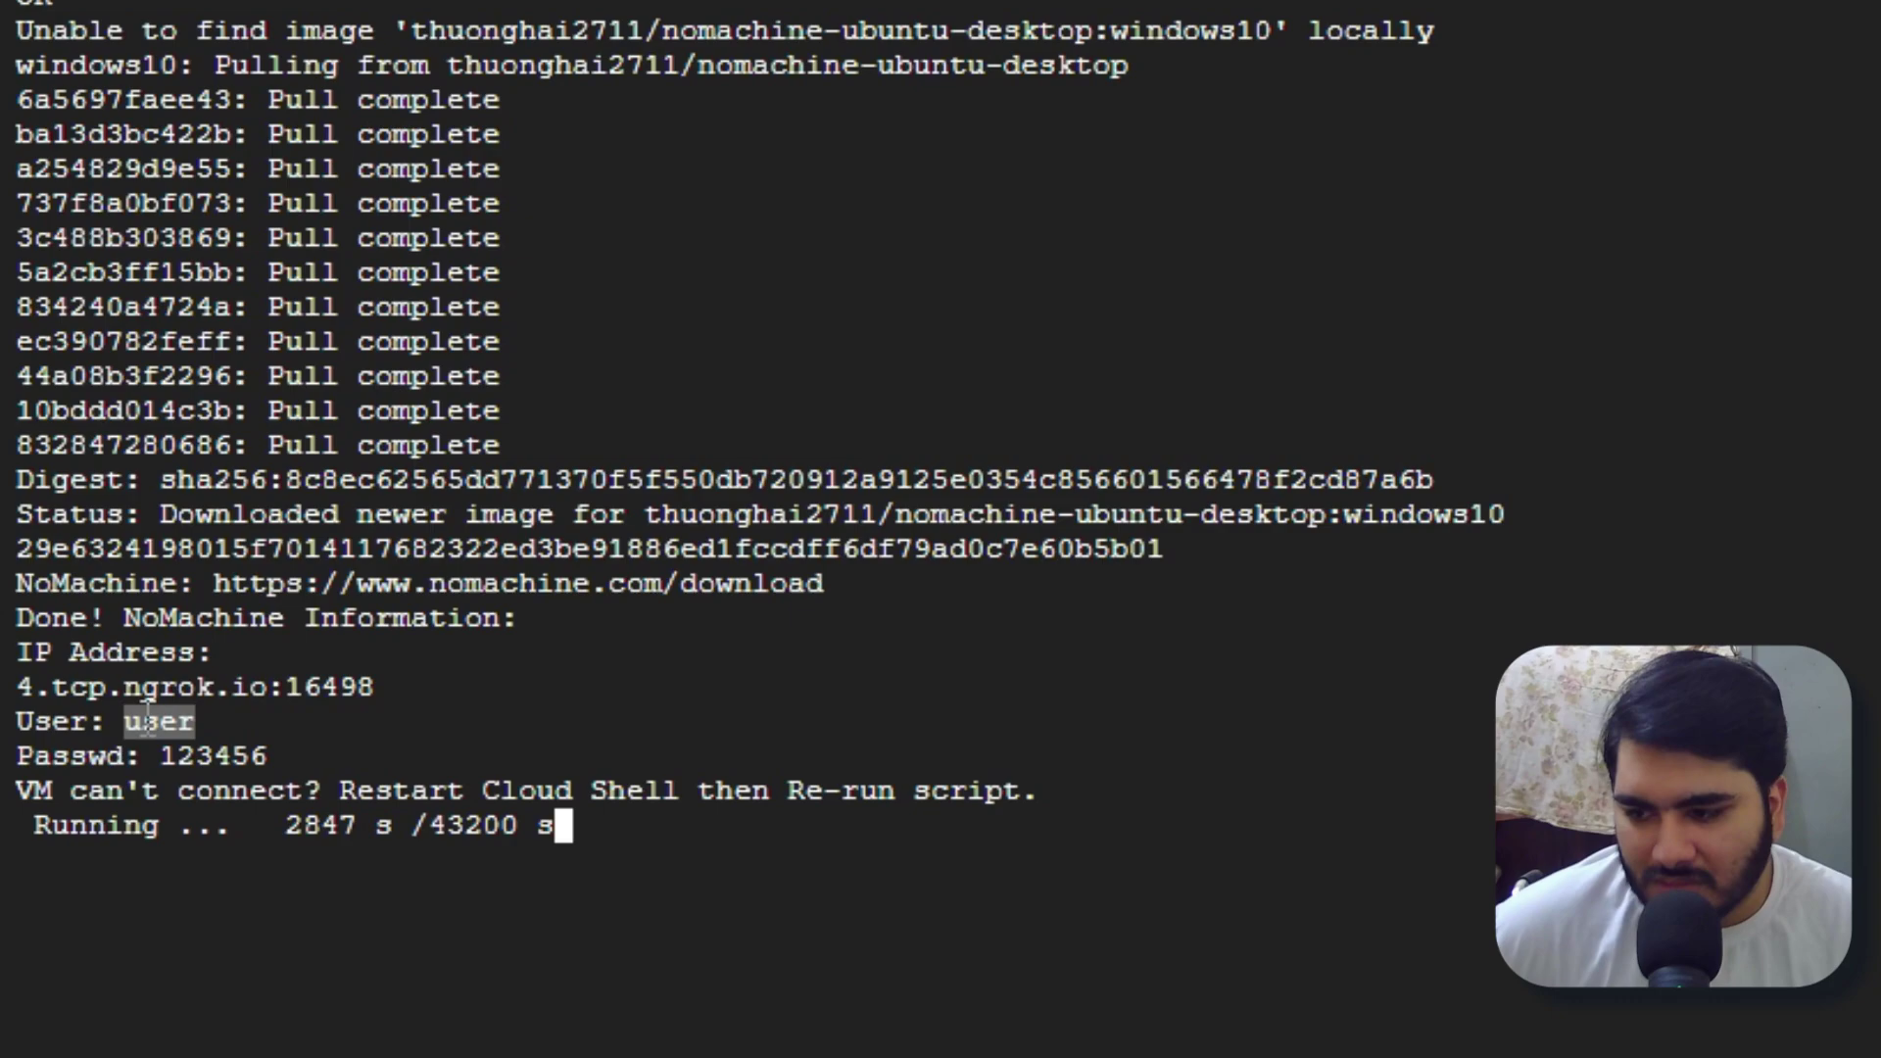
pyautogui.rightClick(147, 718)
pyautogui.click(294, 25)
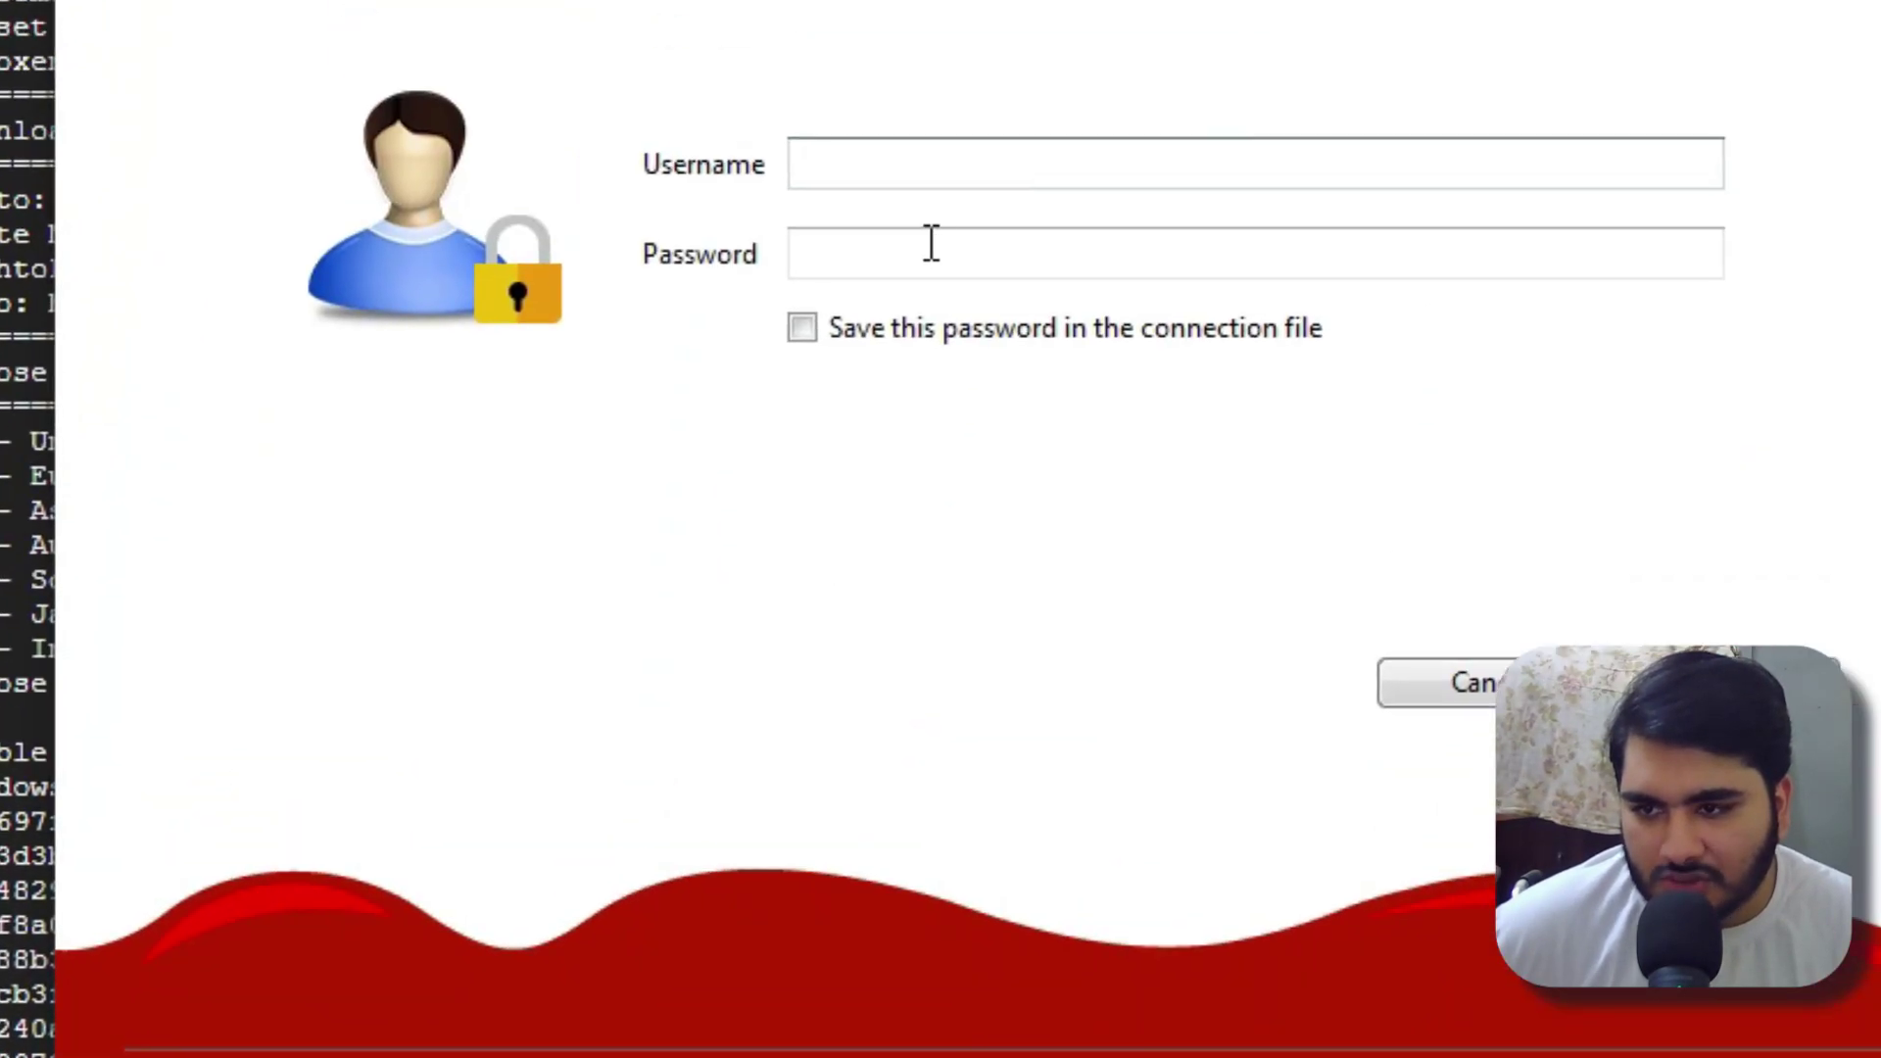
pyautogui.rightClick(1030, 179)
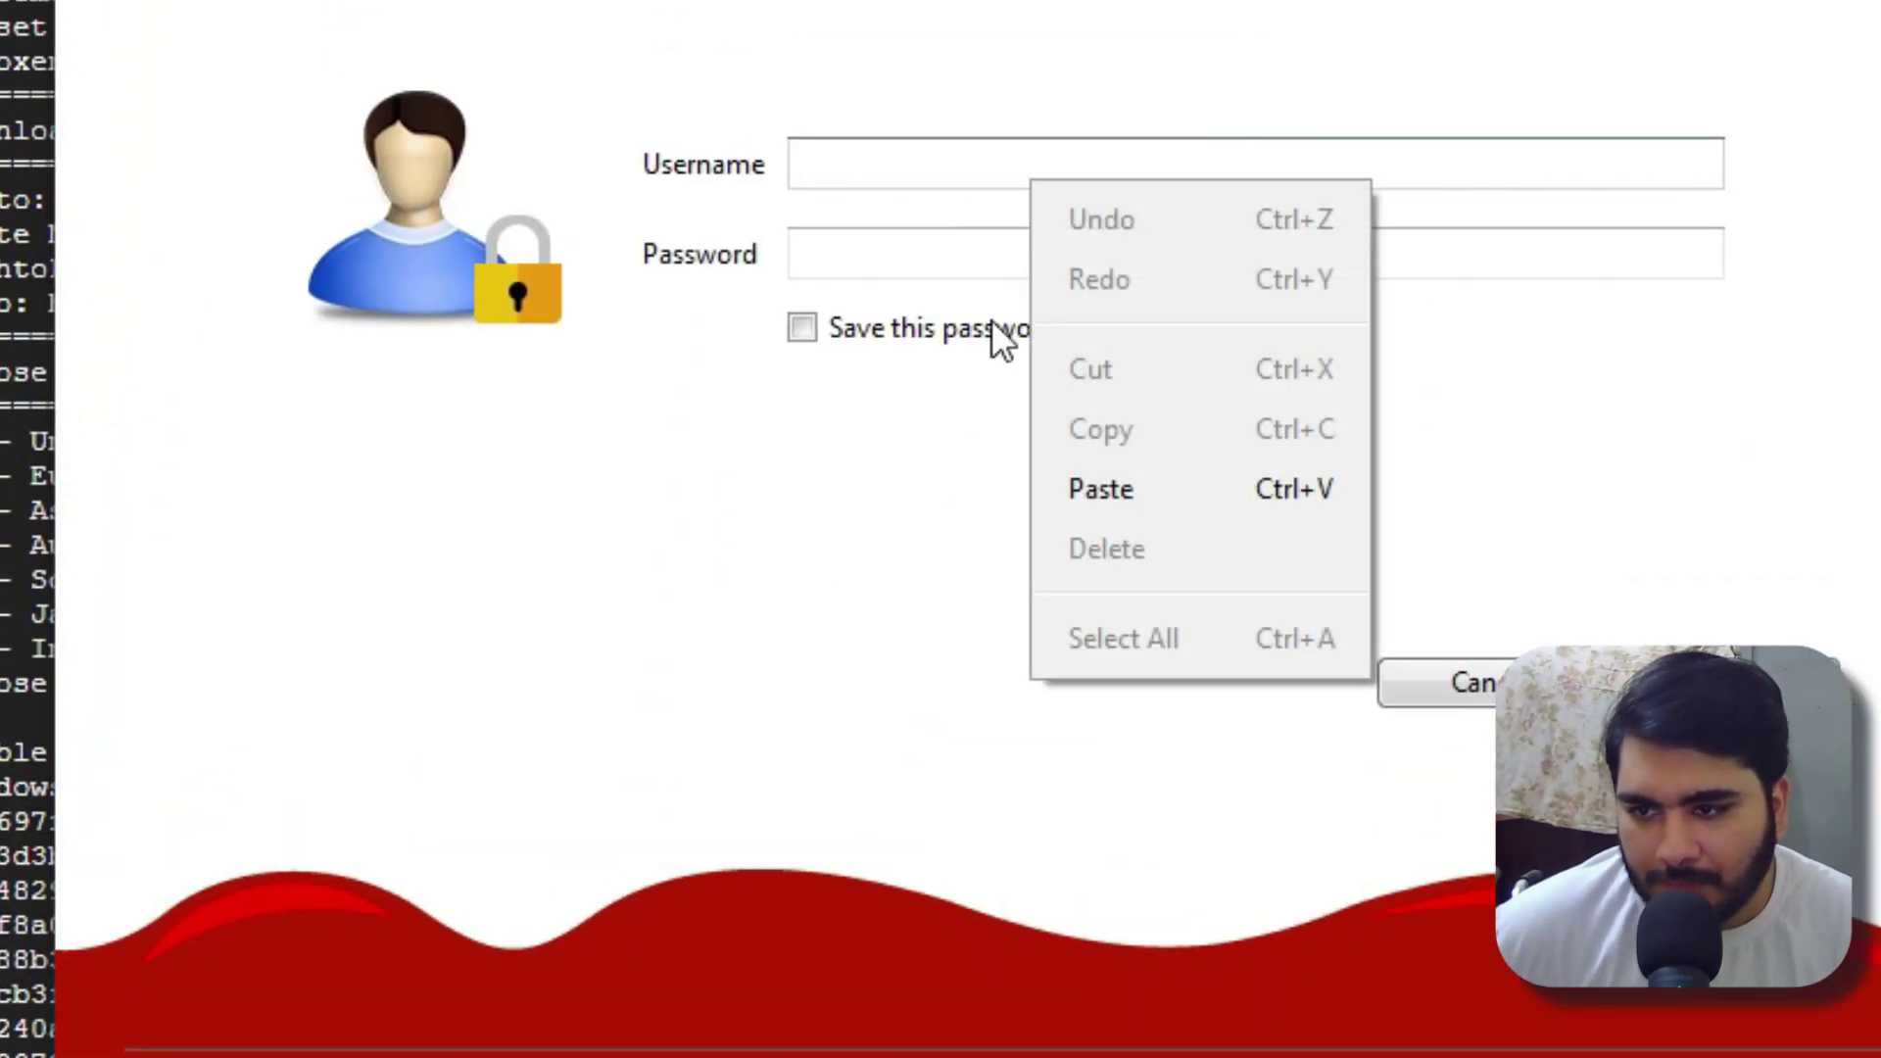
pyautogui.click(1137, 489)
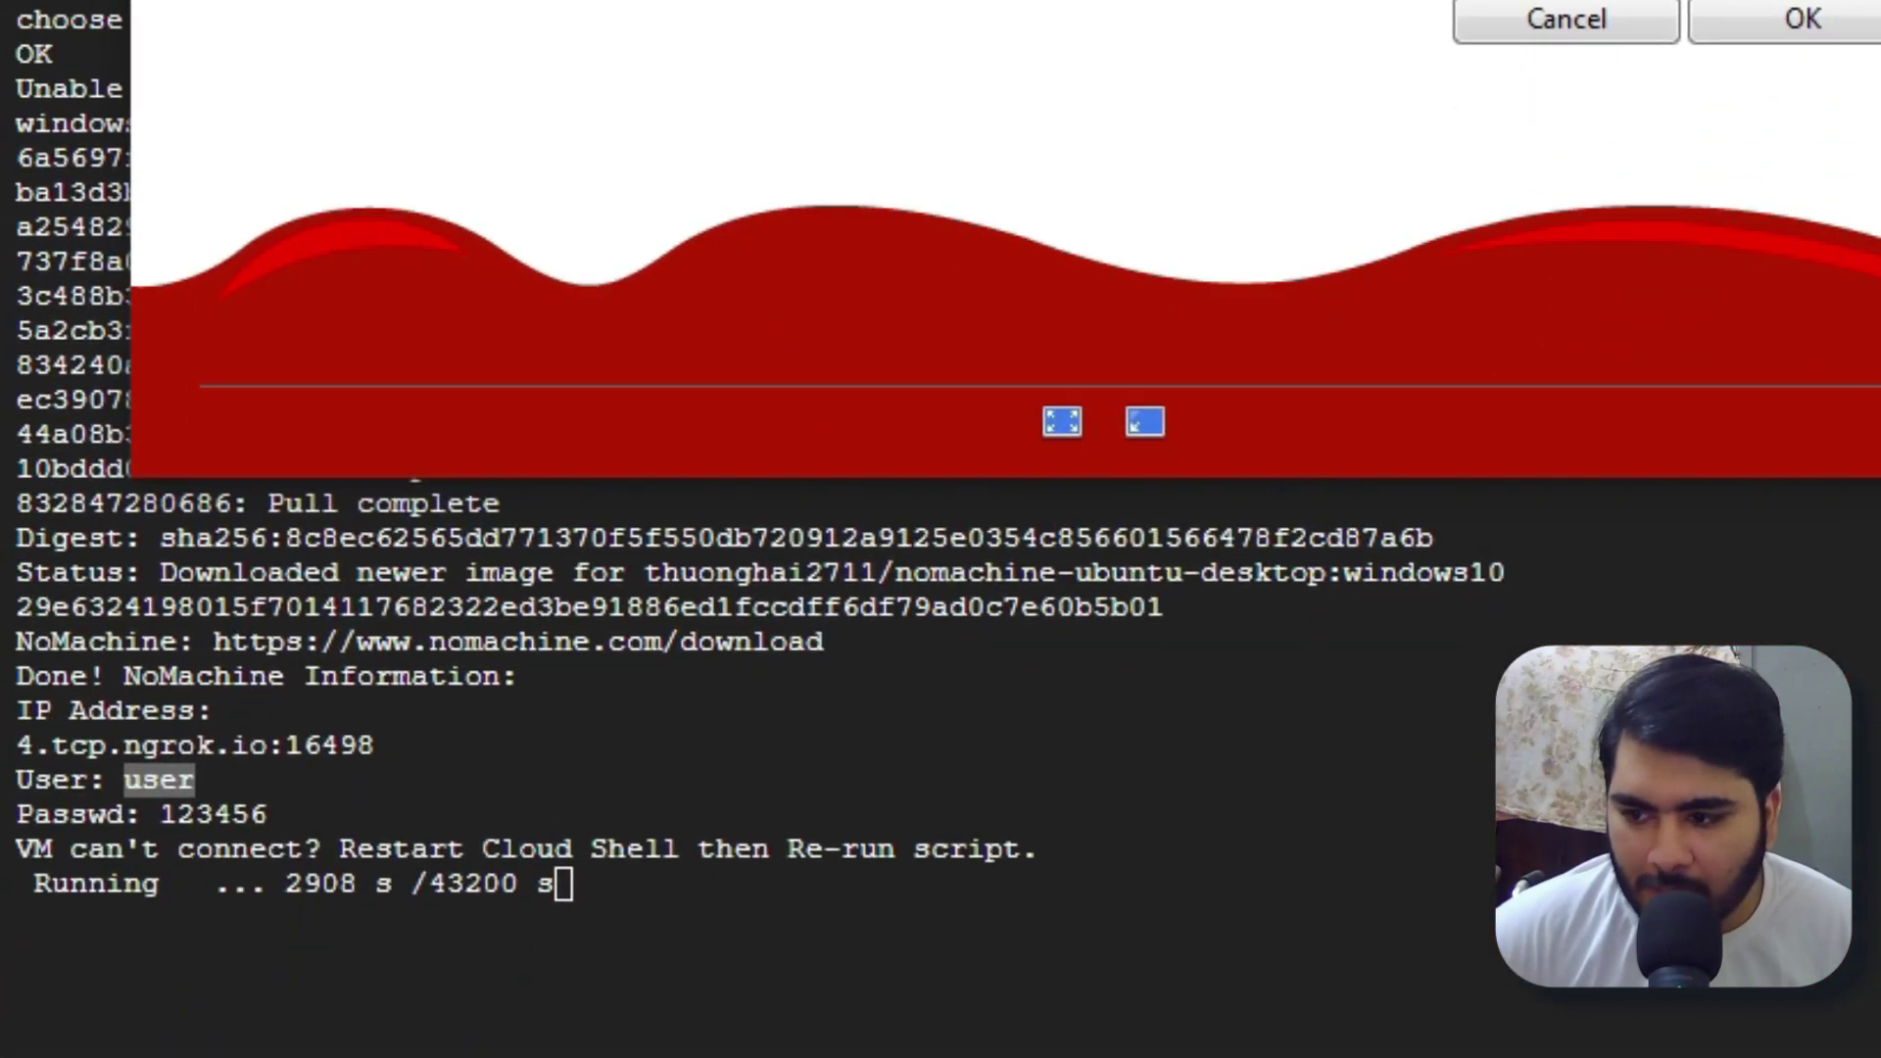
# - Copy the password from the Cloud Shell output into the rdp12 login's password field and enable saving it in the connection file
pyautogui.click(207, 823)
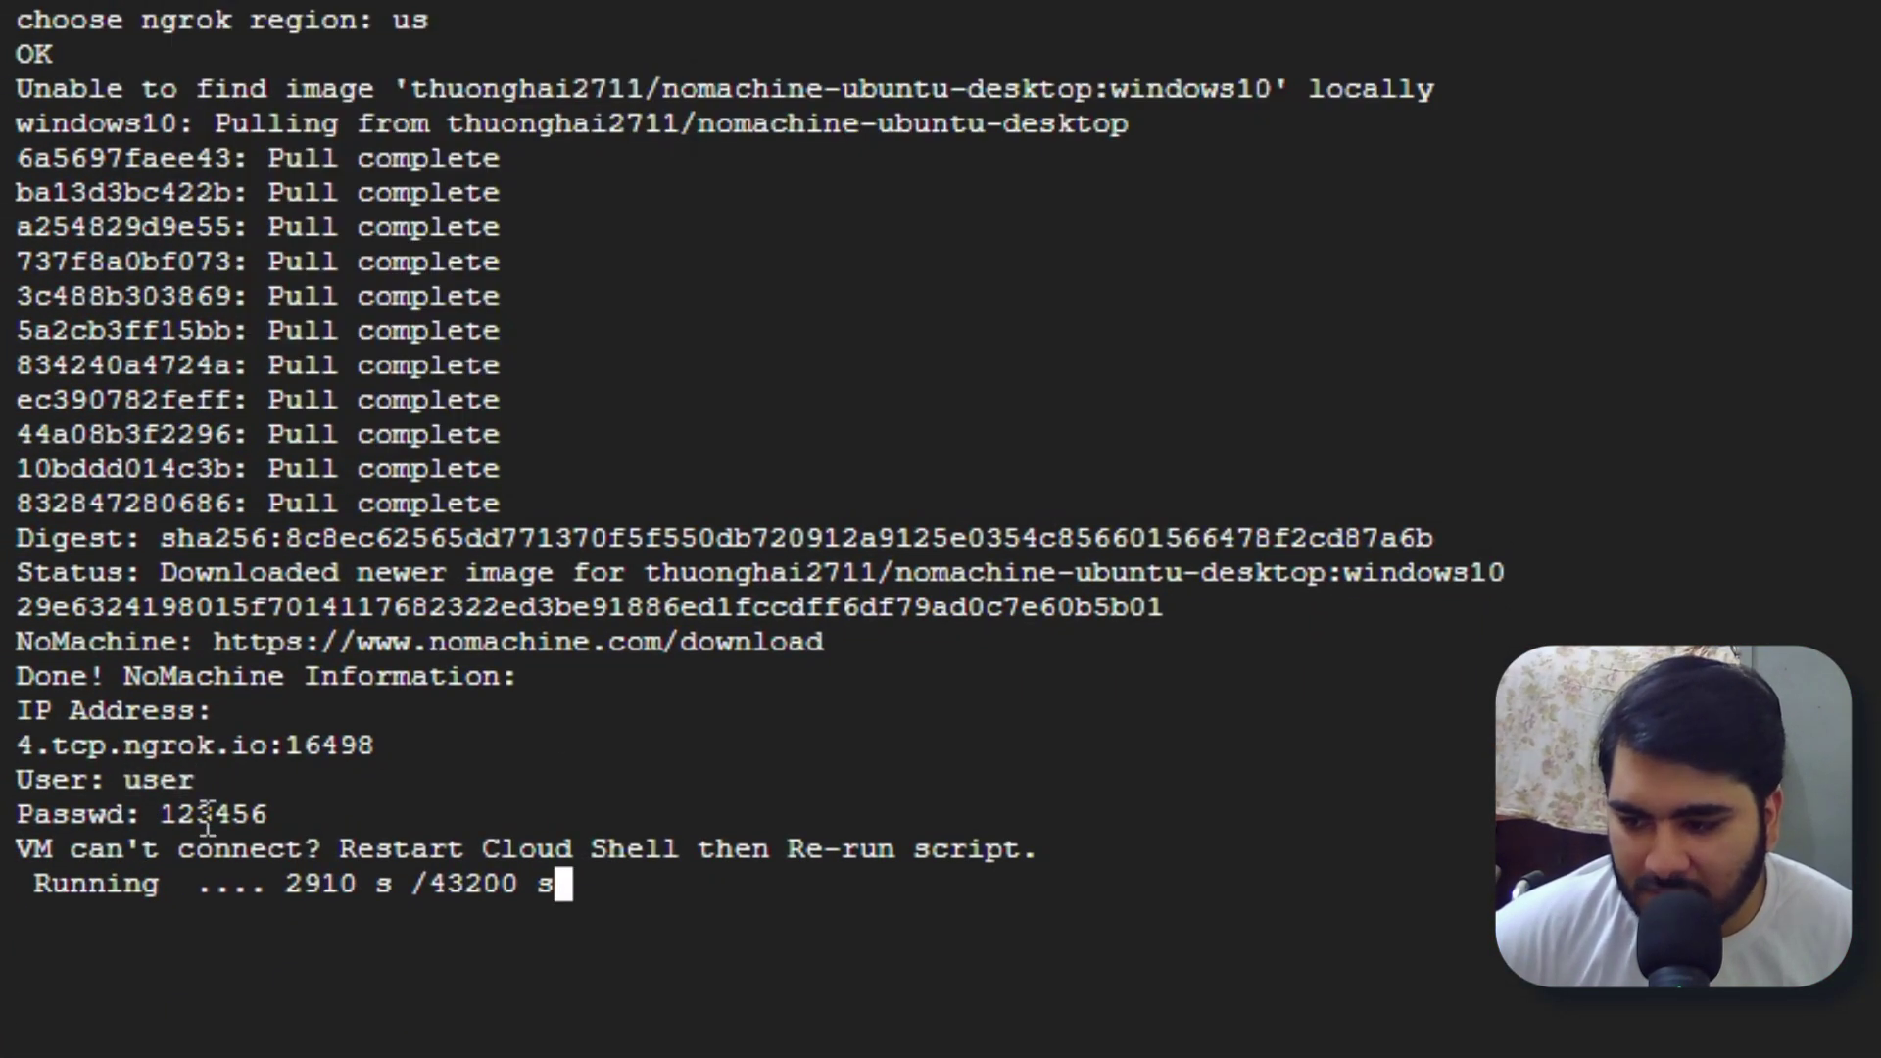
pyautogui.doubleClick(207, 821)
pyautogui.rightClick(208, 826)
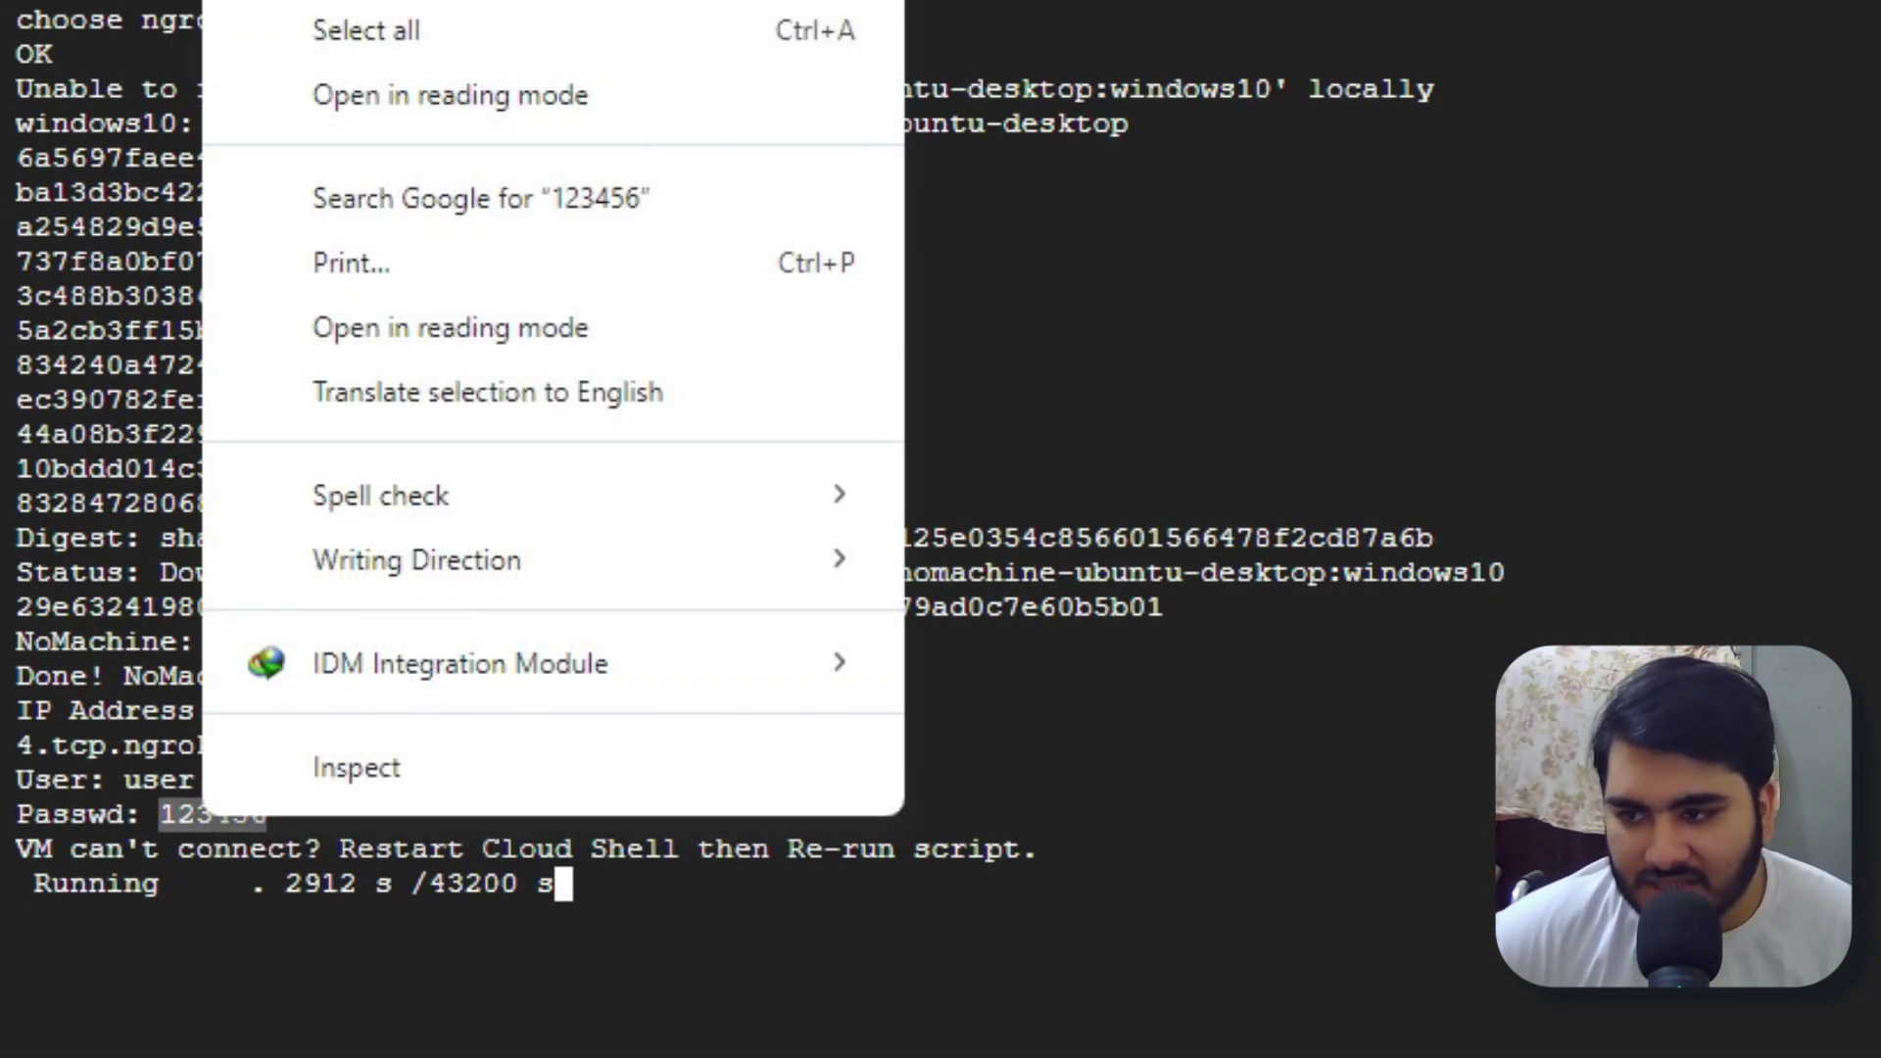
pyautogui.click(372, 5)
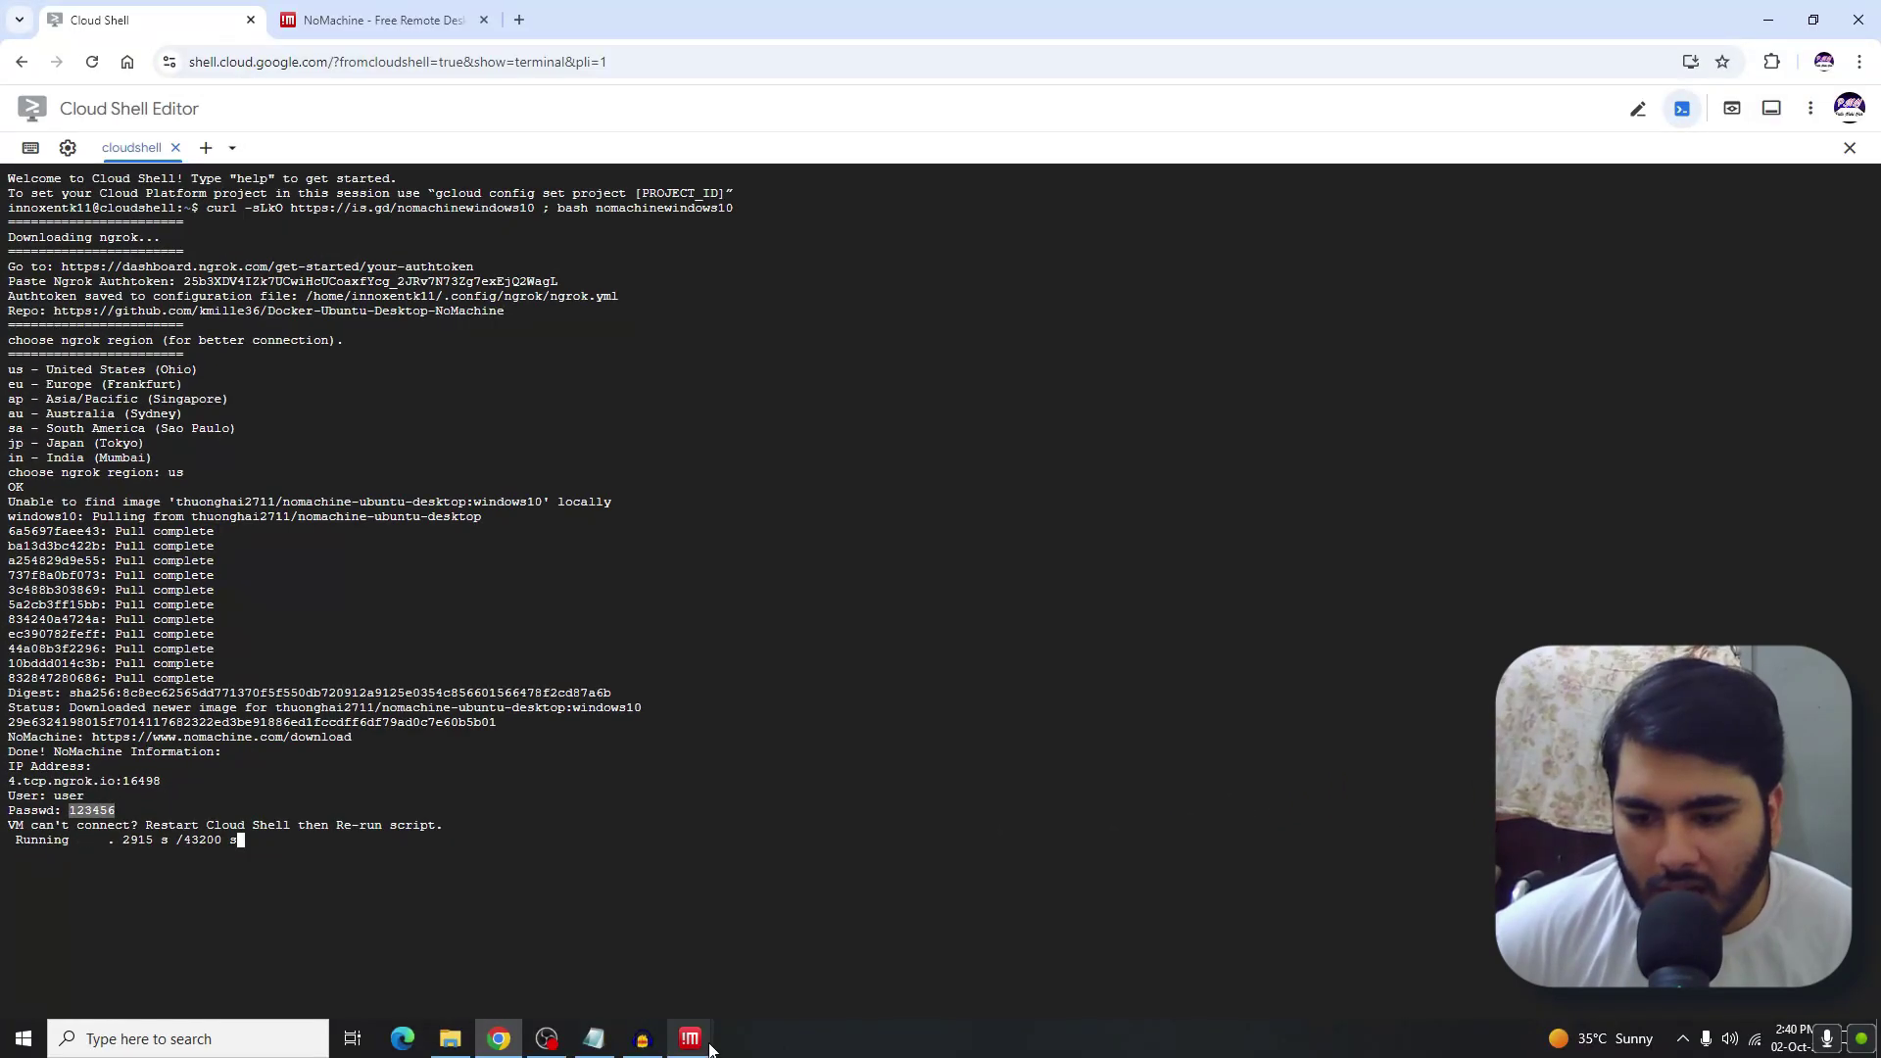
pyautogui.moveTo(690, 1041)
pyautogui.click(789, 912)
pyautogui.click(440, 281)
pyautogui.rightClick(441, 282)
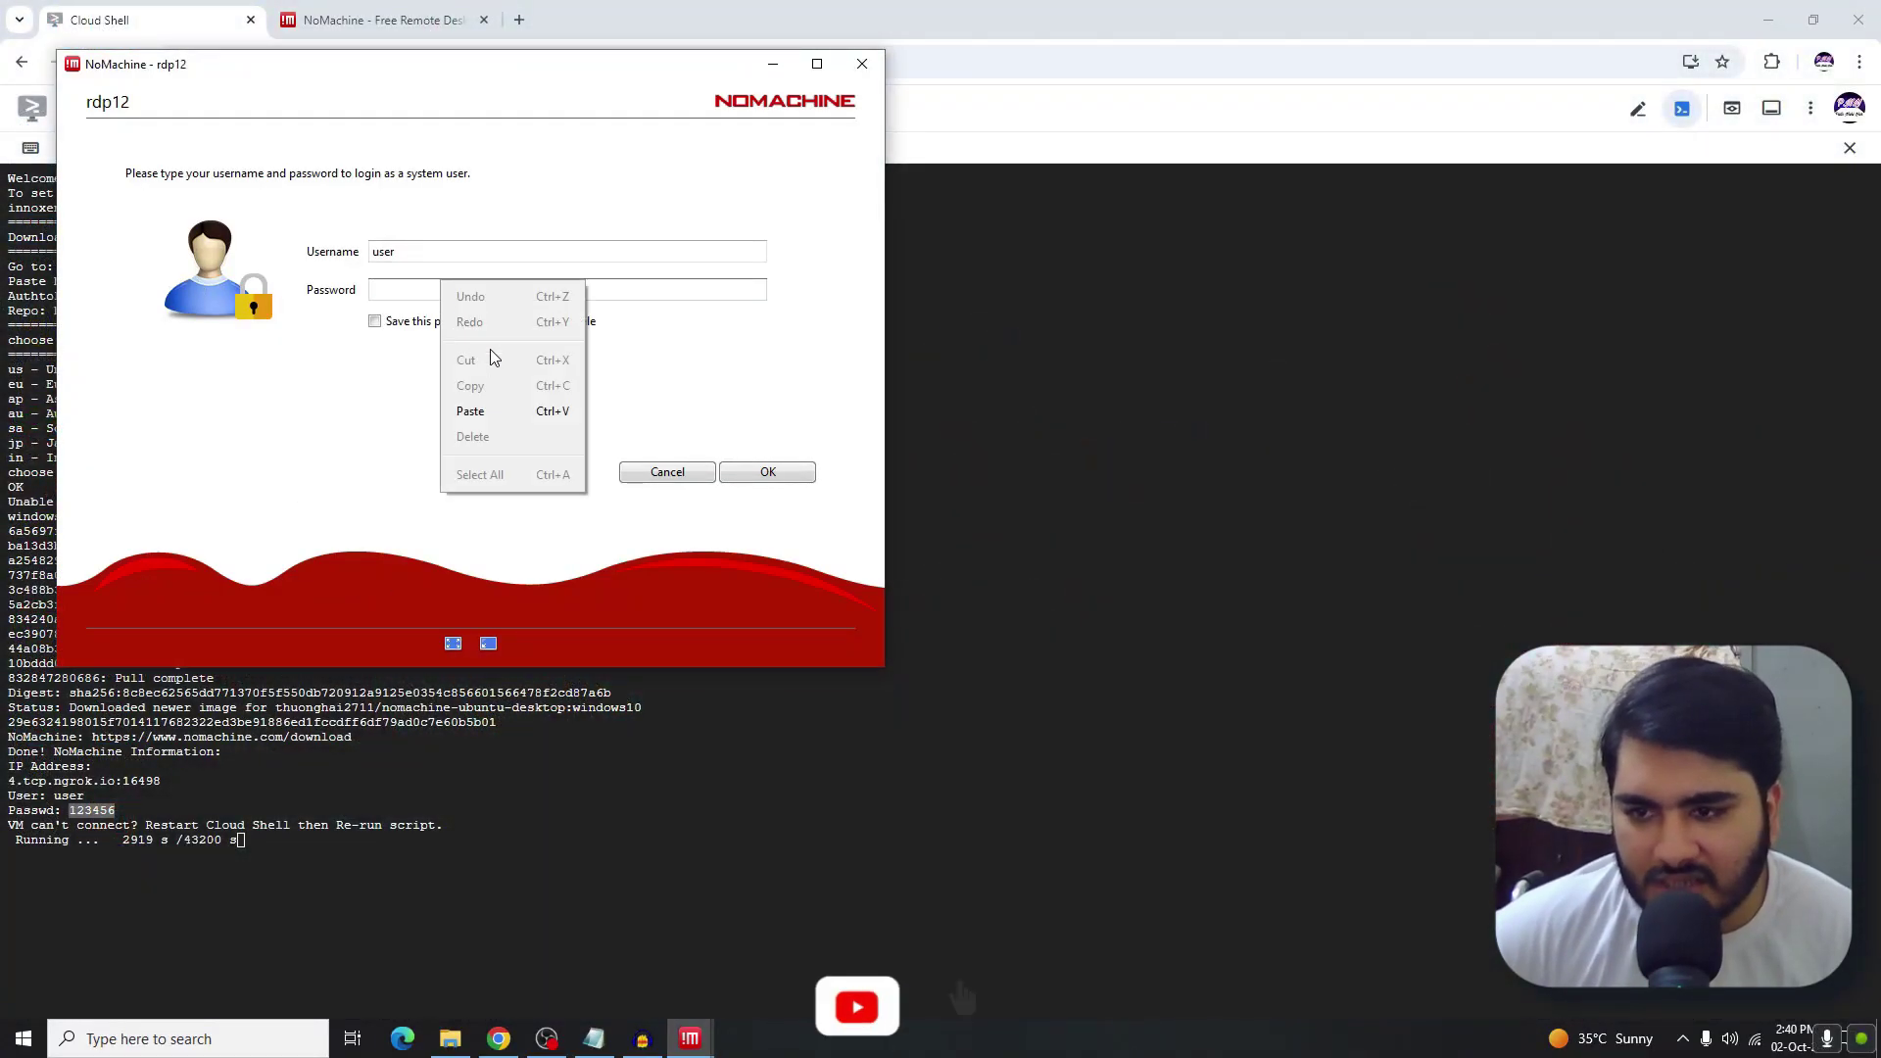
pyautogui.click(472, 392)
pyautogui.click(474, 323)
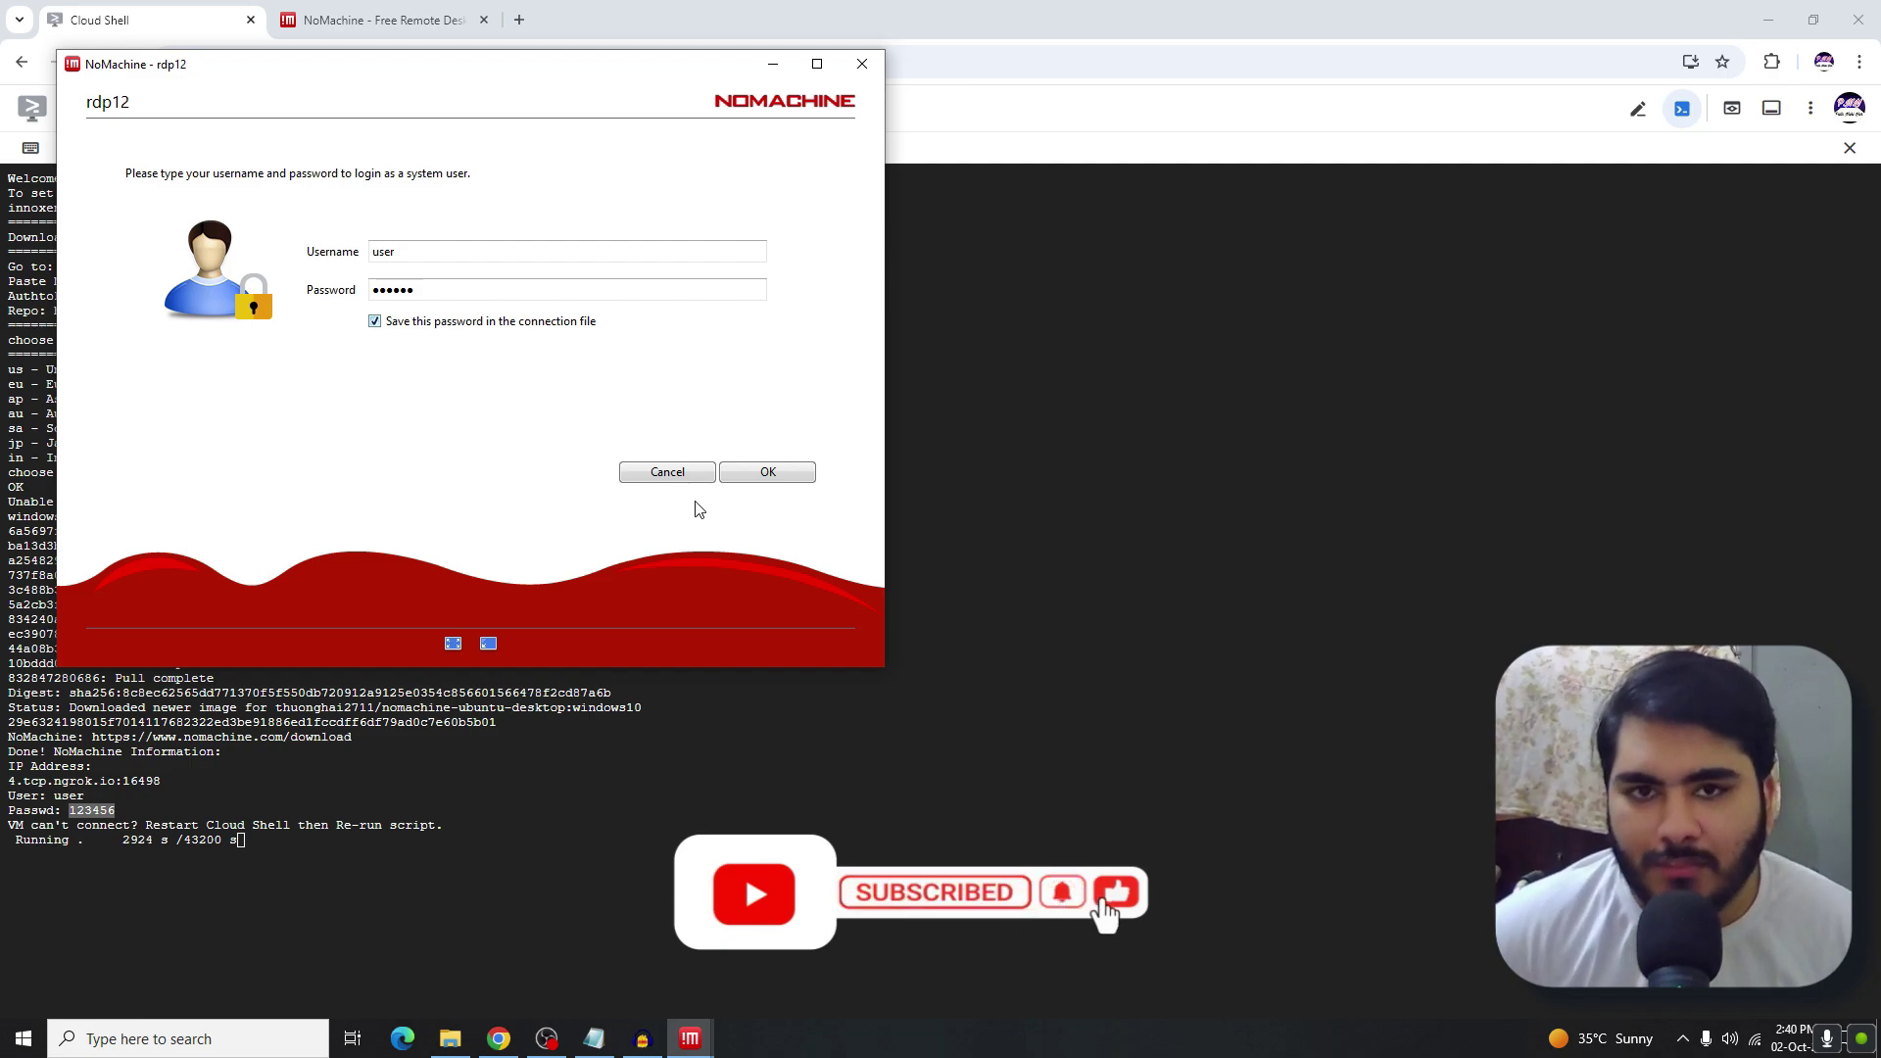
# - Log in to rdp12, maximize its window and accept the introductory pages to reach the remote desktop
pyautogui.click(785, 471)
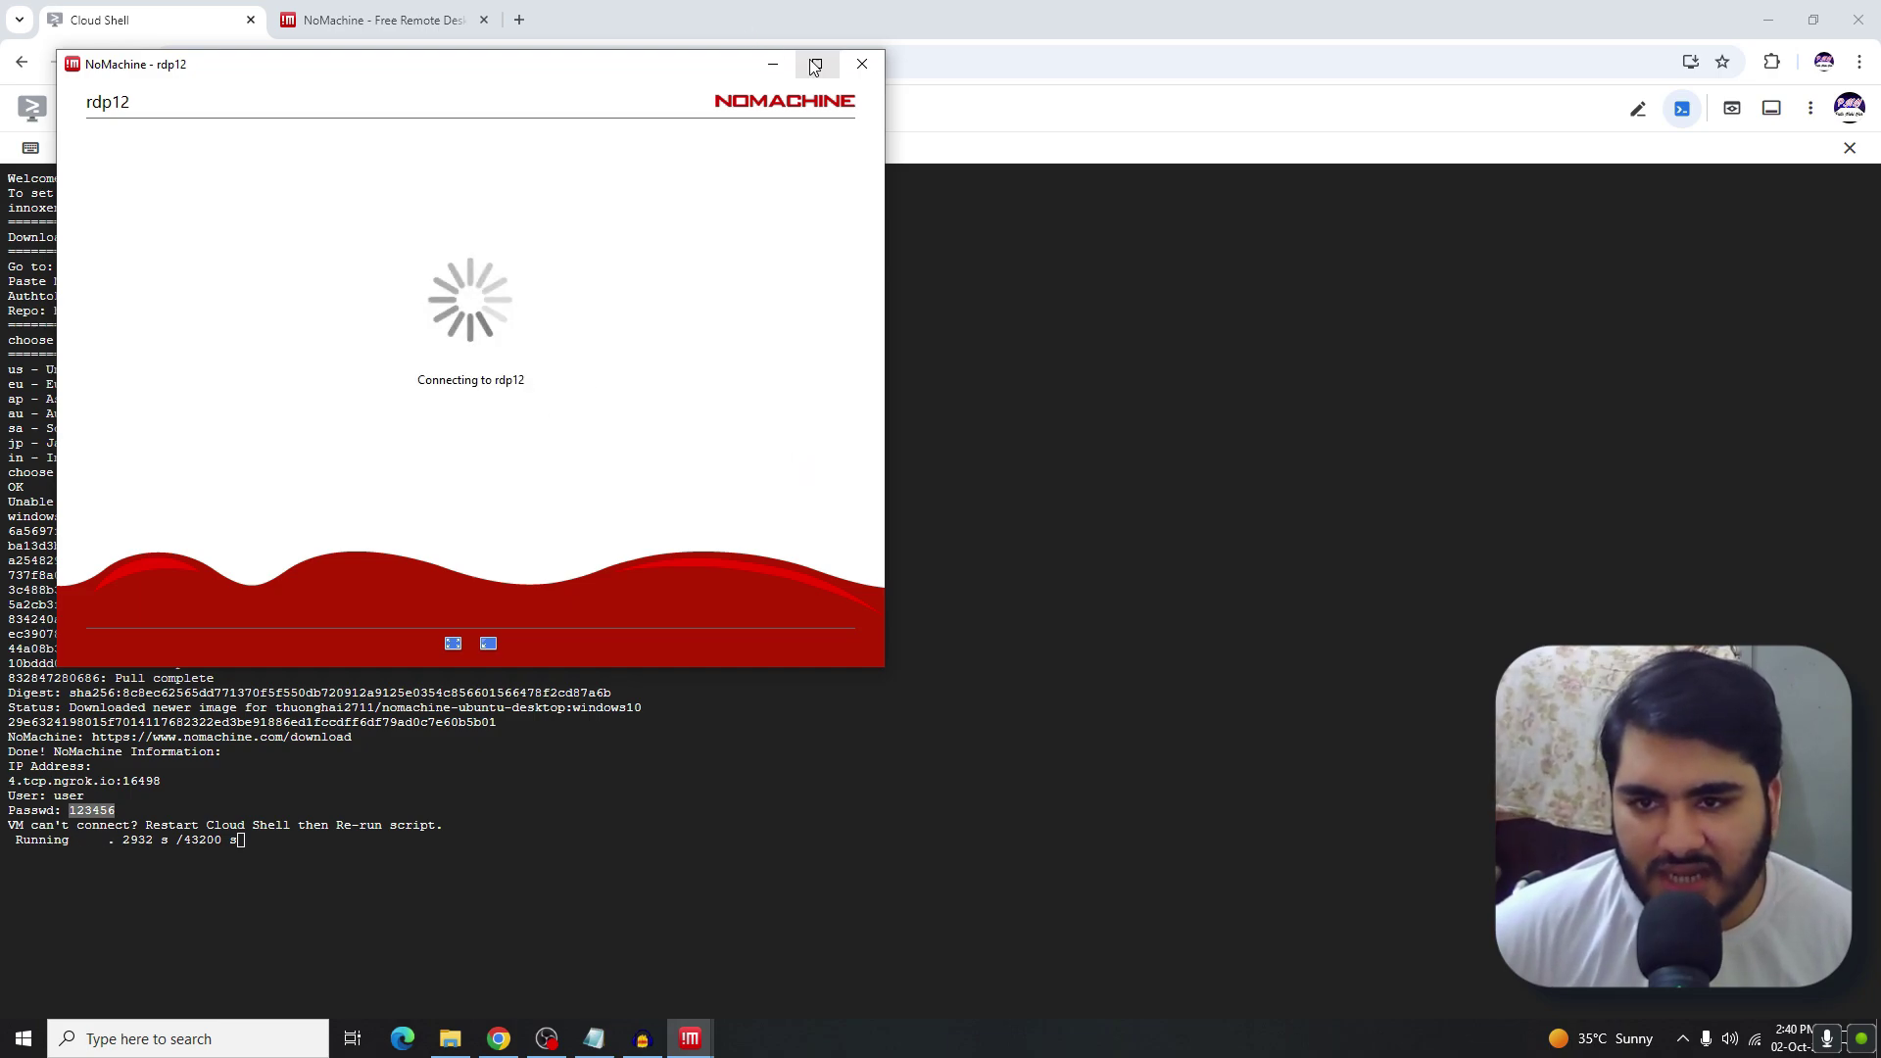
pyautogui.click(836, 73)
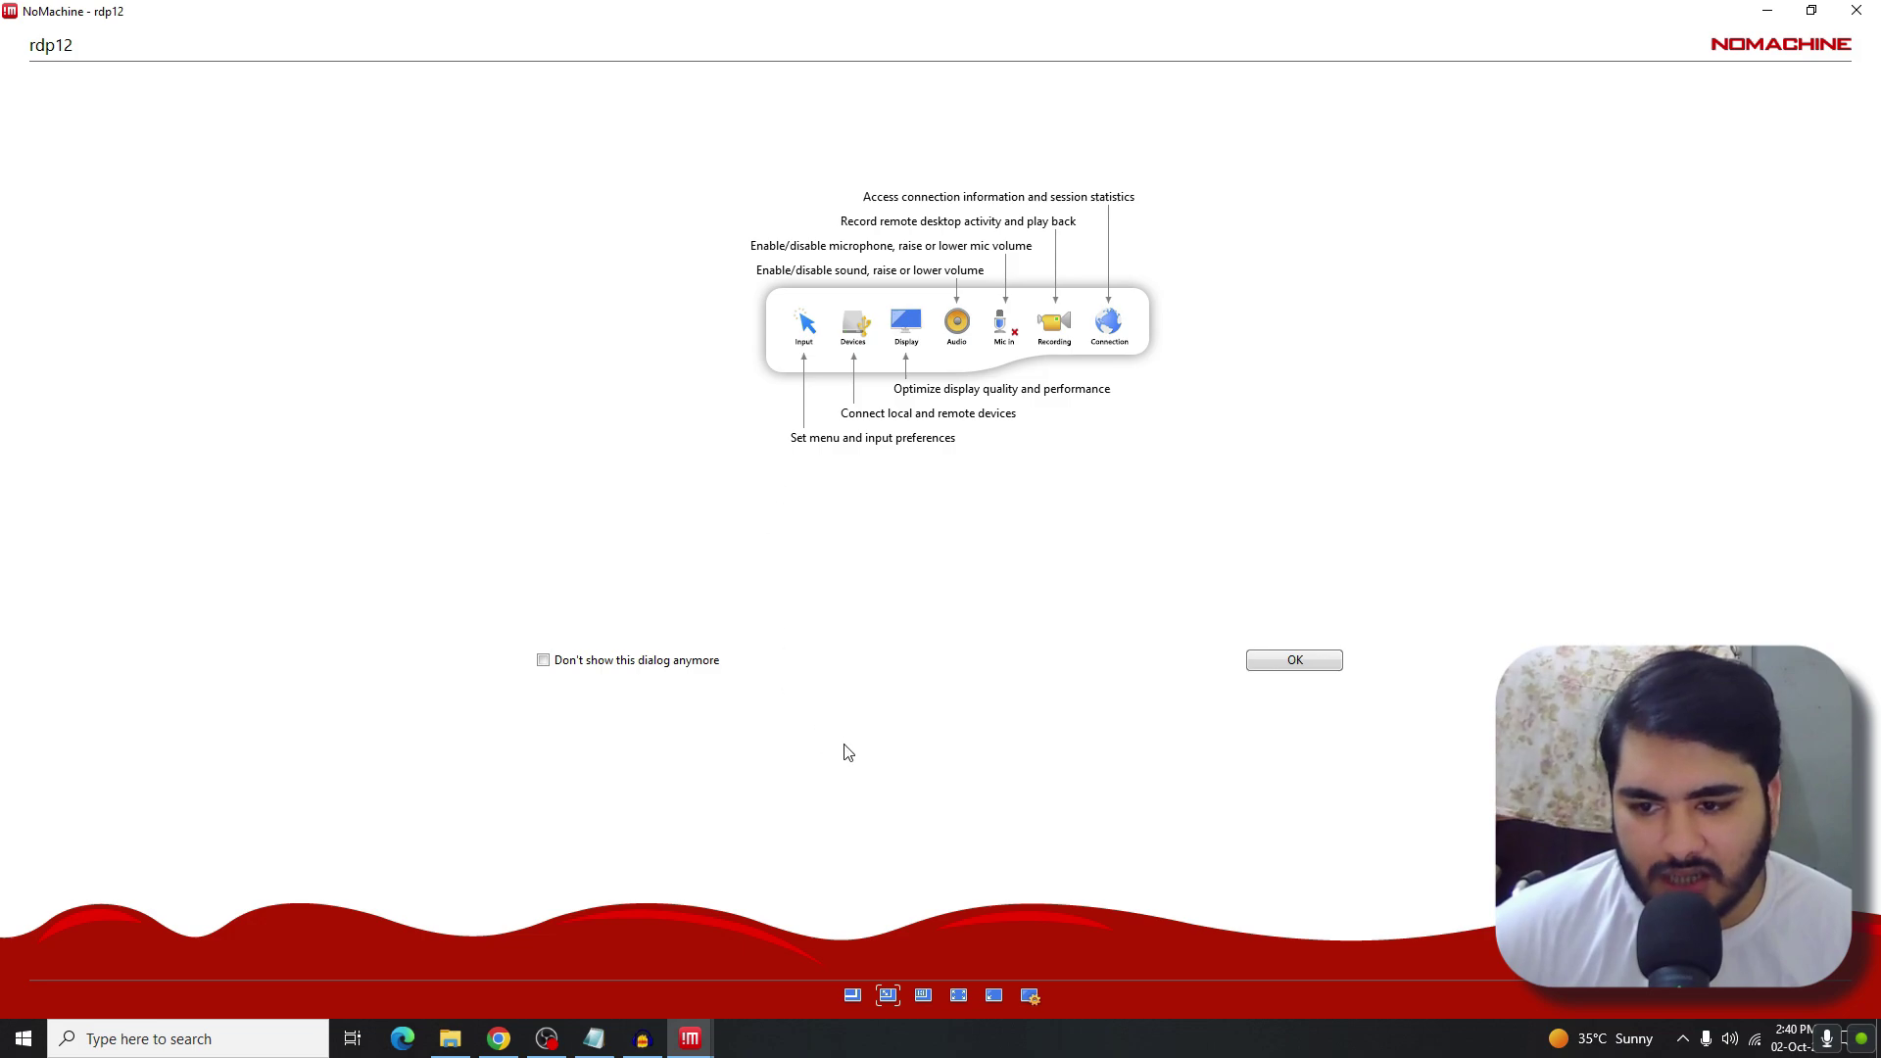
pyautogui.click(1288, 661)
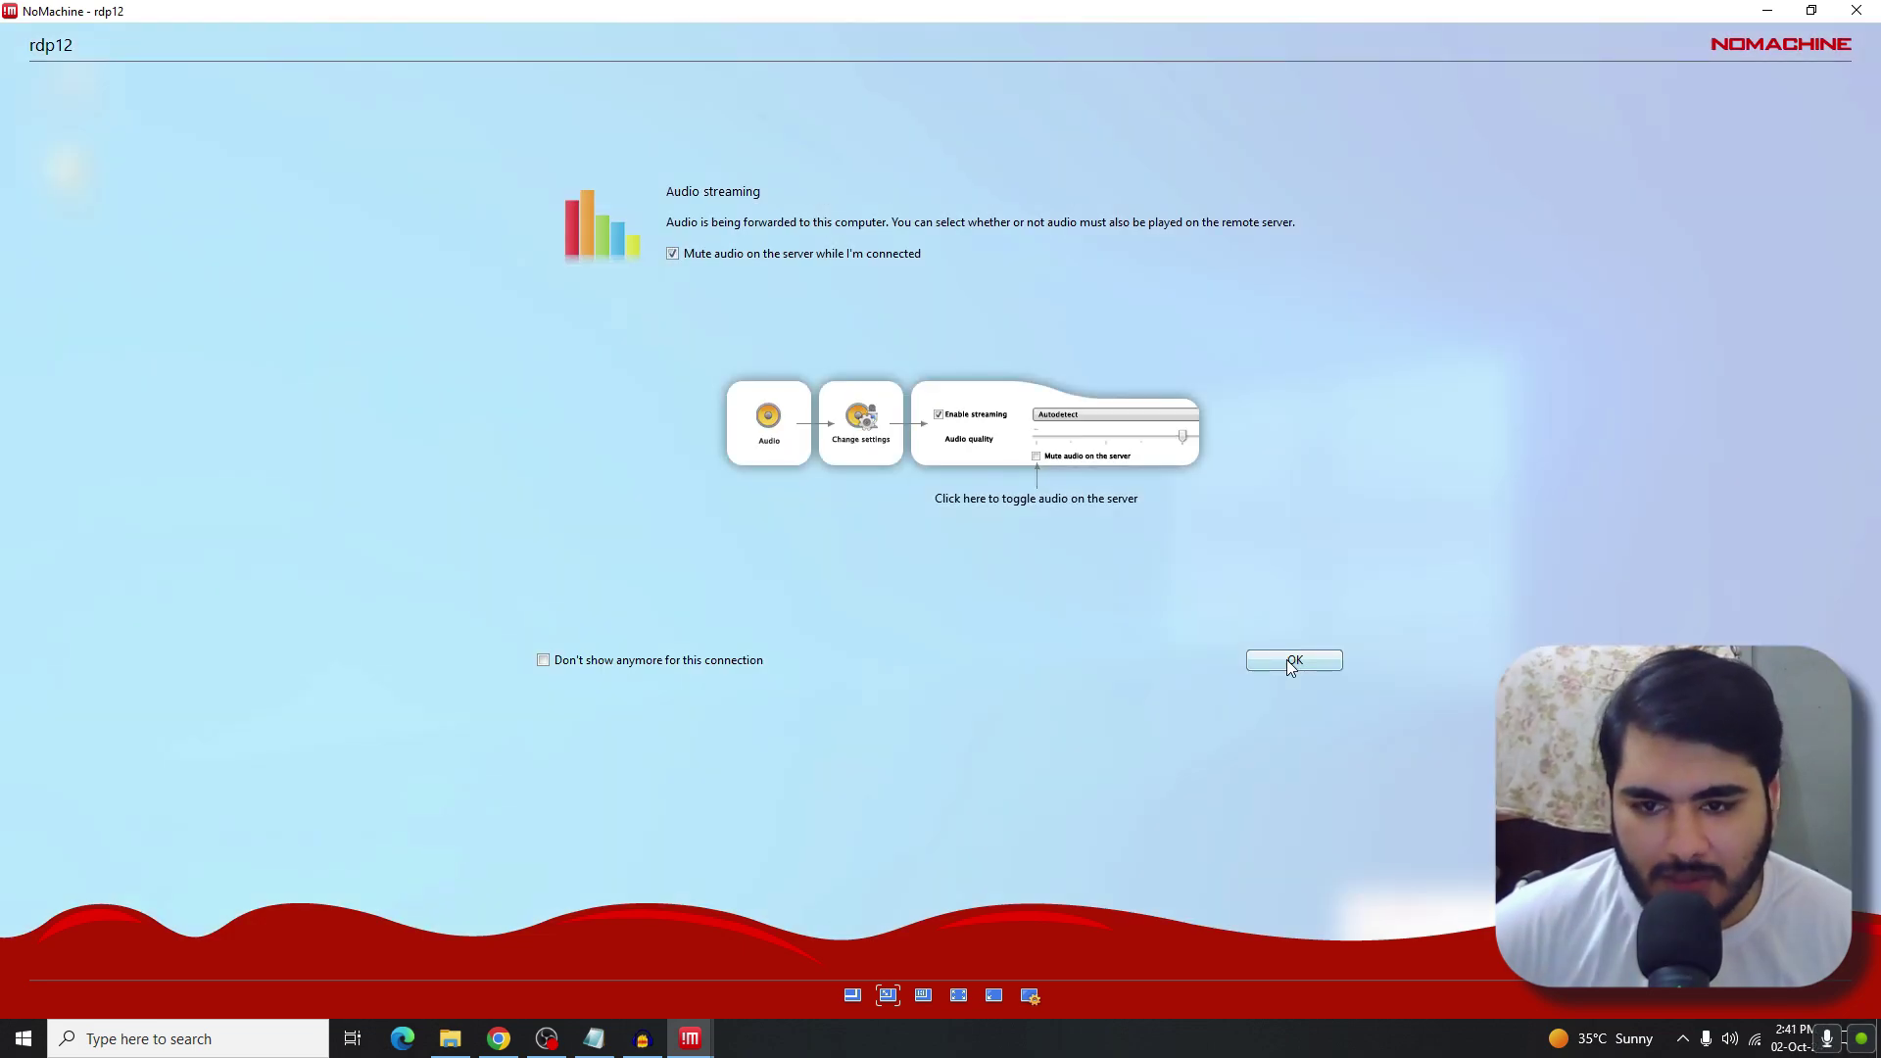
pyautogui.click(1288, 662)
pyautogui.click(1289, 663)
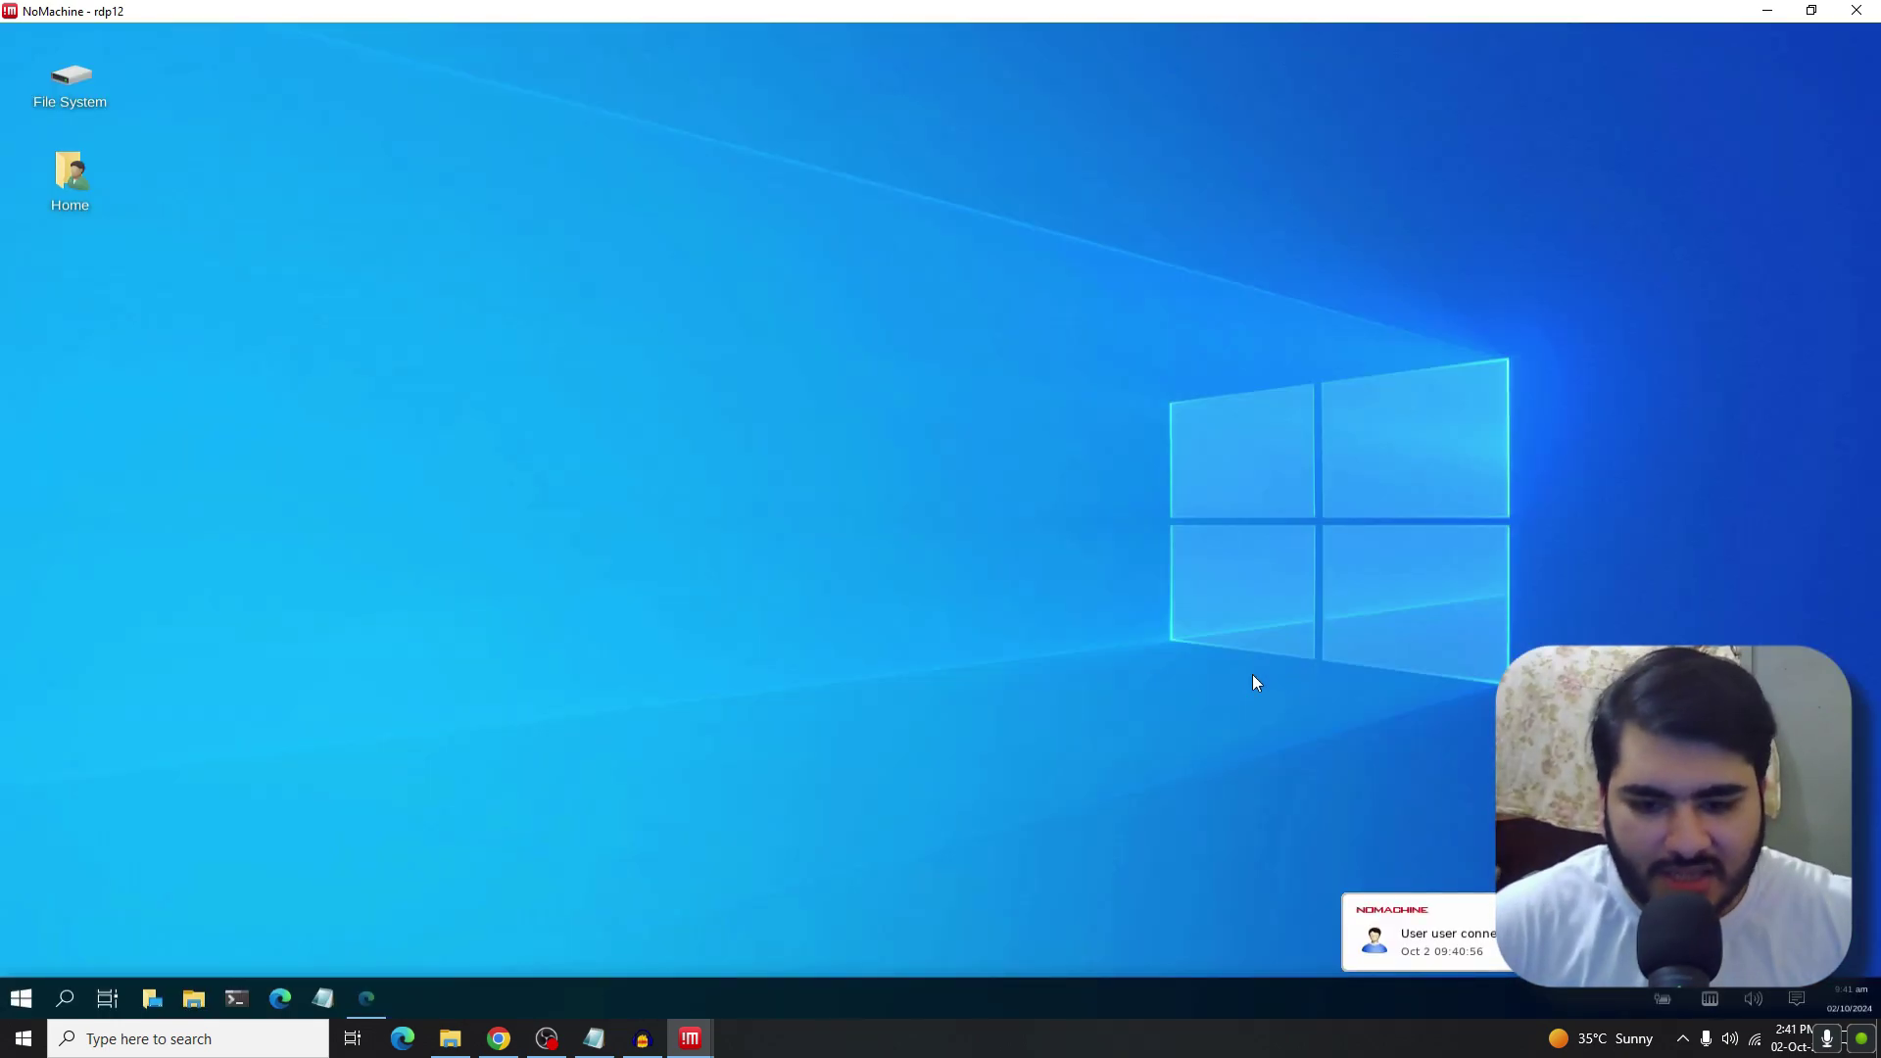
# - Open the remote desktop's Display settings, apply a resolution of 800x480 and keep that configuration
pyautogui.click(18, 998)
pyautogui.click(362, 504)
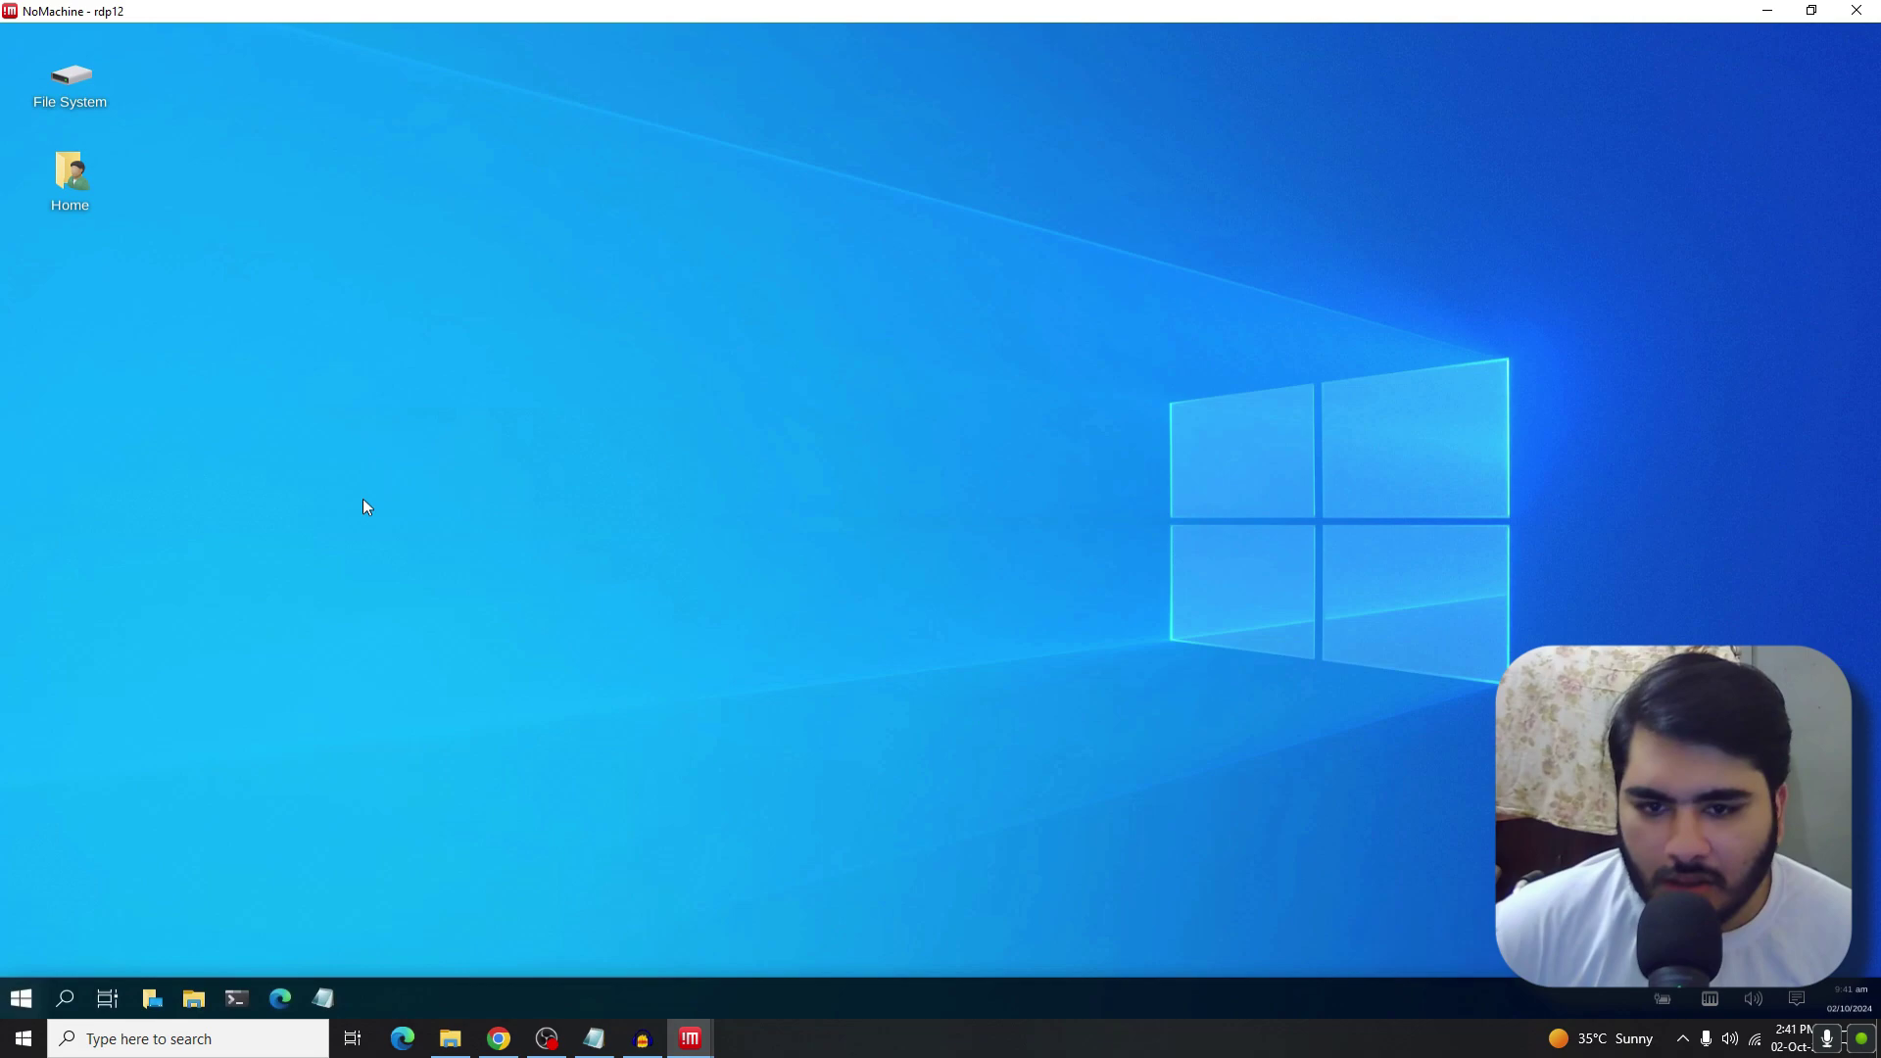
pyautogui.click(1164, 445)
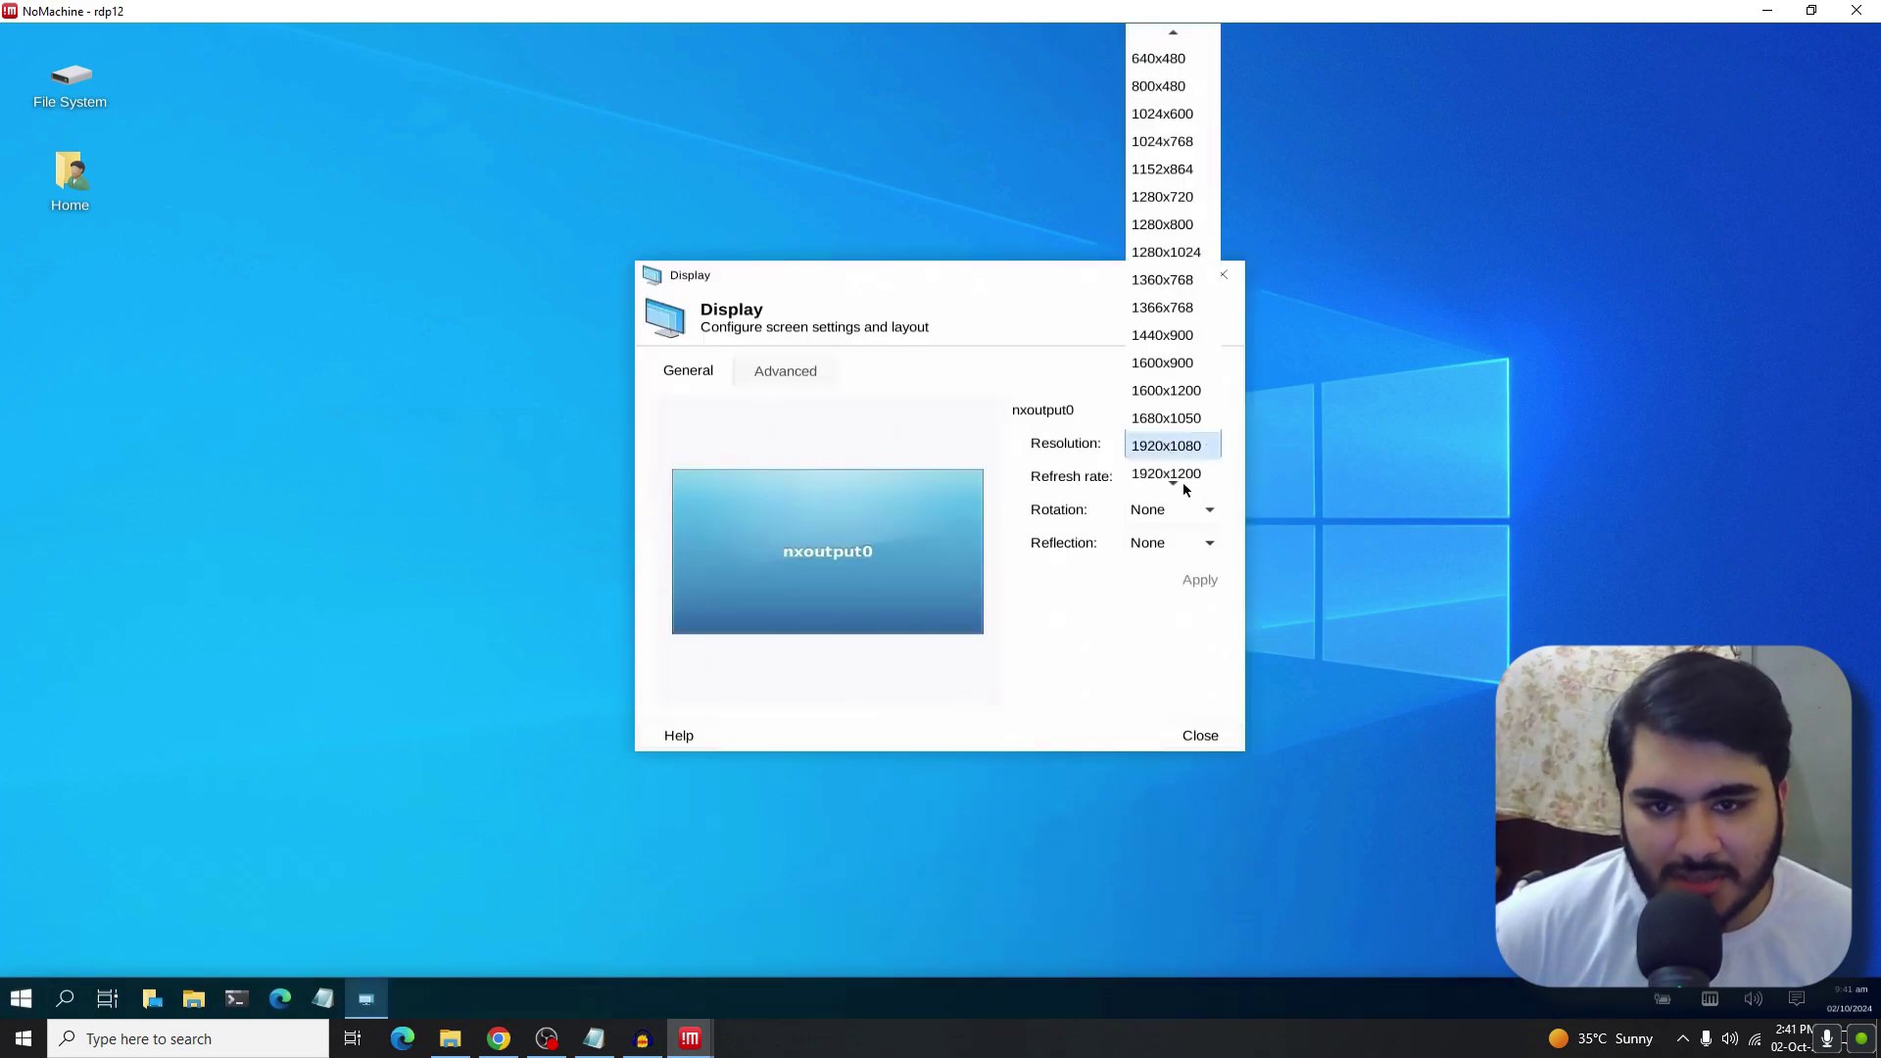
pyautogui.click(1173, 102)
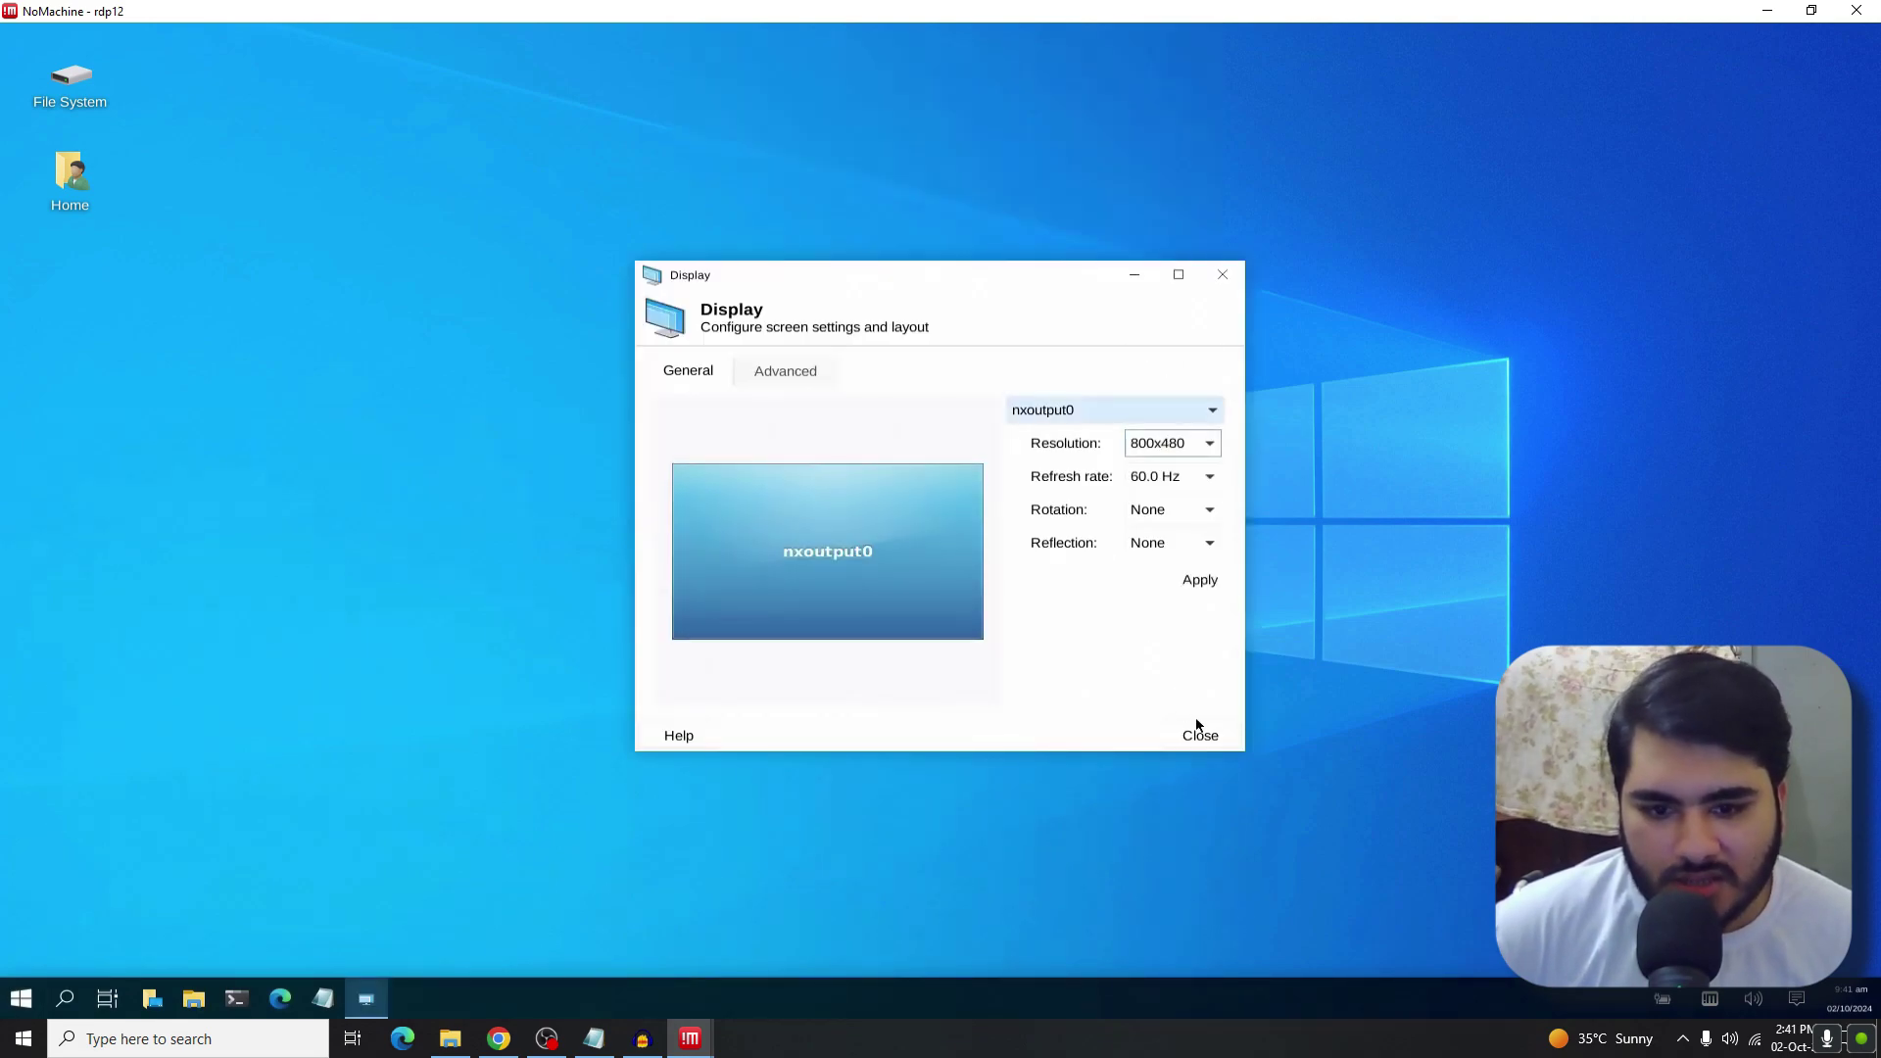
pyautogui.click(1200, 580)
pyautogui.click(946, 631)
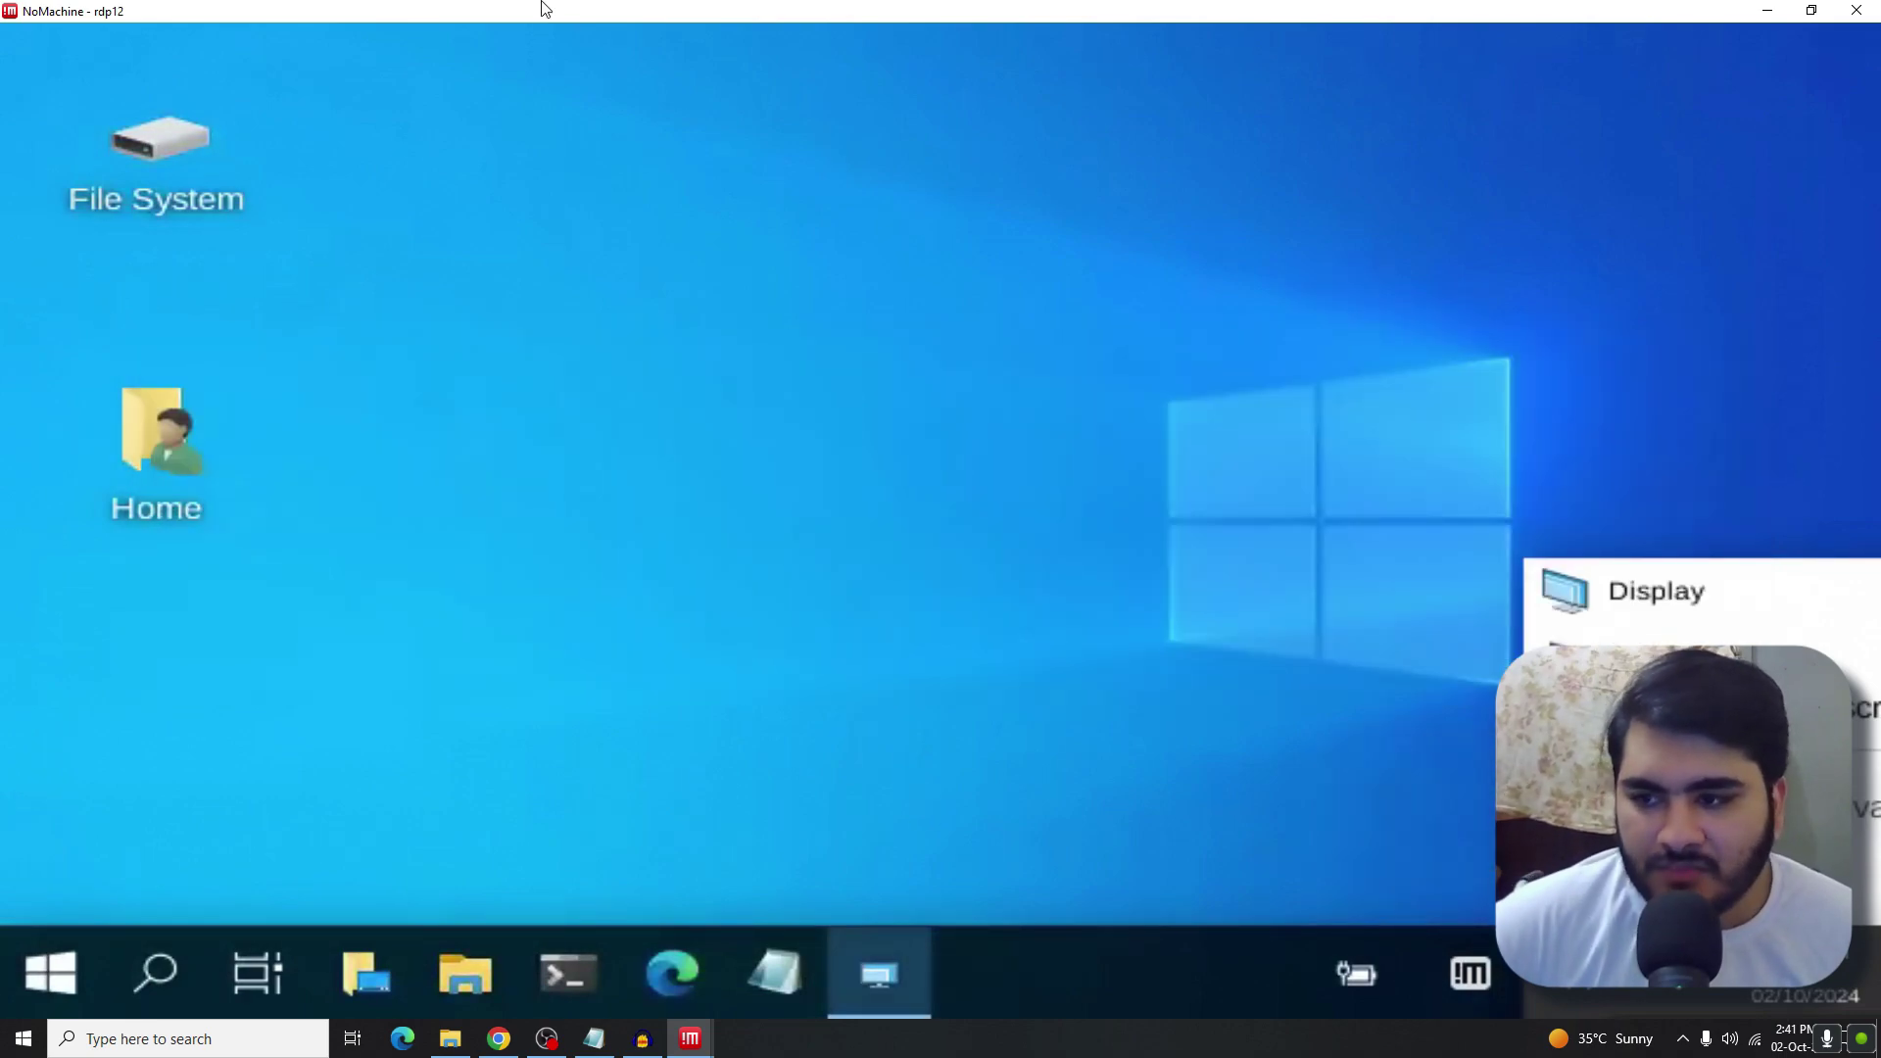
# - Set the remote desktop's resolution to 1920x1080 in the Display settings, keep that configuration and close both Display windows
pyautogui.click(30, 948)
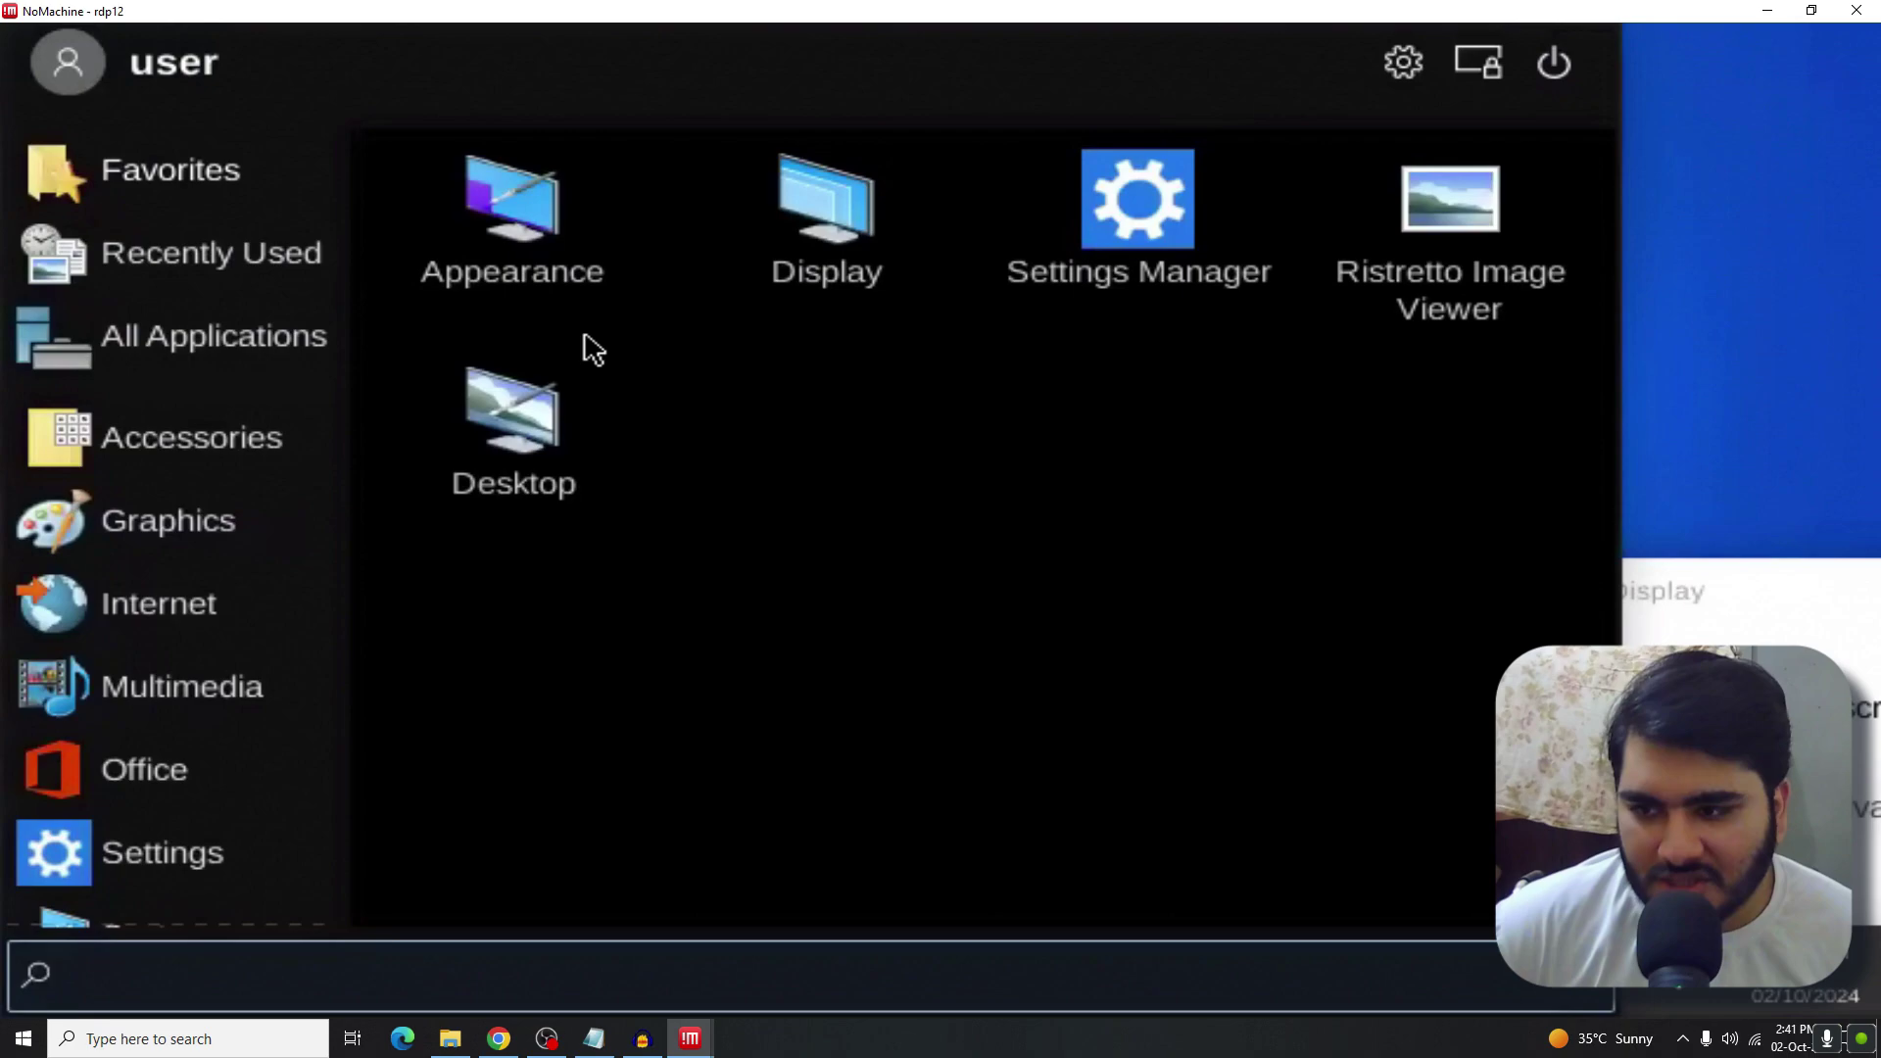
pyautogui.click(768, 239)
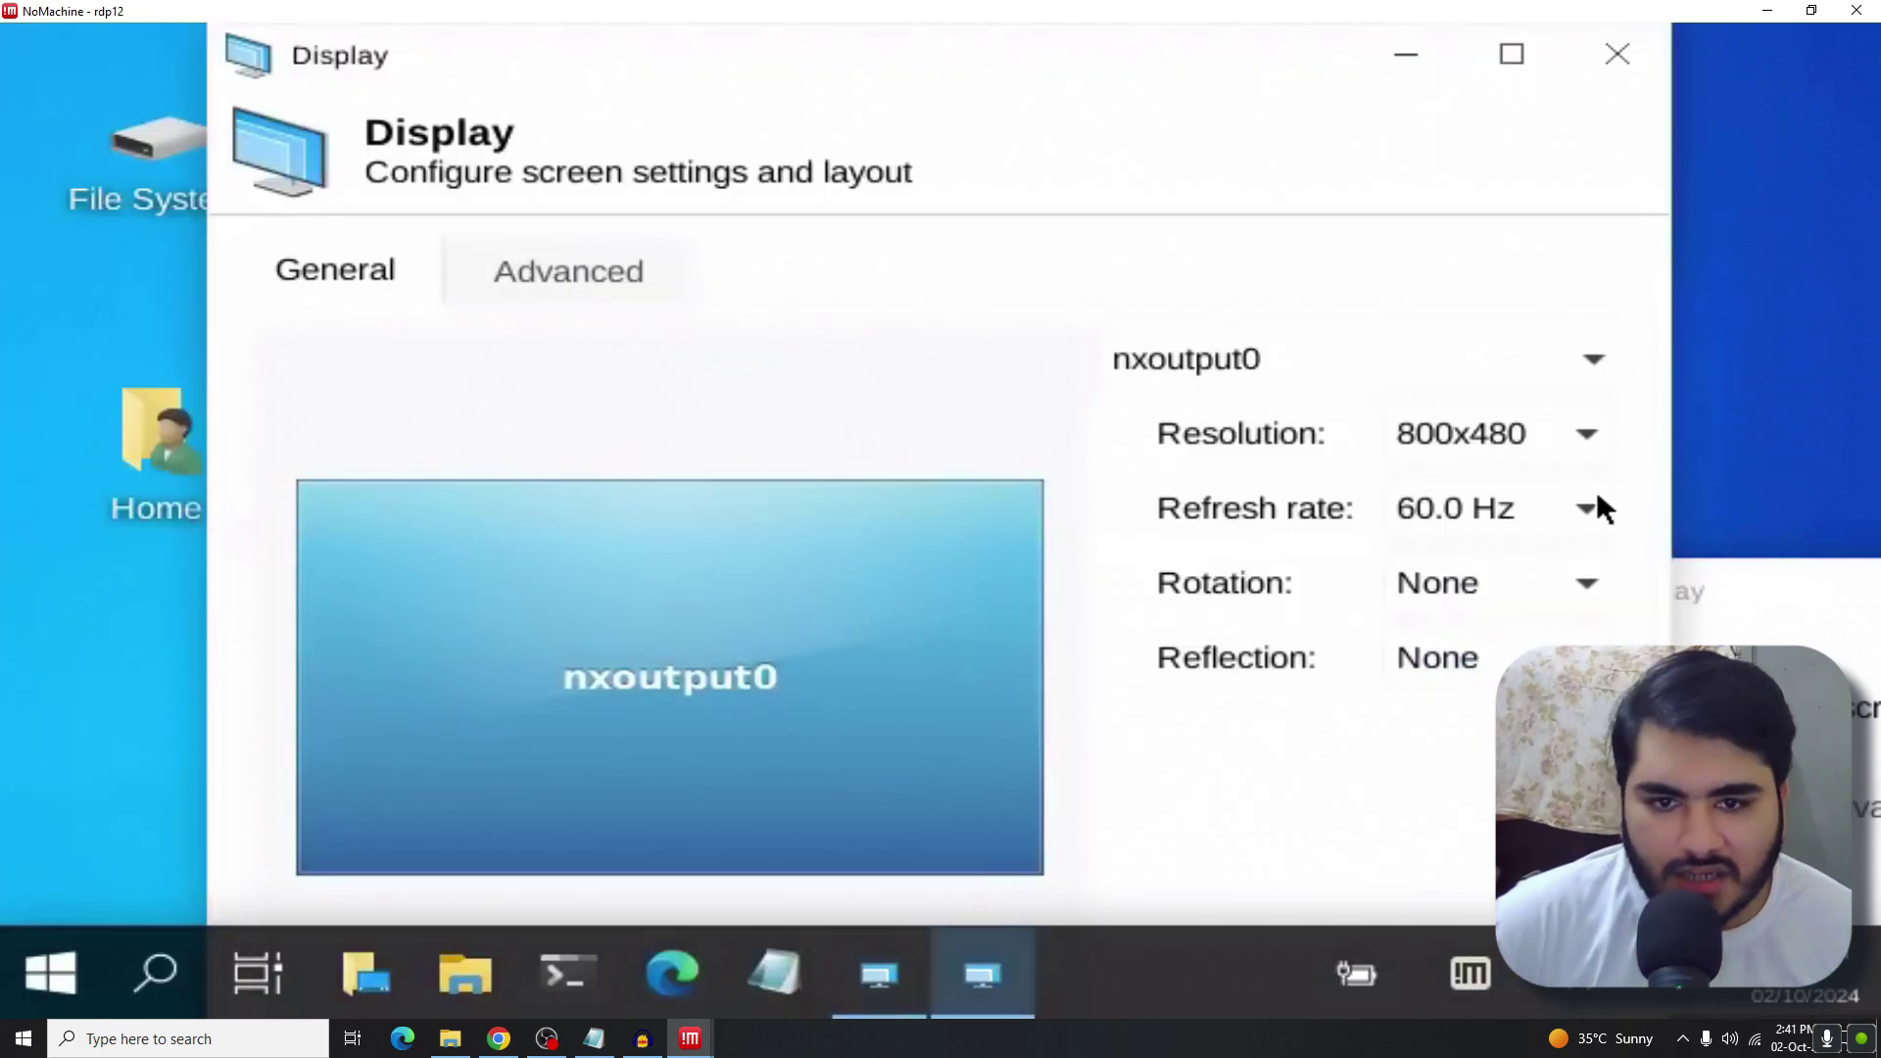
pyautogui.click(1529, 416)
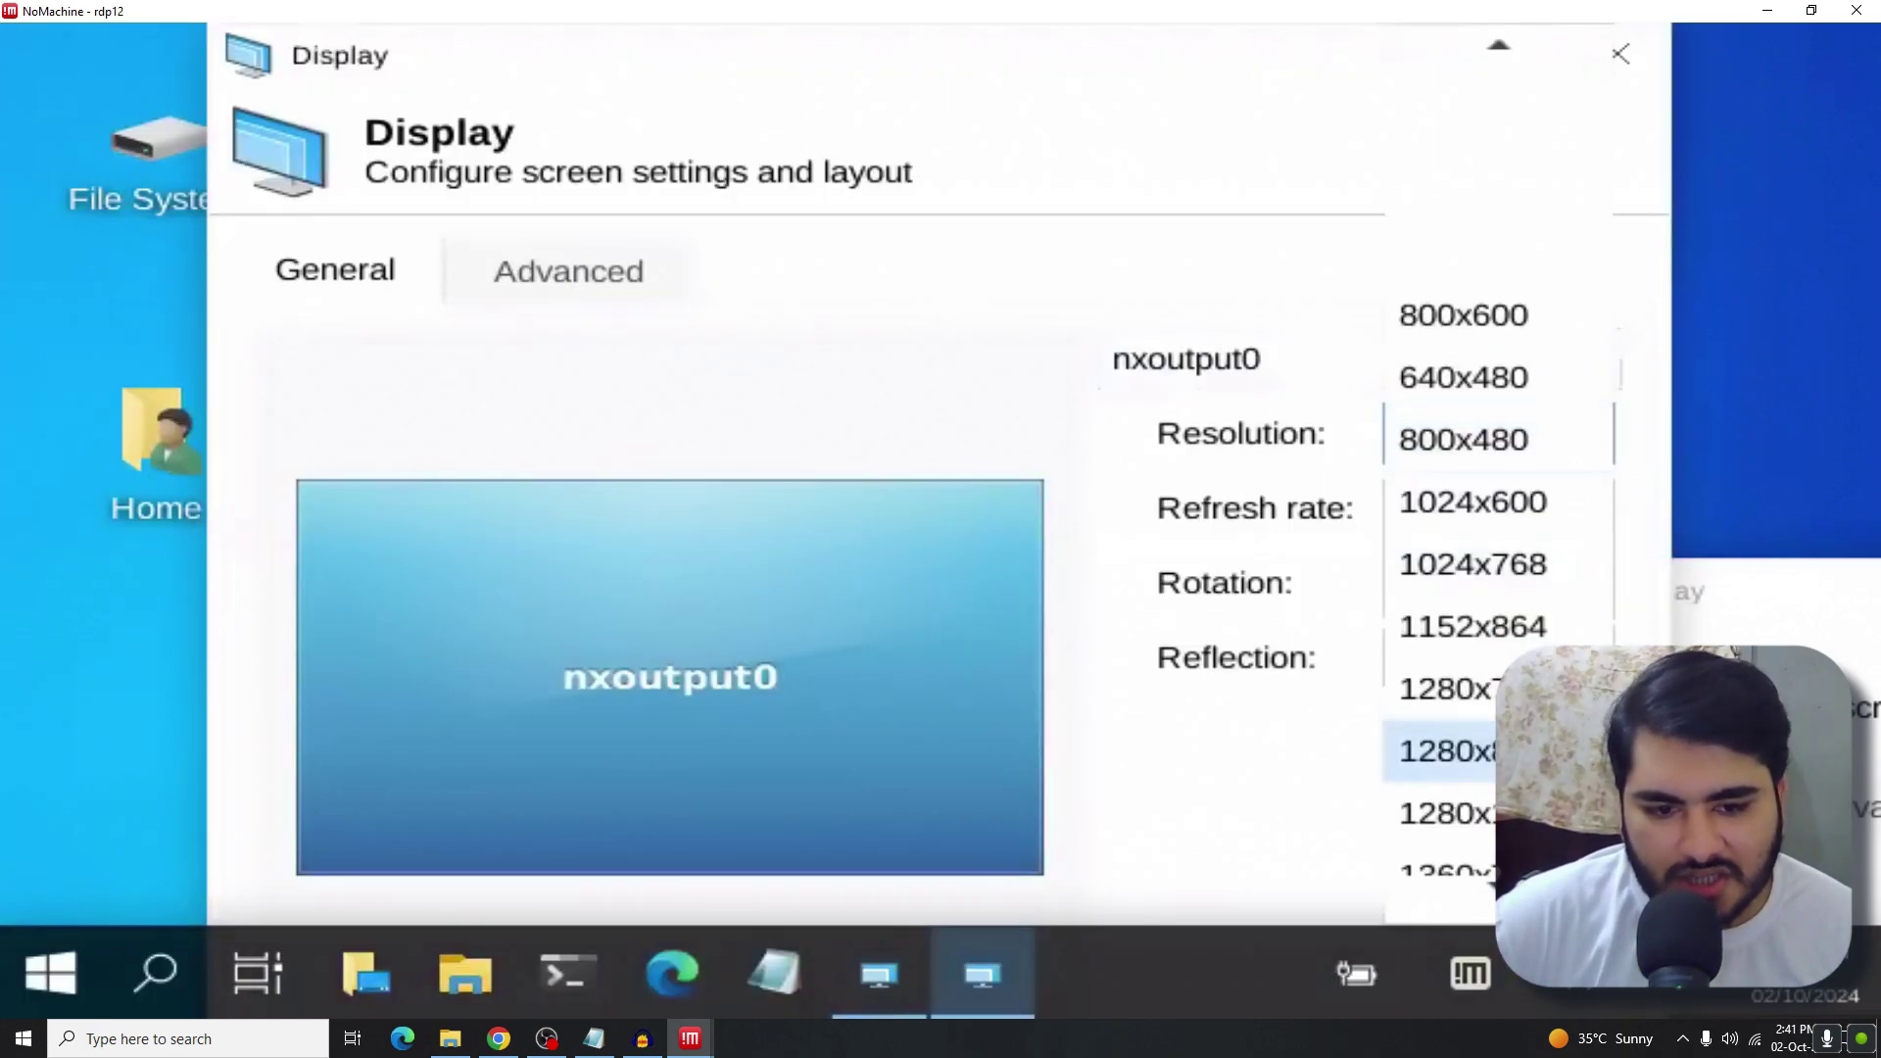
pyautogui.scroll(-3, 1499, 588)
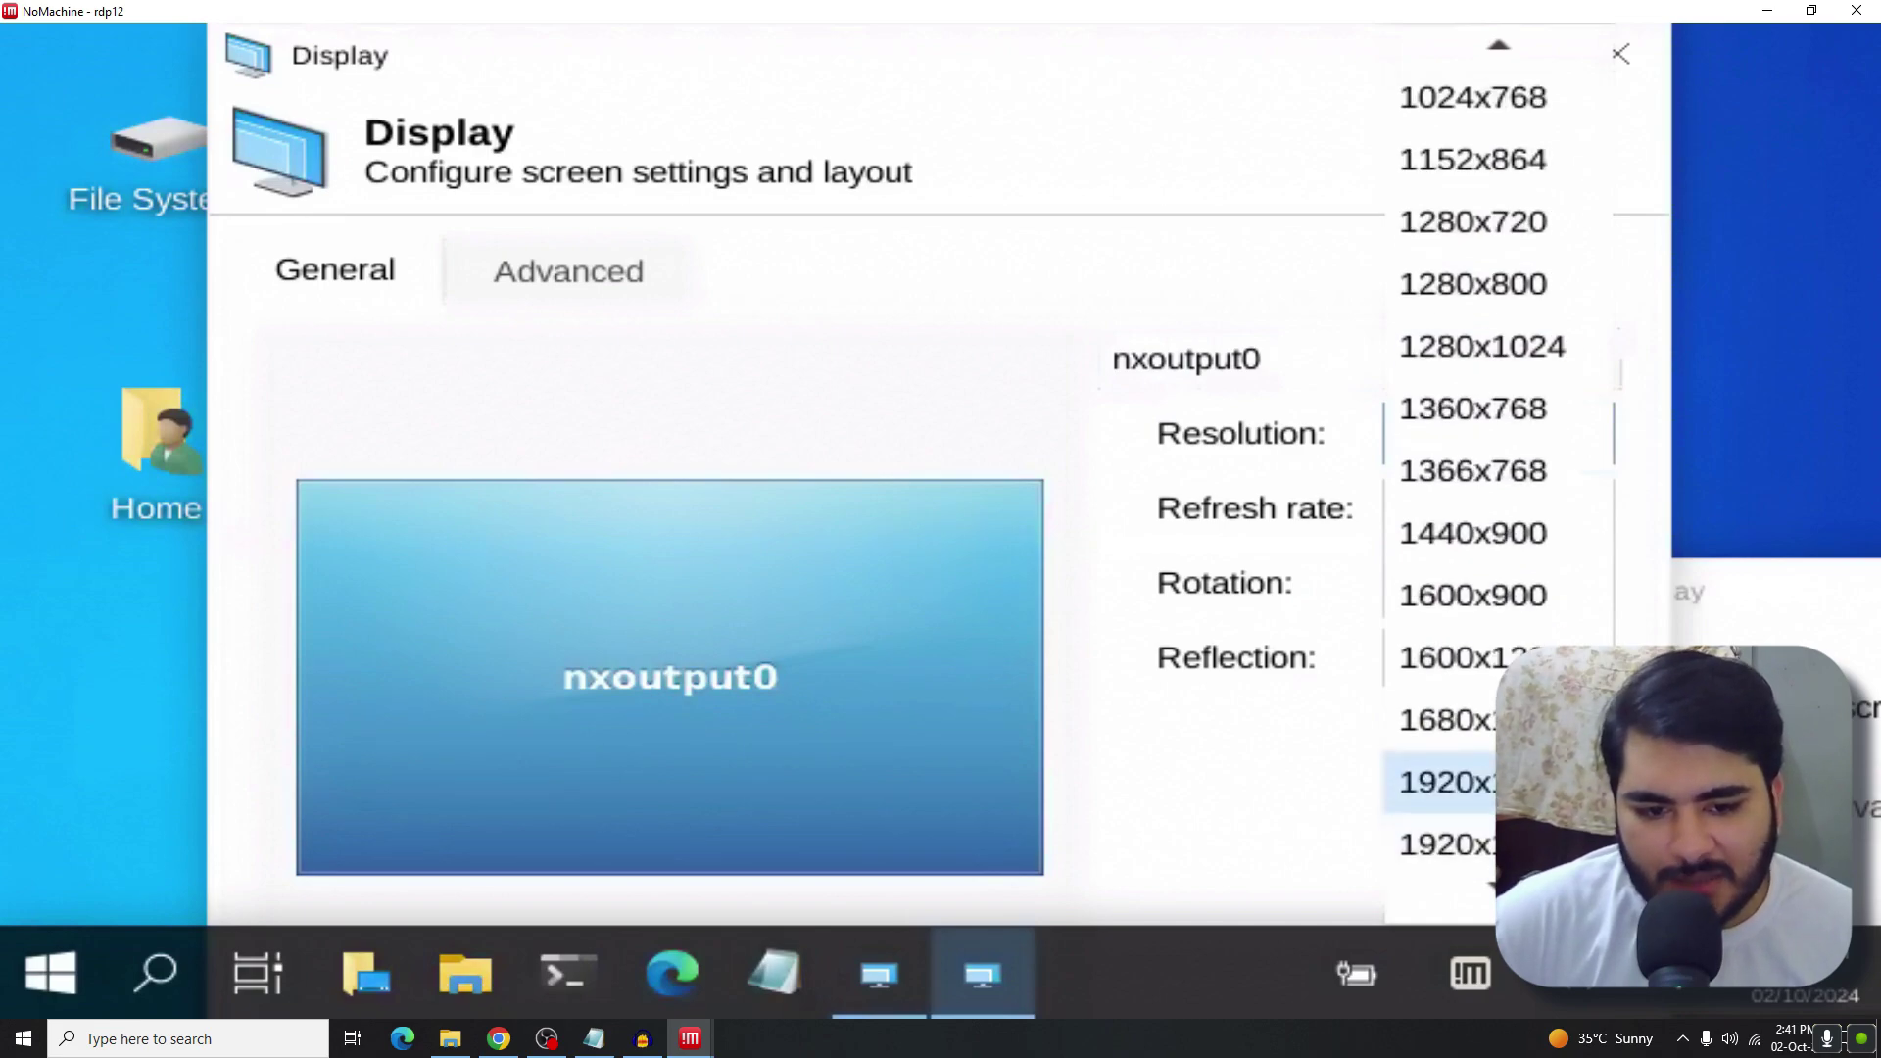
pyautogui.click(1528, 782)
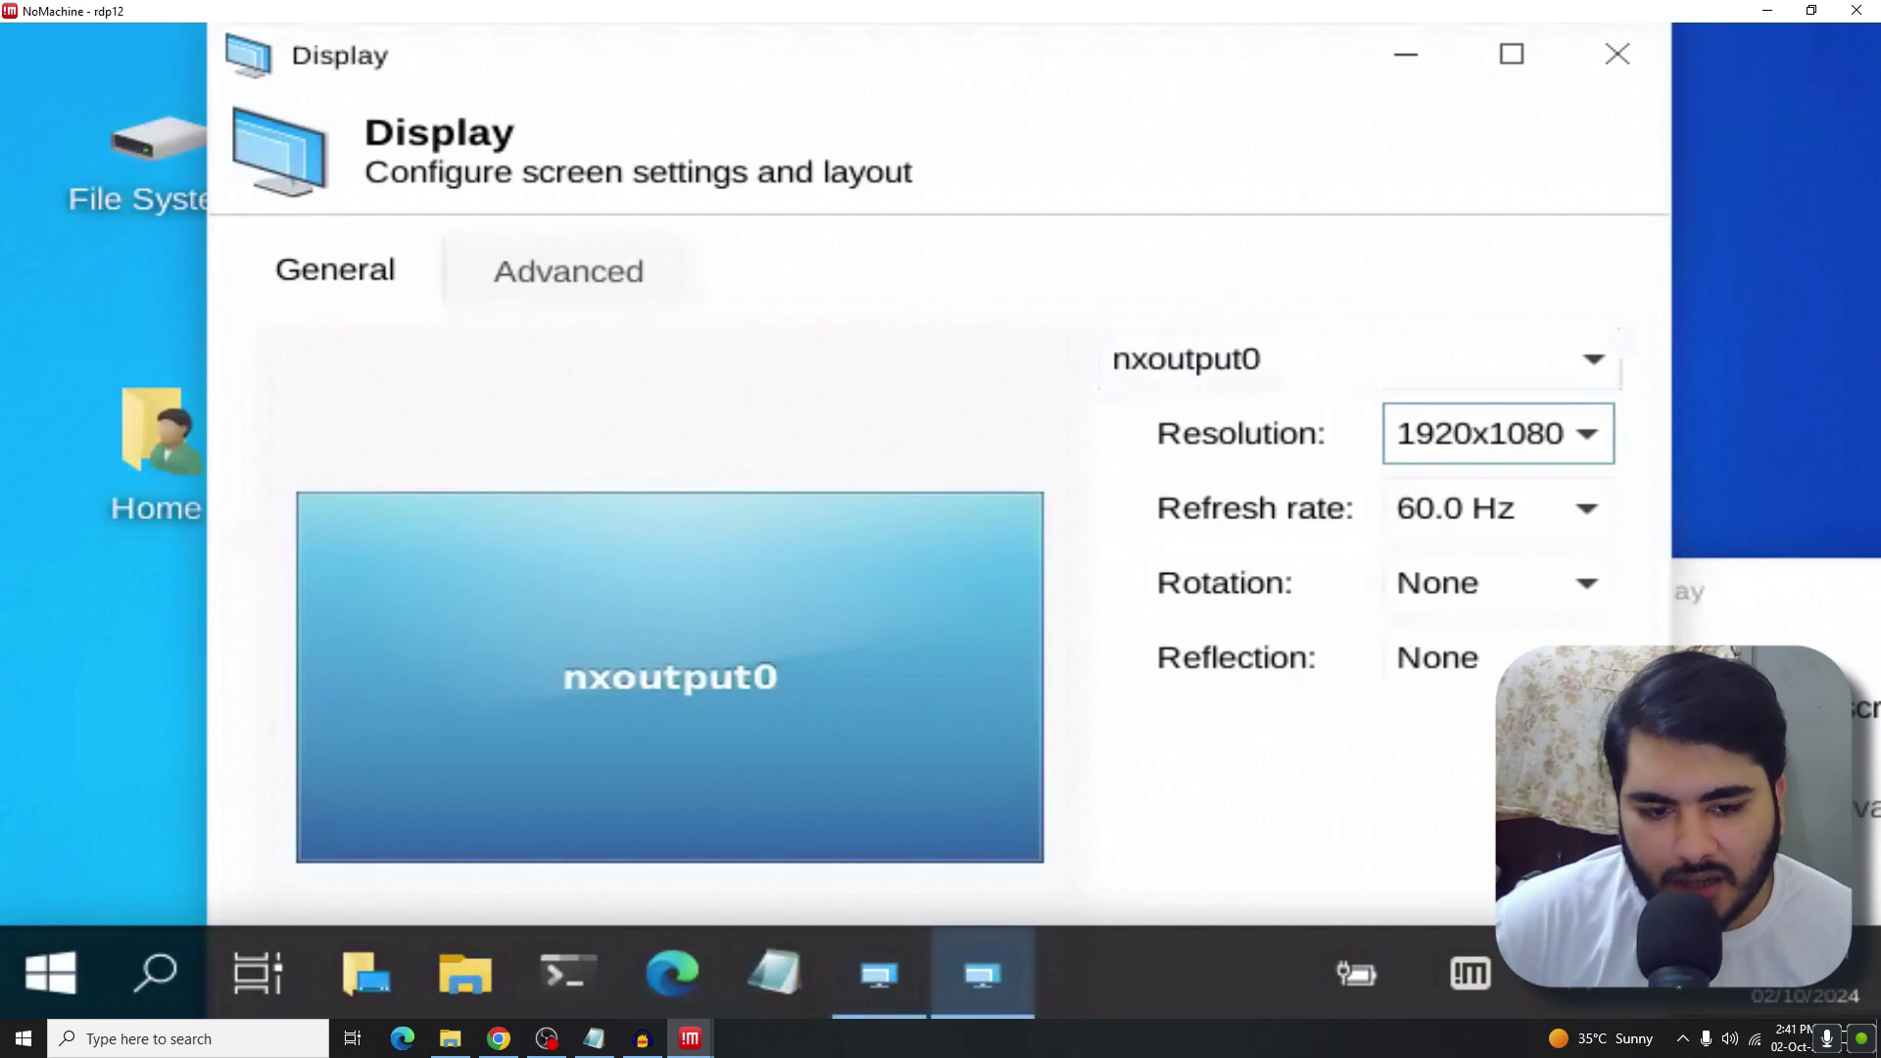
pyautogui.click(1555, 766)
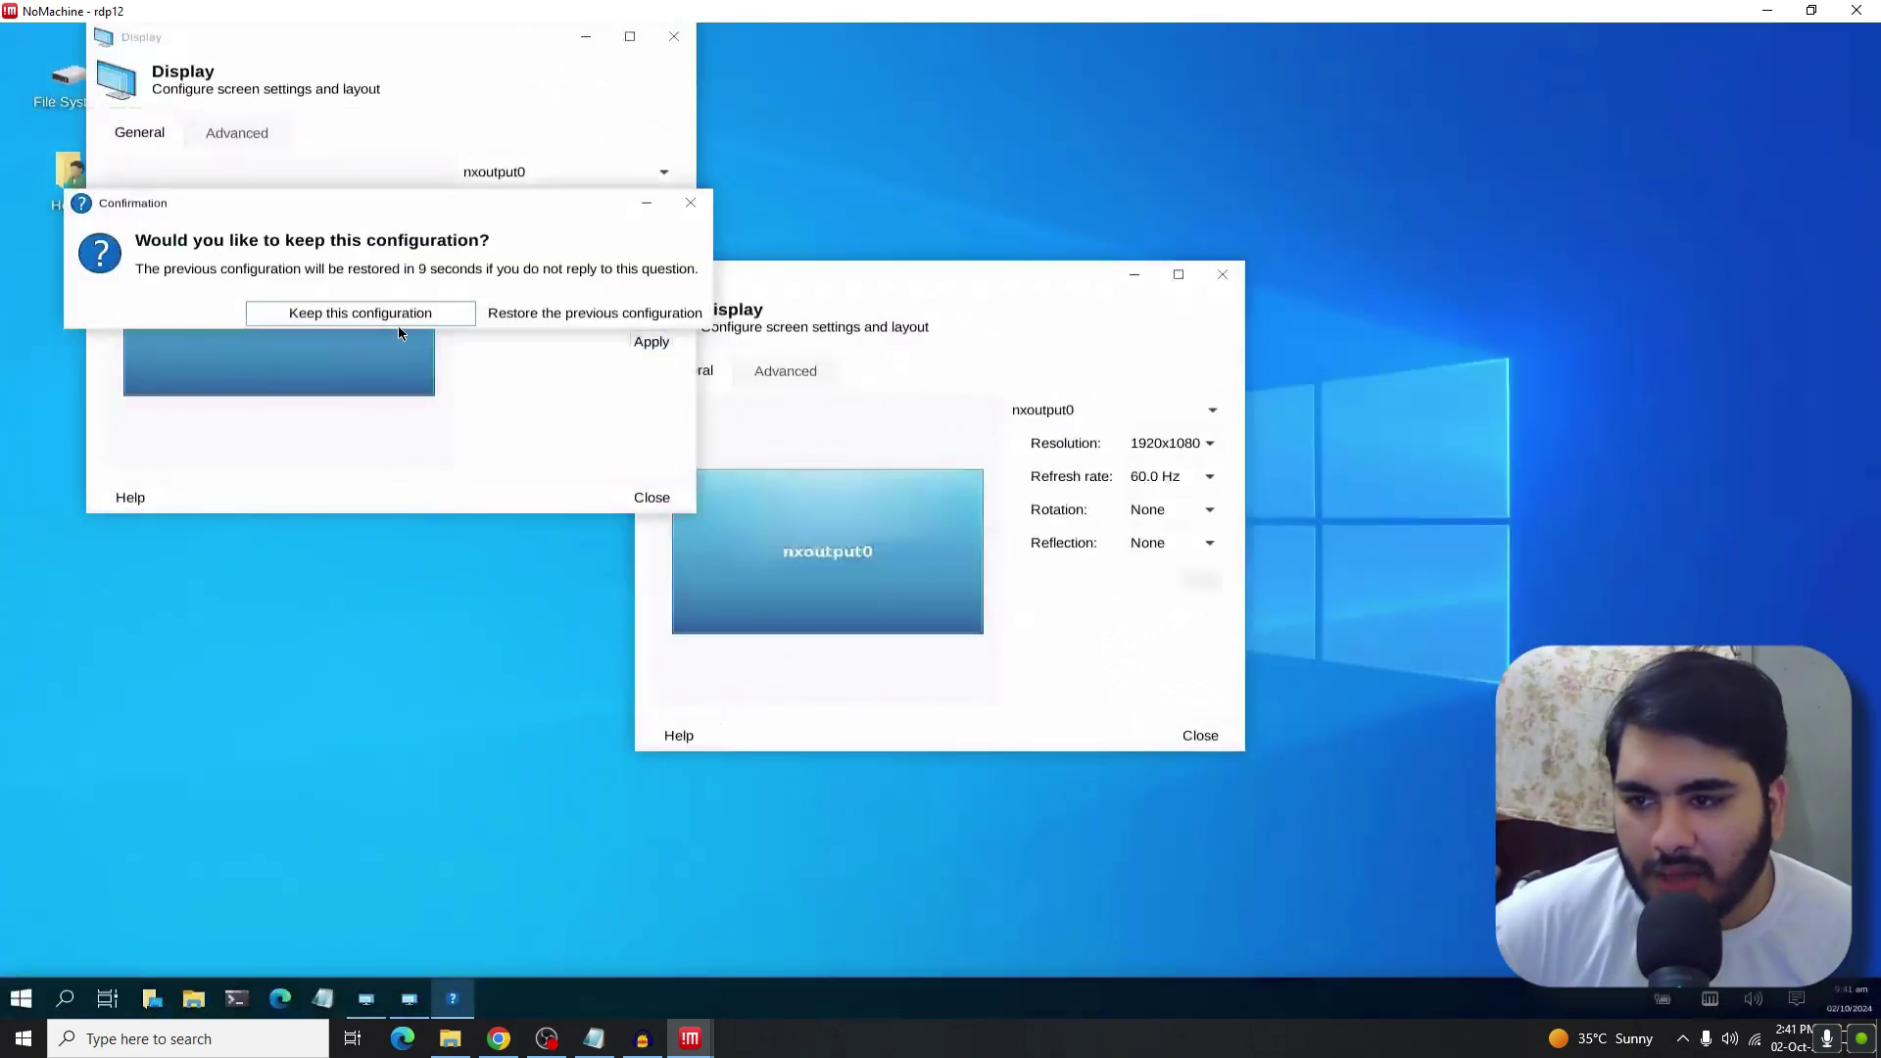
pyautogui.click(422, 315)
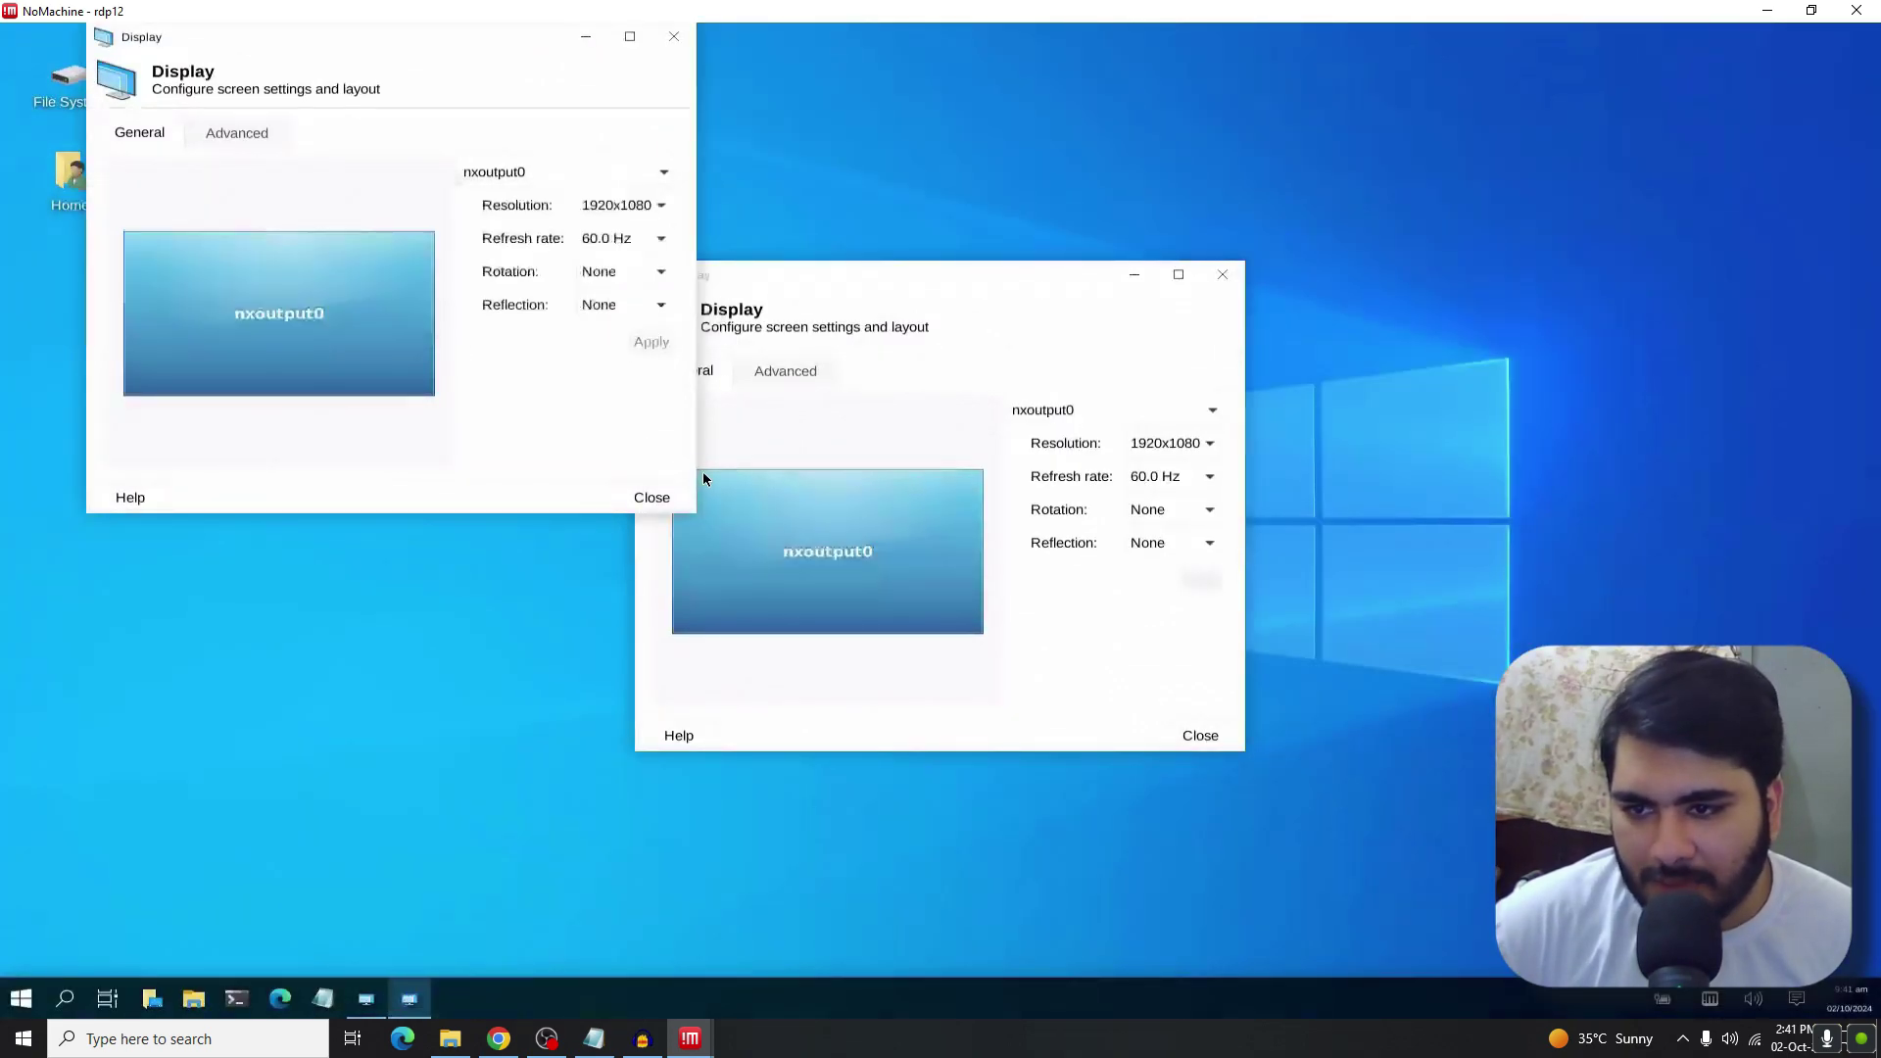
pyautogui.click(652, 497)
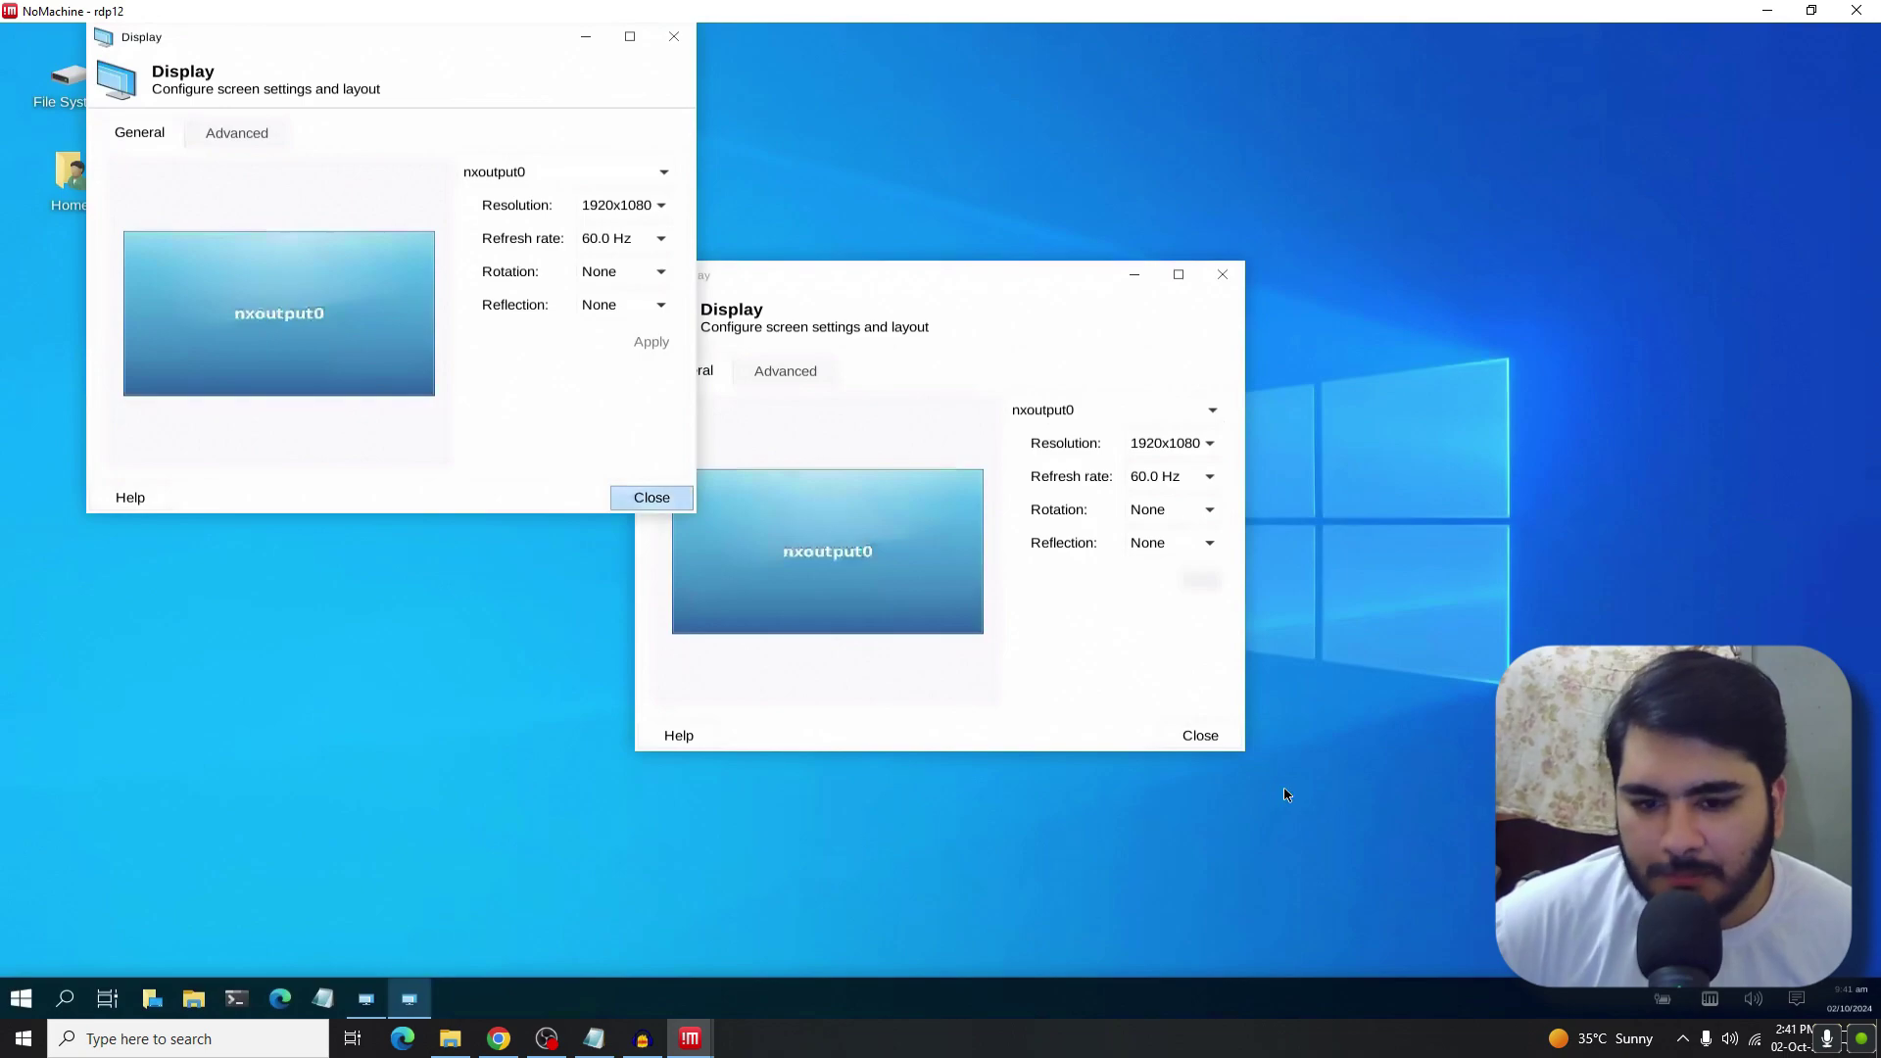
pyautogui.click(1203, 734)
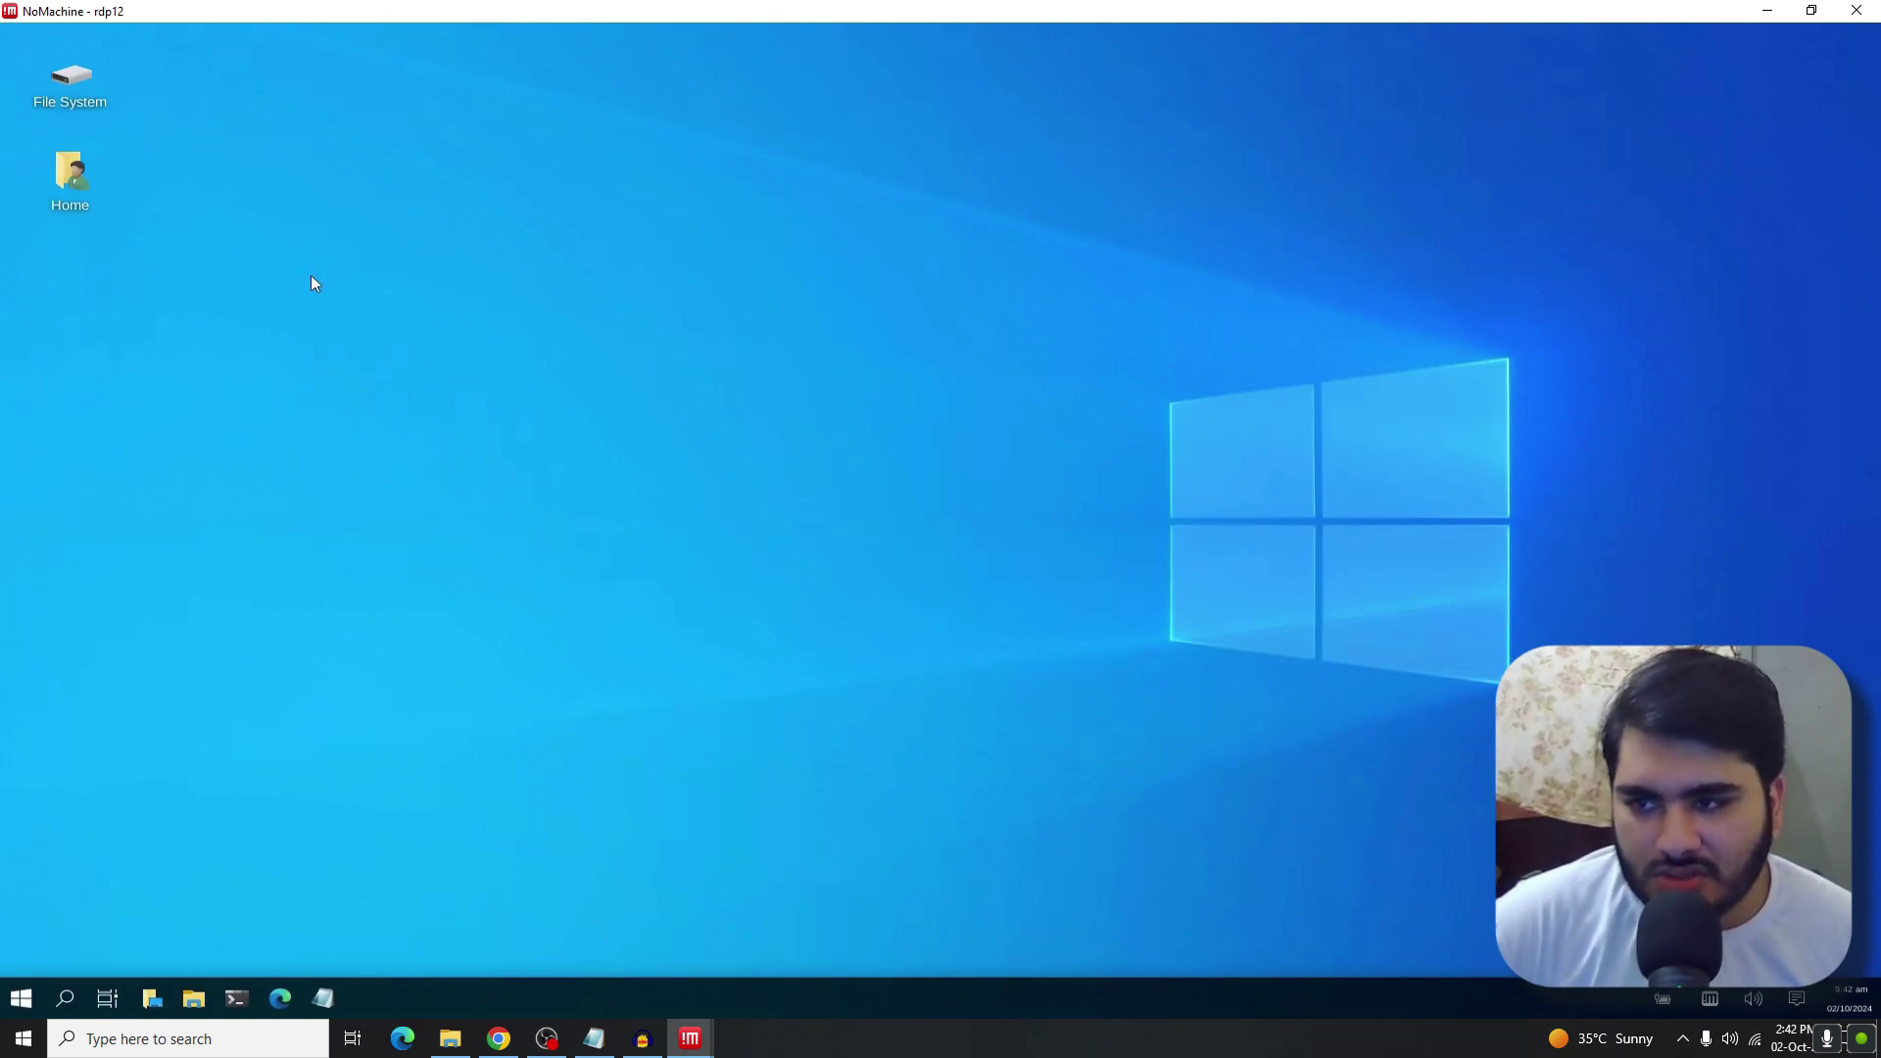
pyautogui.click(16, 1011)
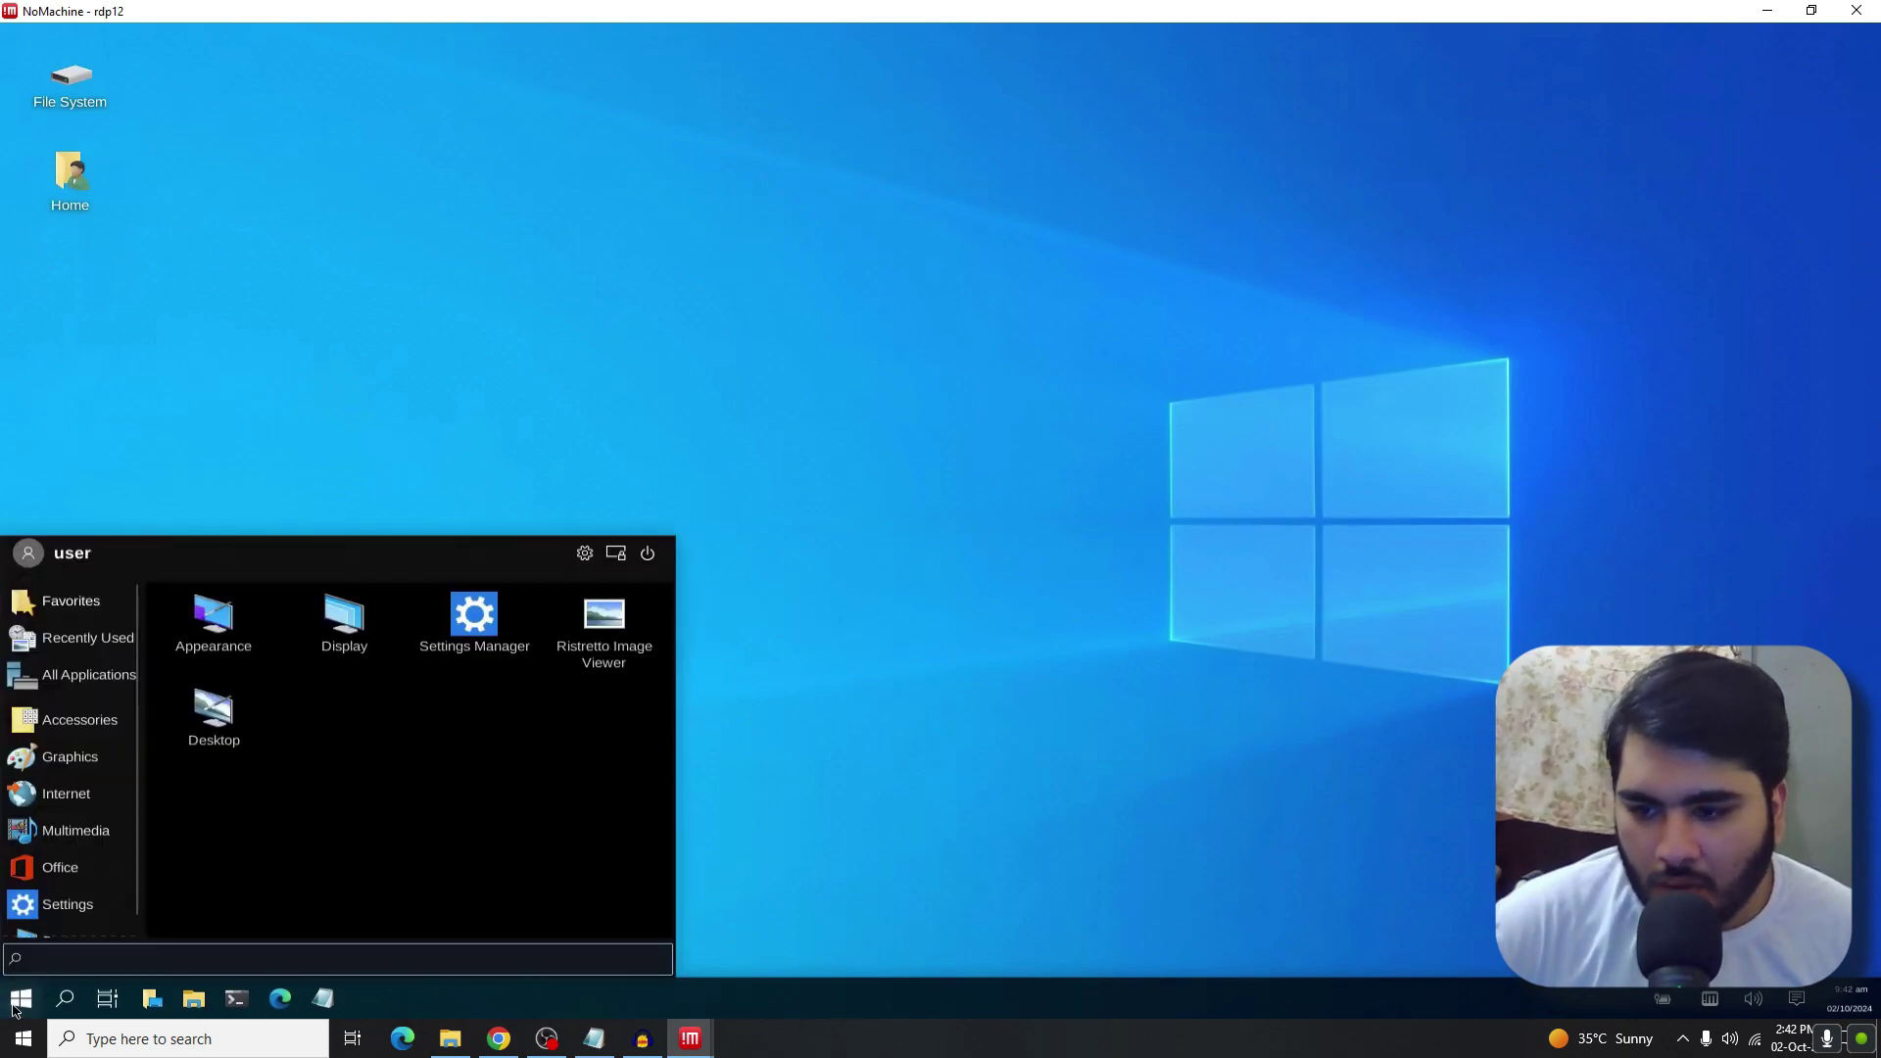
pyautogui.click(69, 796)
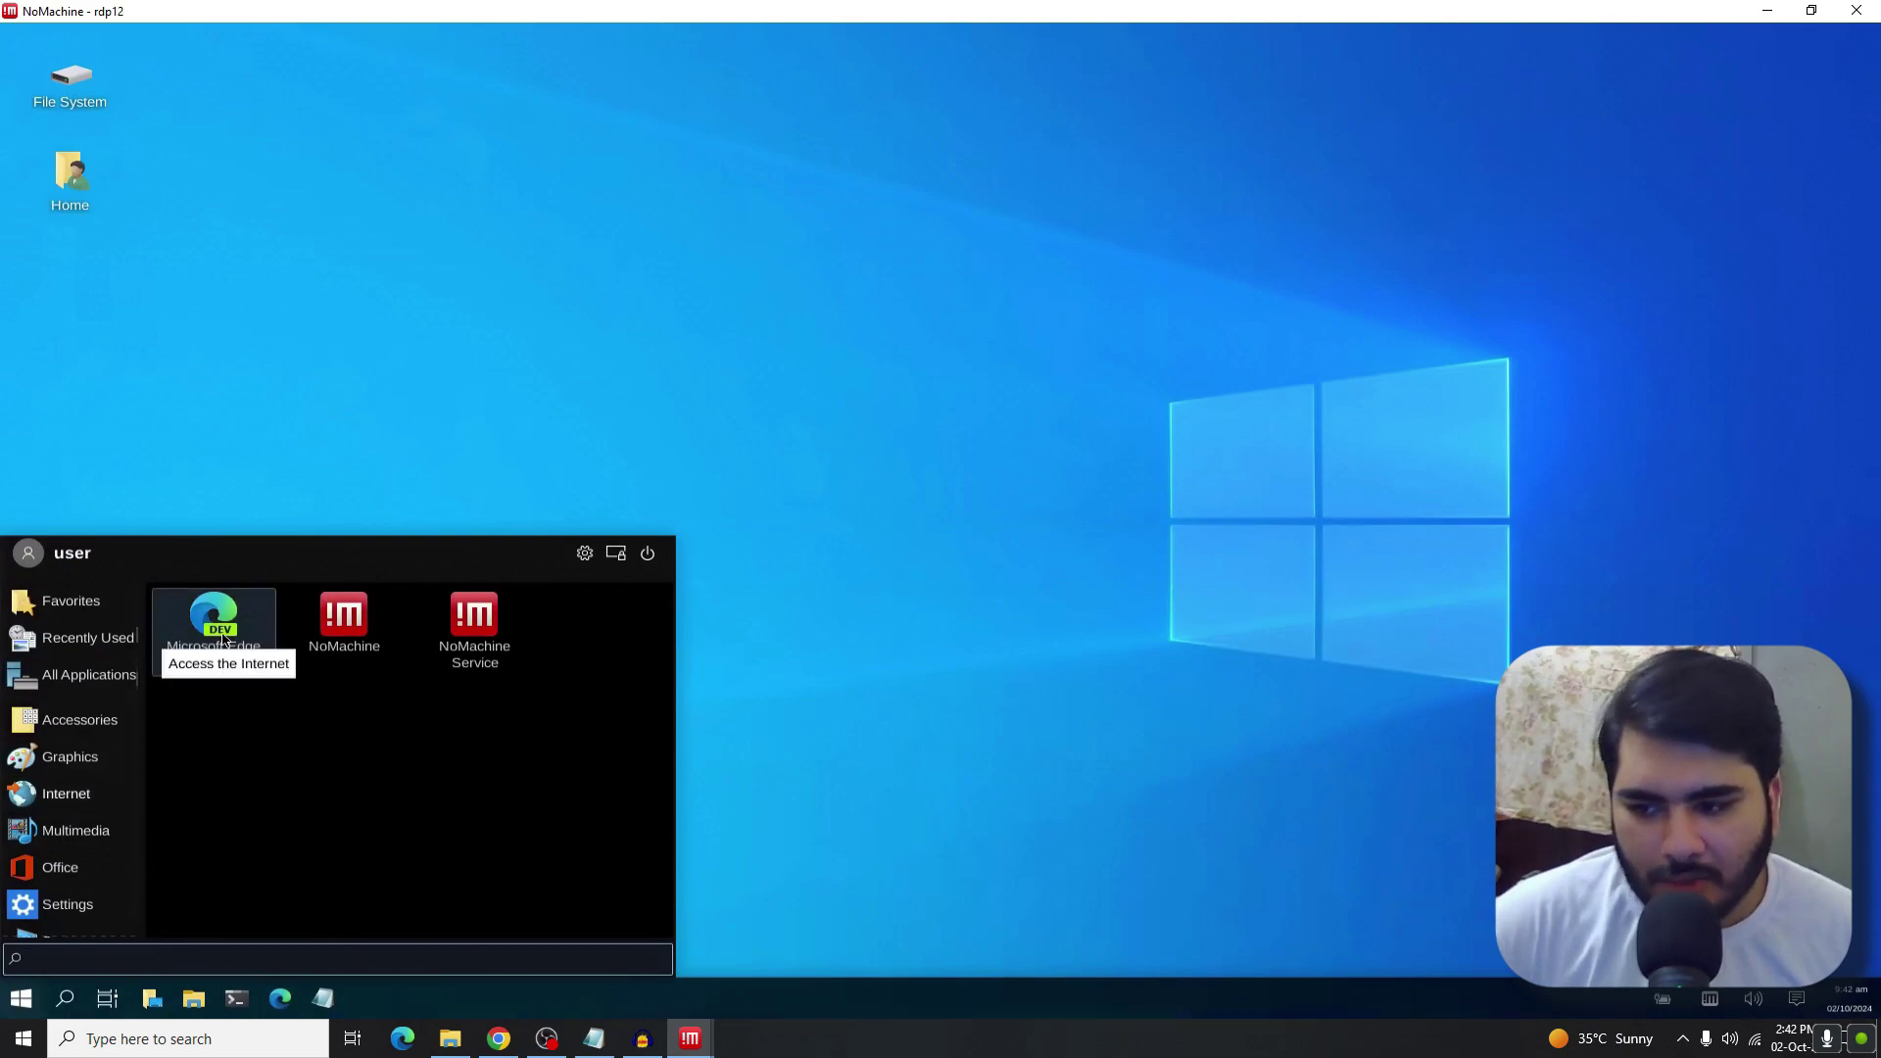
pyautogui.click(460, 200)
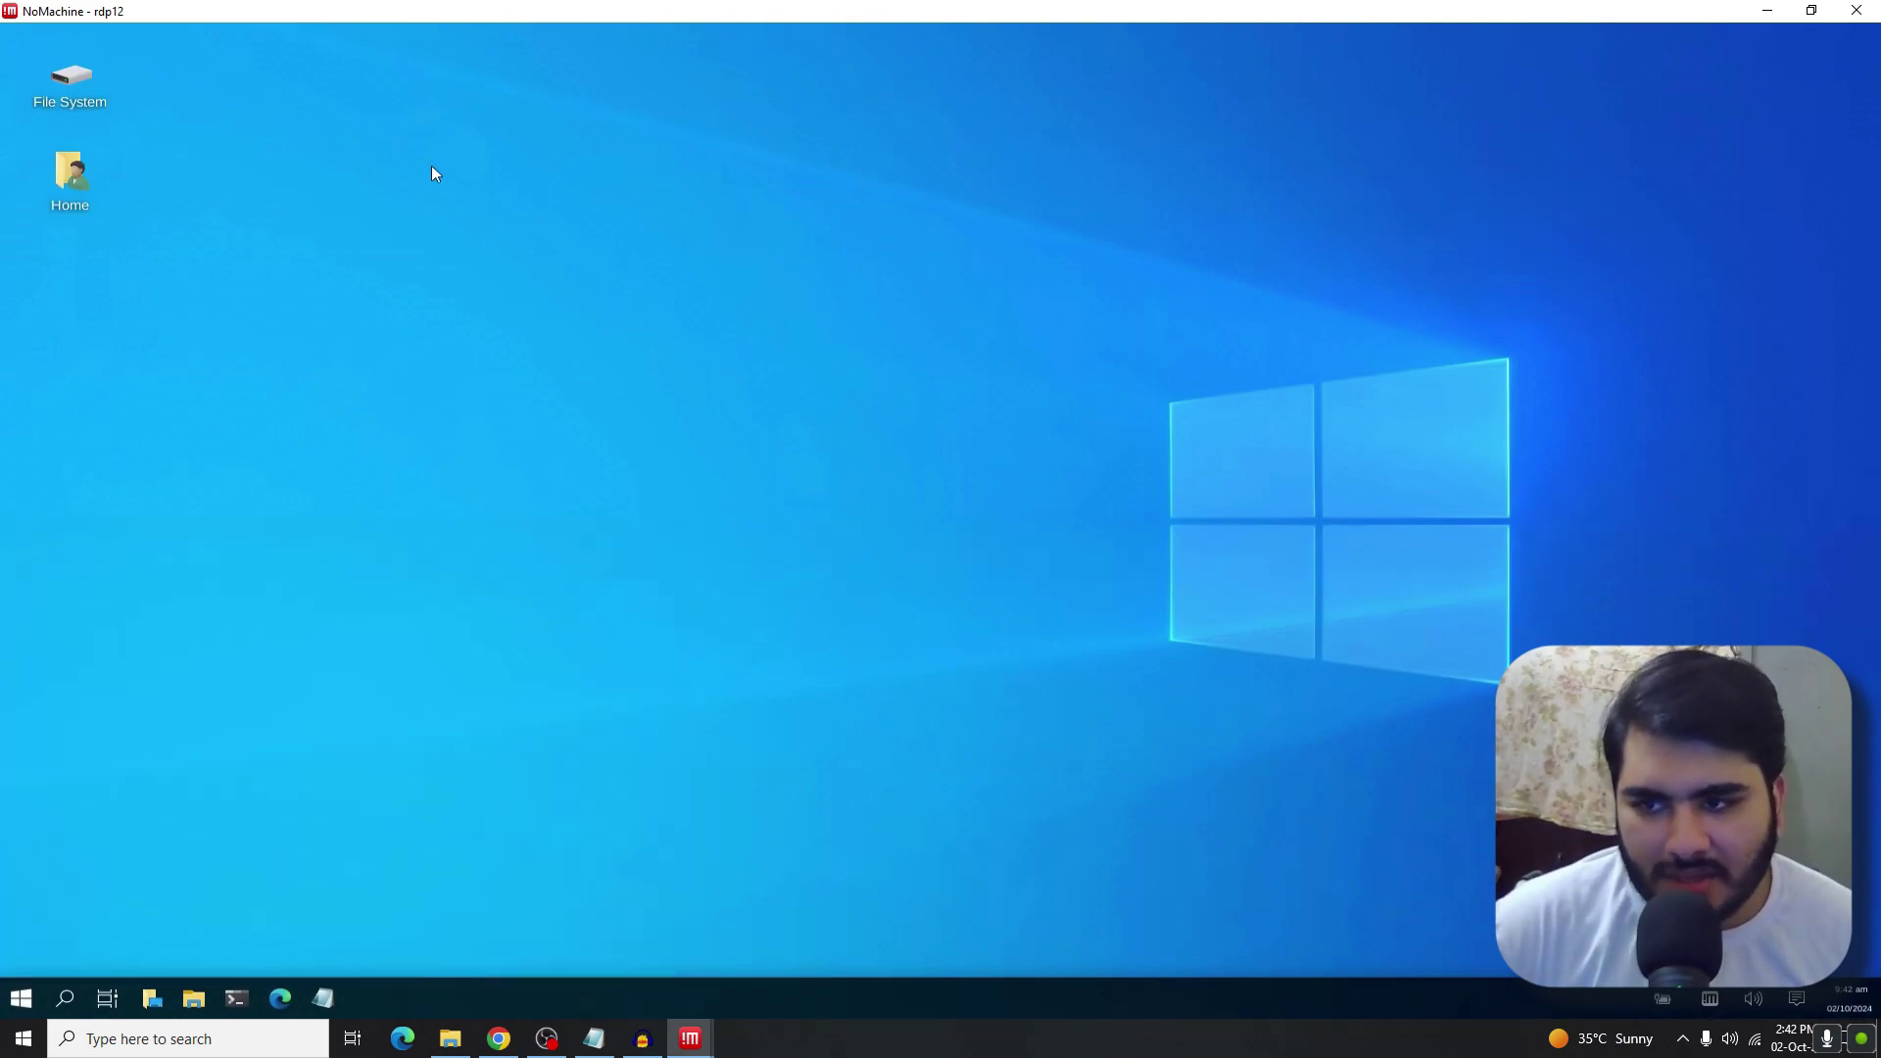
# - Launch Microsoft Edge (dev) on the remote desktop and maximize its window
pyautogui.rightClick(431, 167)
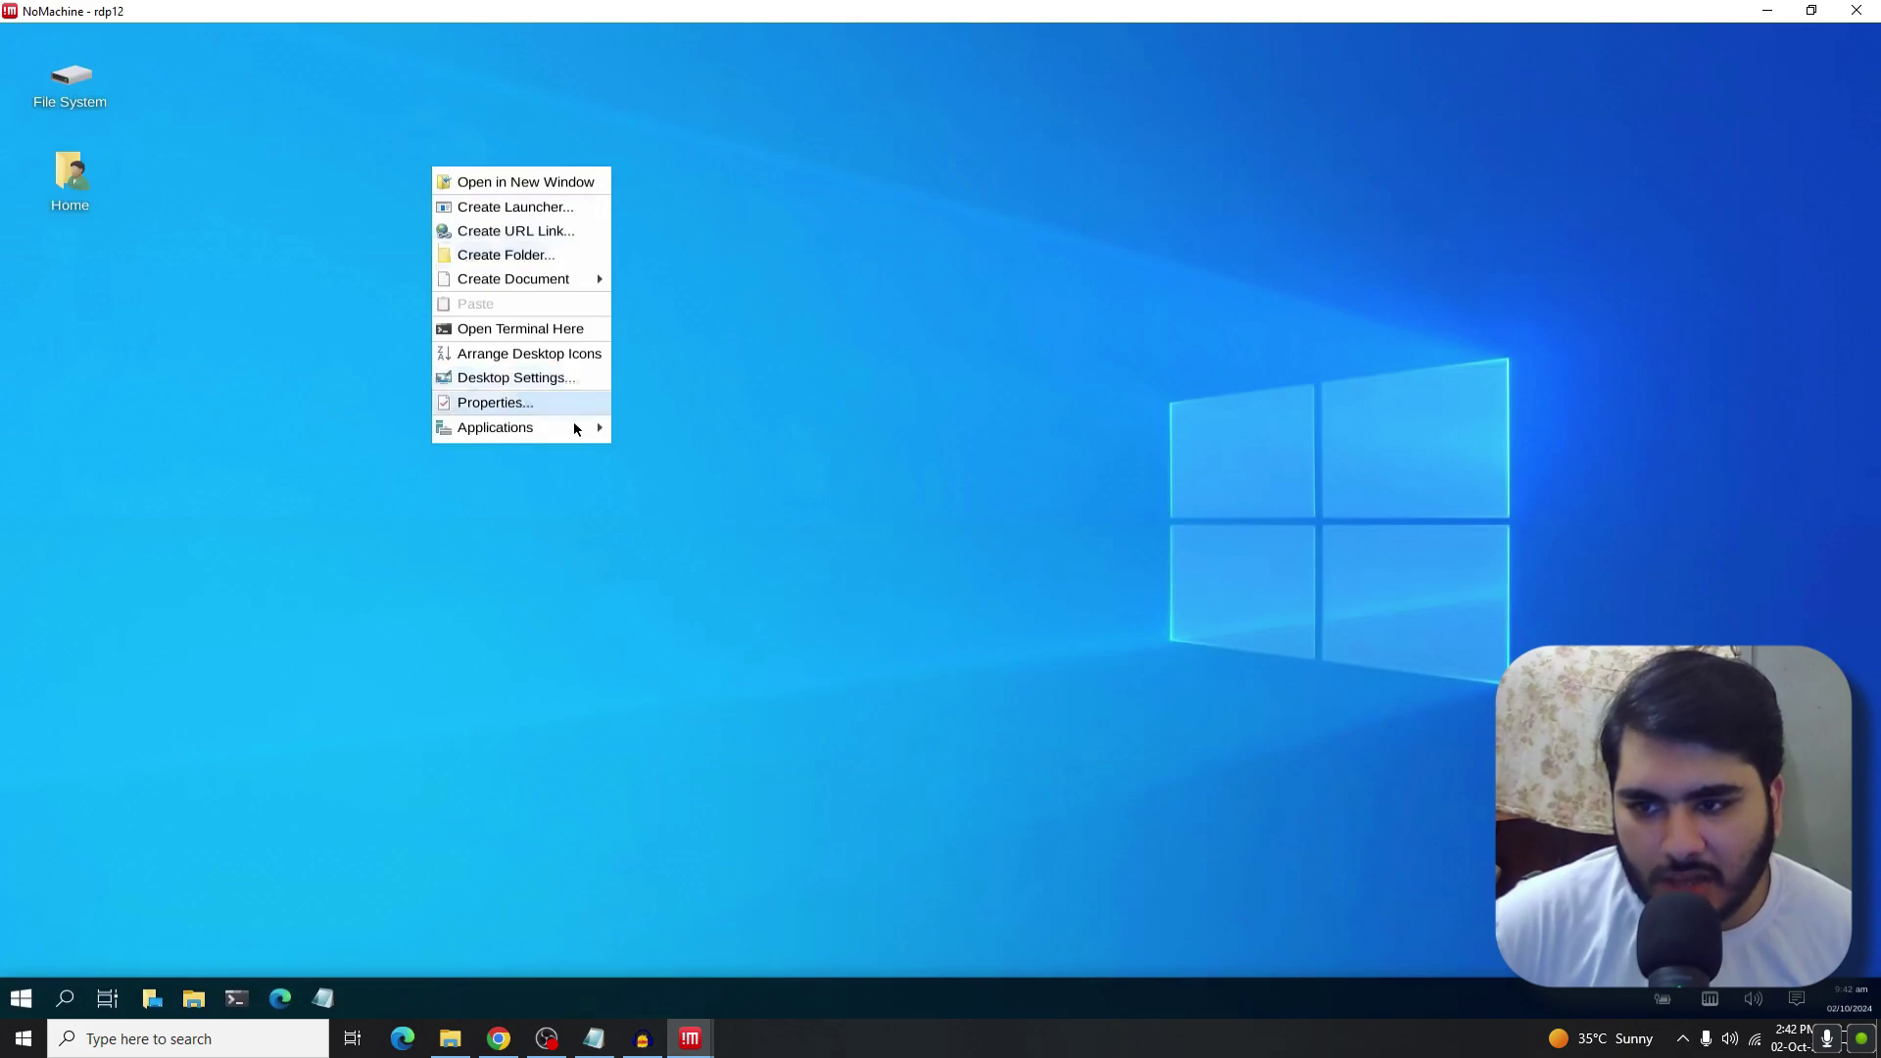
pyautogui.moveTo(580, 431)
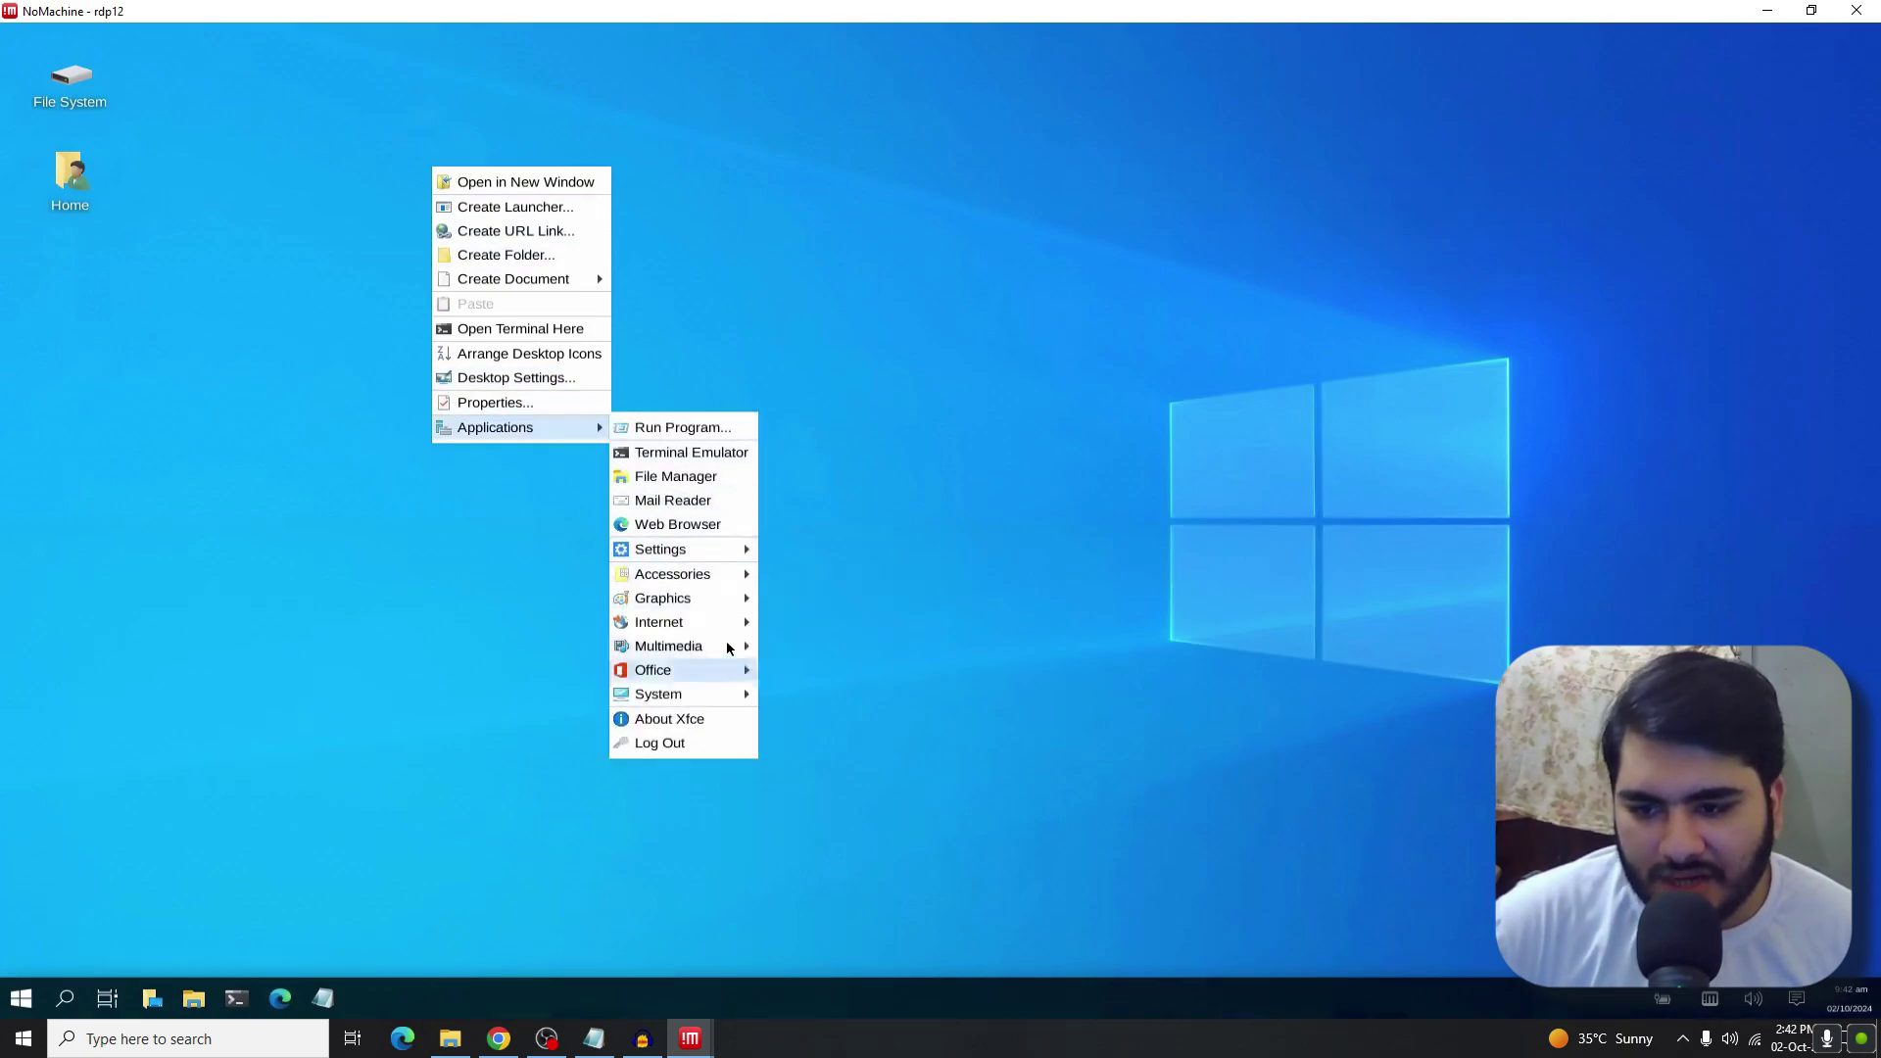
pyautogui.moveTo(725, 623)
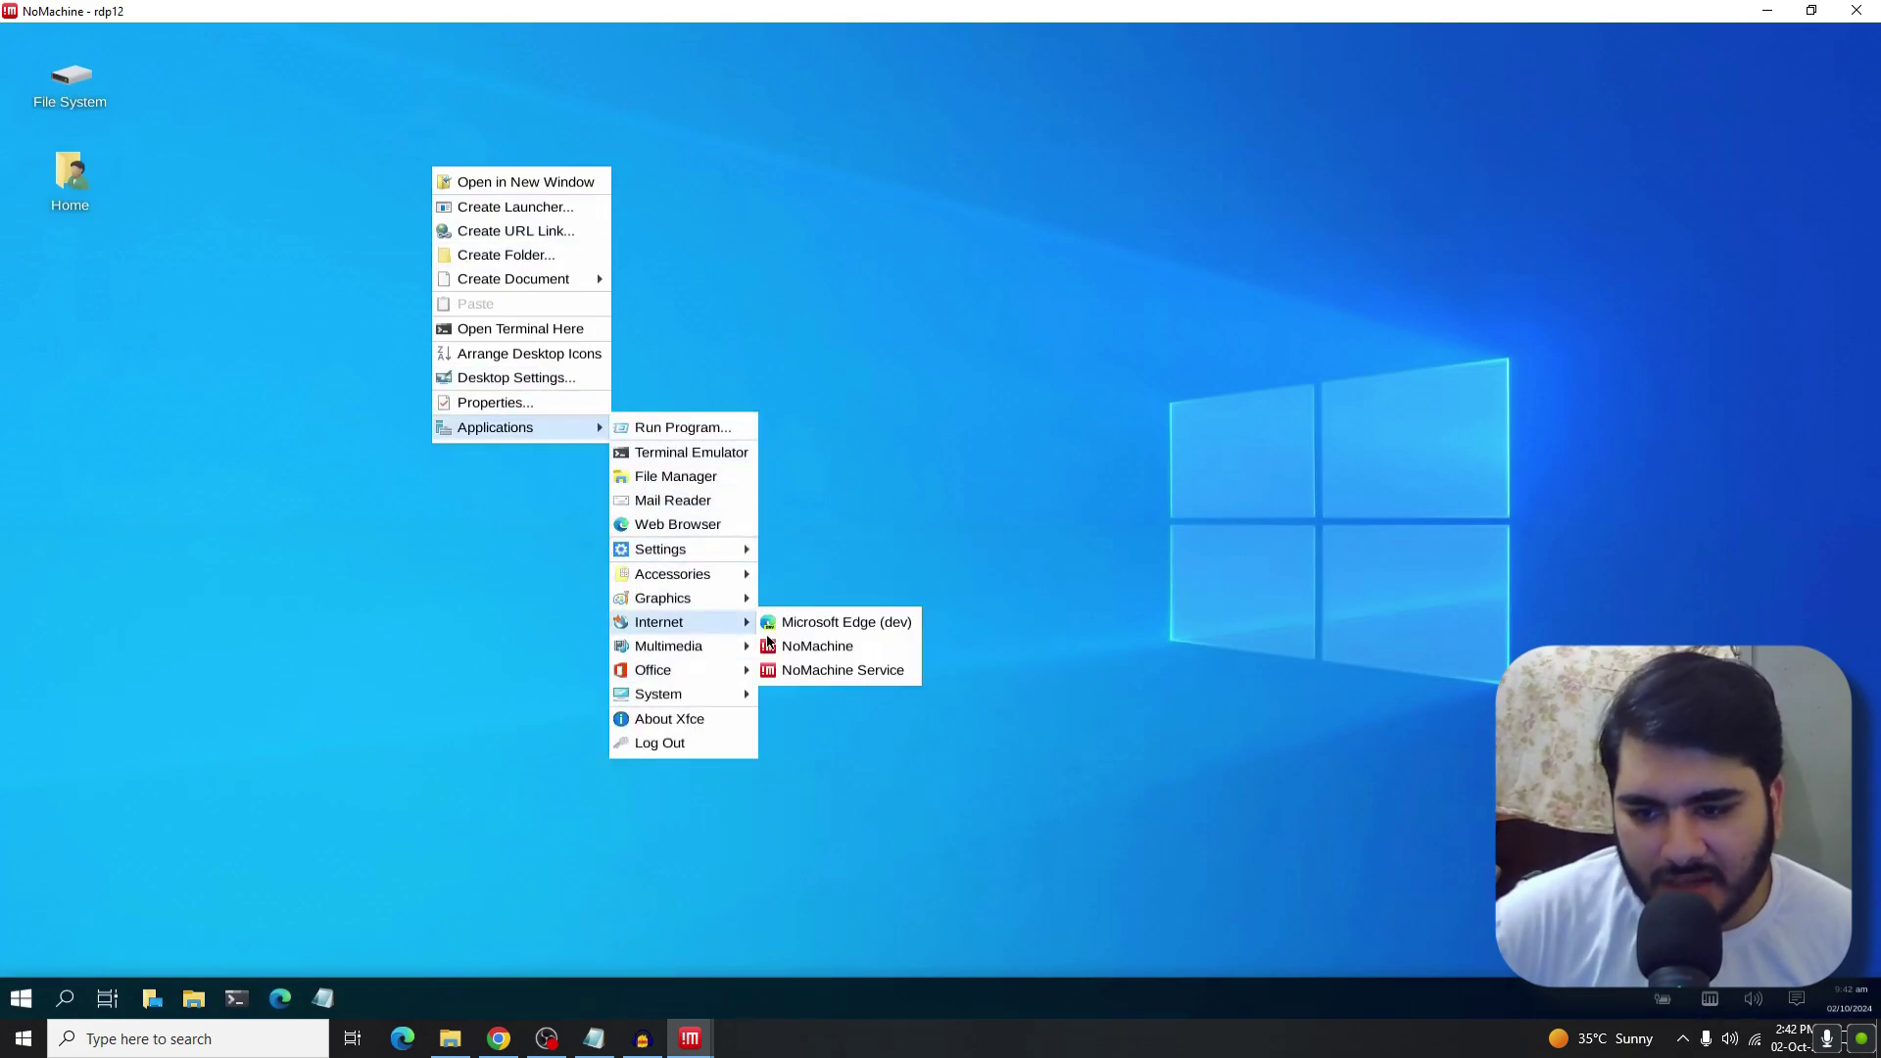
pyautogui.click(826, 623)
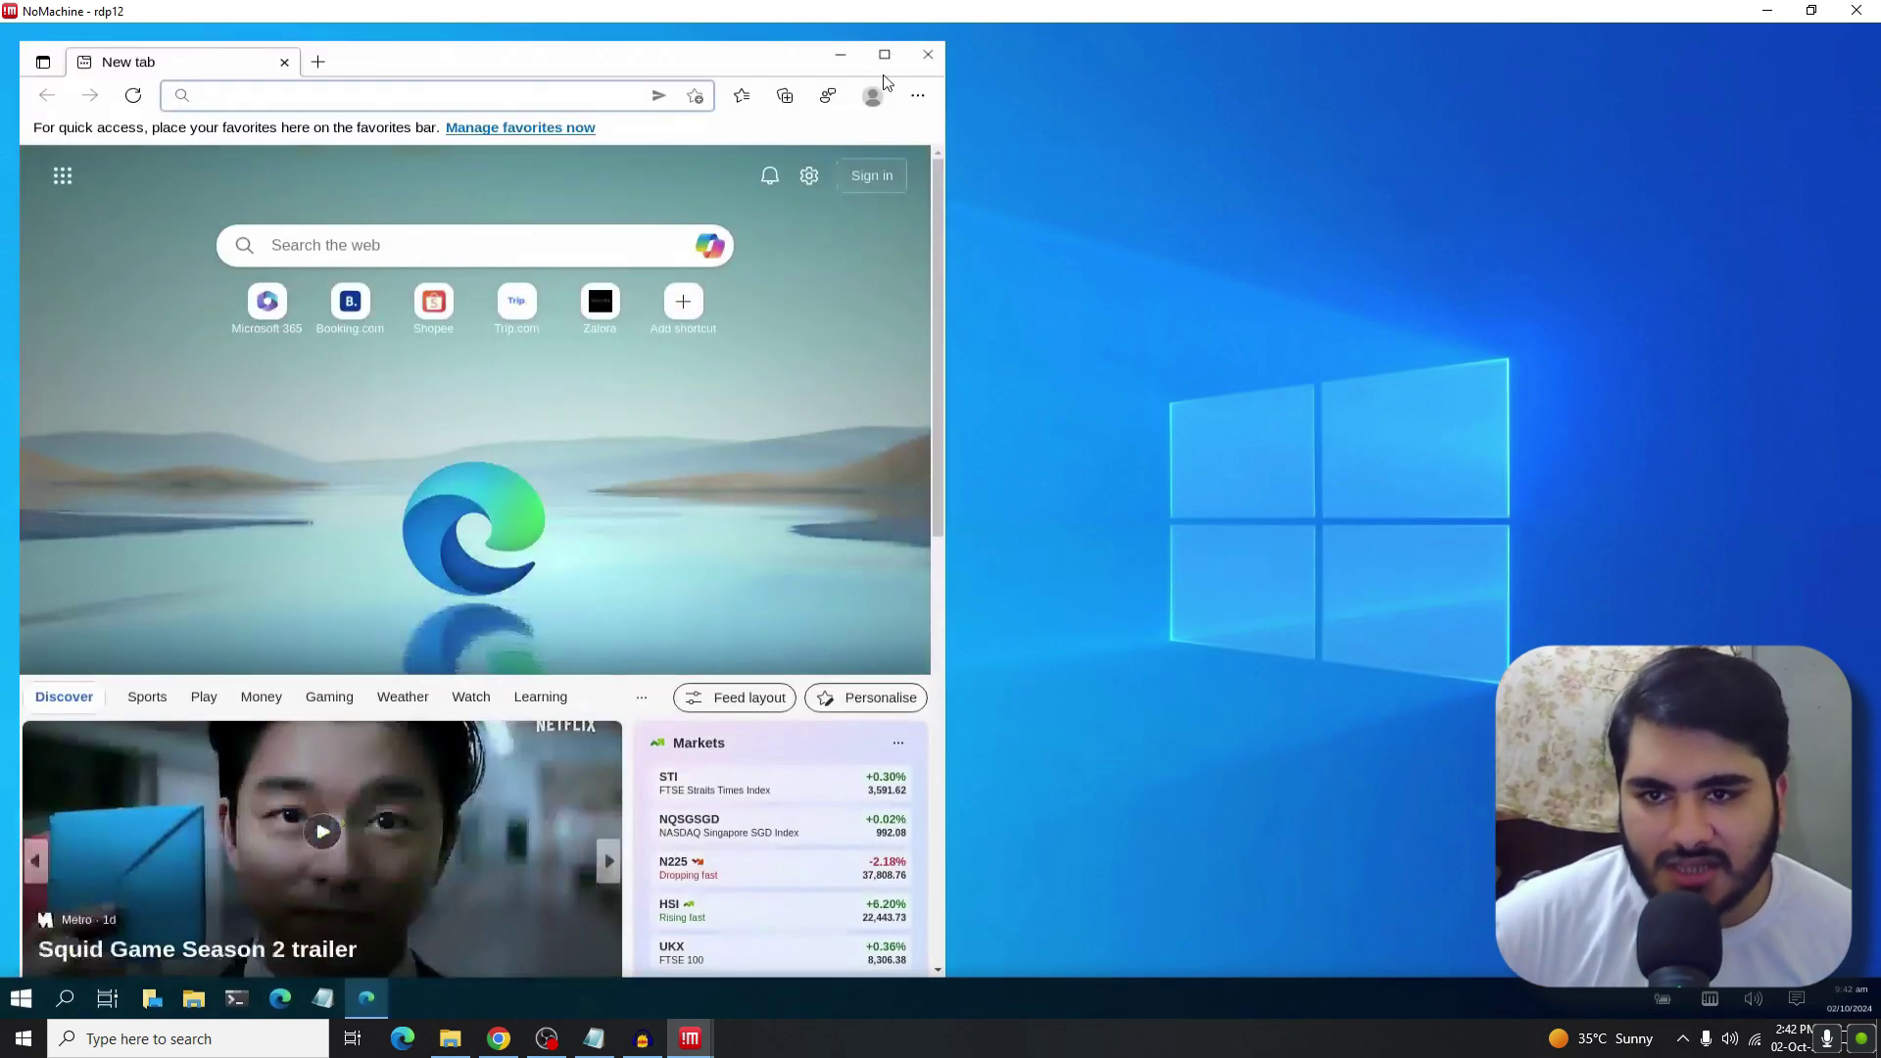
pyautogui.click(885, 56)
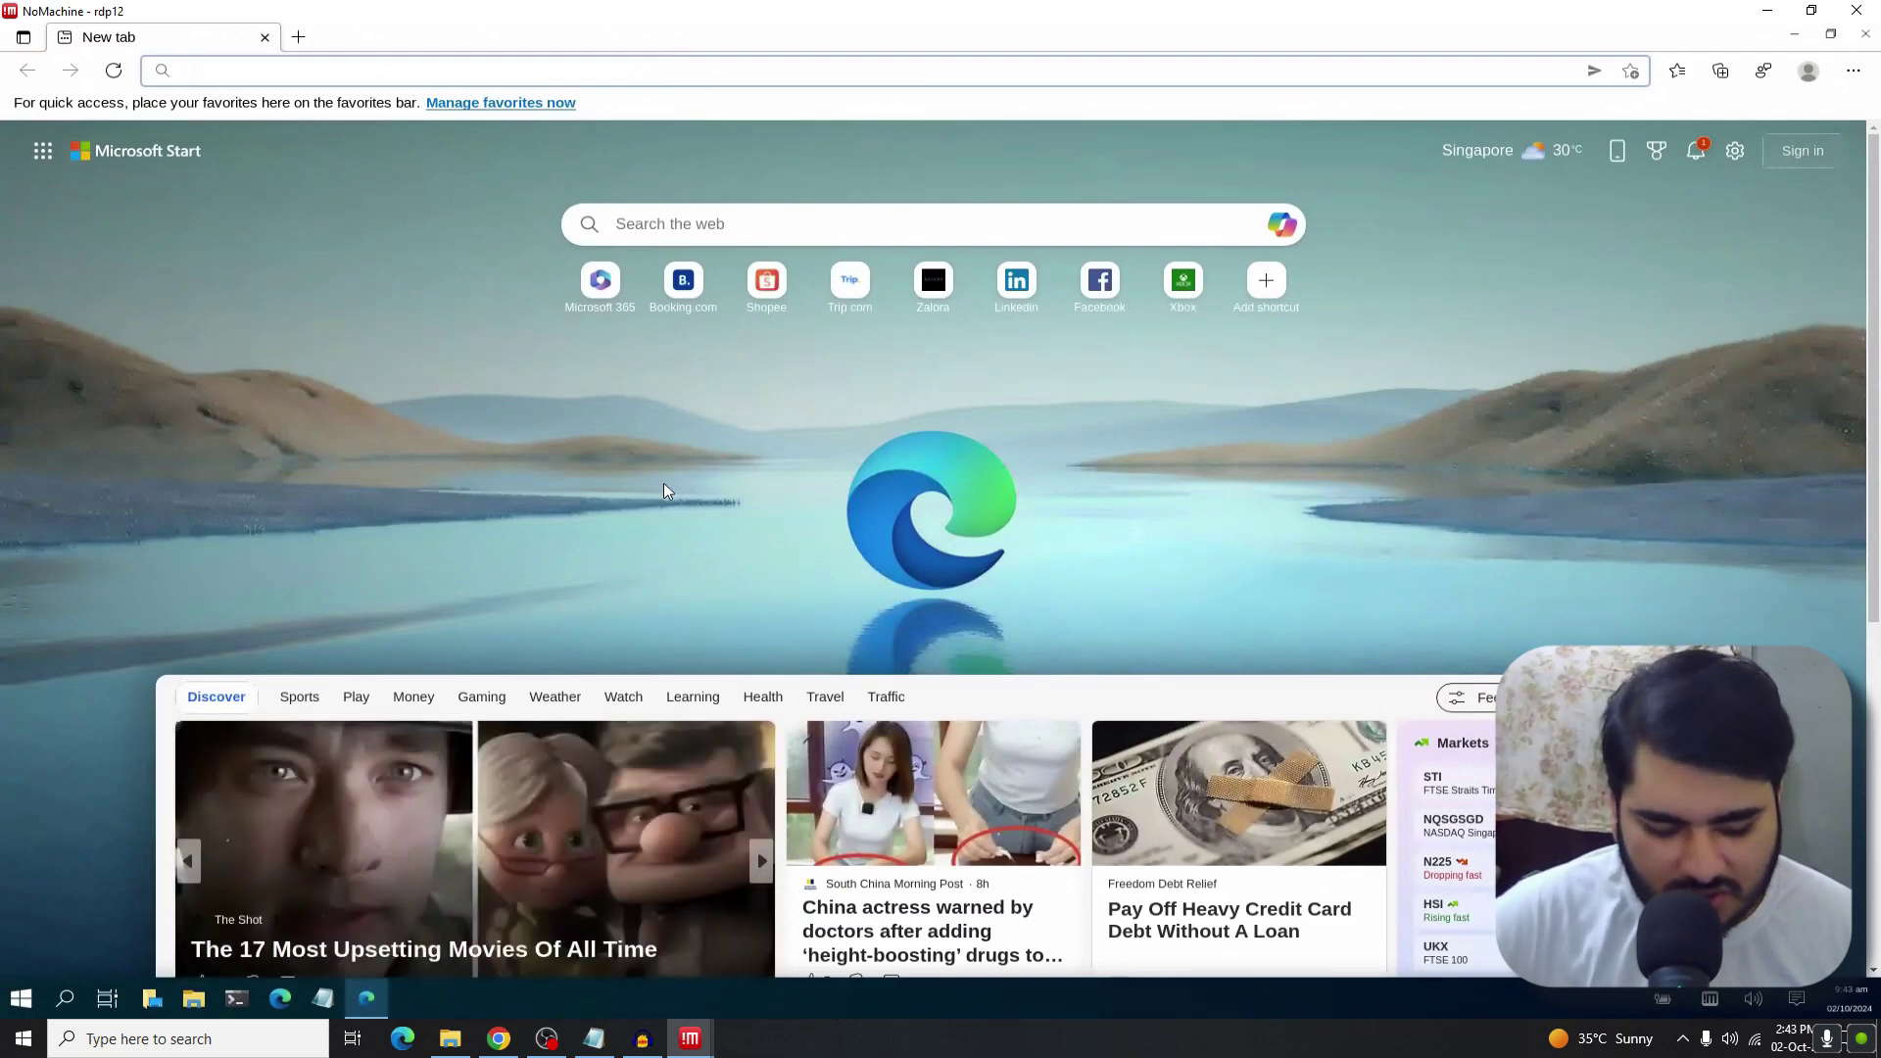
# - Open google.com in the remote browser and search for "my ip address location"
pyautogui.write('google.com')
pyautogui.press('Return')
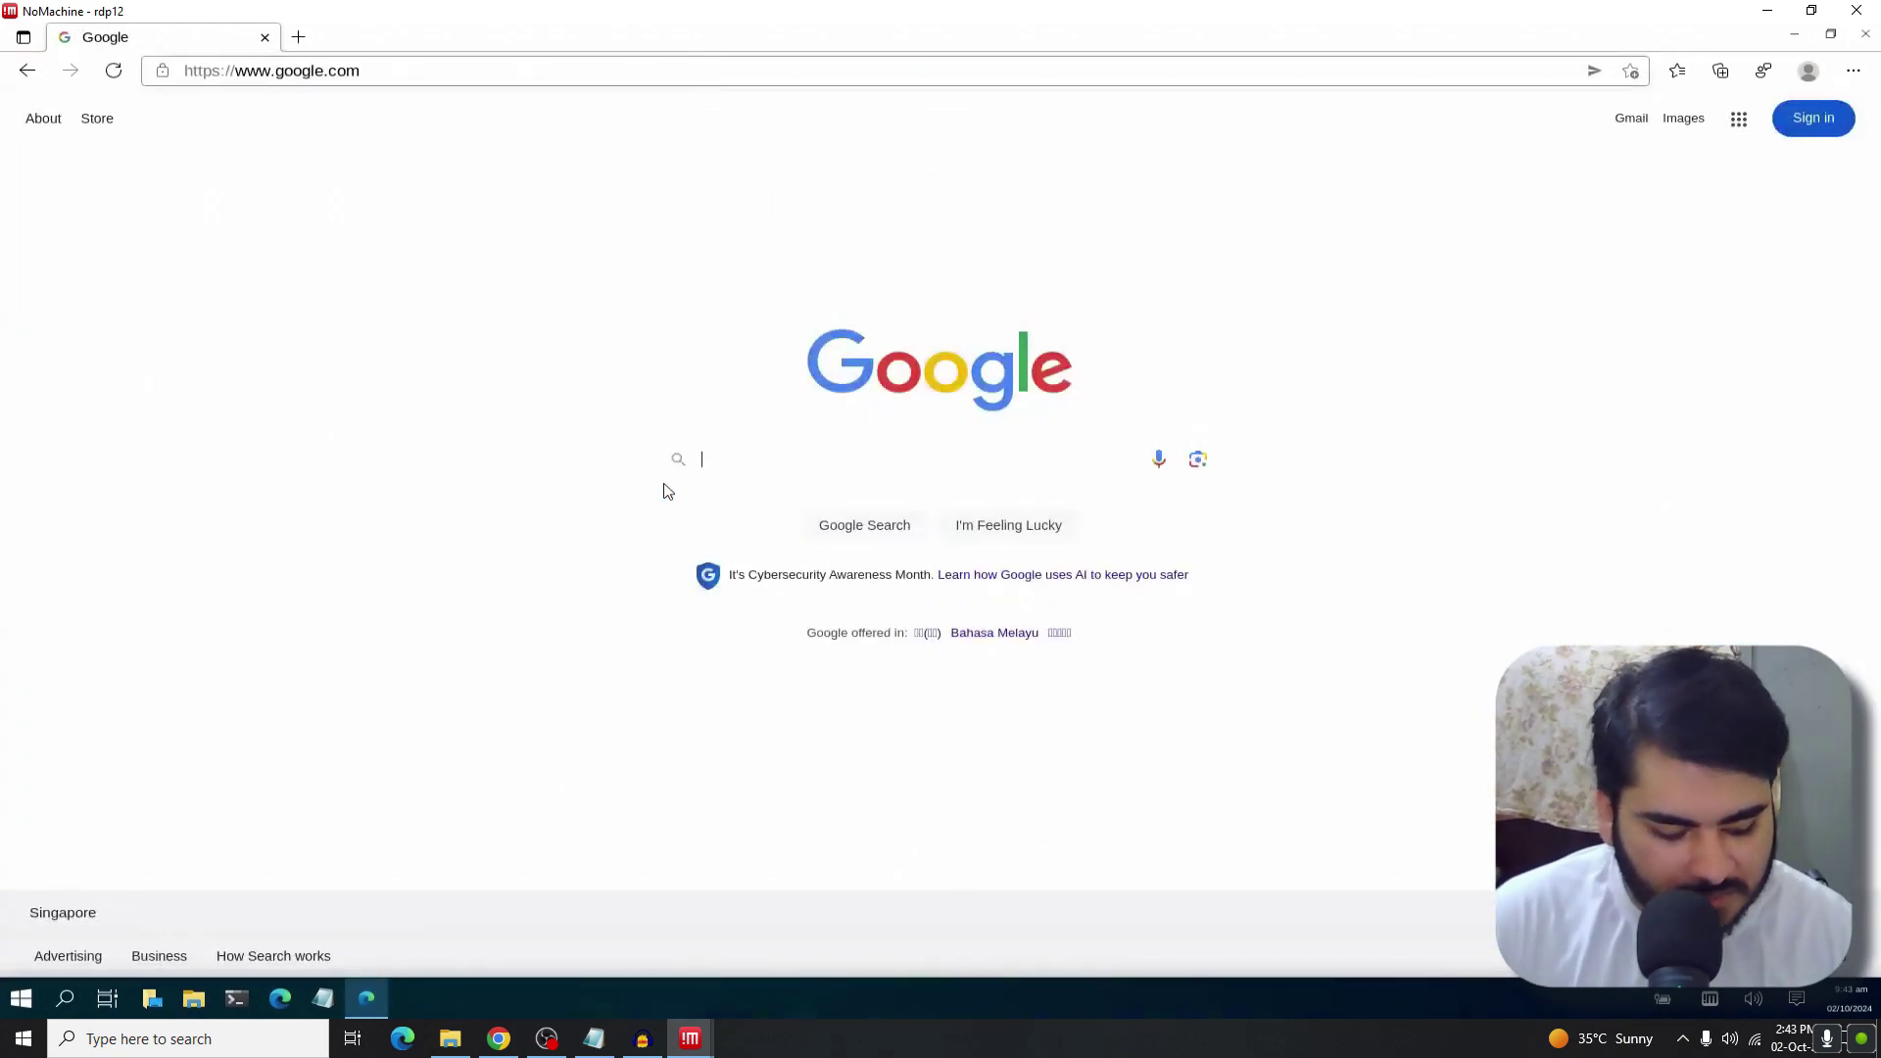
pyautogui.write('my io')
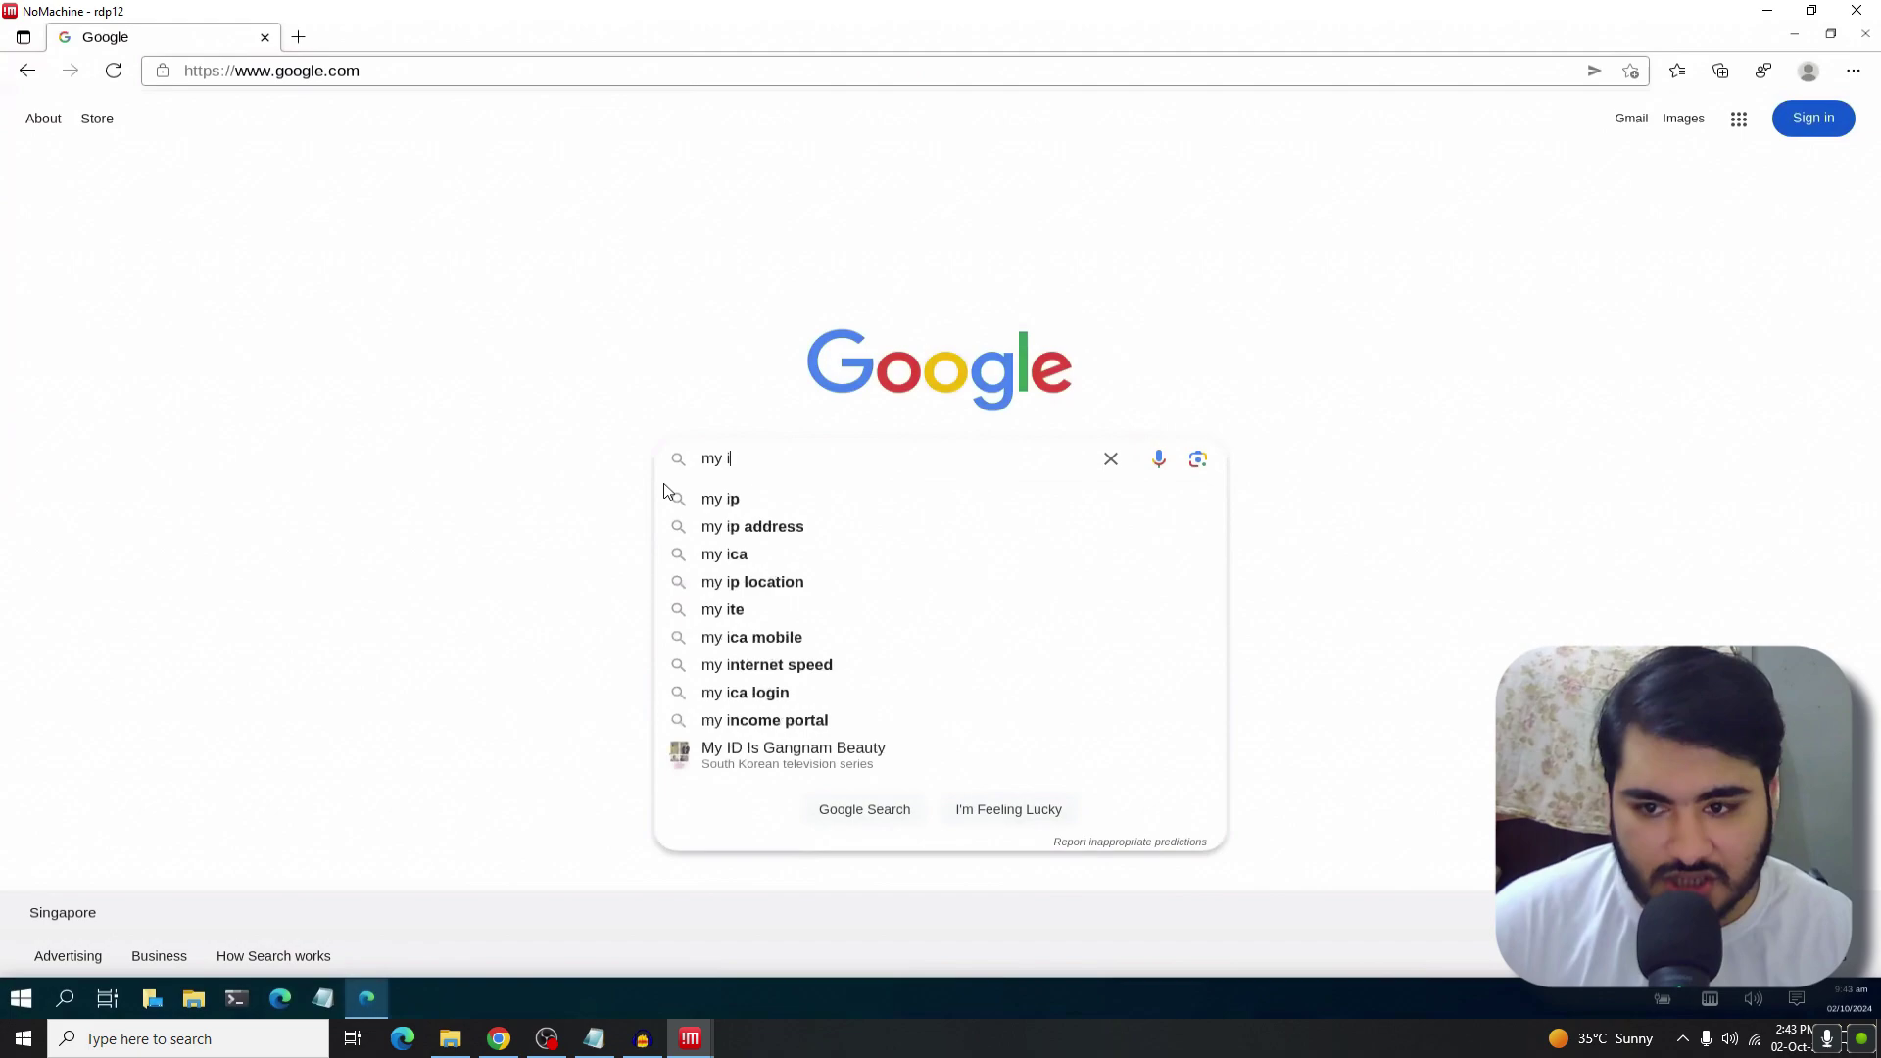
pyautogui.press('BackSpace')
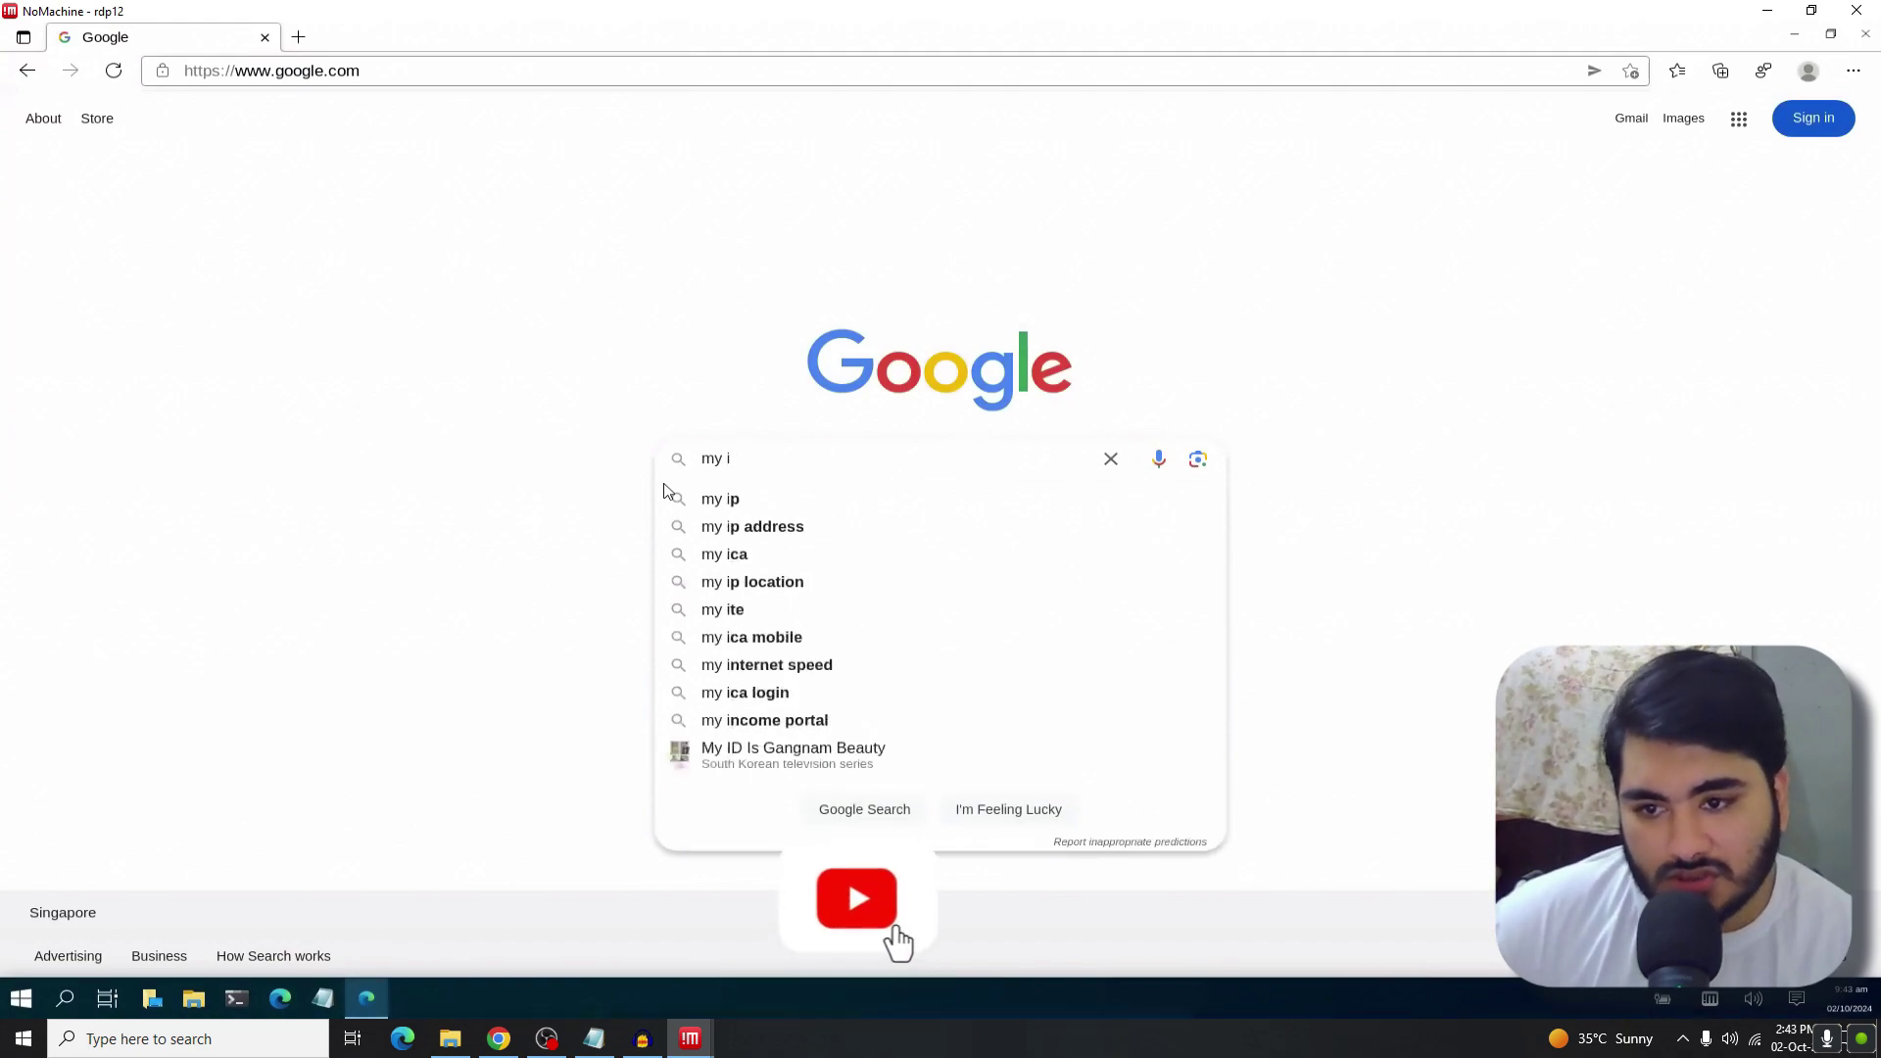
pyautogui.write('p')
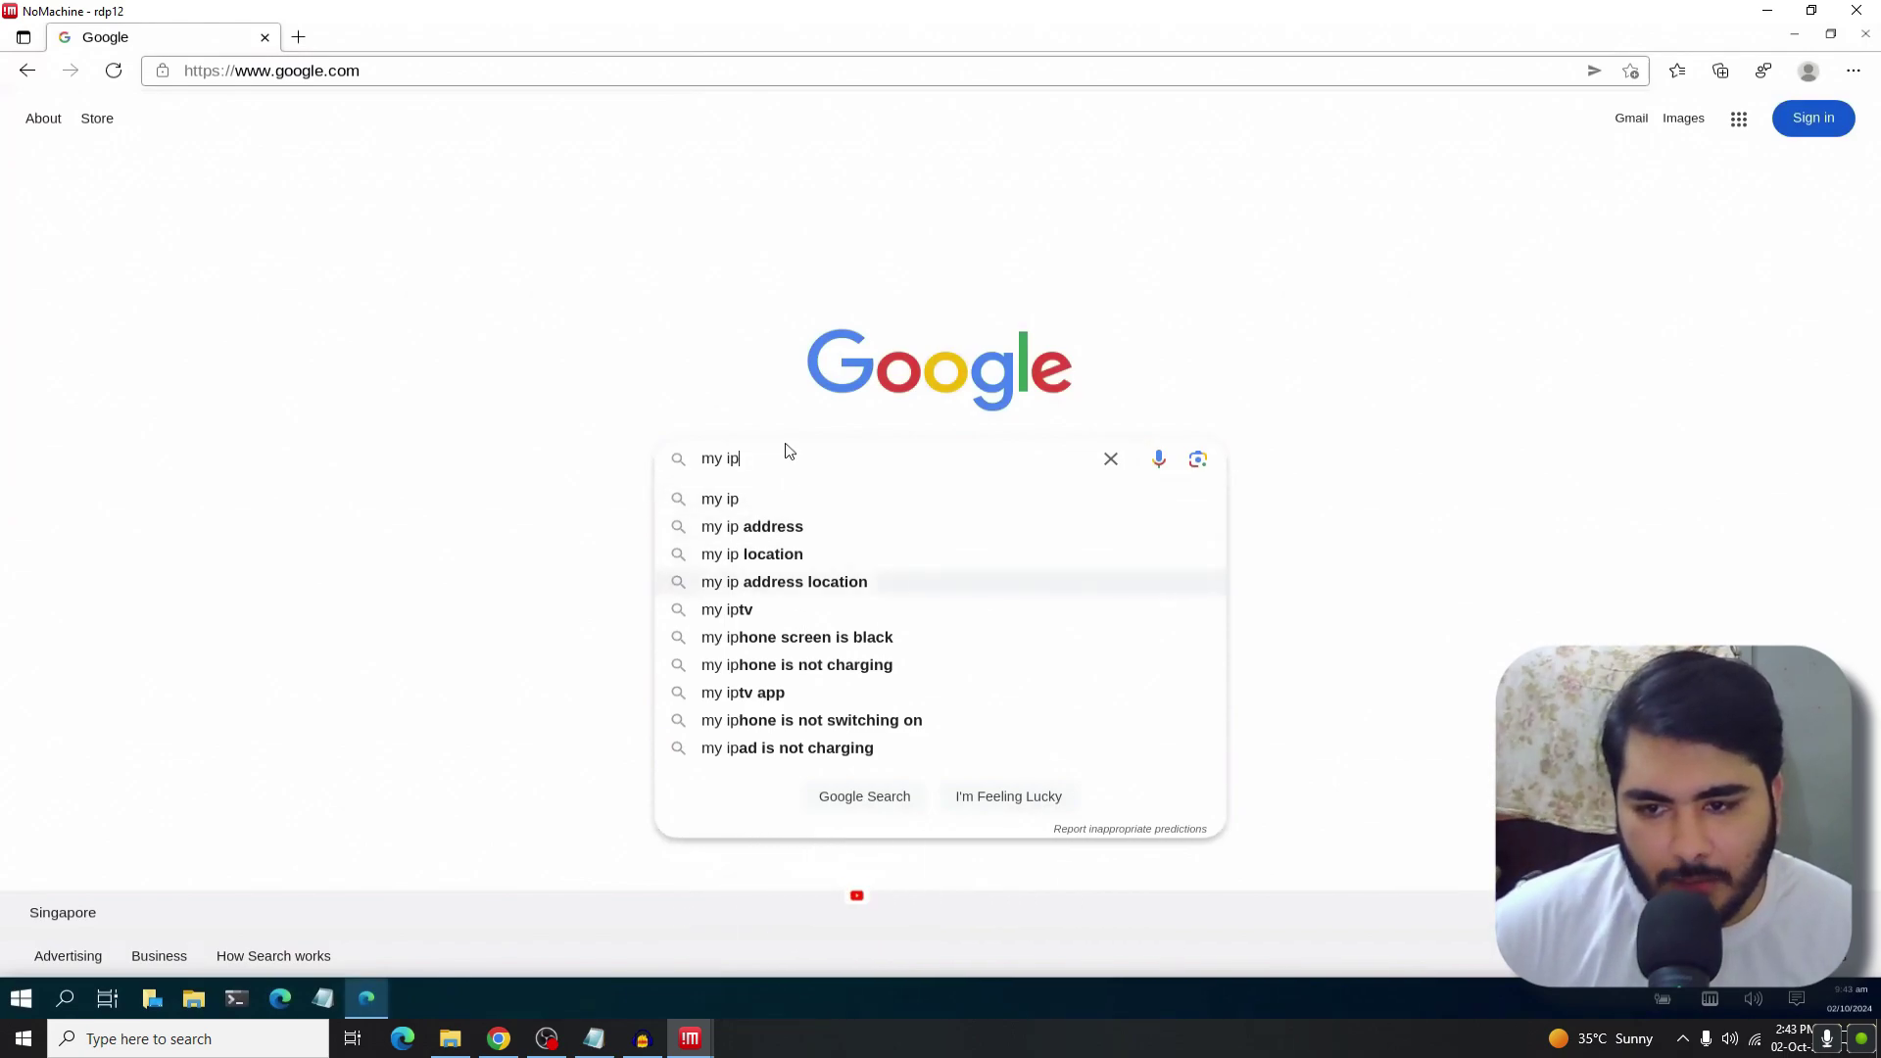
pyautogui.click(804, 582)
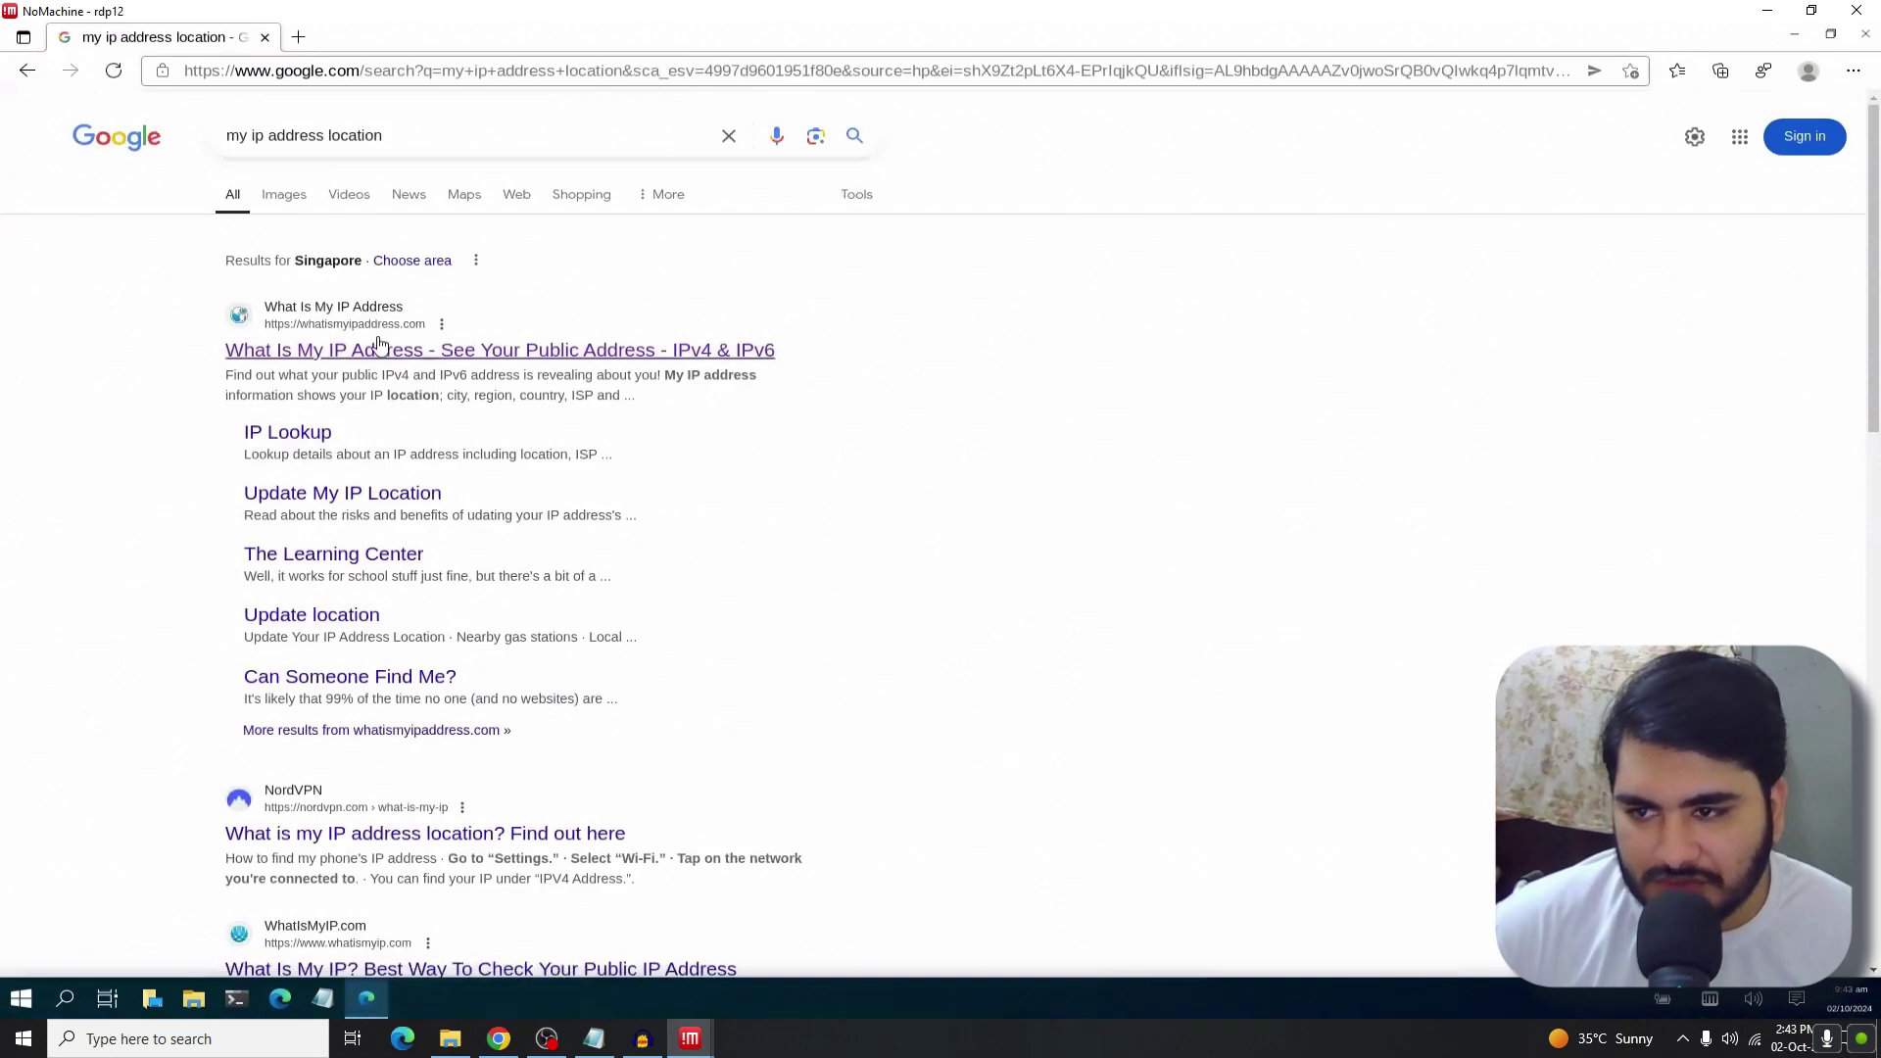
# - Open the What Is My IP Address result in a new tab, check the IP and location details, and close that tab
pyautogui.rightClick(382, 350)
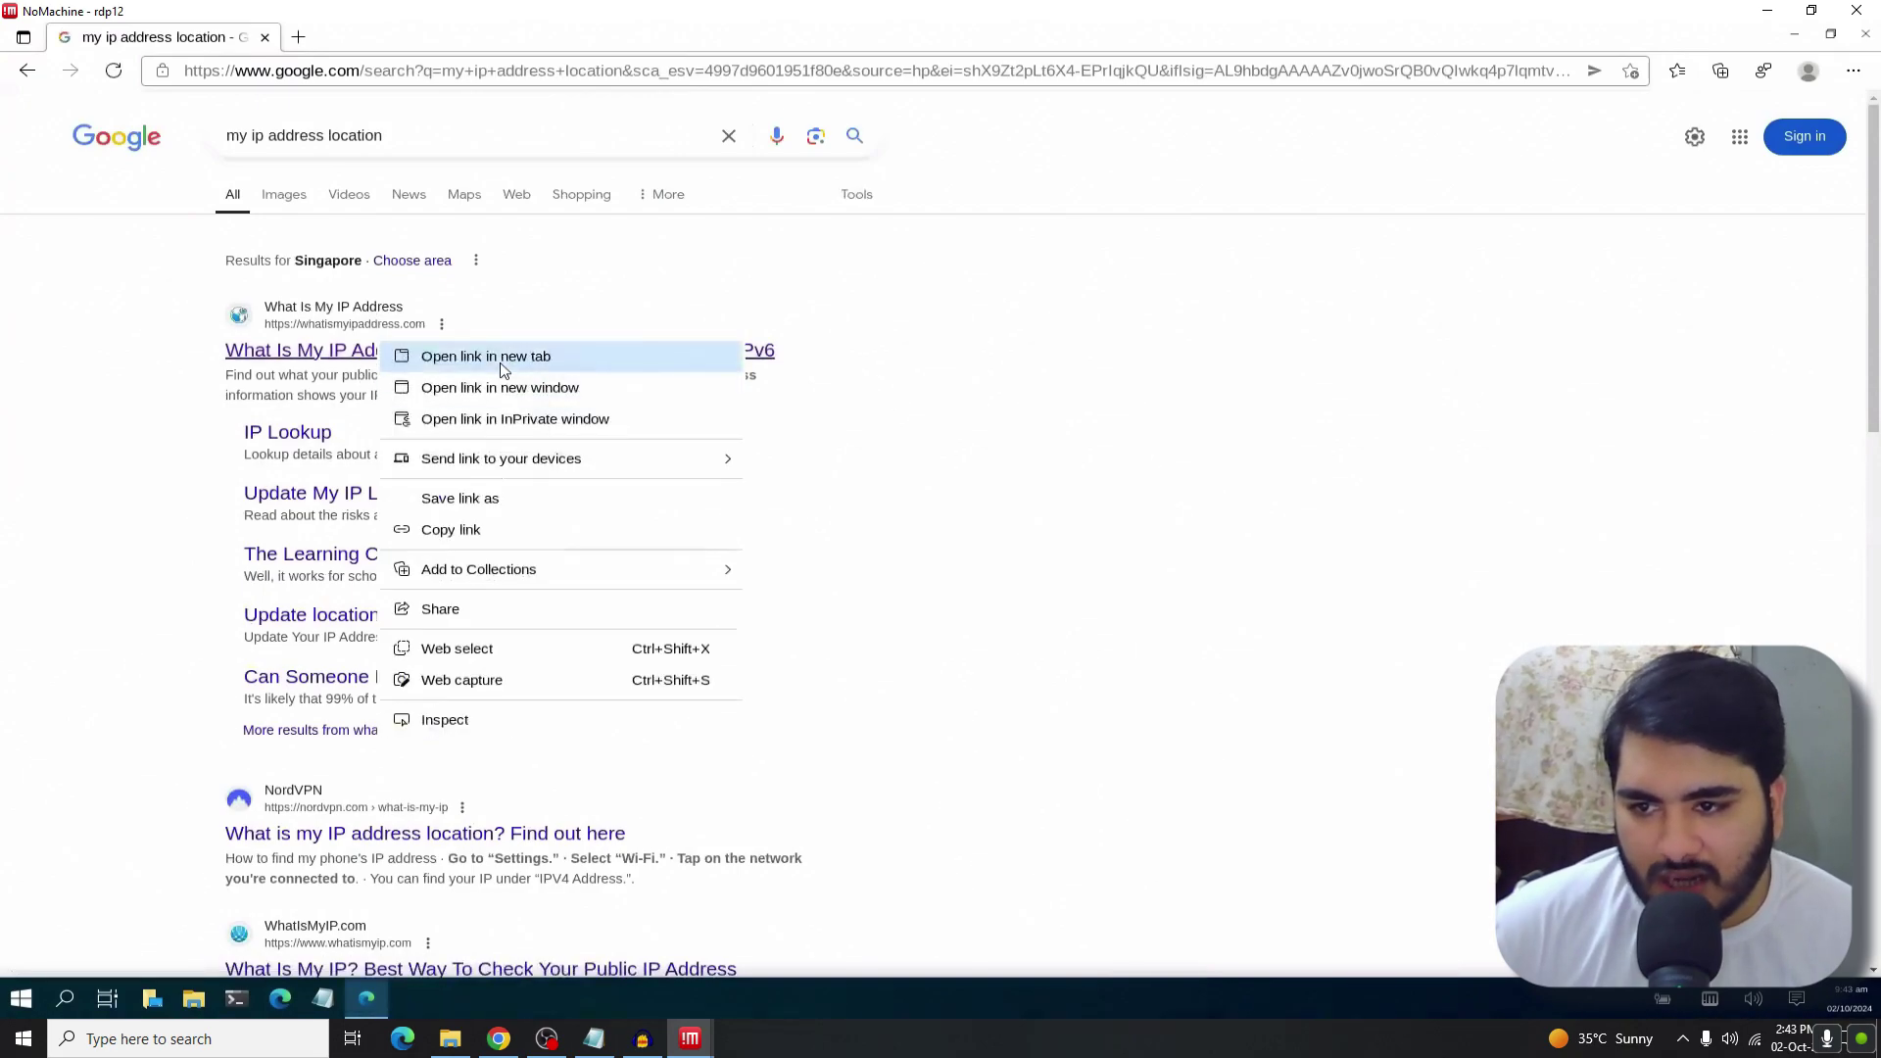
pyautogui.click(501, 361)
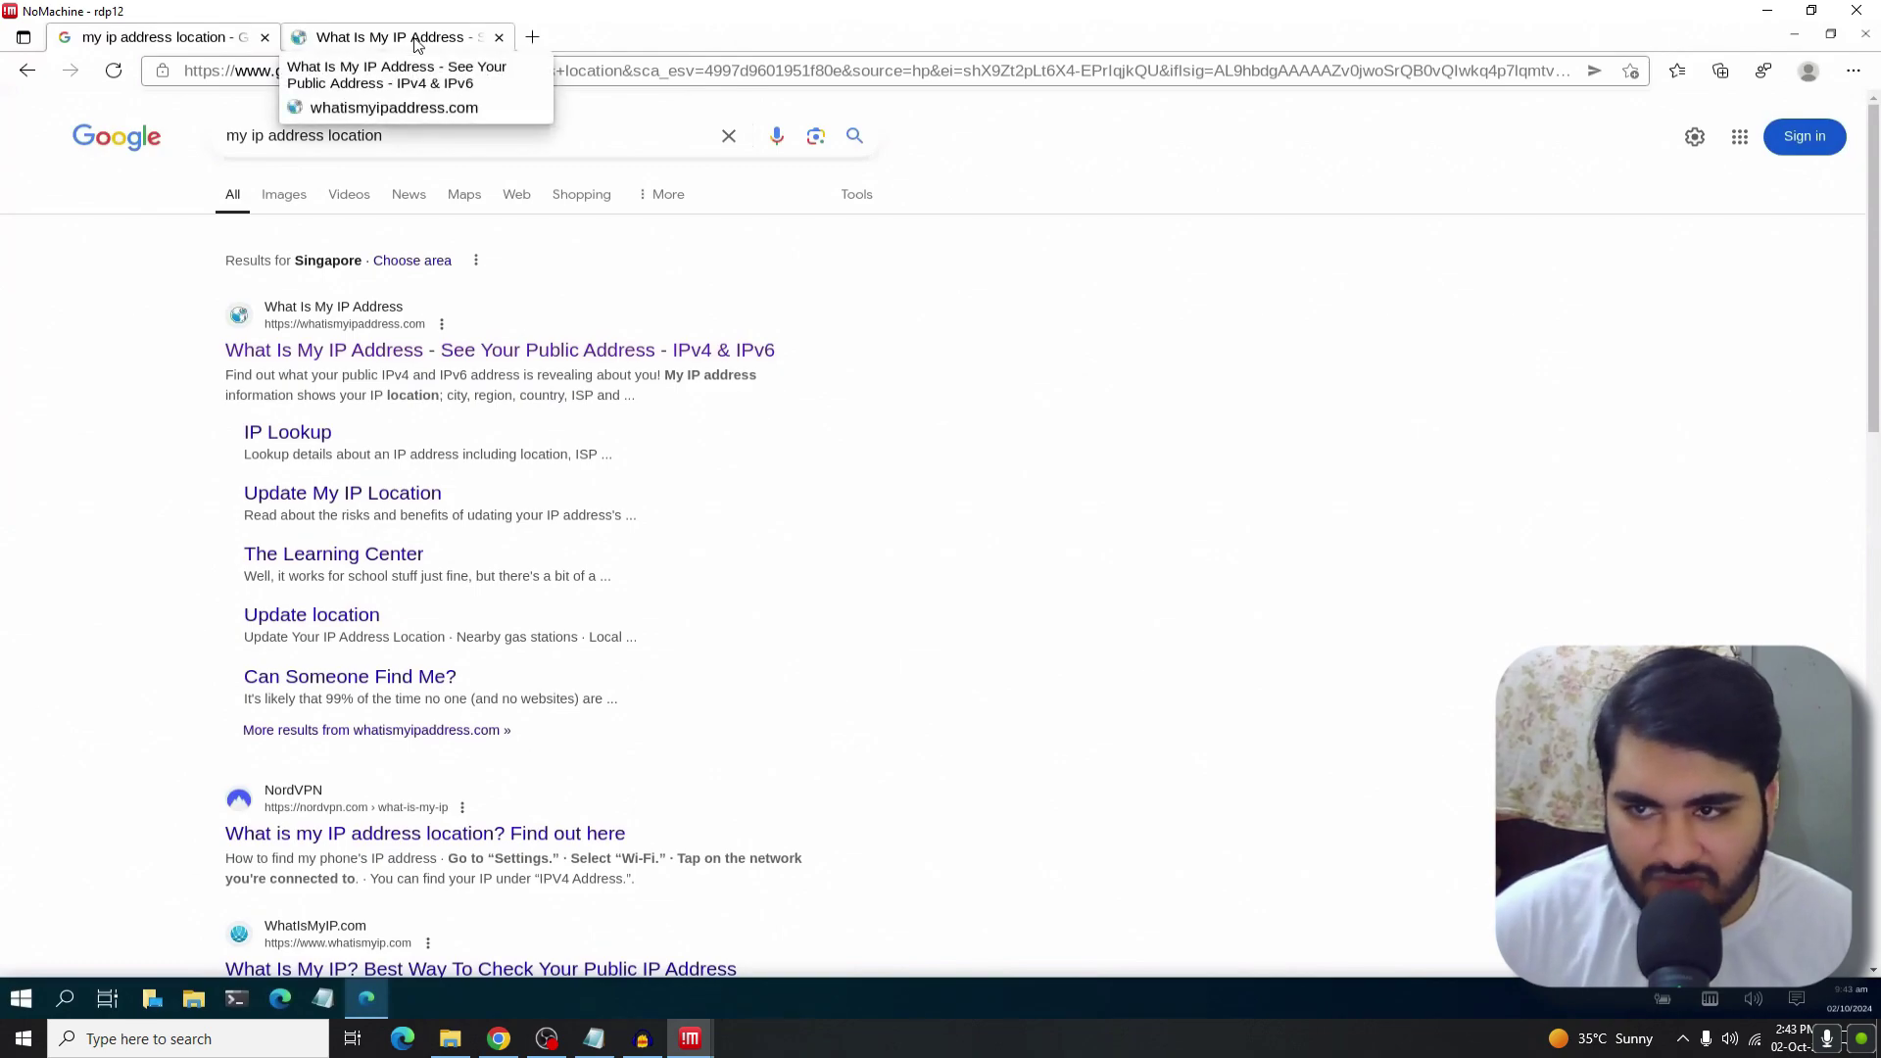
pyautogui.click(415, 44)
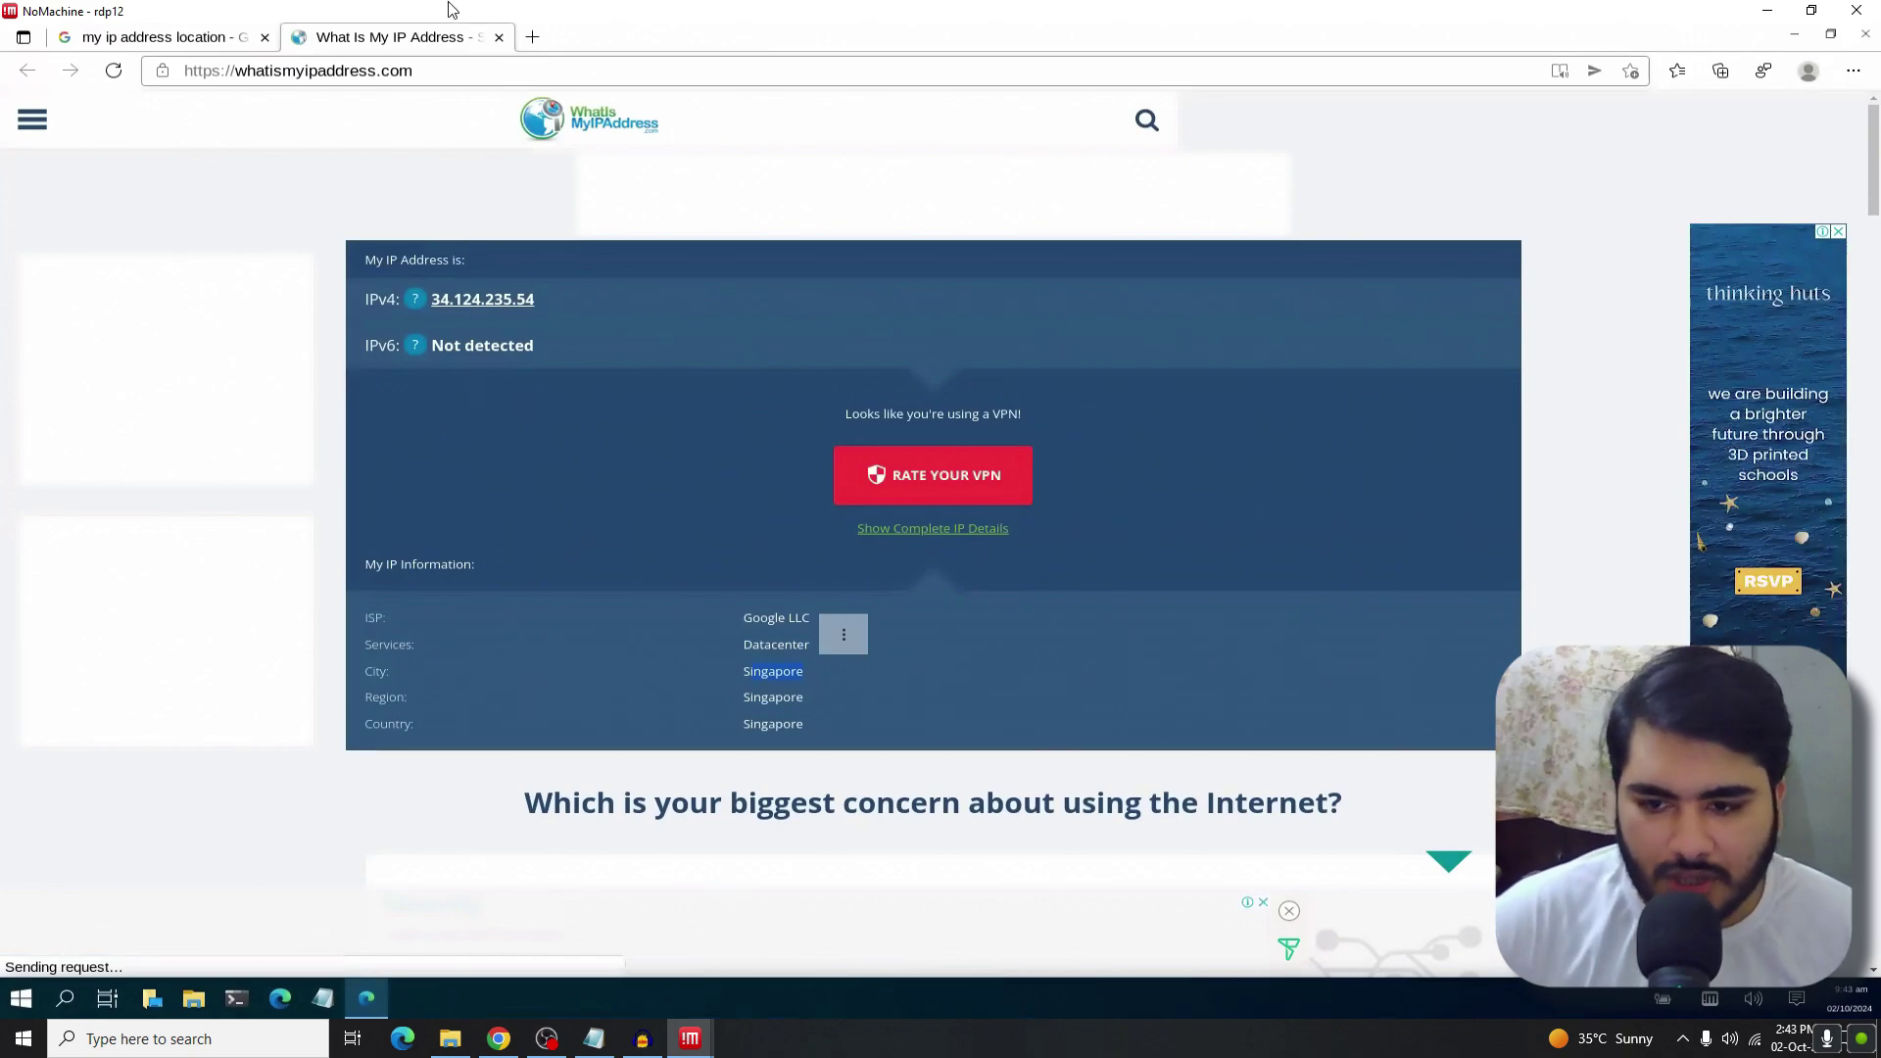
pyautogui.click(498, 38)
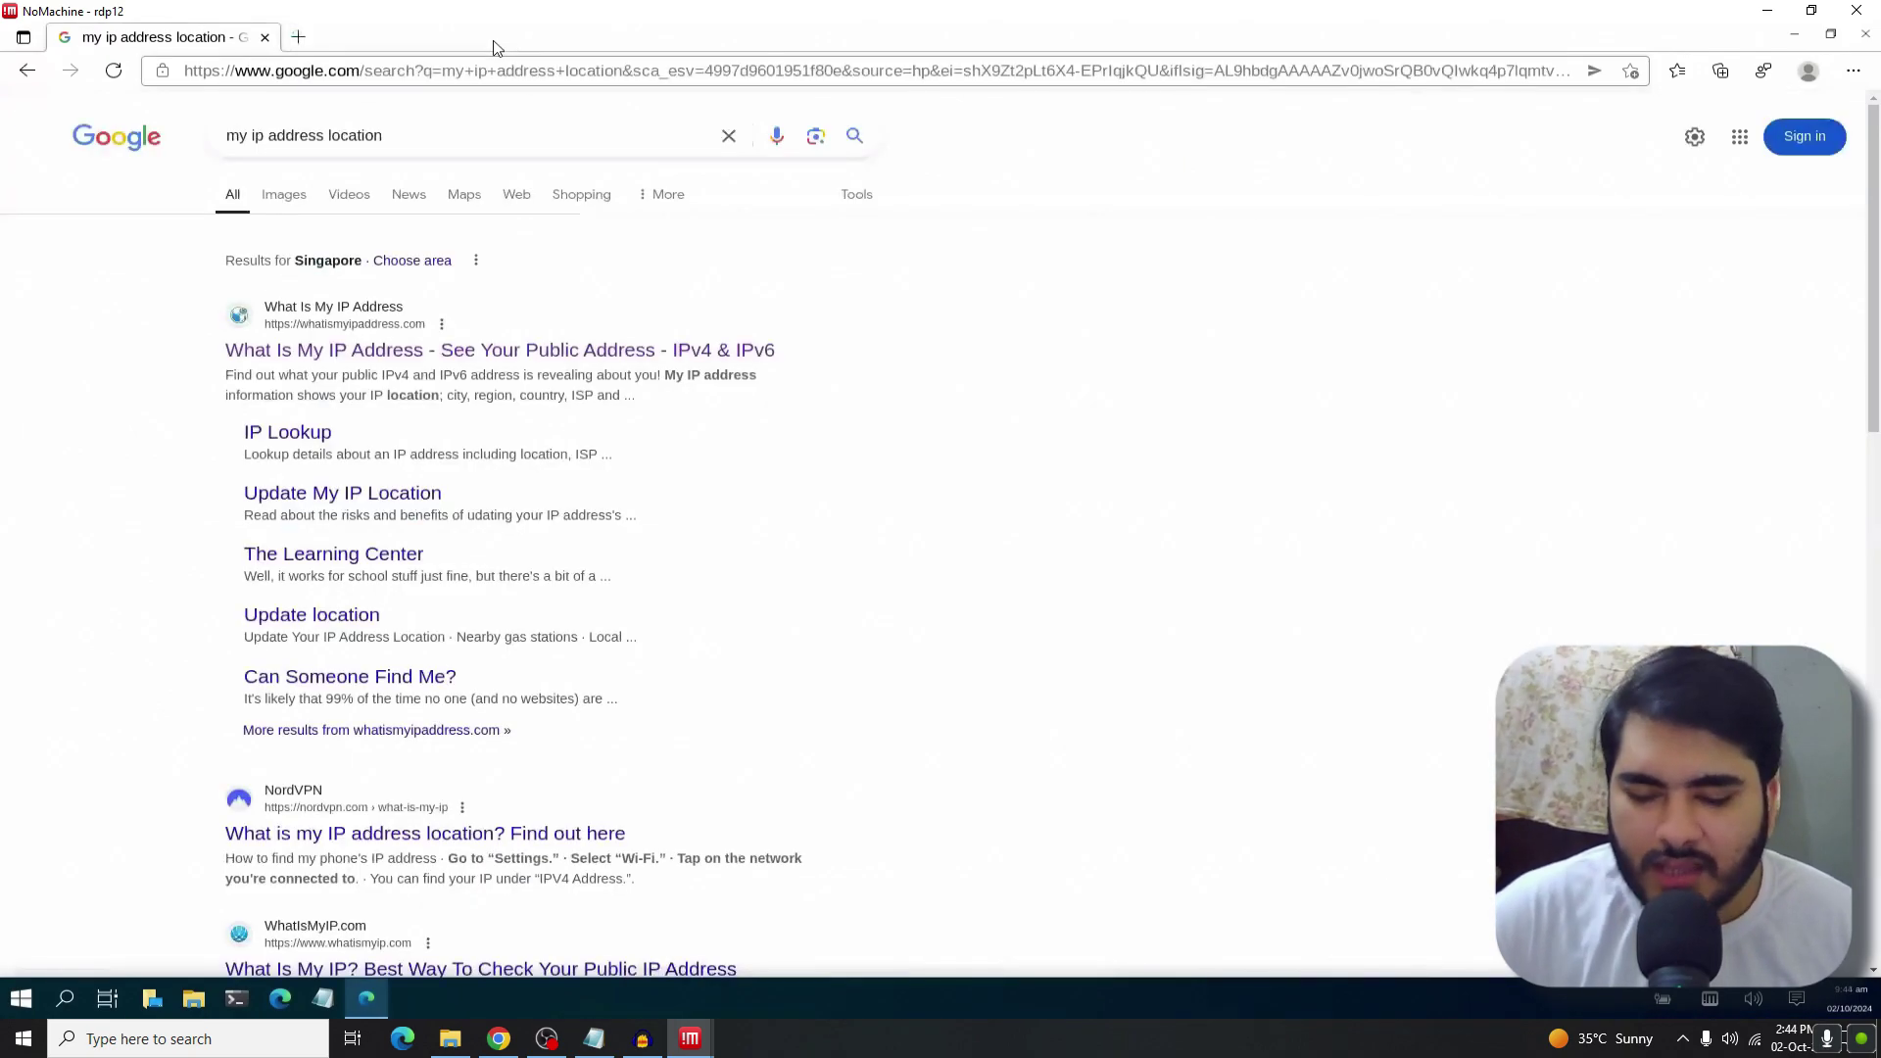
# - Search Google for "speed test", measure the connection on Fast.com in a new tab, and replace that tab with a blank one
pyautogui.click(725, 135)
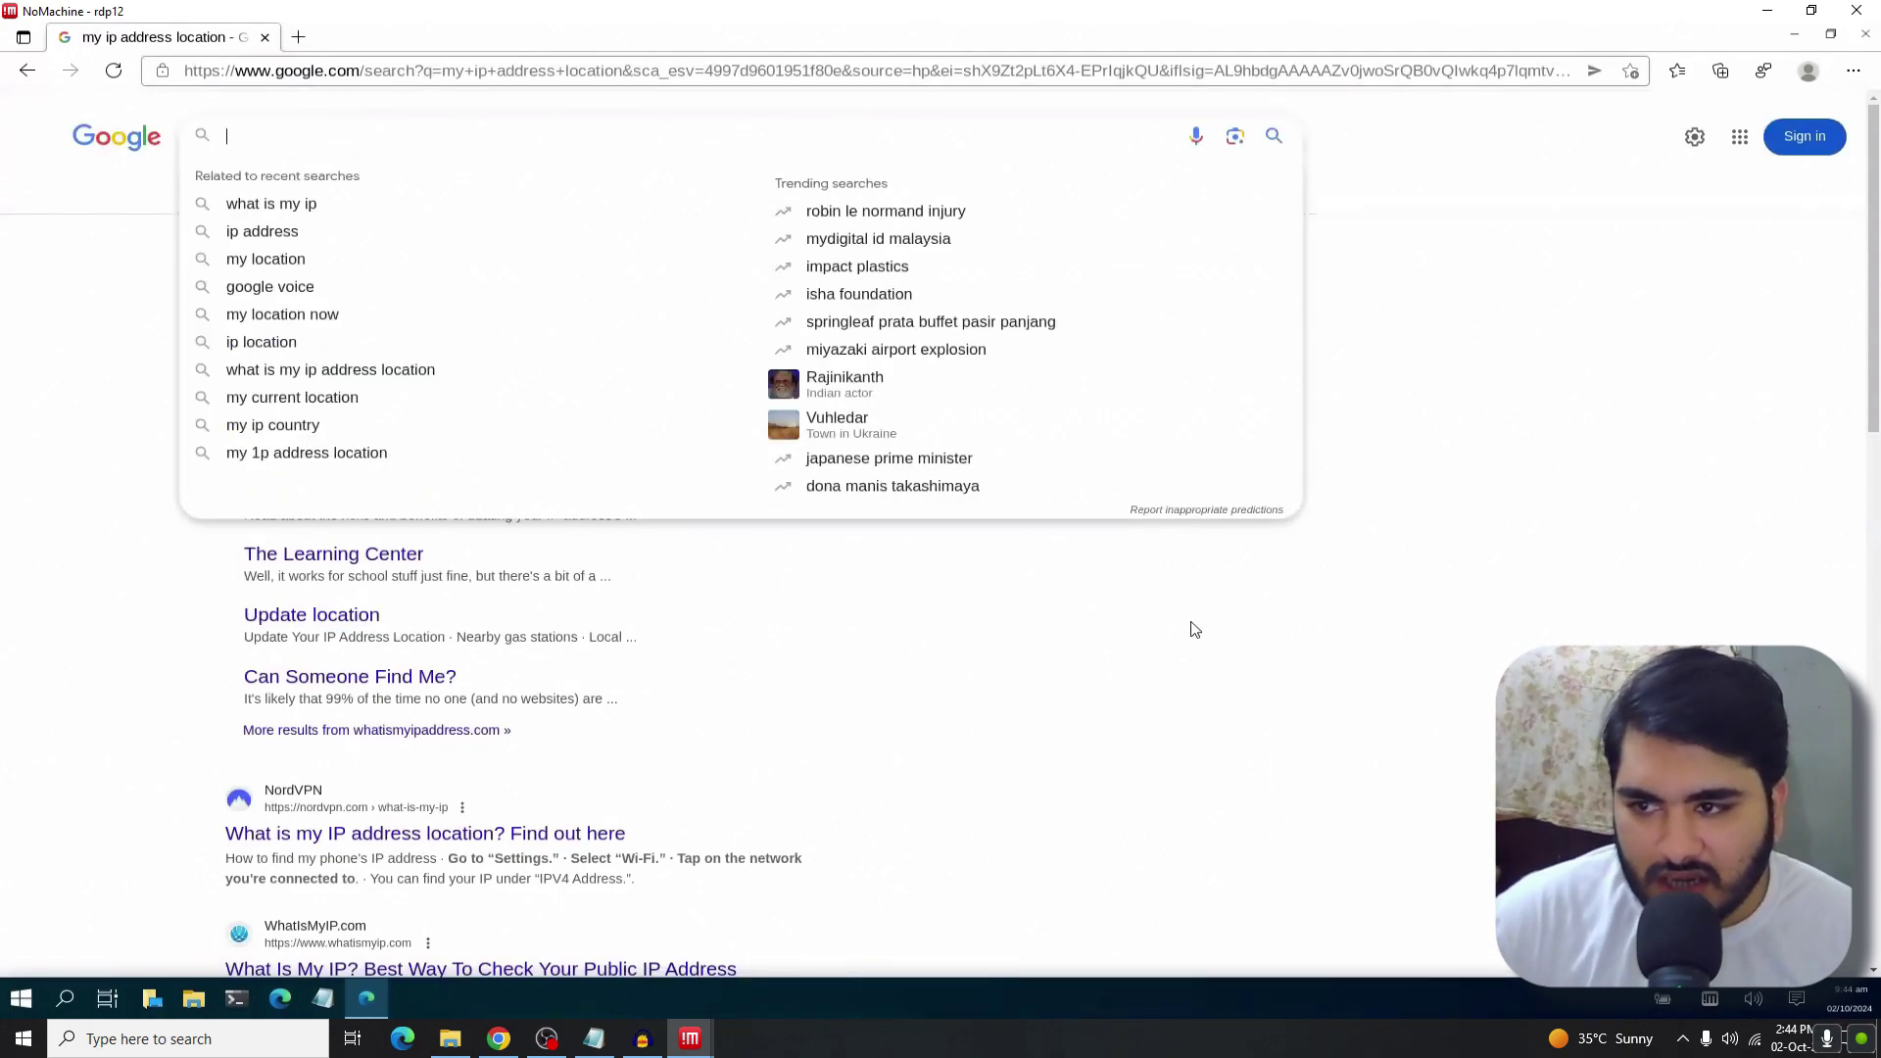
pyautogui.write('sp')
pyautogui.click(369, 172)
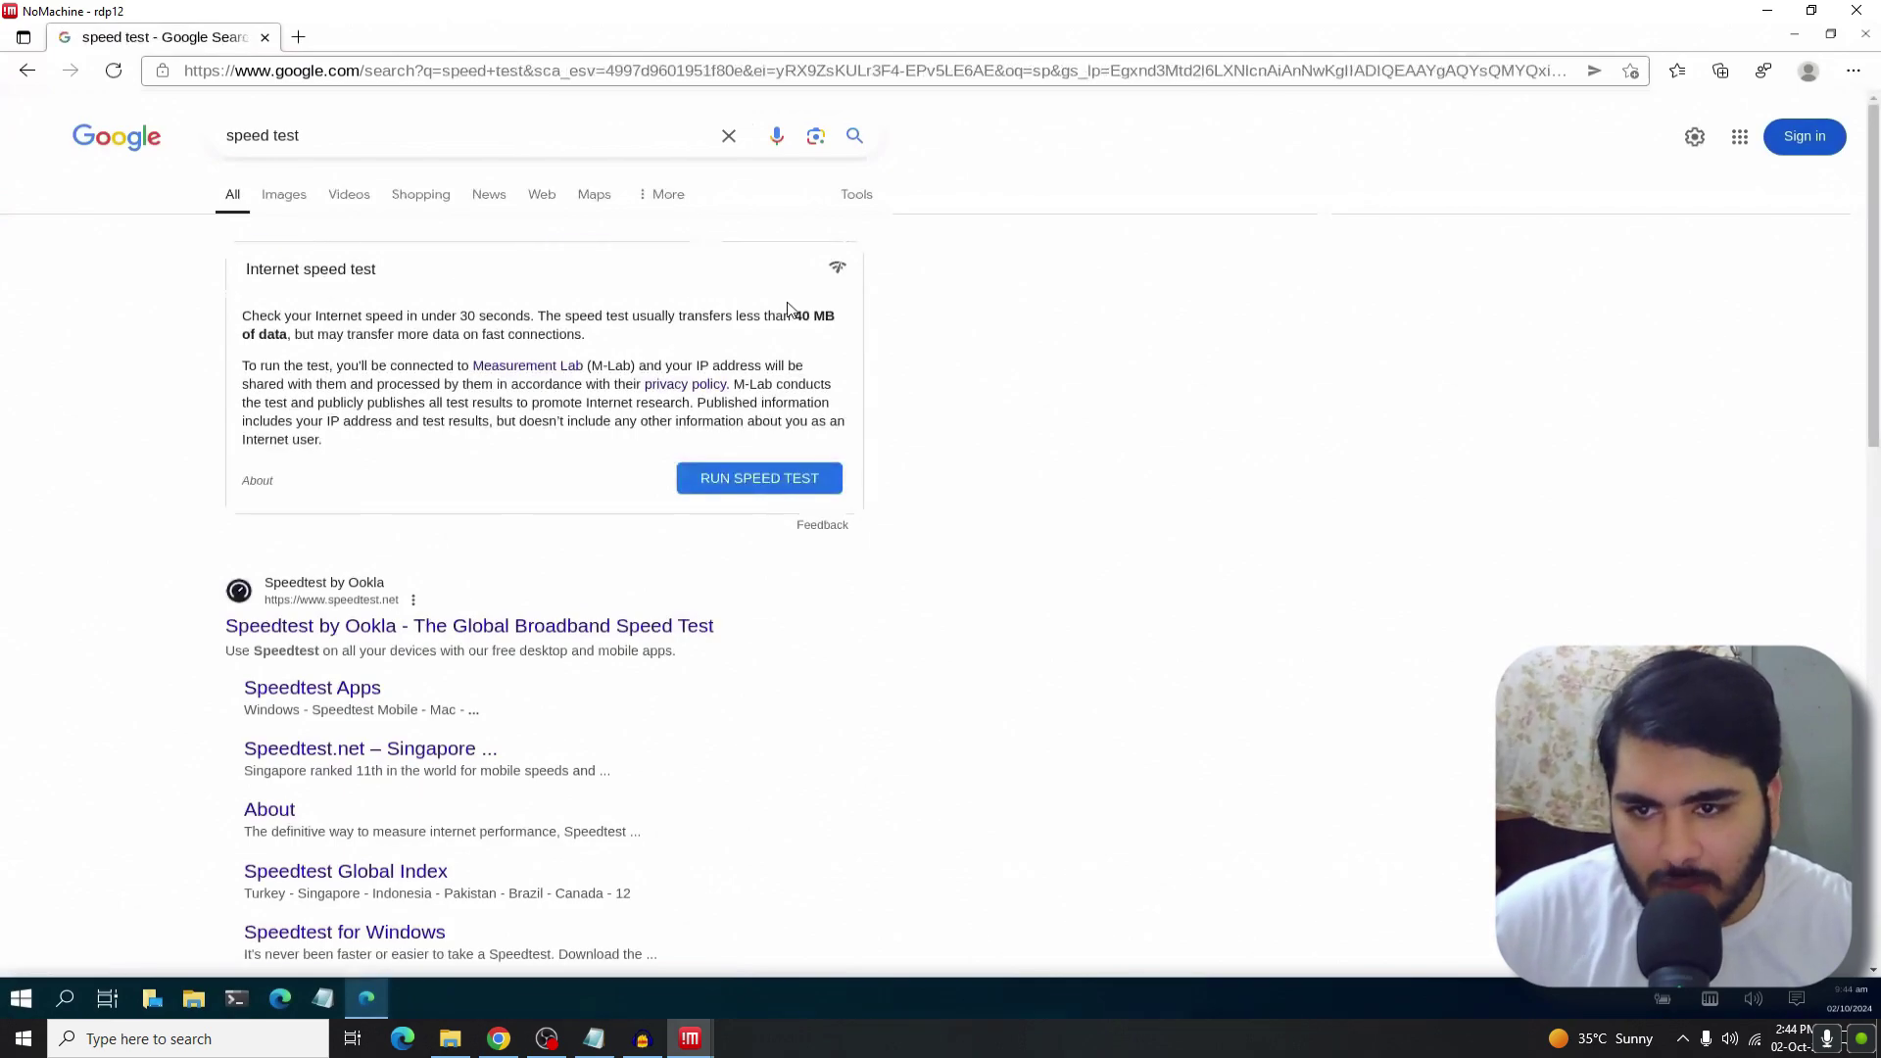
pyautogui.scroll(-1, 787, 303)
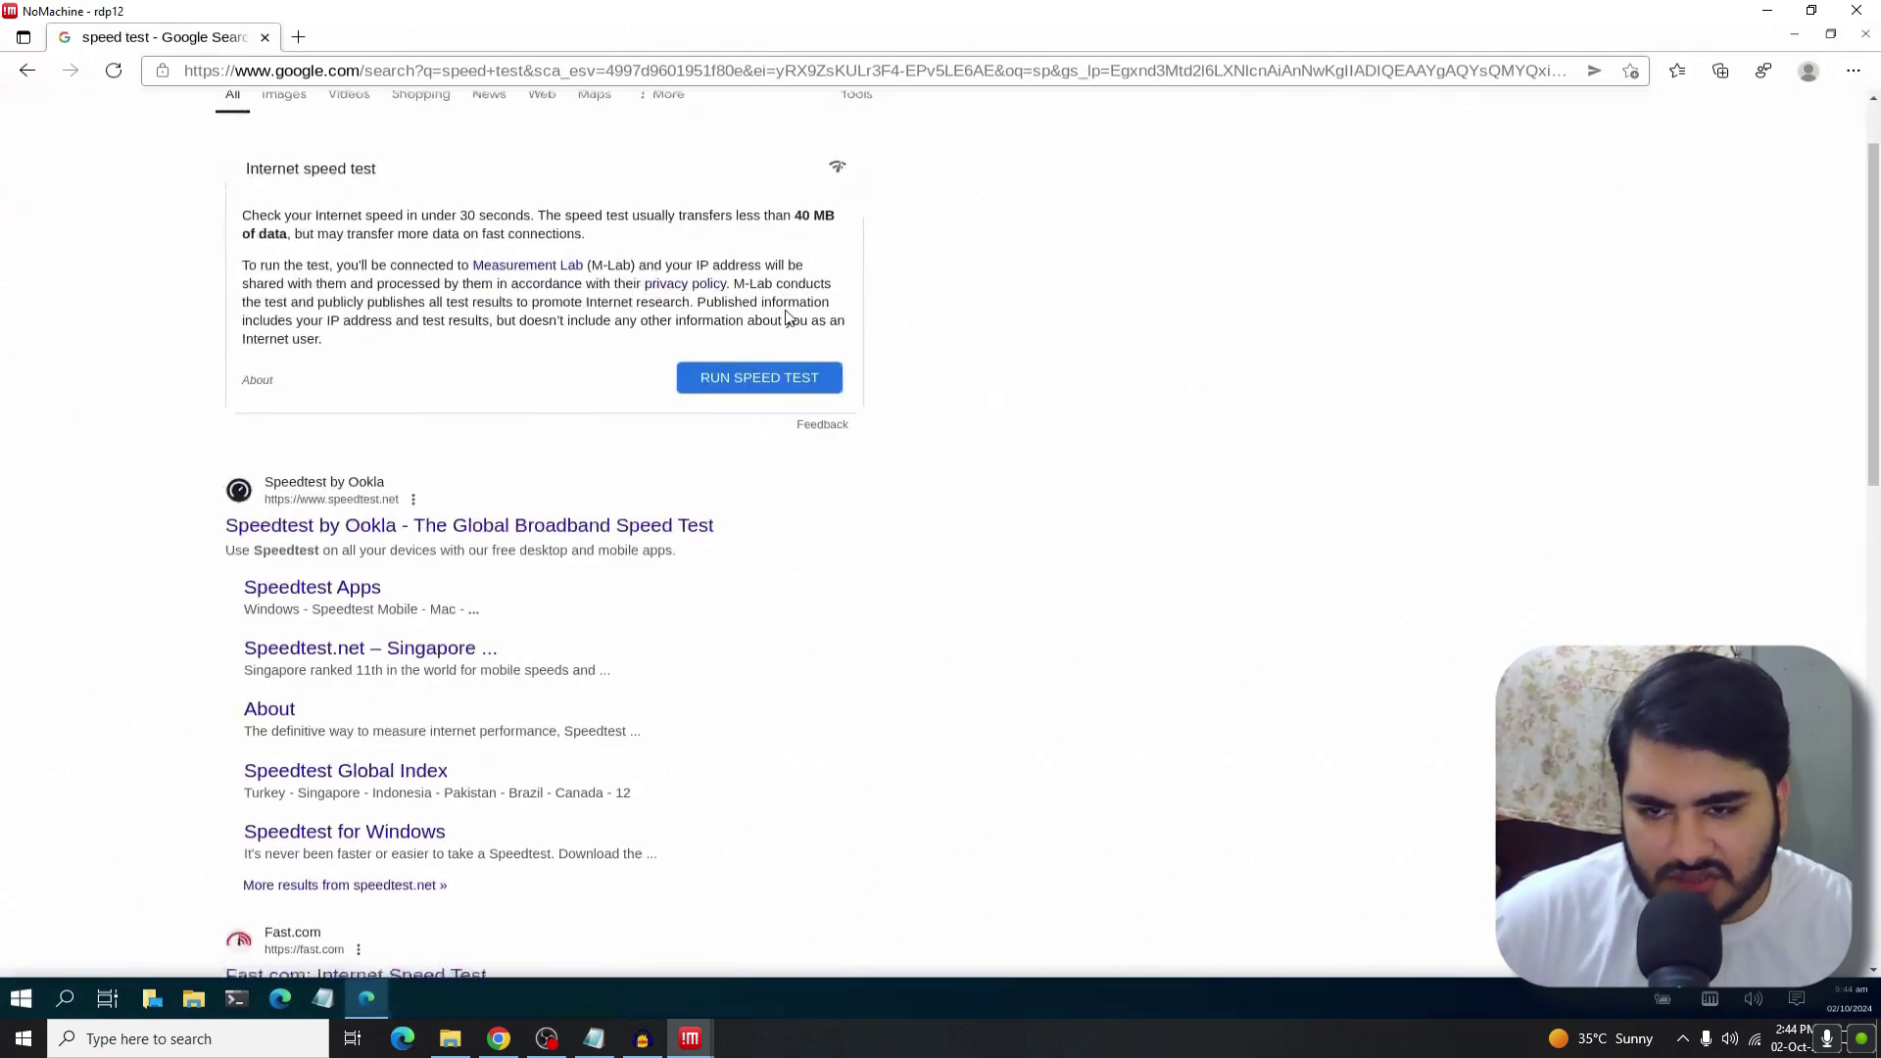
pyautogui.scroll(-2, 787, 314)
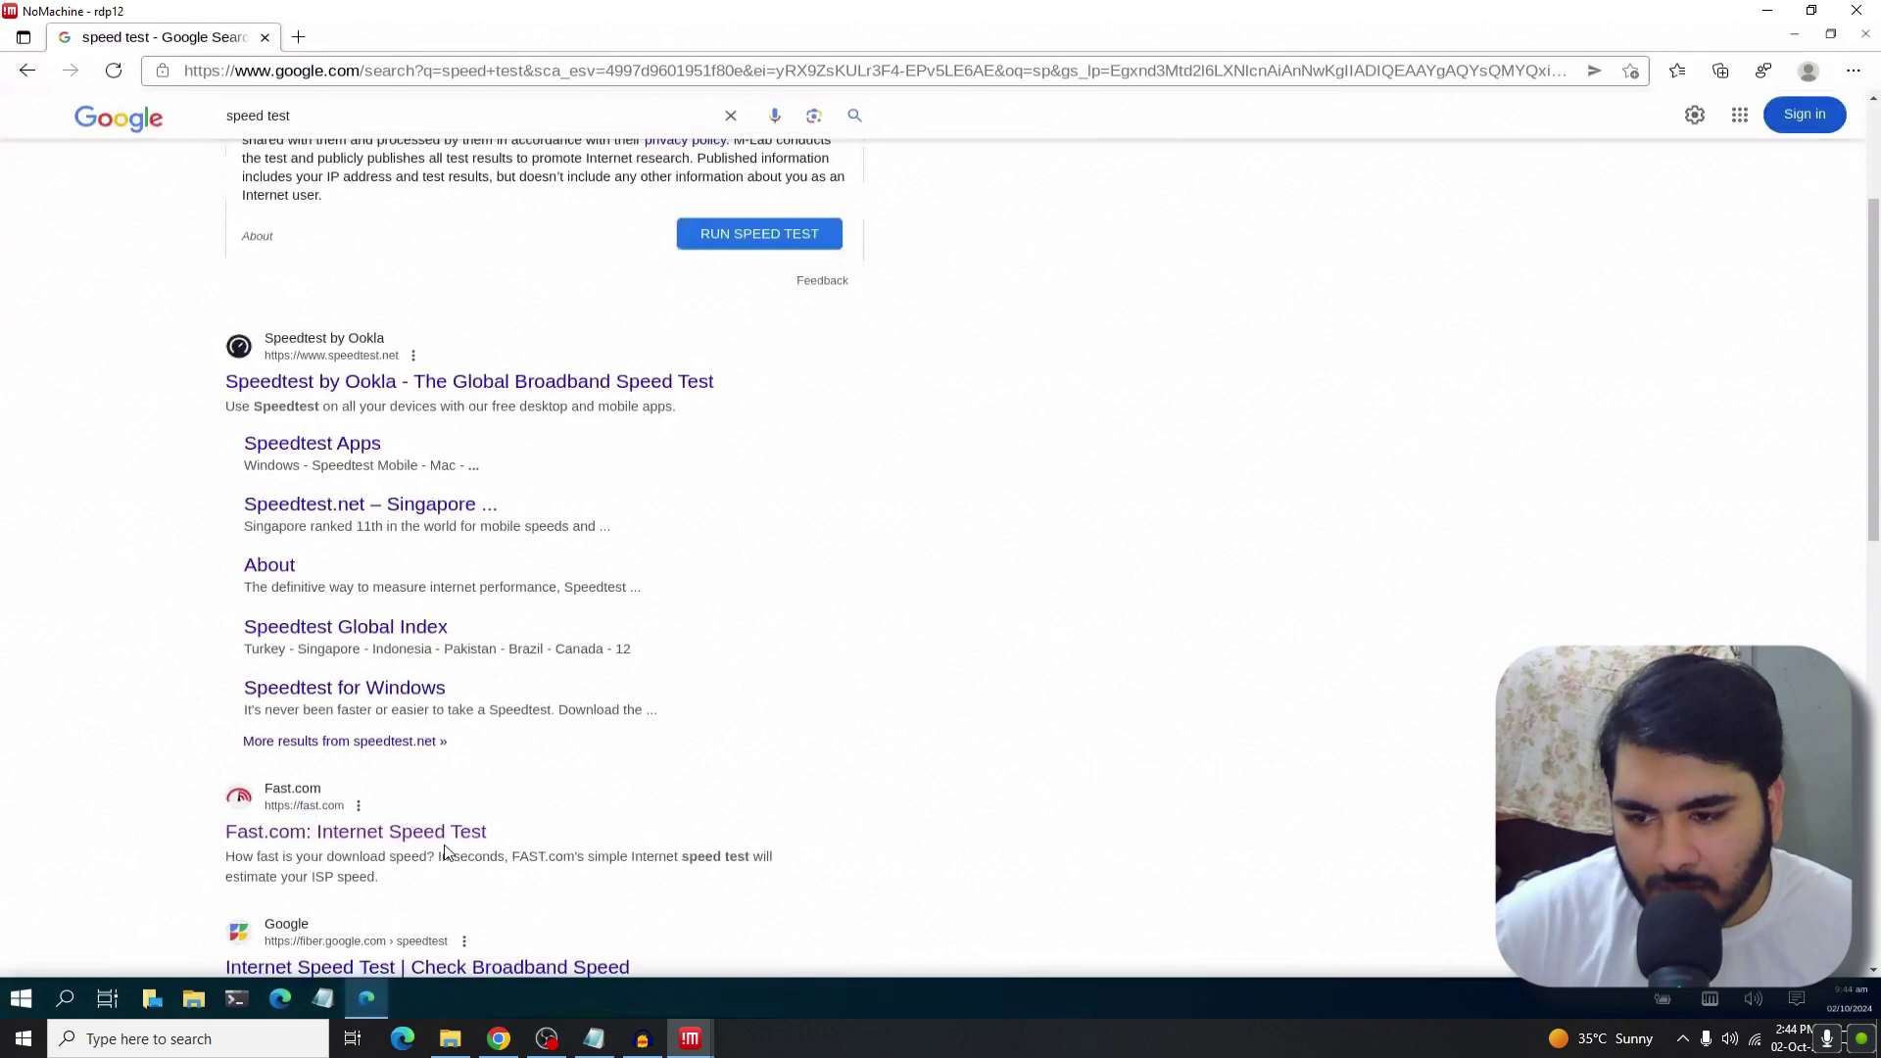
pyautogui.moveTo(470, 830); pyautogui.dragTo(709, 24)
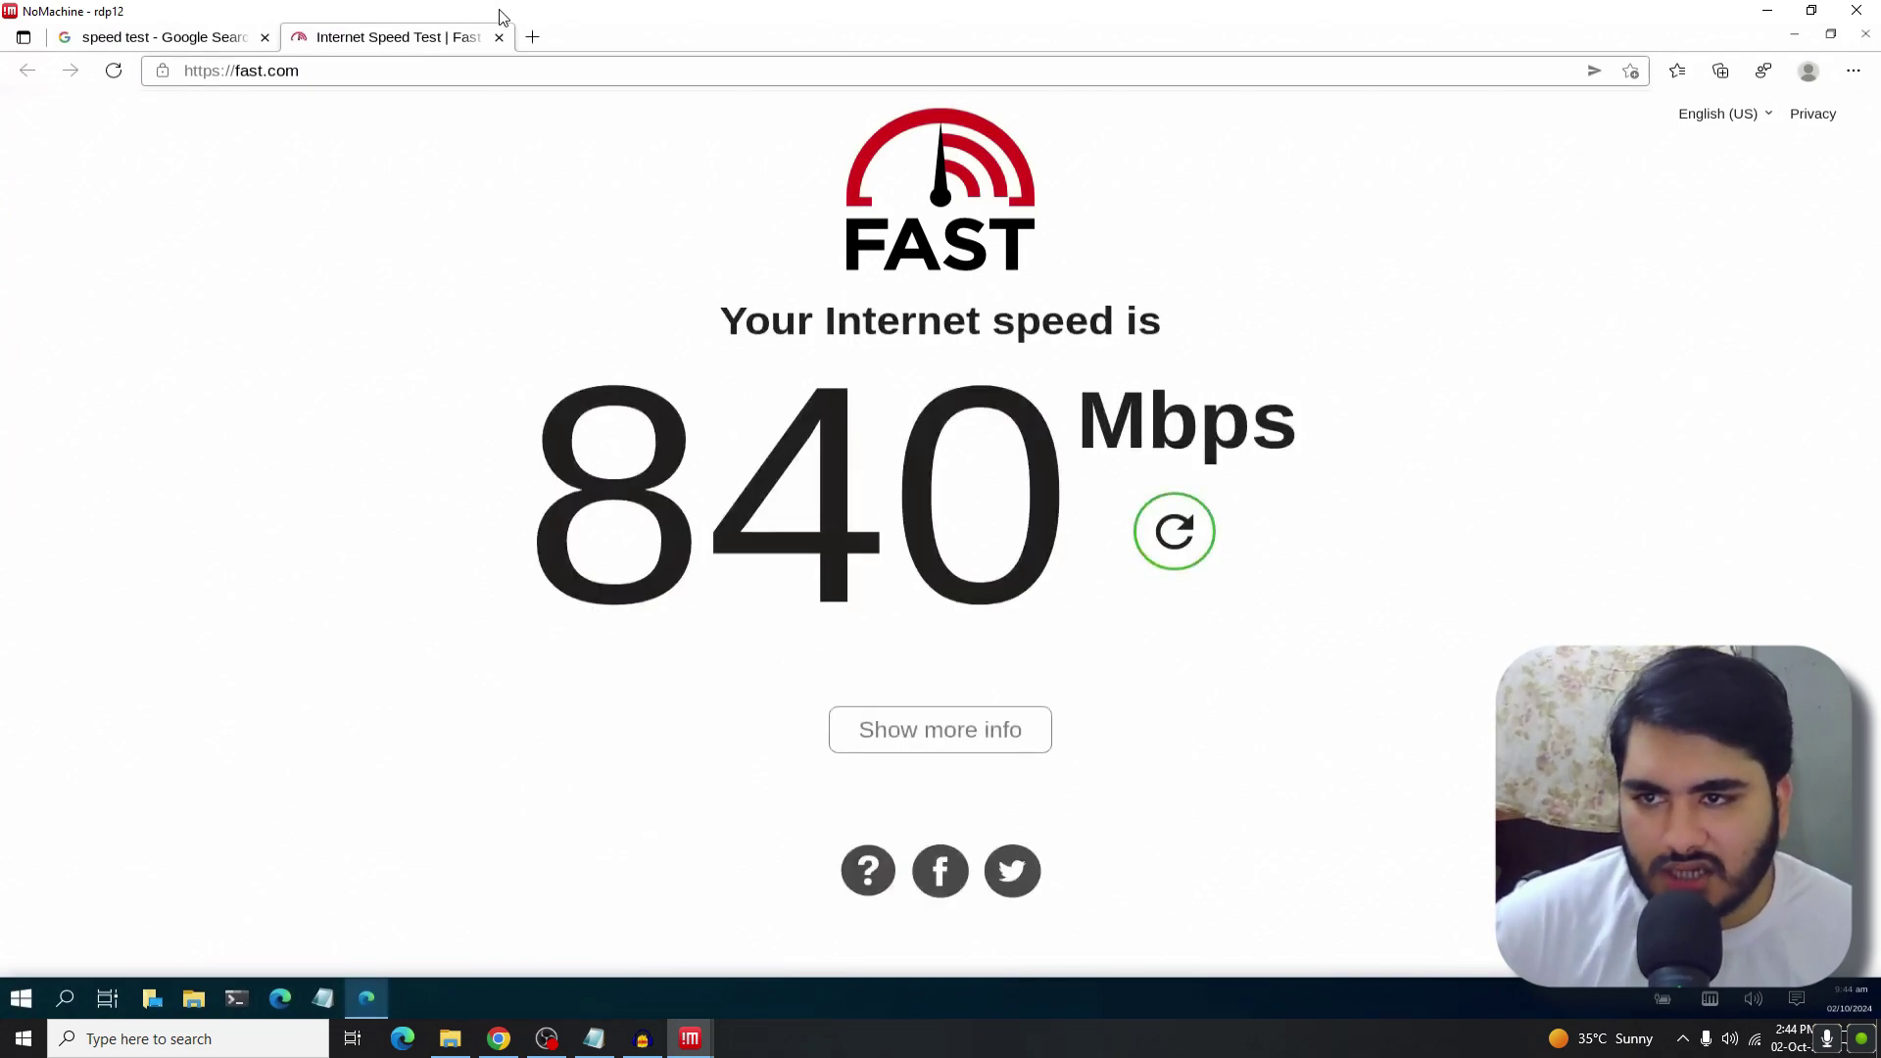
pyautogui.click(532, 39)
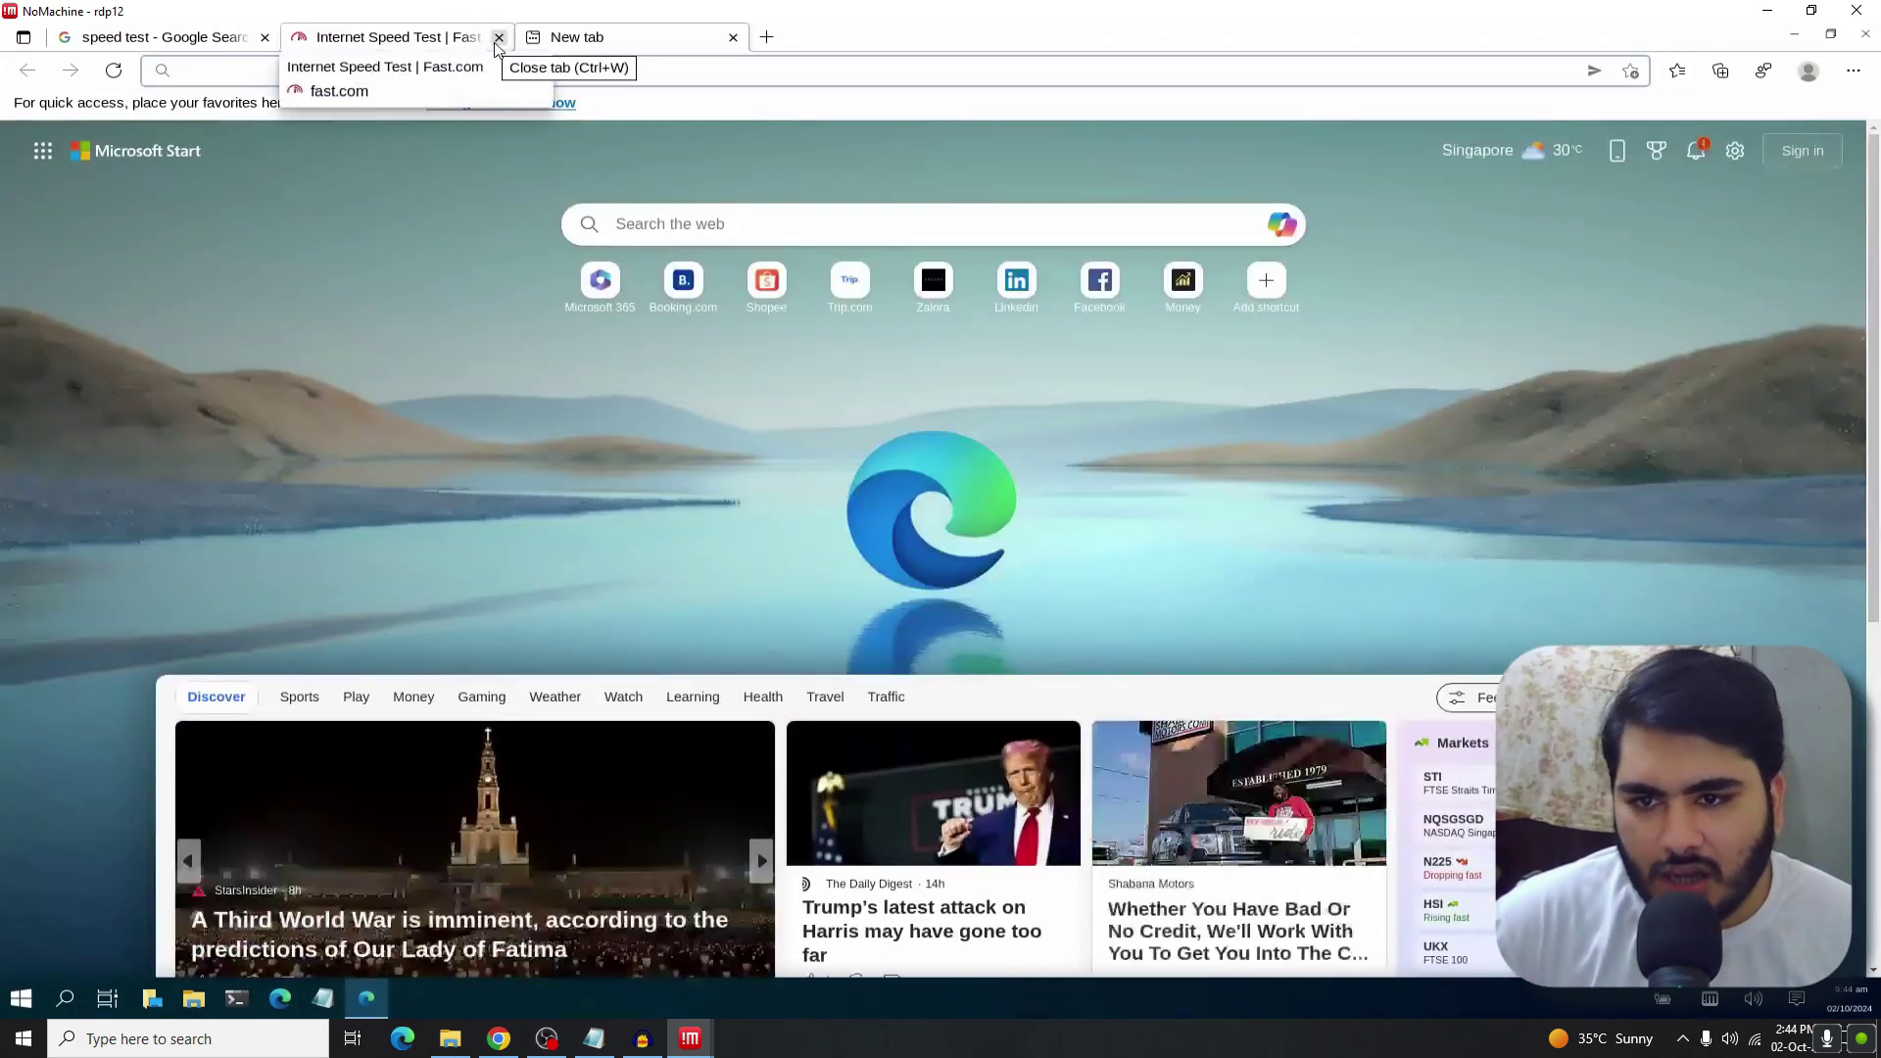
pyautogui.click(497, 37)
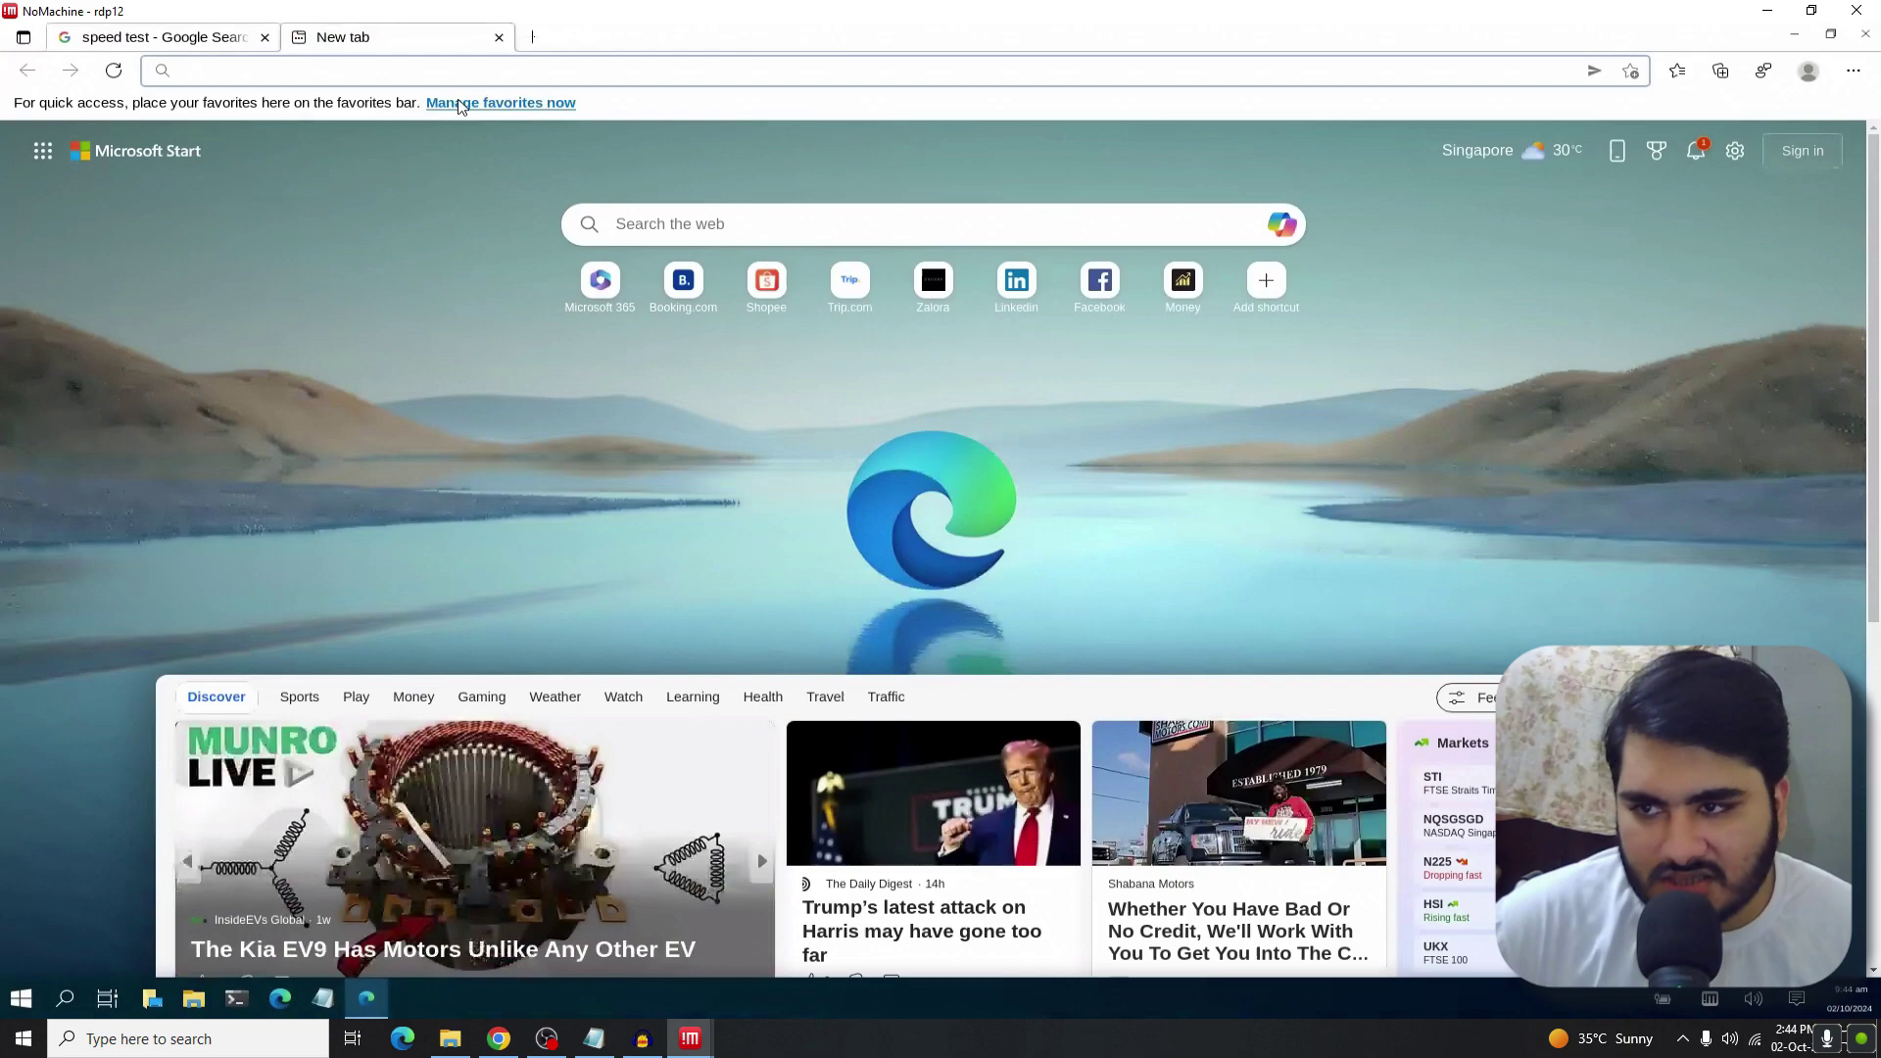
# - Return to the Google results tab, search for "youtube" and open the YouTube site from the results
pyautogui.hotkey('ctrl', 'shift', 'Tab')
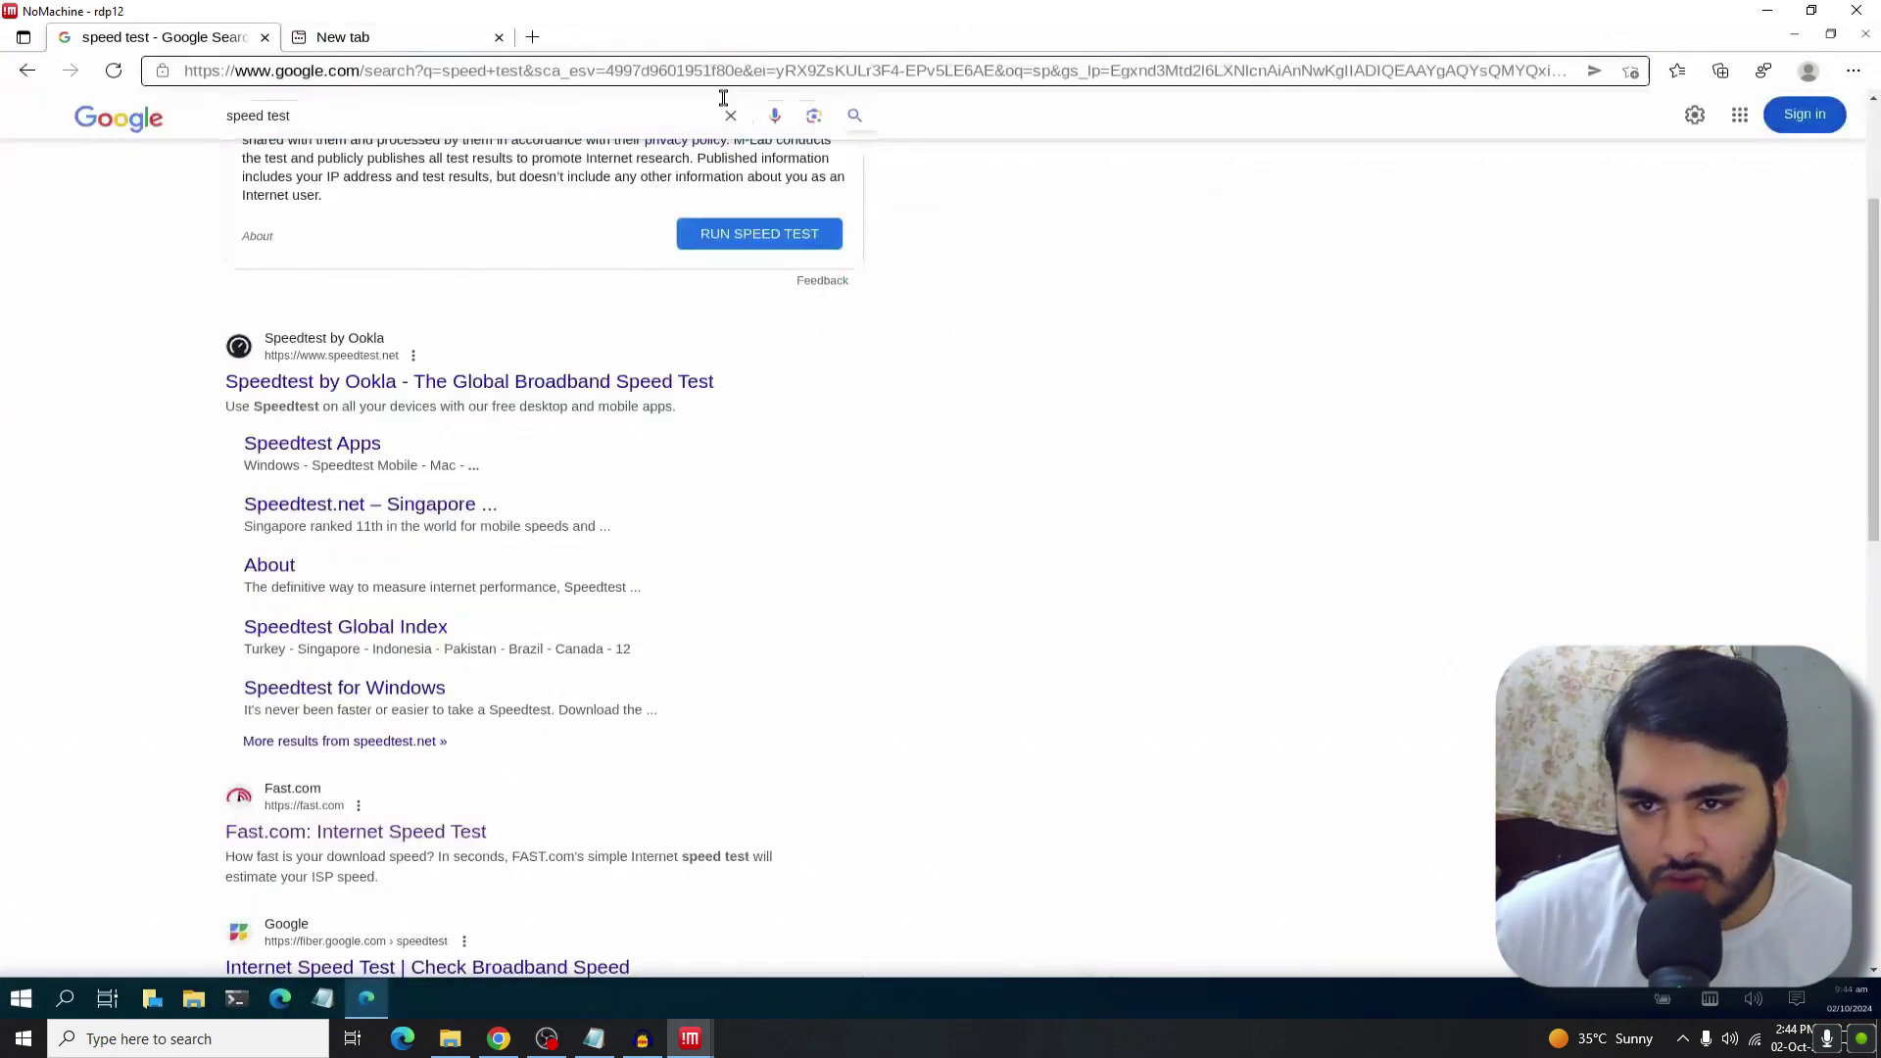
pyautogui.write('/')
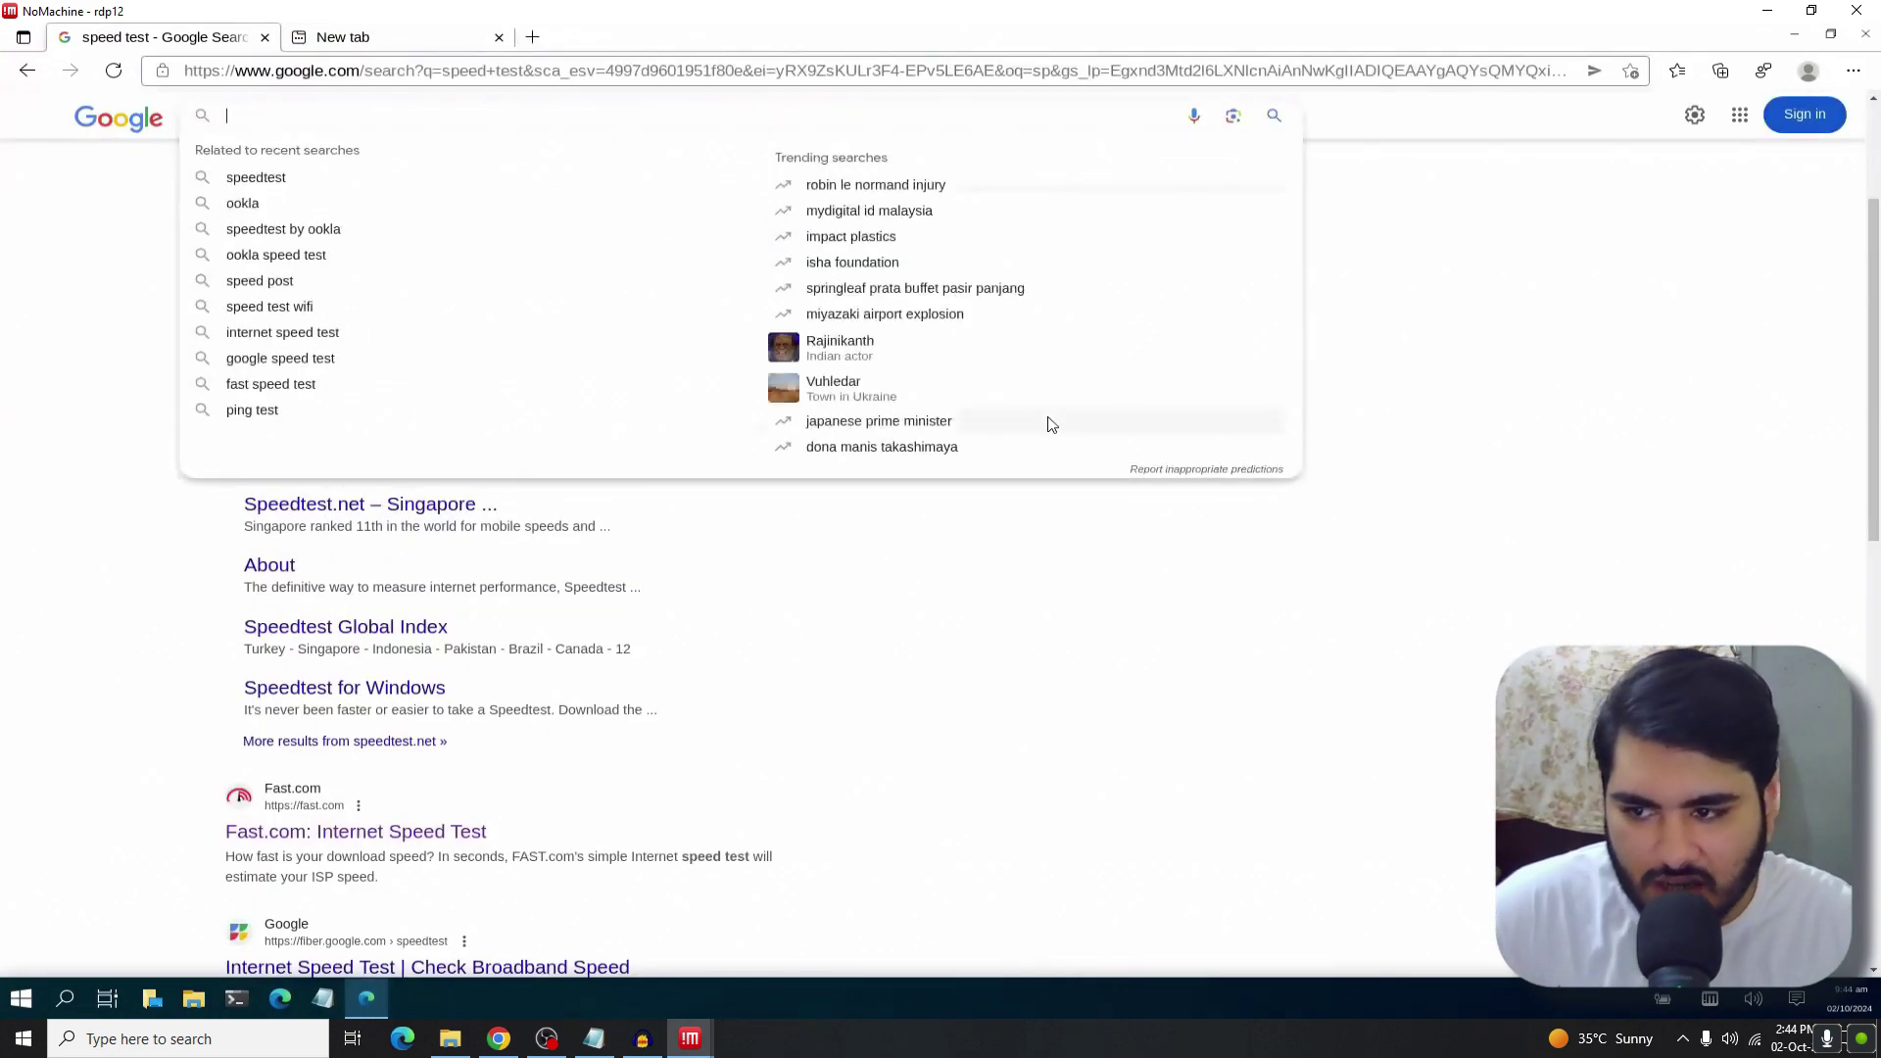
pyautogui.write('youtube')
pyautogui.press('Return')
pyautogui.click(260, 299)
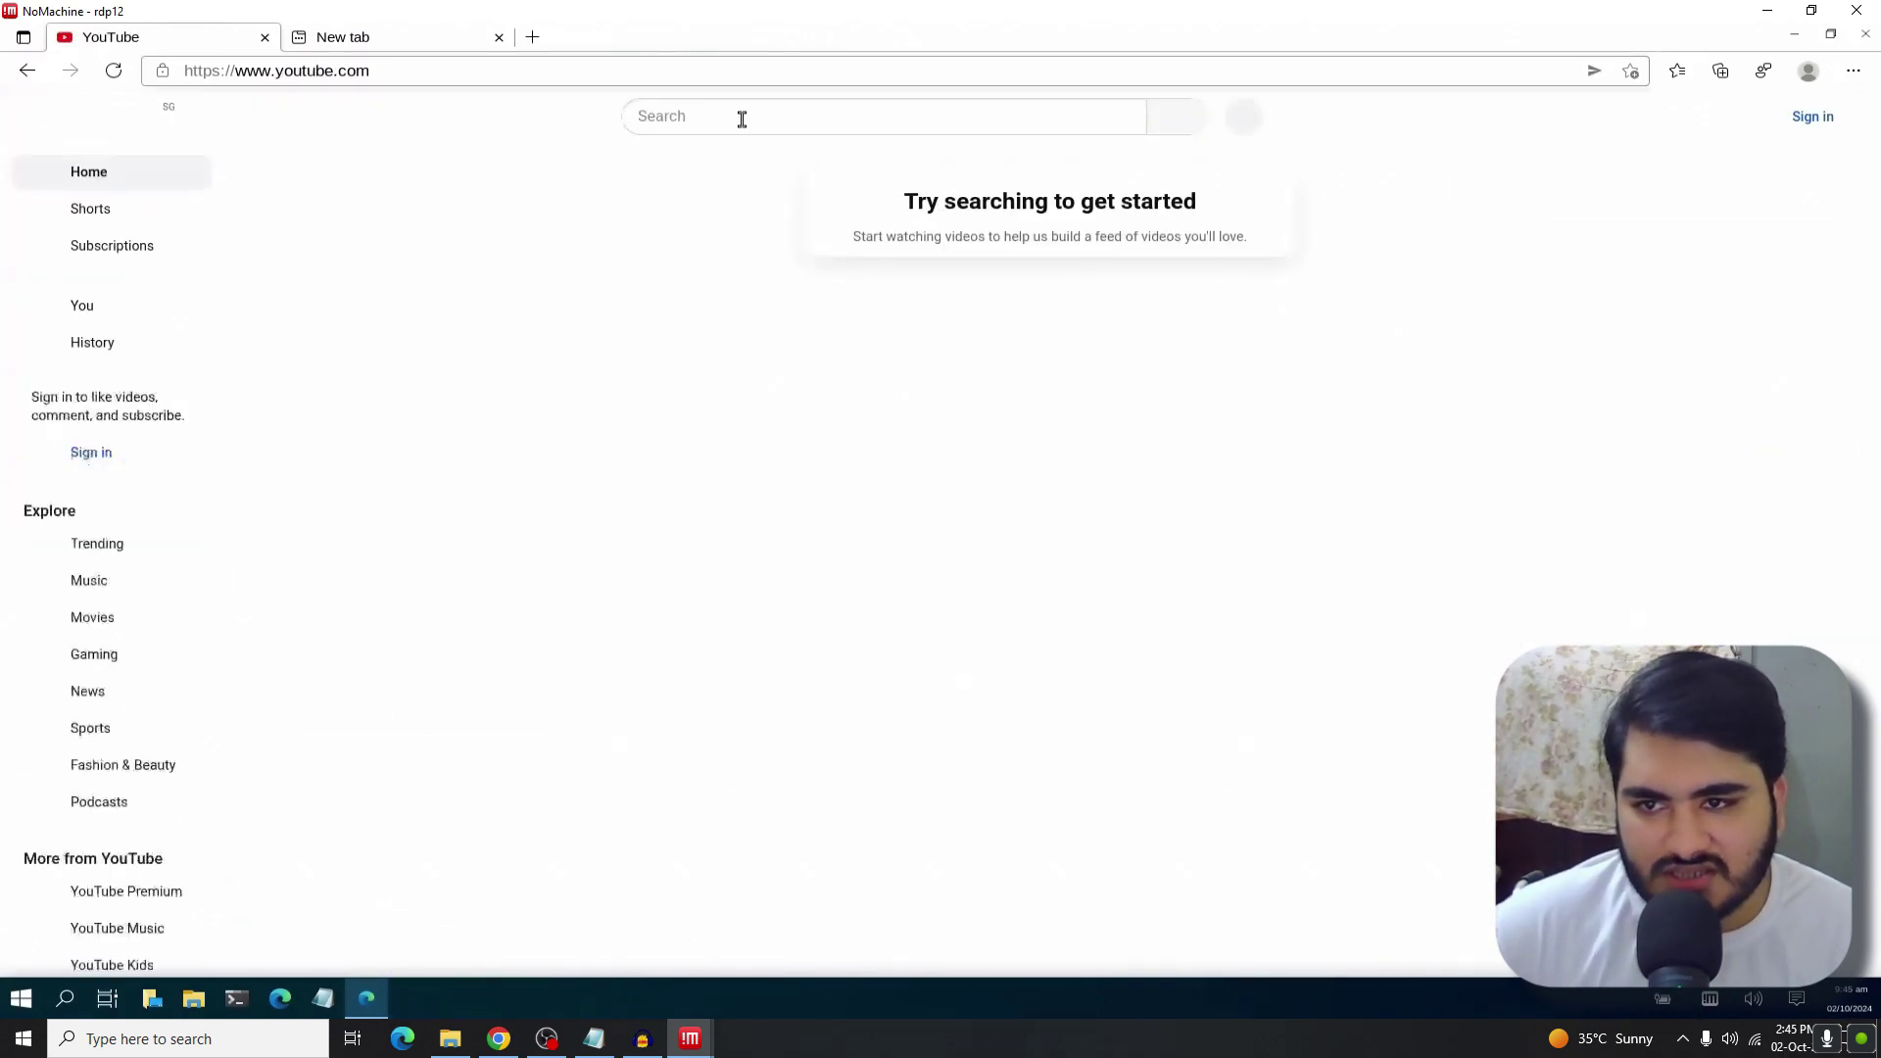
# - Search YouTube for "hd video 4k"
pyautogui.click(741, 118)
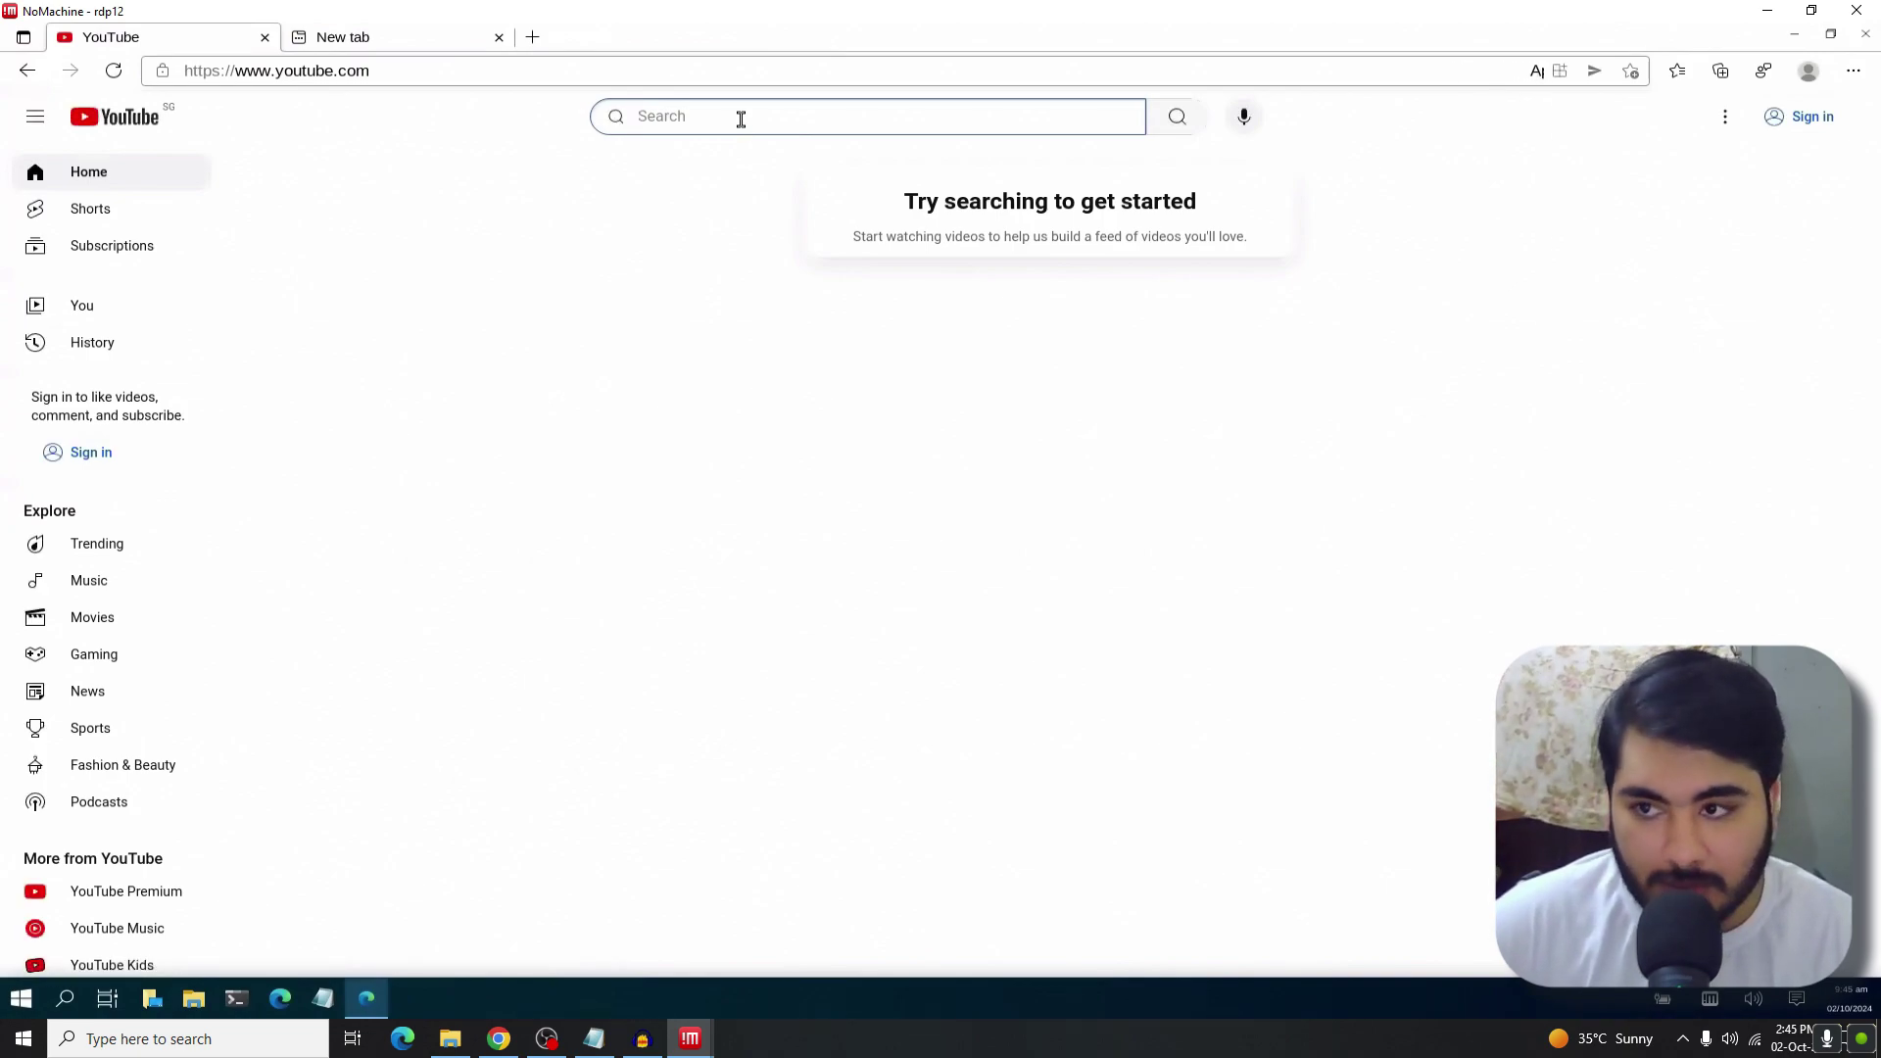
pyautogui.write('hd video 4k')
pyautogui.press('Return')
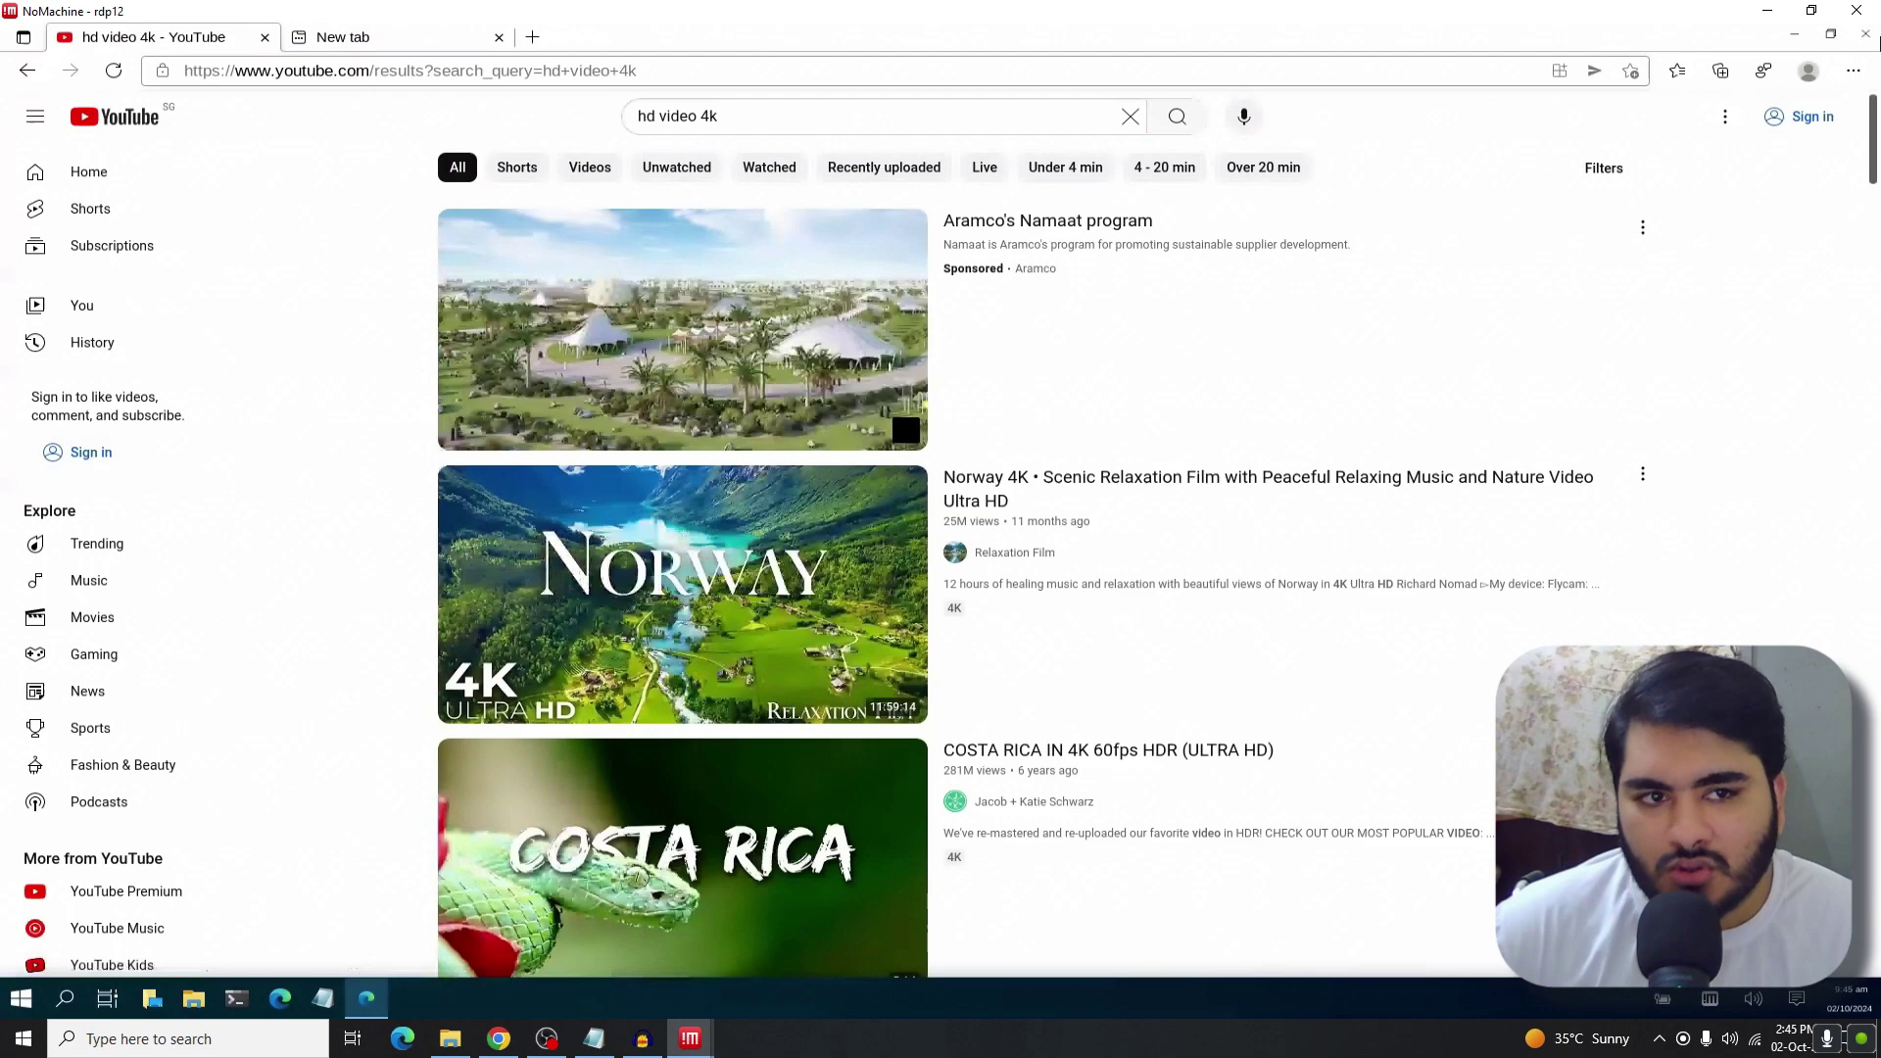
# - Close the remote browser and the rdp12 session window to return to the list of machines
pyautogui.click(1867, 39)
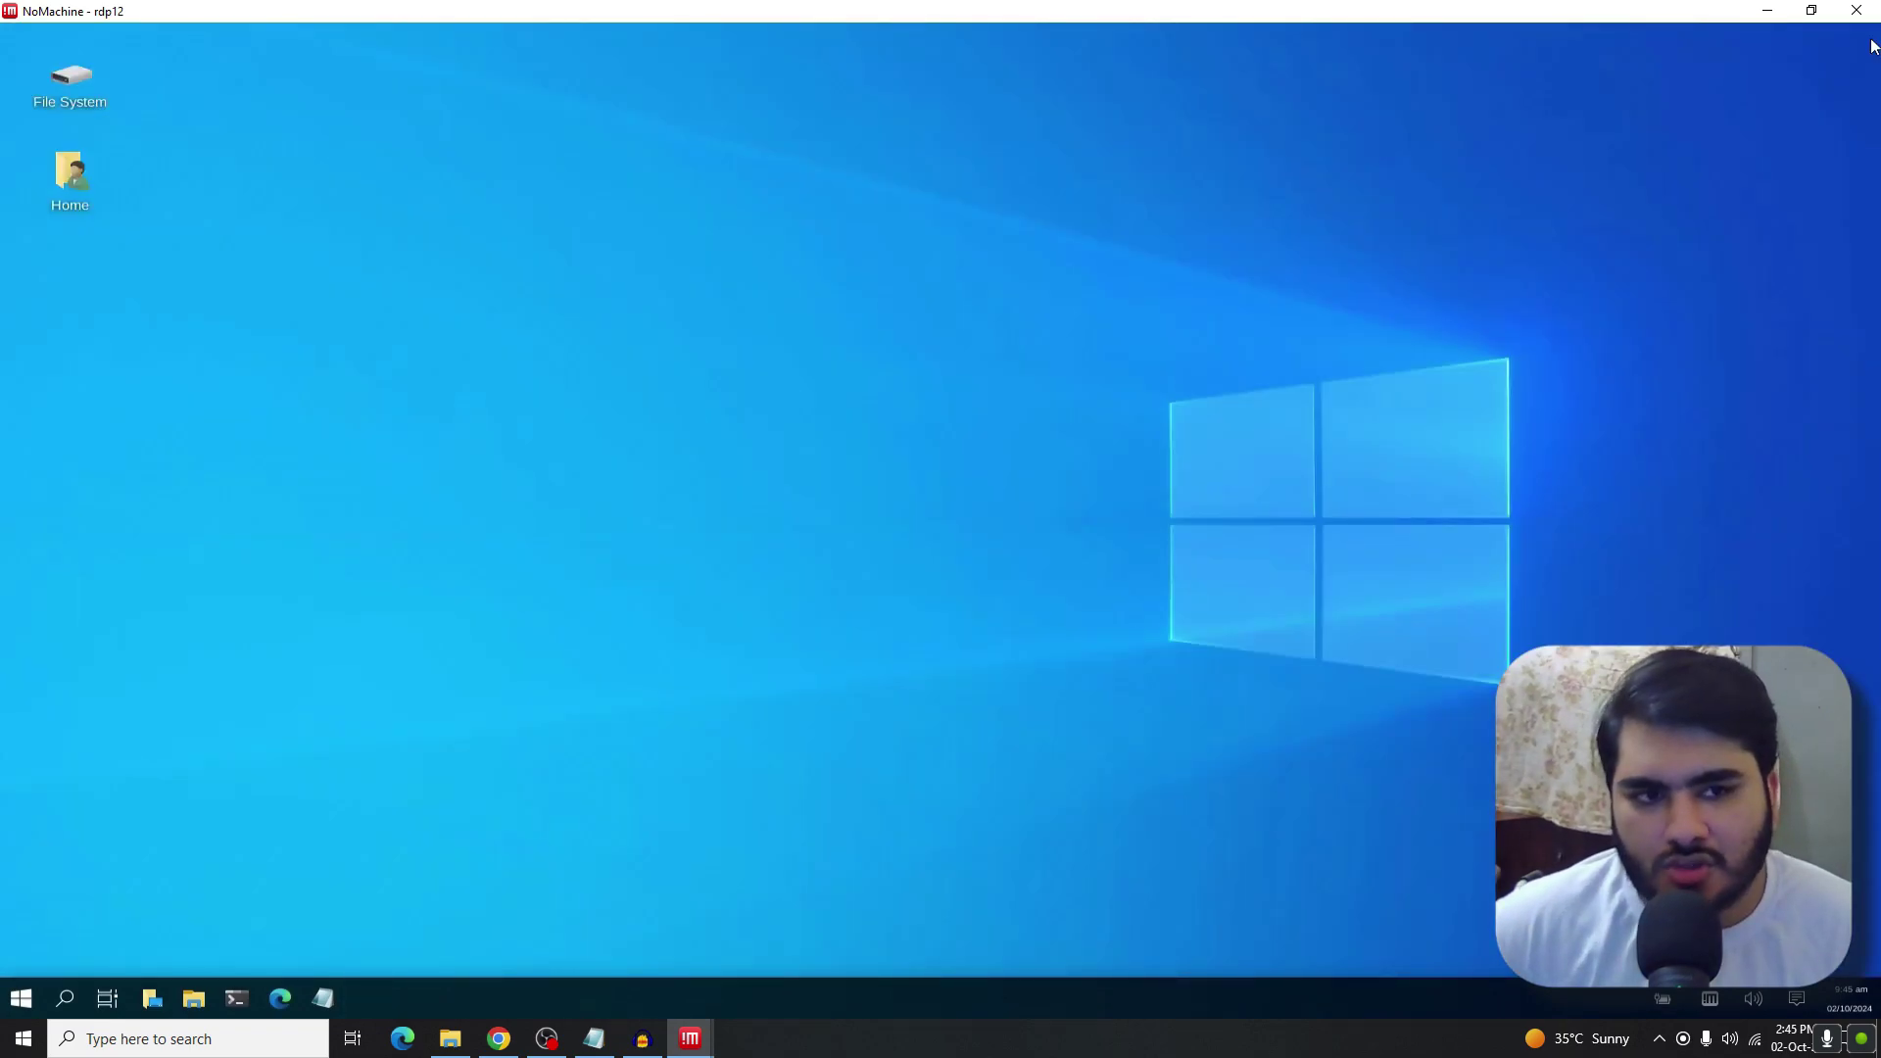
pyautogui.click(1857, 10)
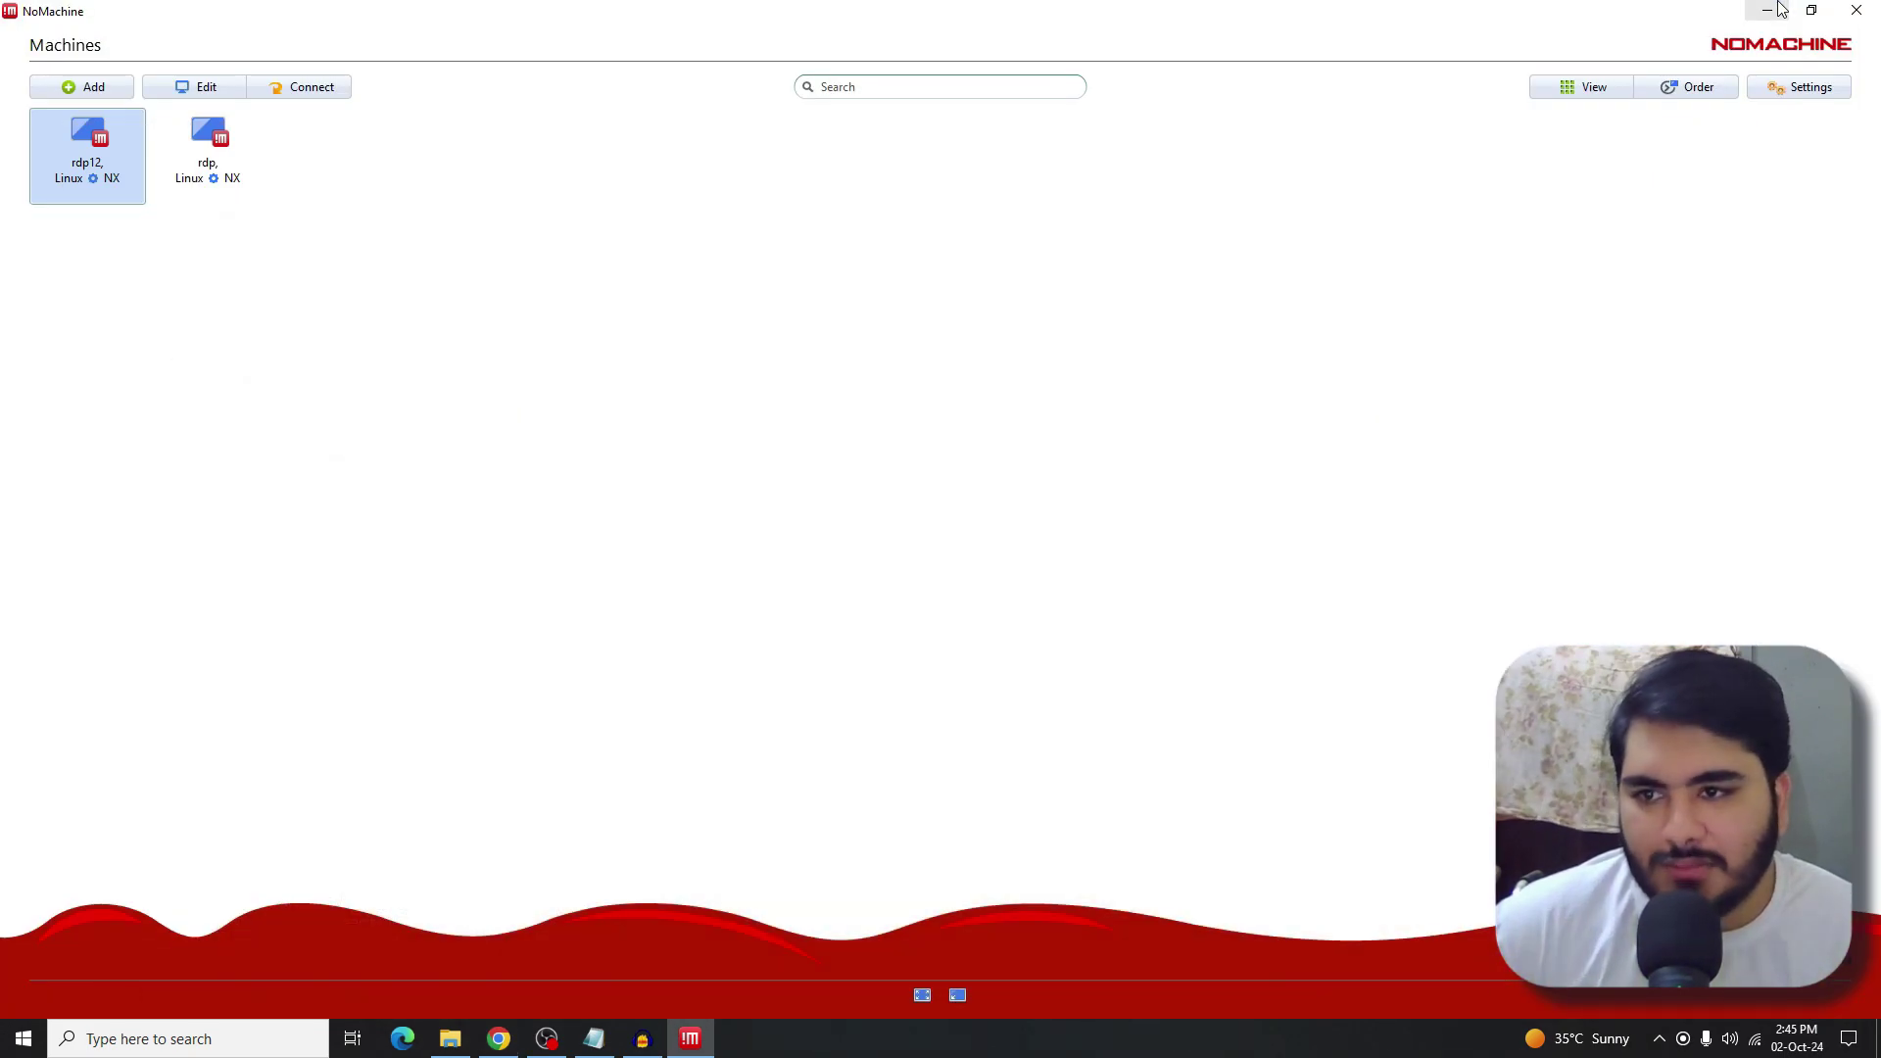
# - Examine the connection info of rdp12, including its hardware and software details, and close the NoMachine window
pyautogui.rightClick(94, 175)
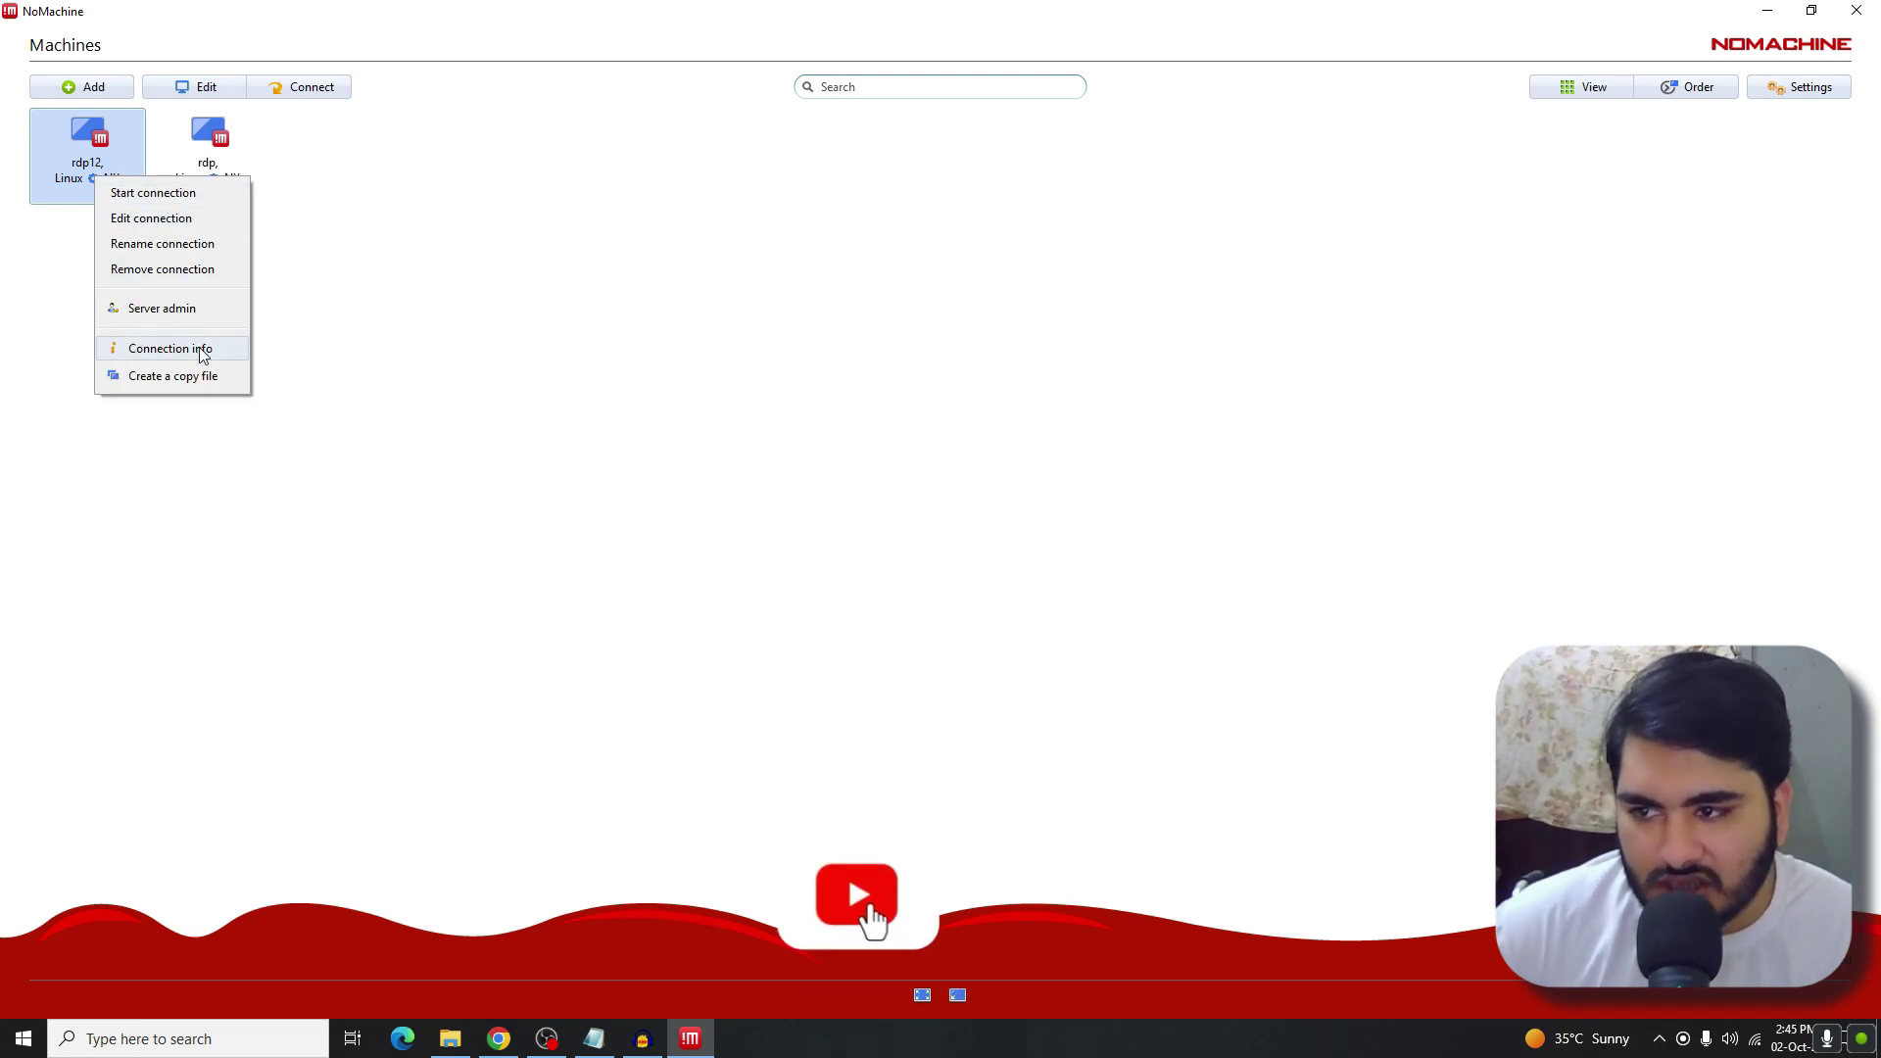
pyautogui.click(147, 350)
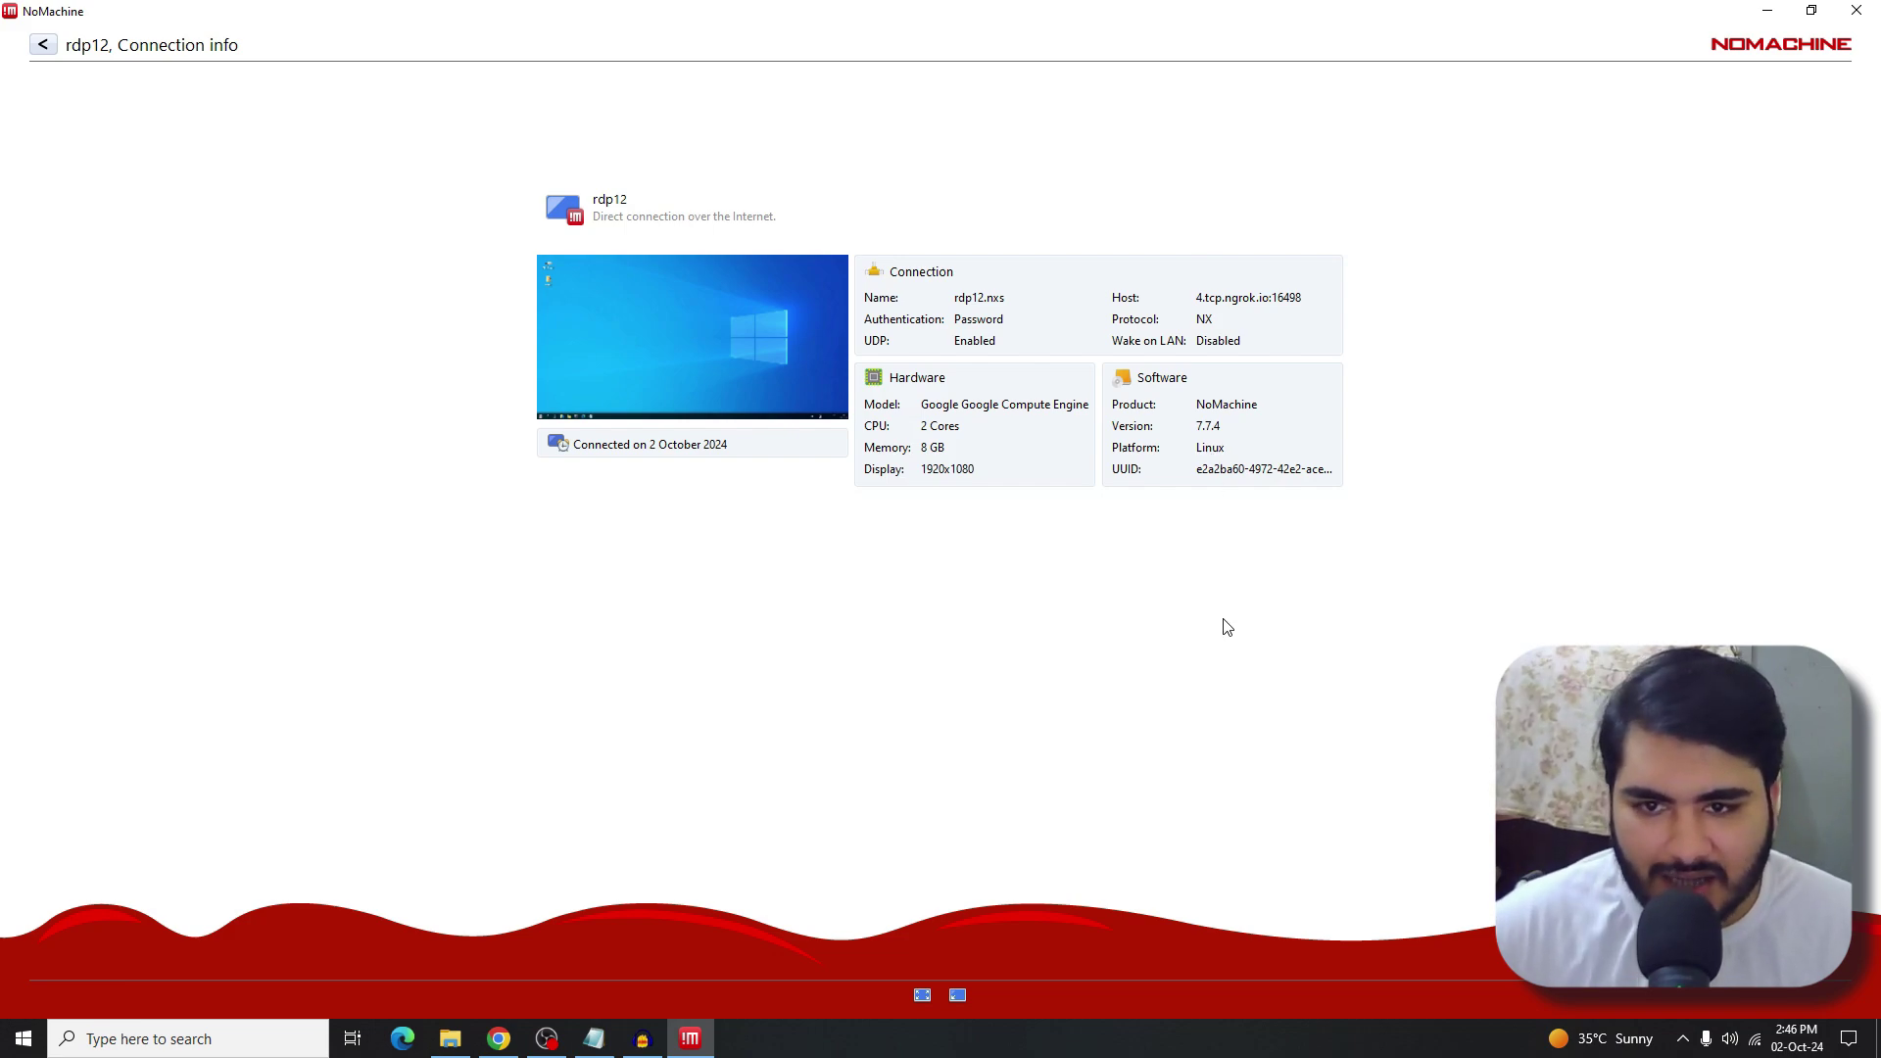
pyautogui.click(1857, 11)
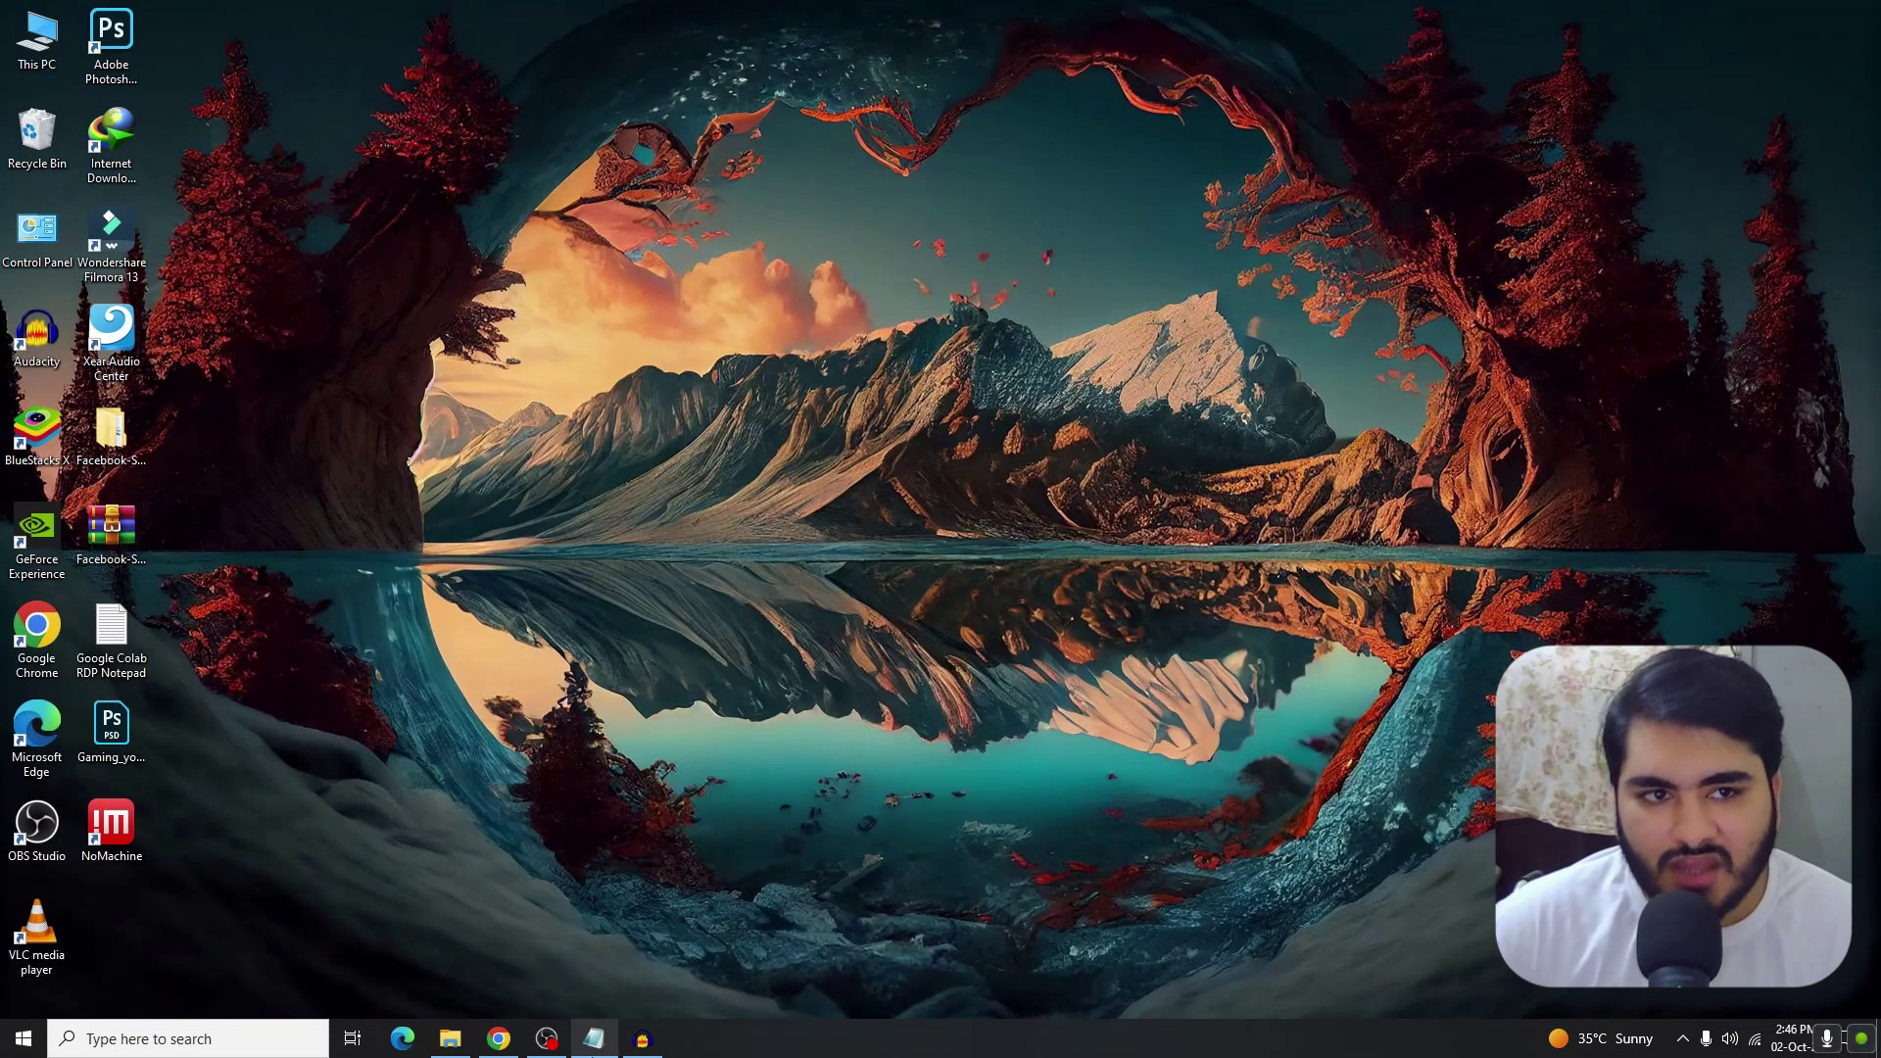
# - Bring up the browser window running Cloud Shell and close it, confirming leaving the page
pyautogui.moveTo(502, 1044)
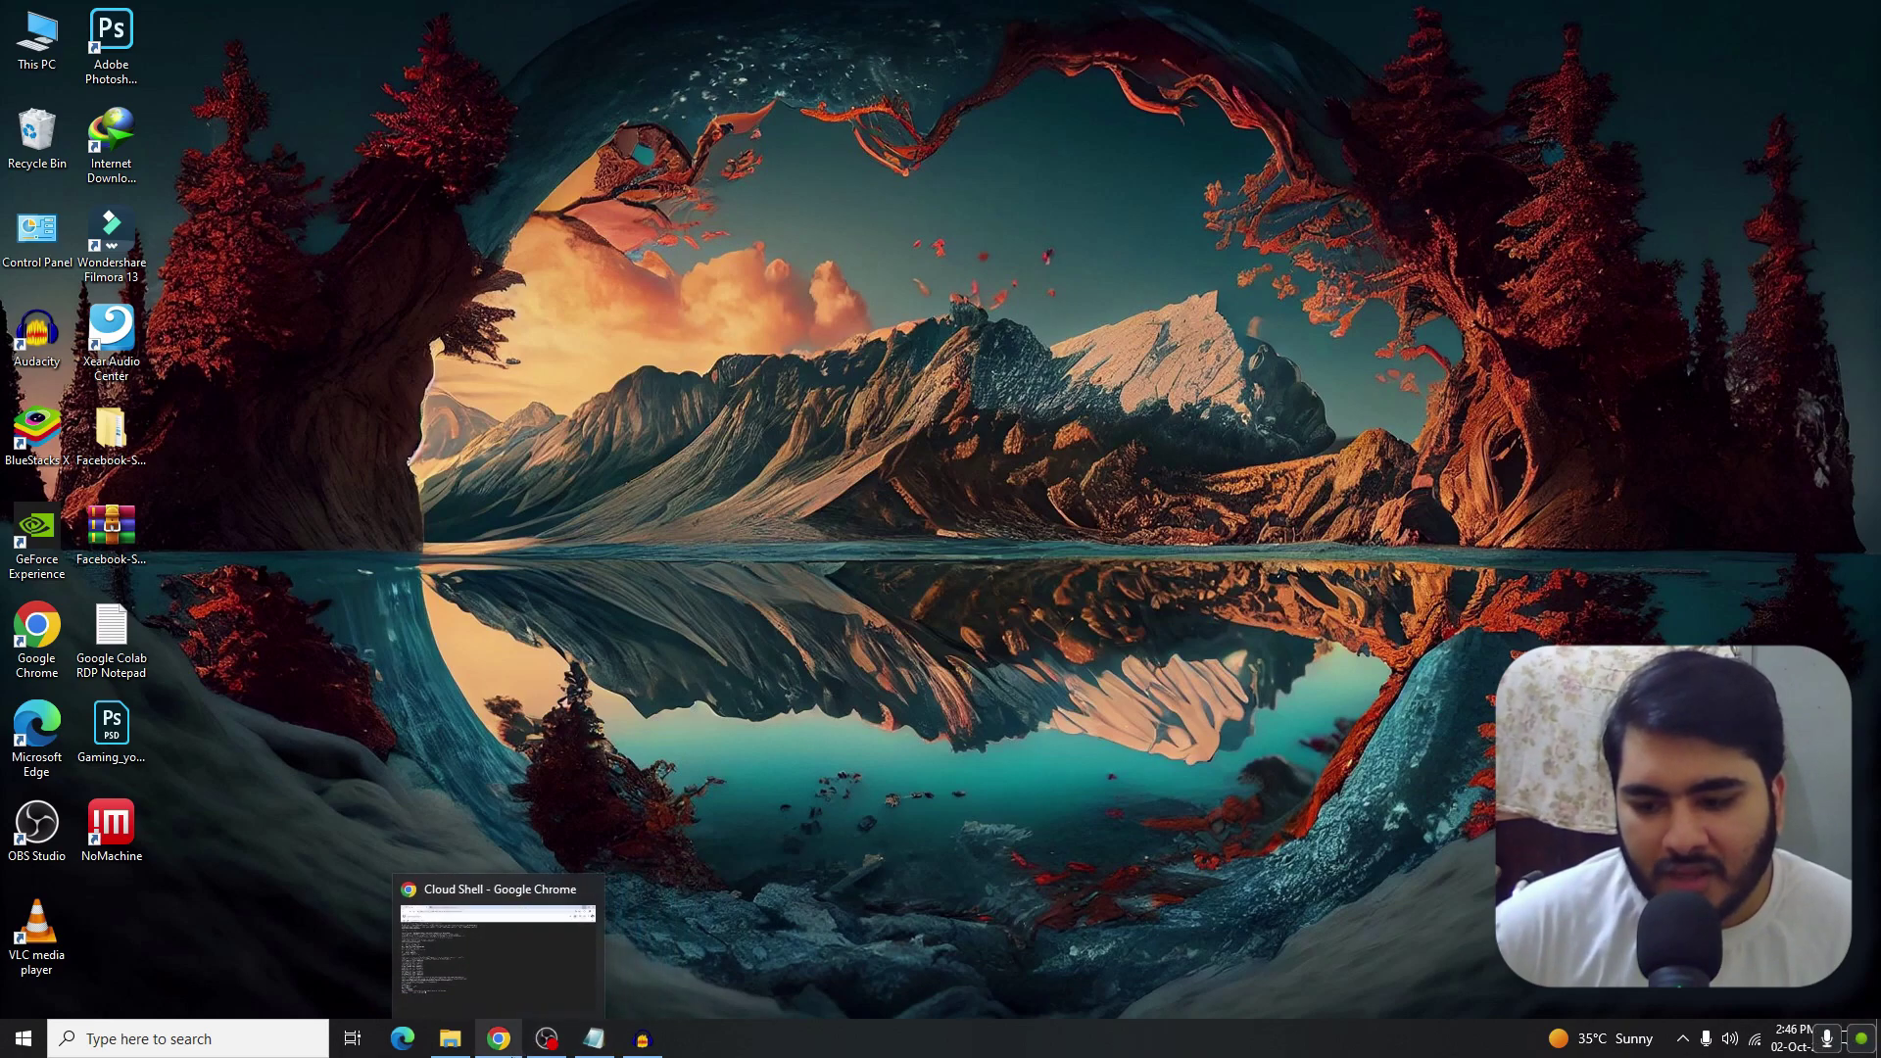
pyautogui.click(502, 1041)
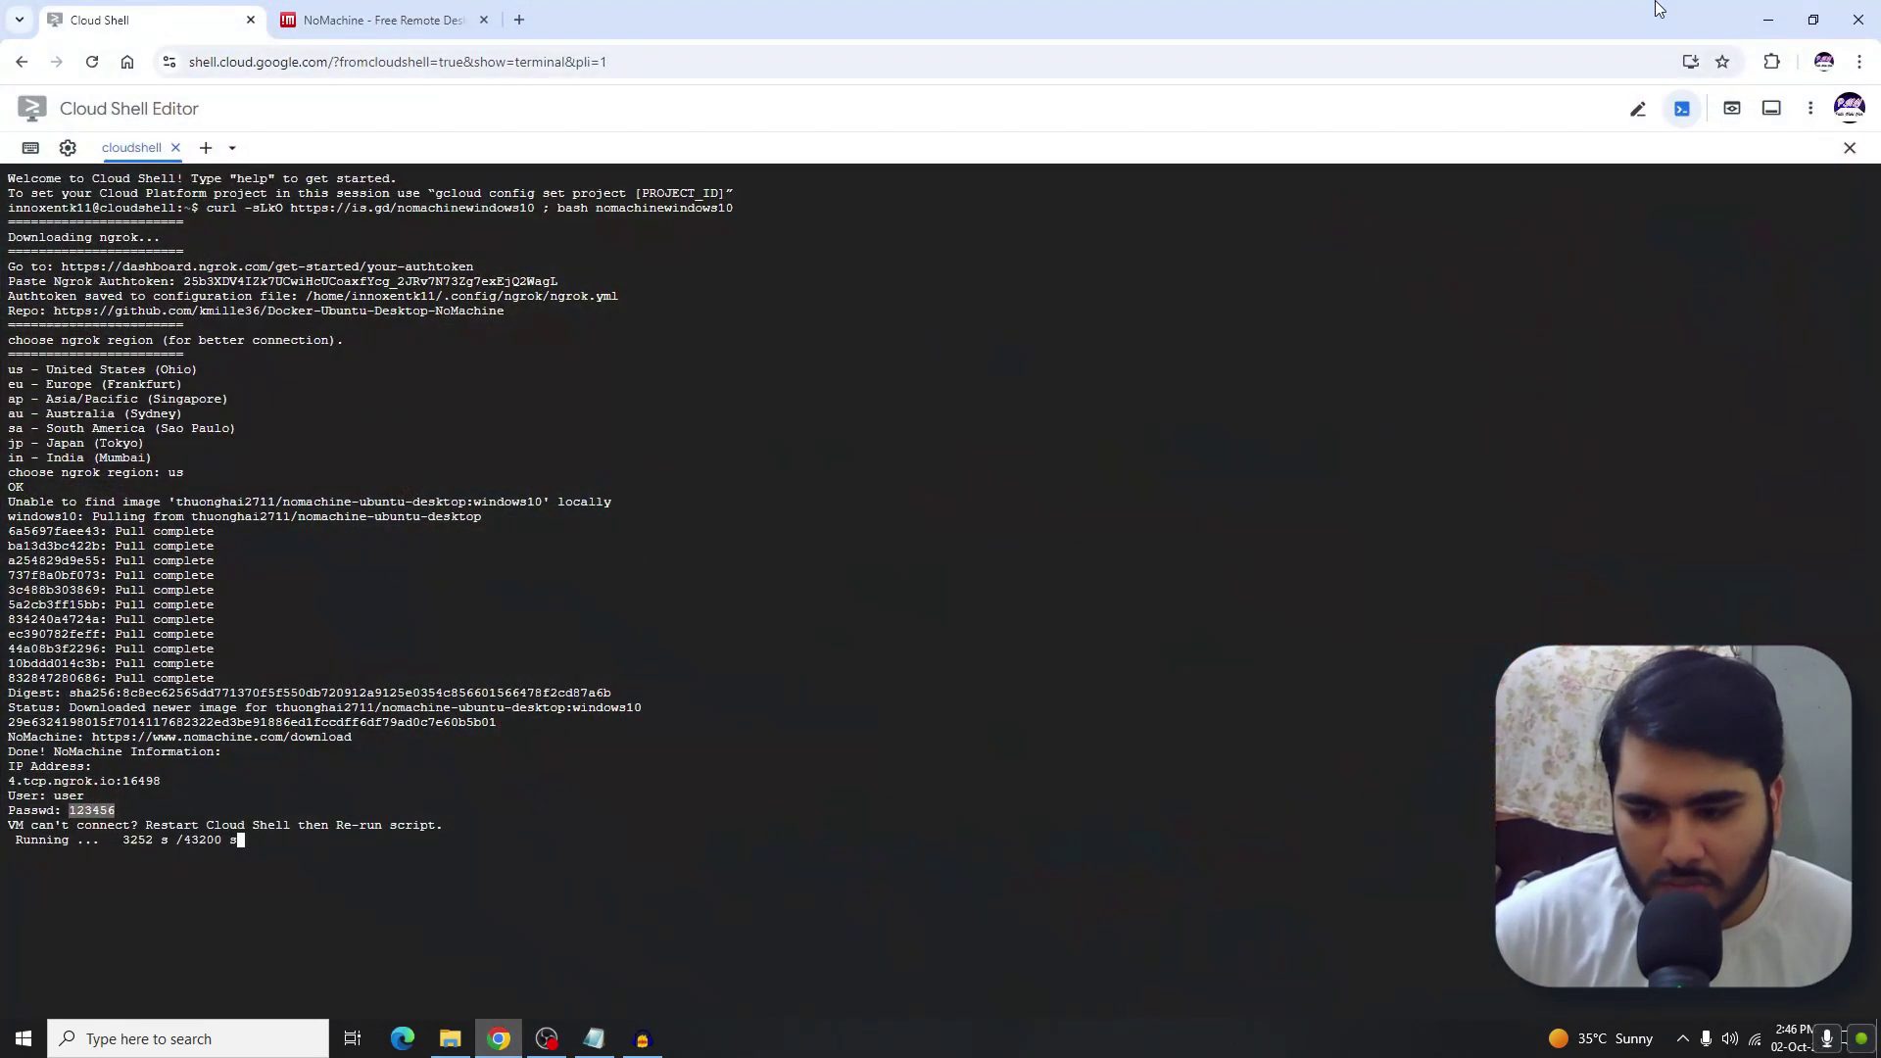
pyautogui.click(1859, 20)
pyautogui.click(1021, 188)
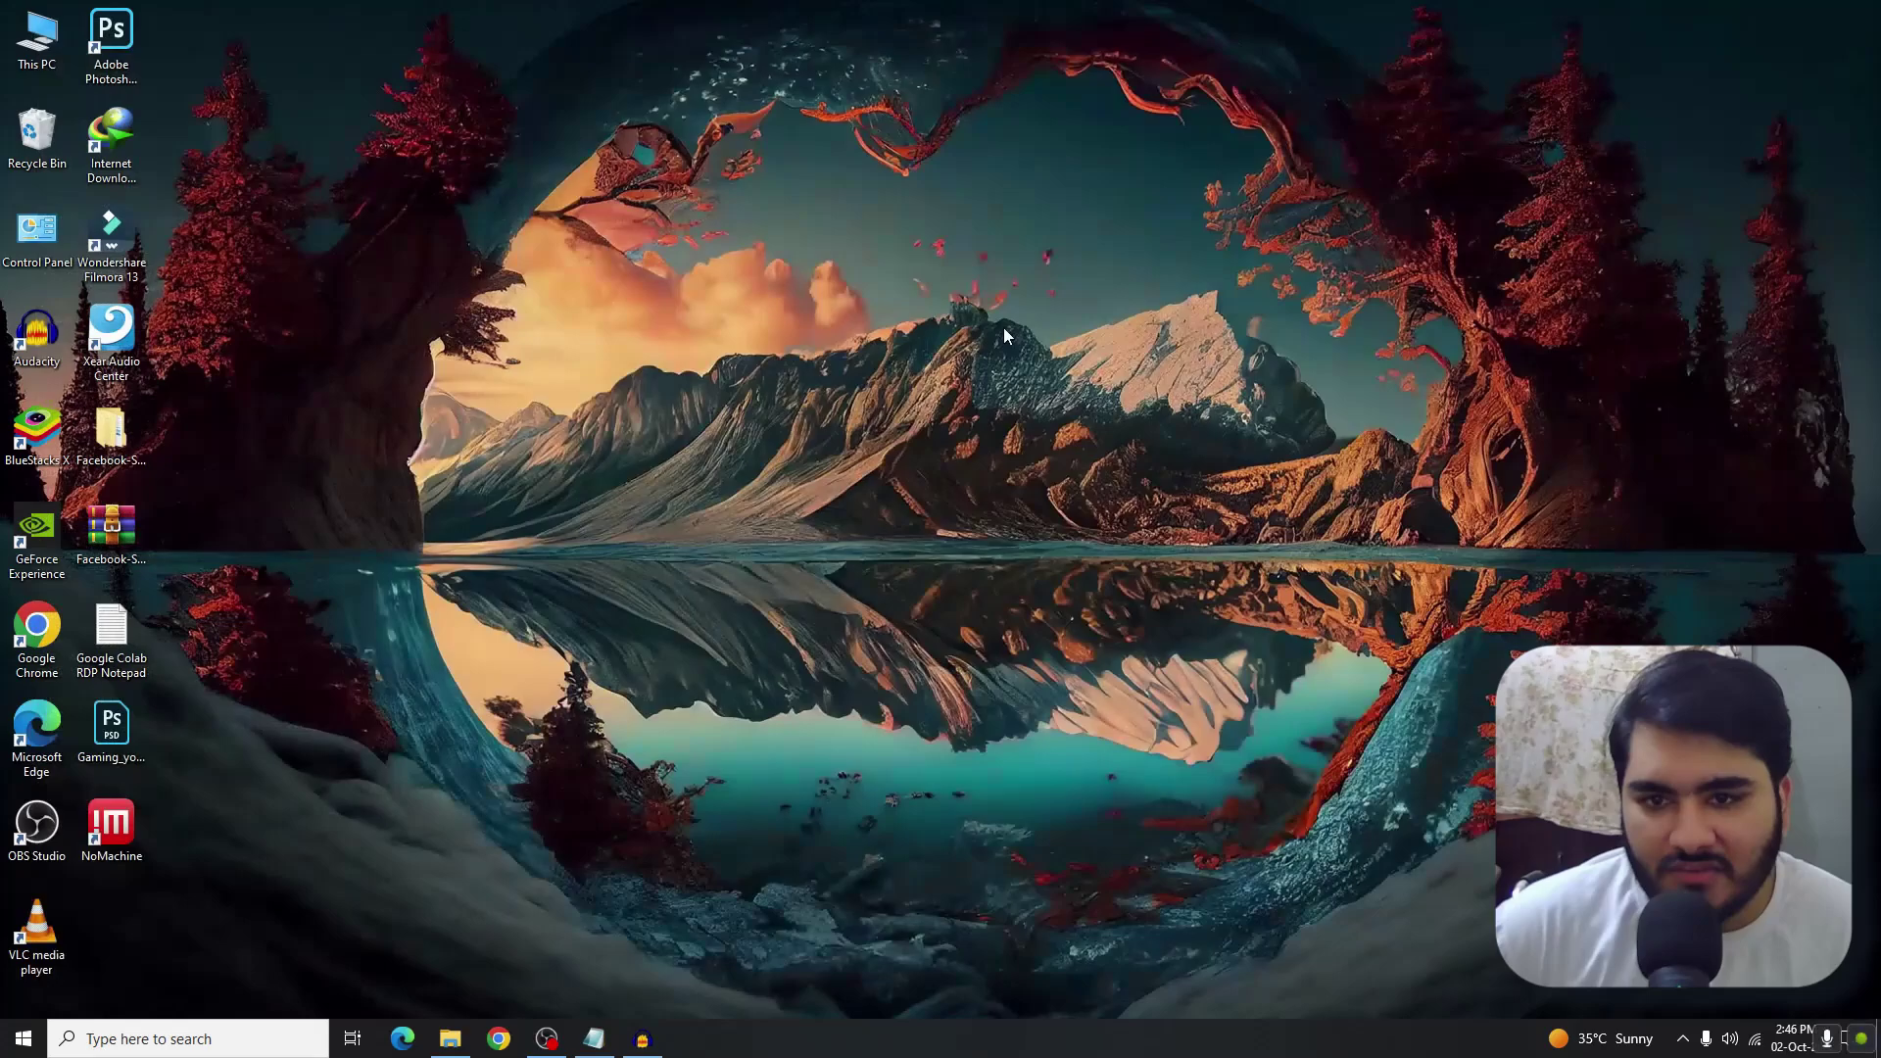
# - Open NoMachine, accept the guest desktop sharing notice, and reconnect to the rdp12 machine, accepting its introductory dialogs with their default options
pyautogui.doubleClick(108, 833)
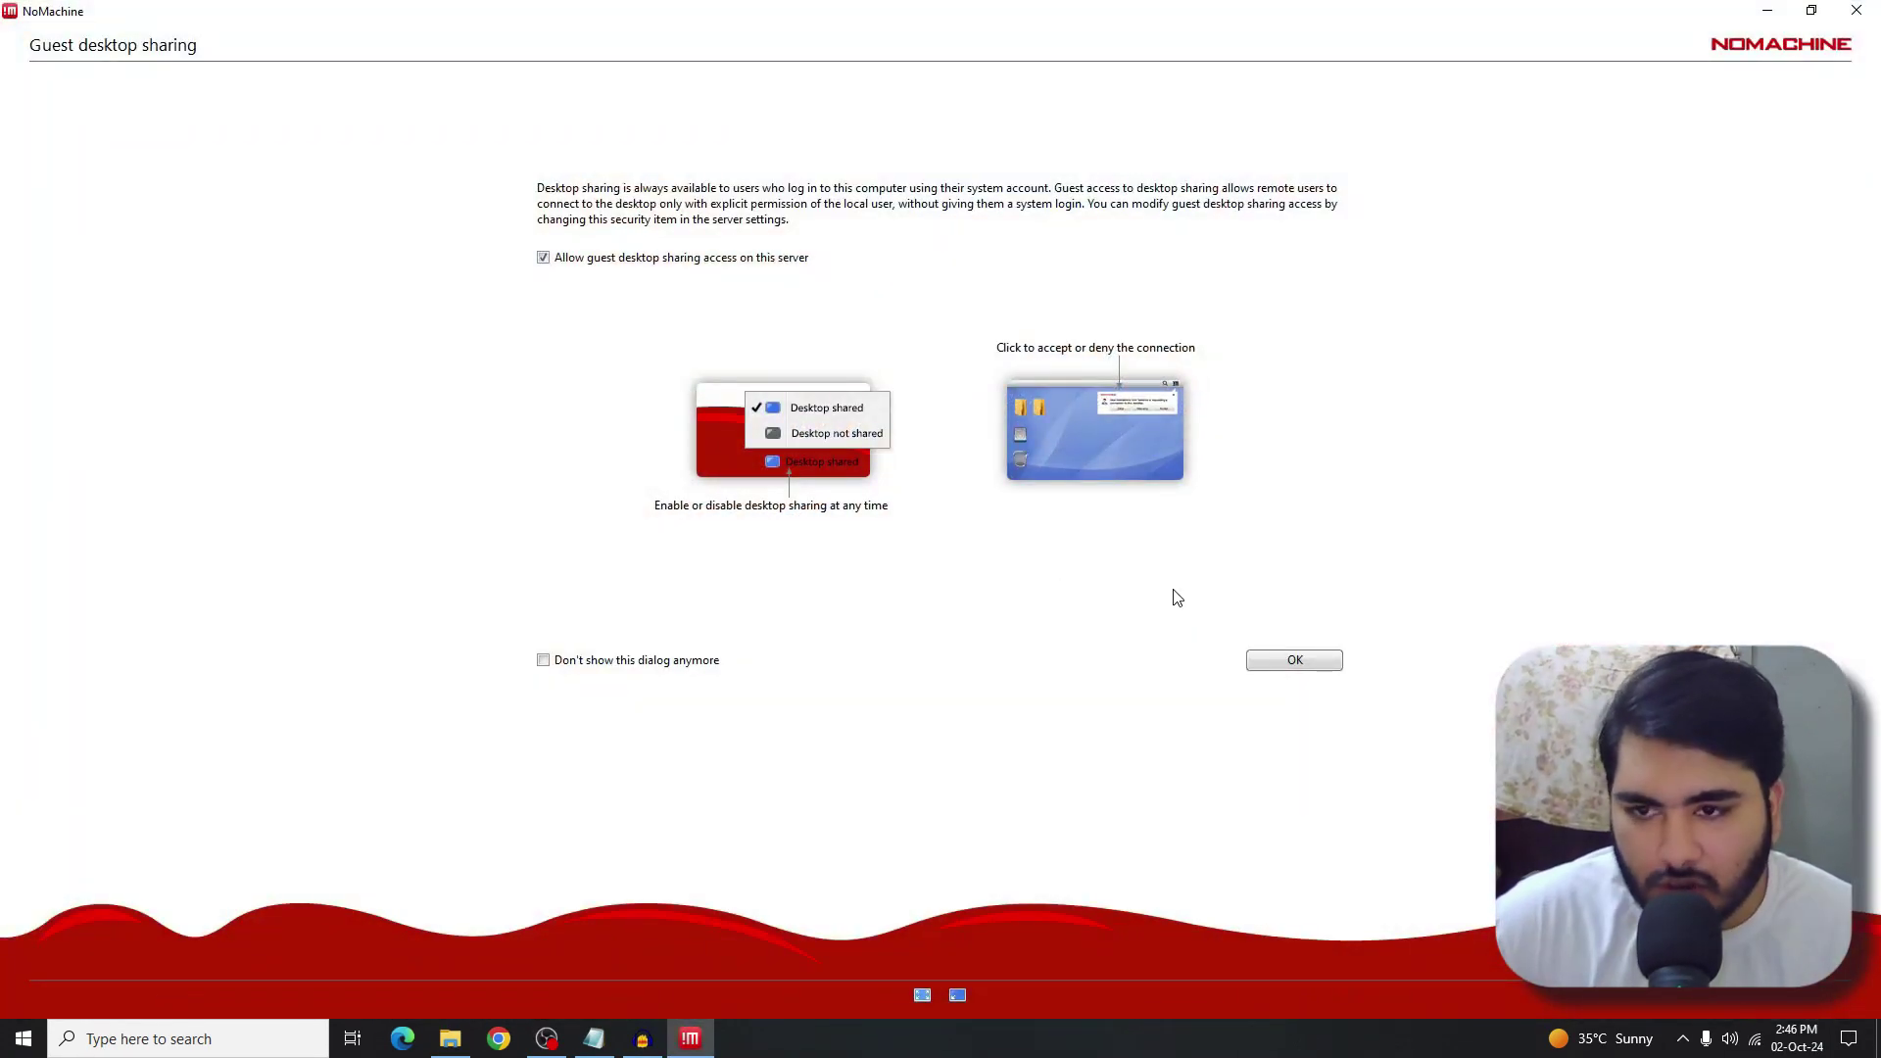
pyautogui.click(1265, 670)
pyautogui.click(98, 128)
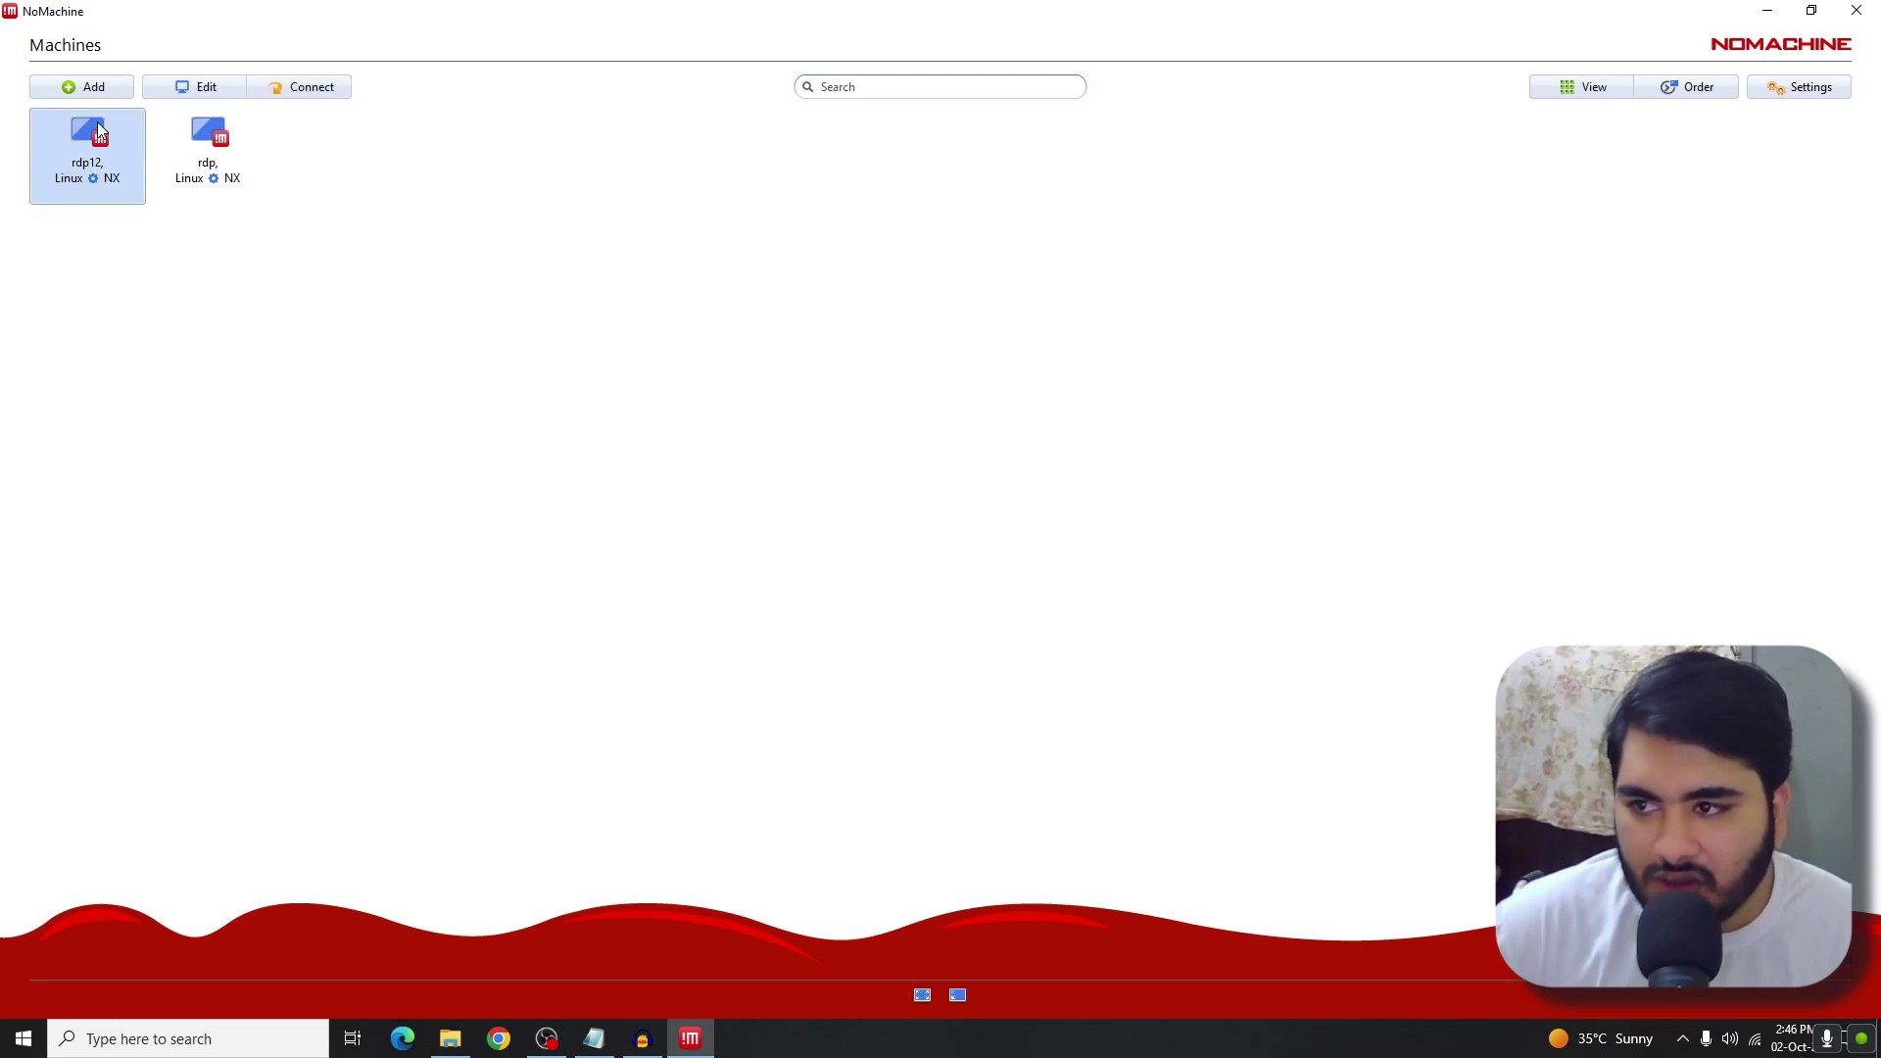
pyautogui.doubleClick(97, 126)
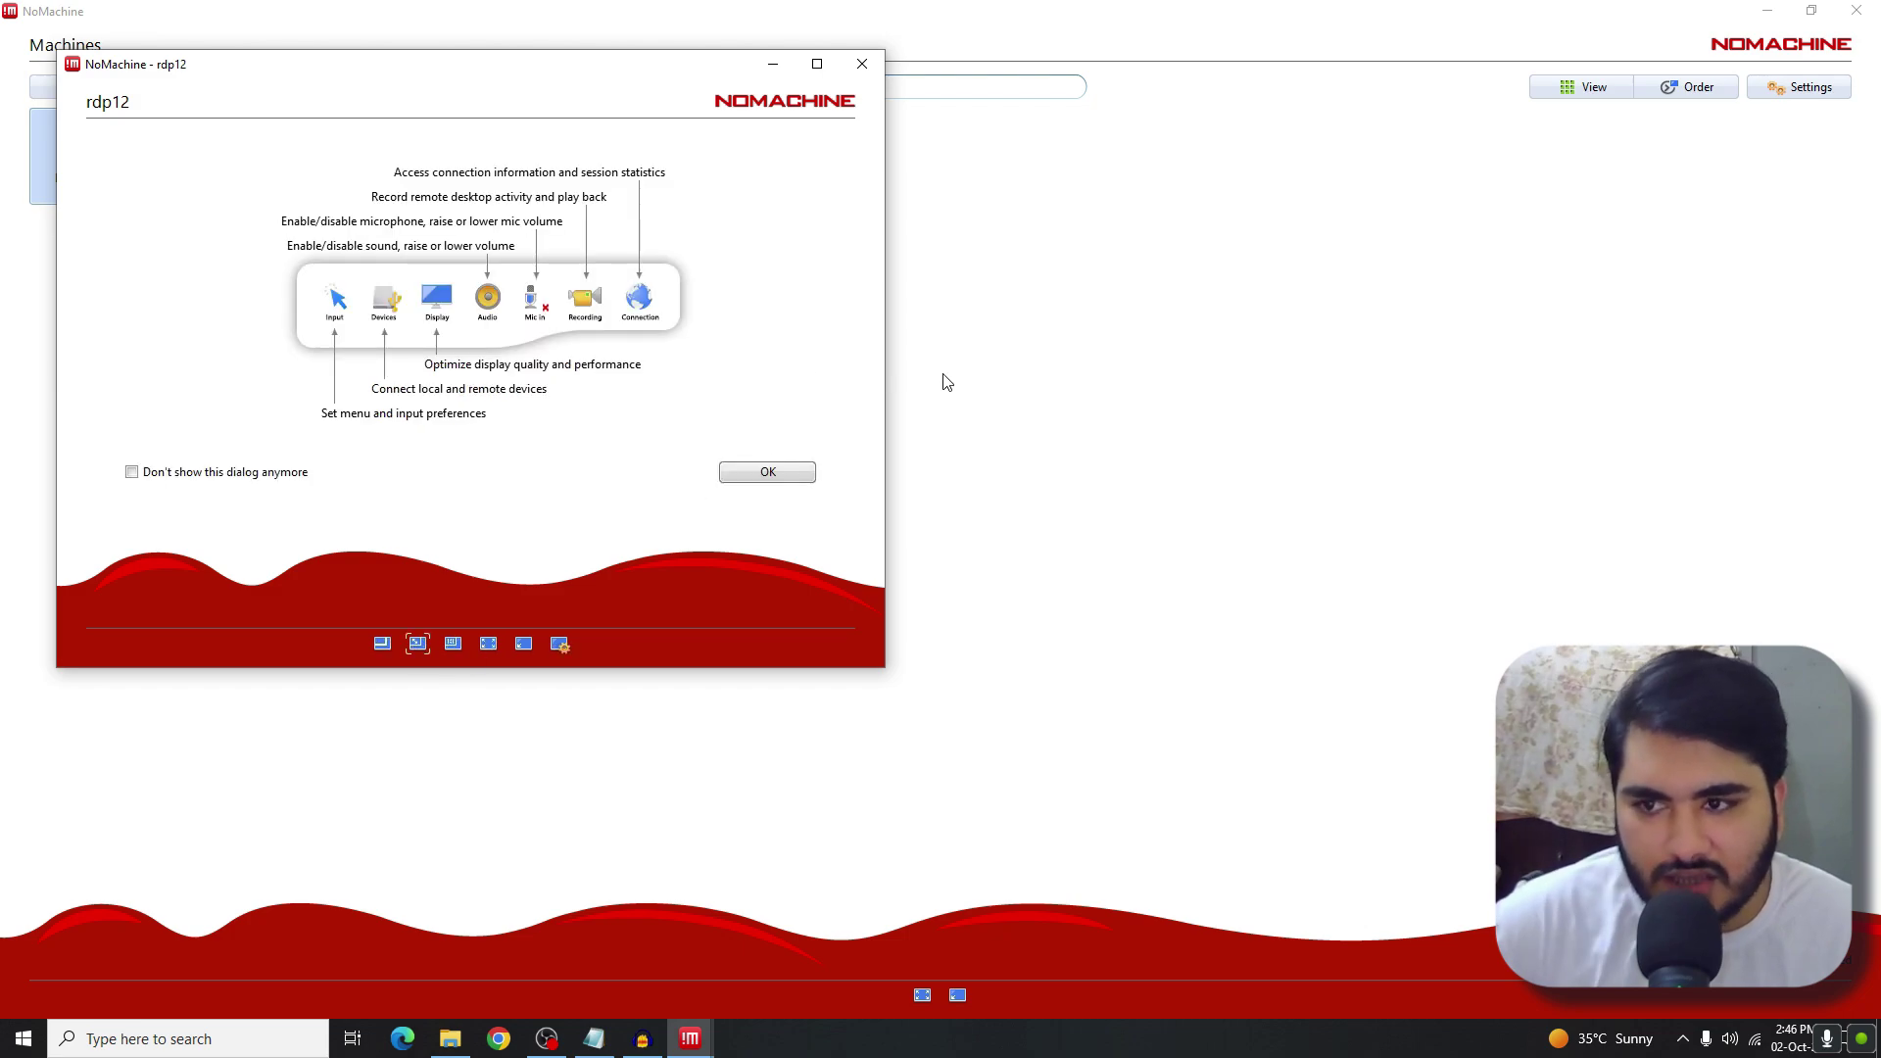
pyautogui.click(756, 473)
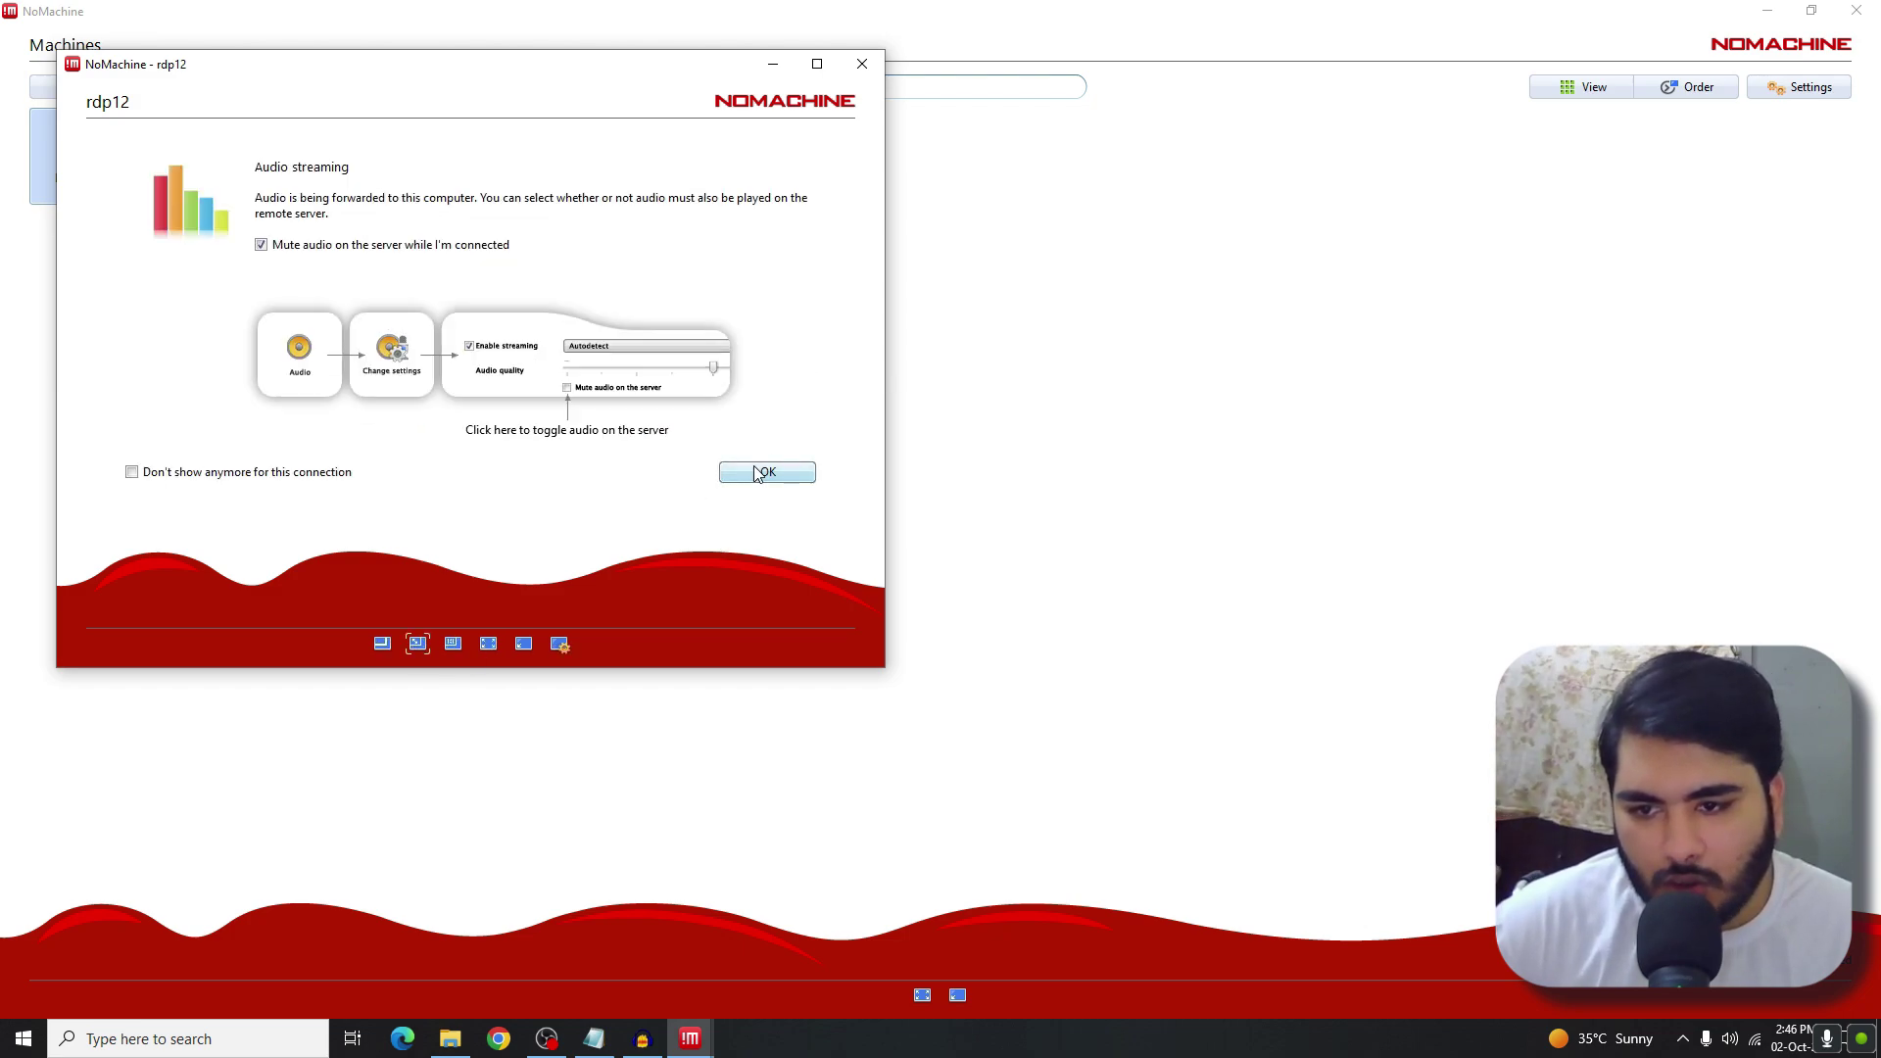
pyautogui.click(756, 474)
pyautogui.click(757, 473)
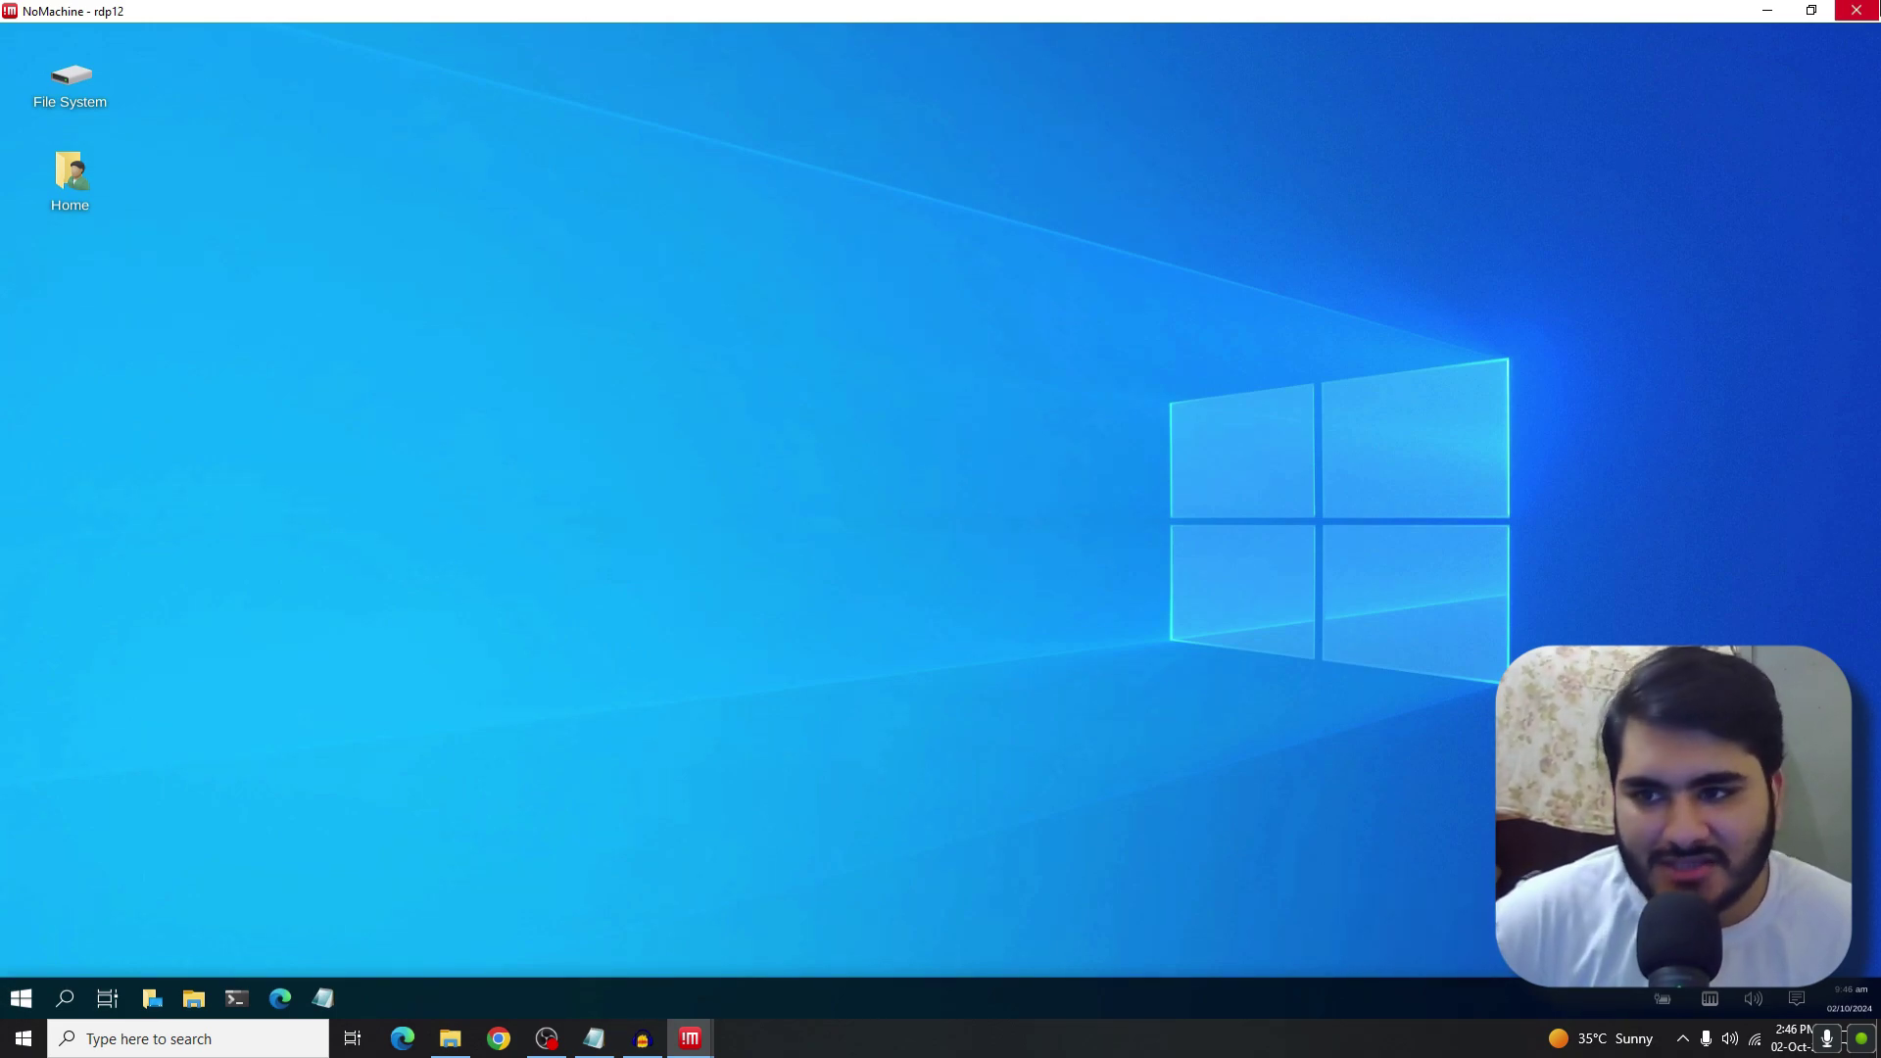
# - Close the rdp12 session and the NoMachine window to return to the local desktop
pyautogui.click(1857, 11)
pyautogui.click(1856, 11)
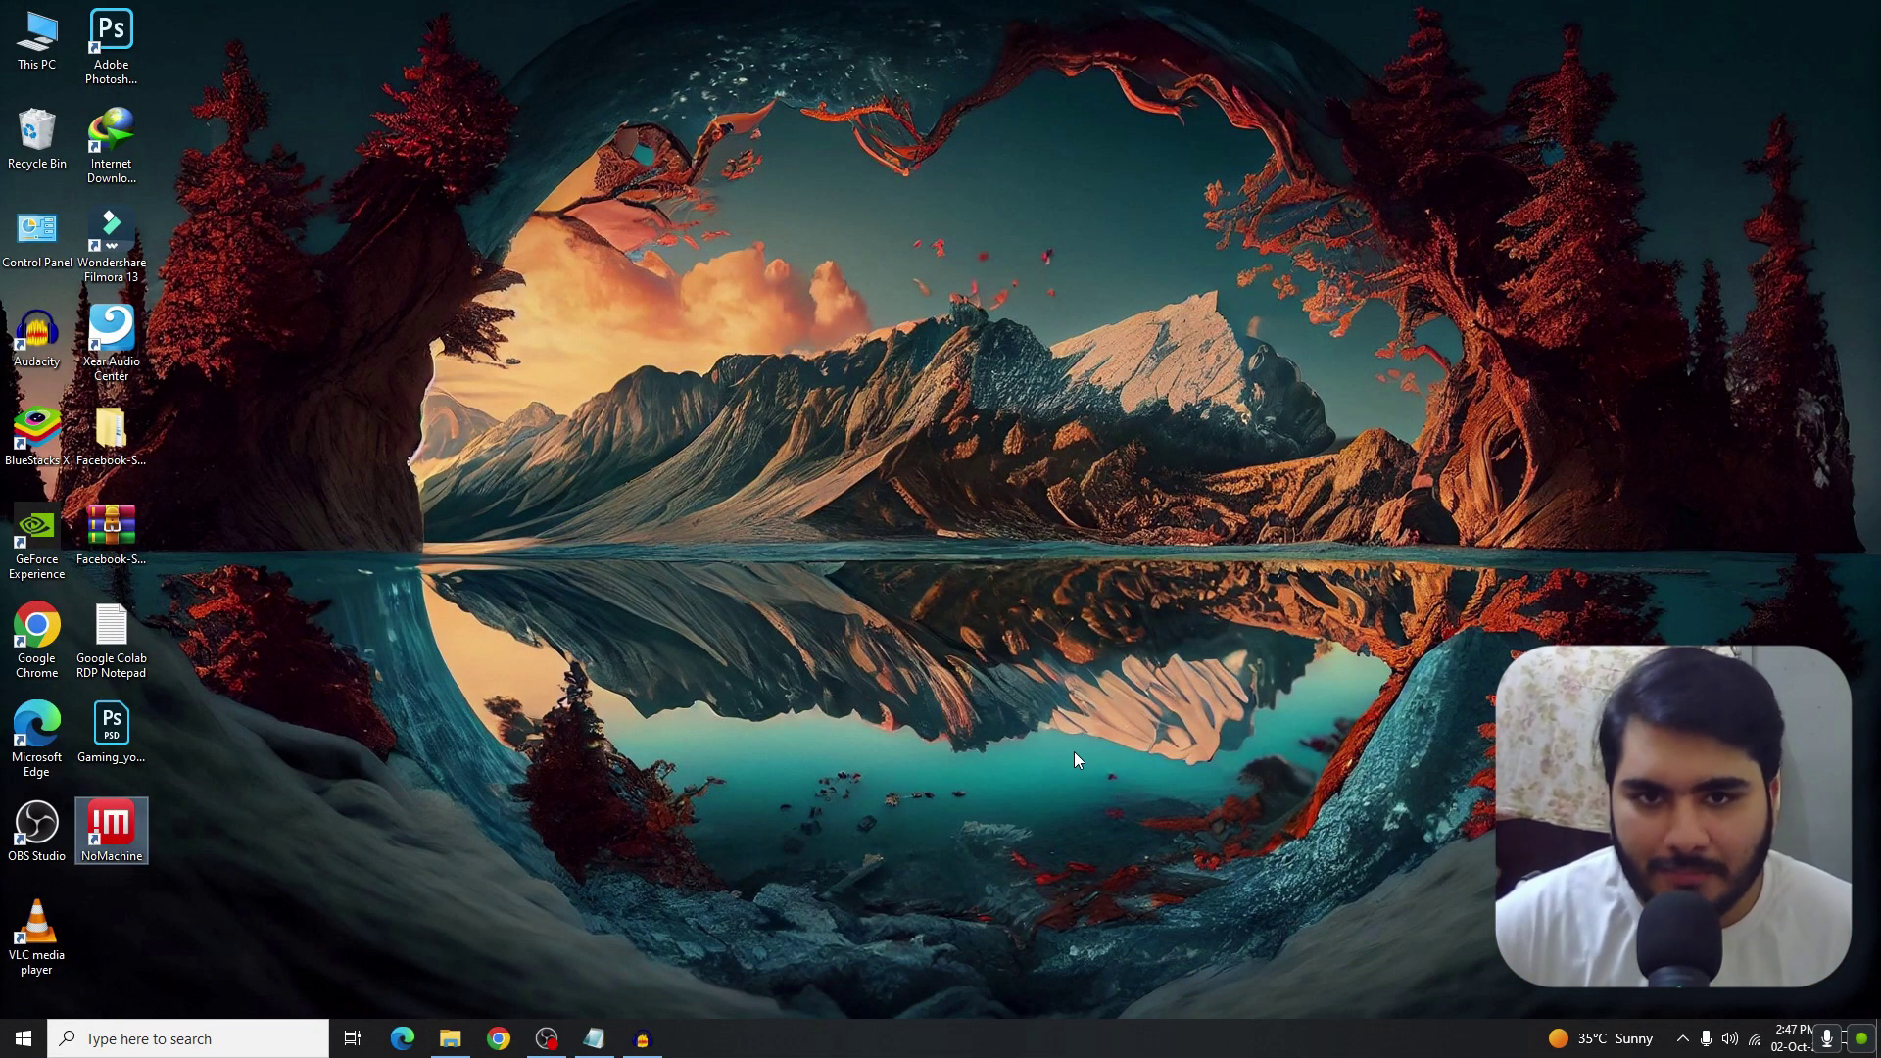
pyautogui.click(1071, 798)
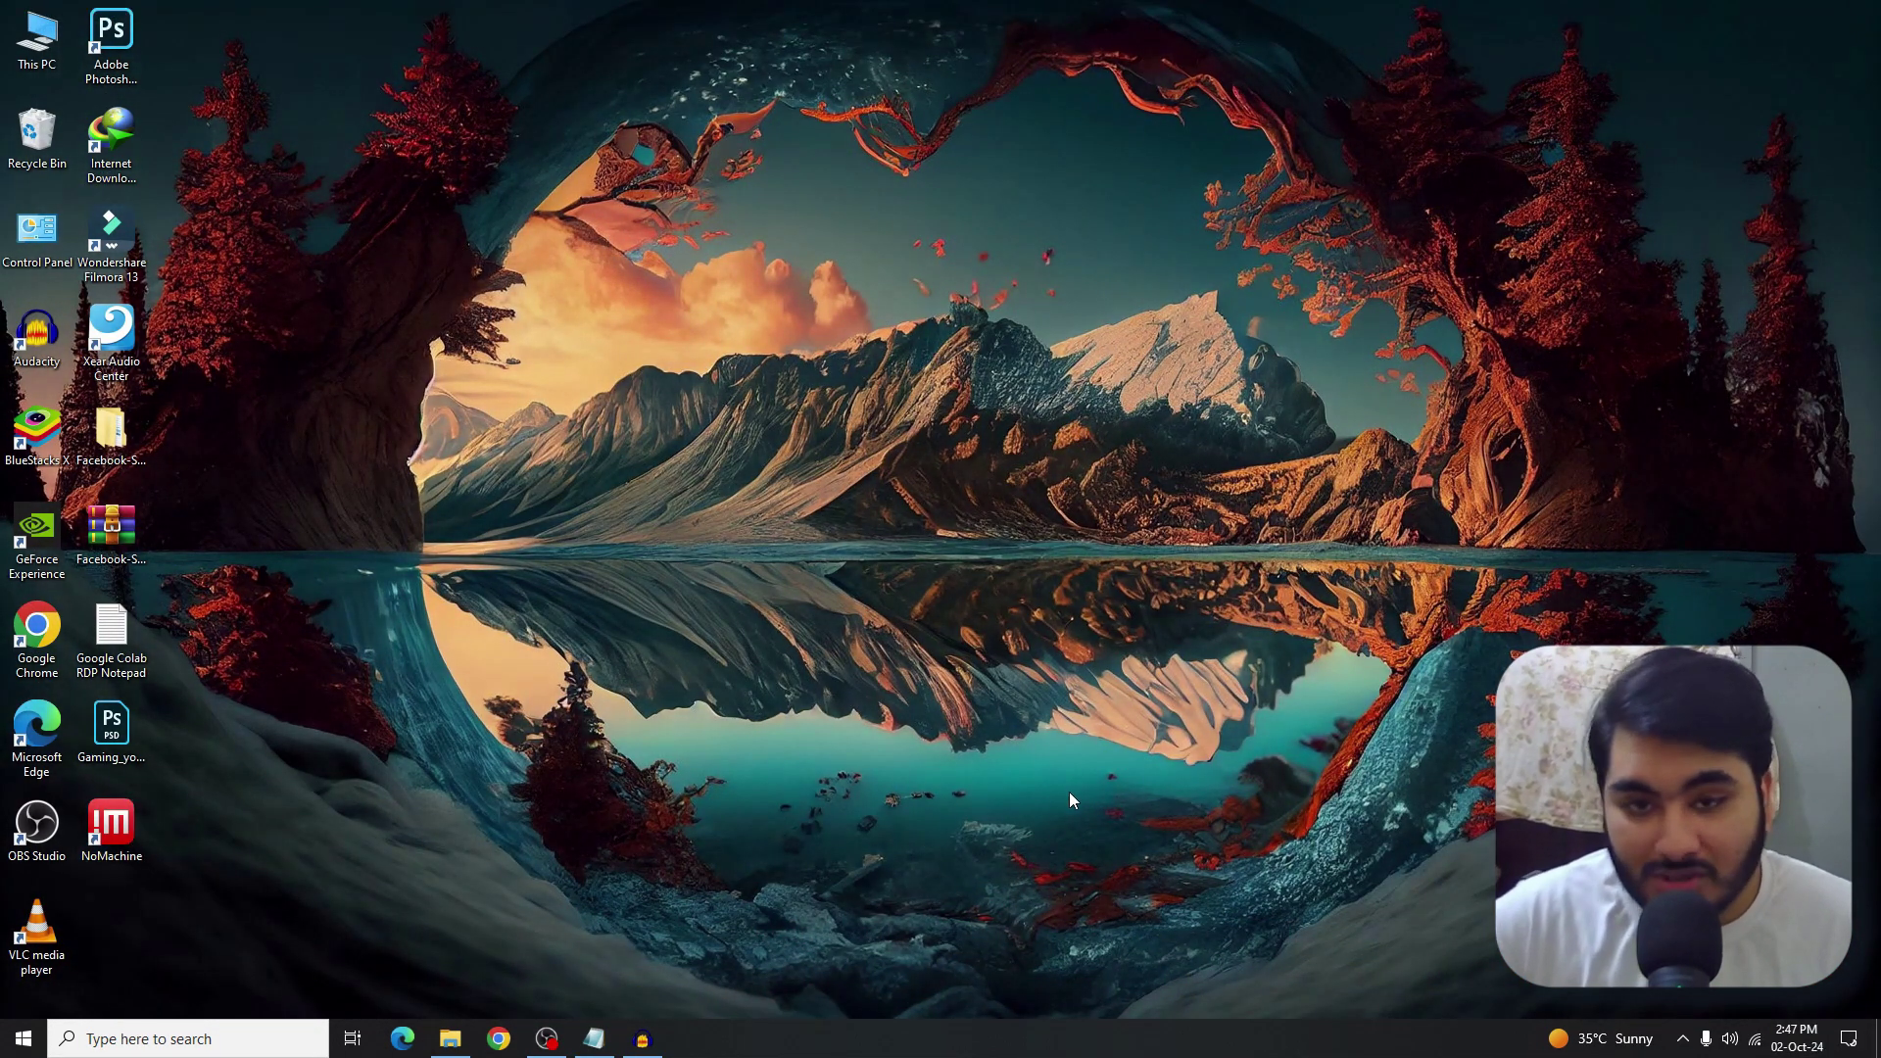